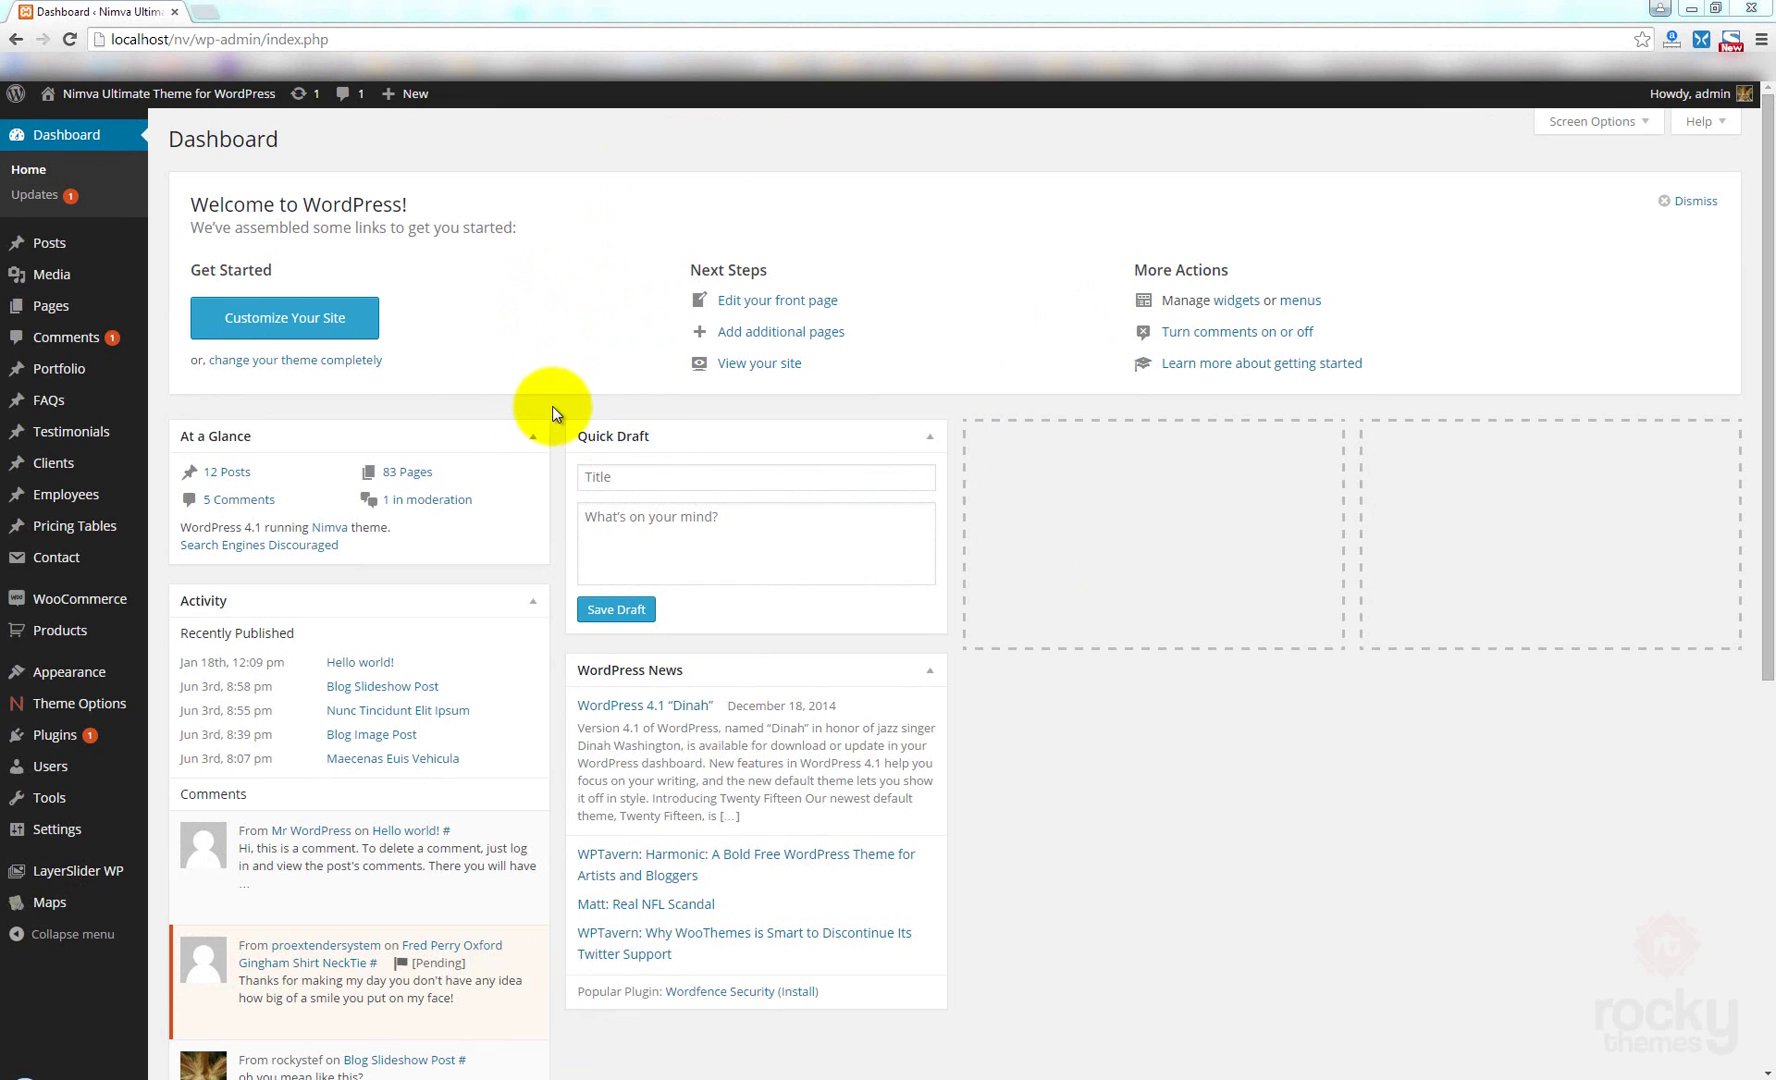
Open the Nimva Theme Options page from the admin sidebar.
{"action": "left_click", "coordinate": [105, 703]}
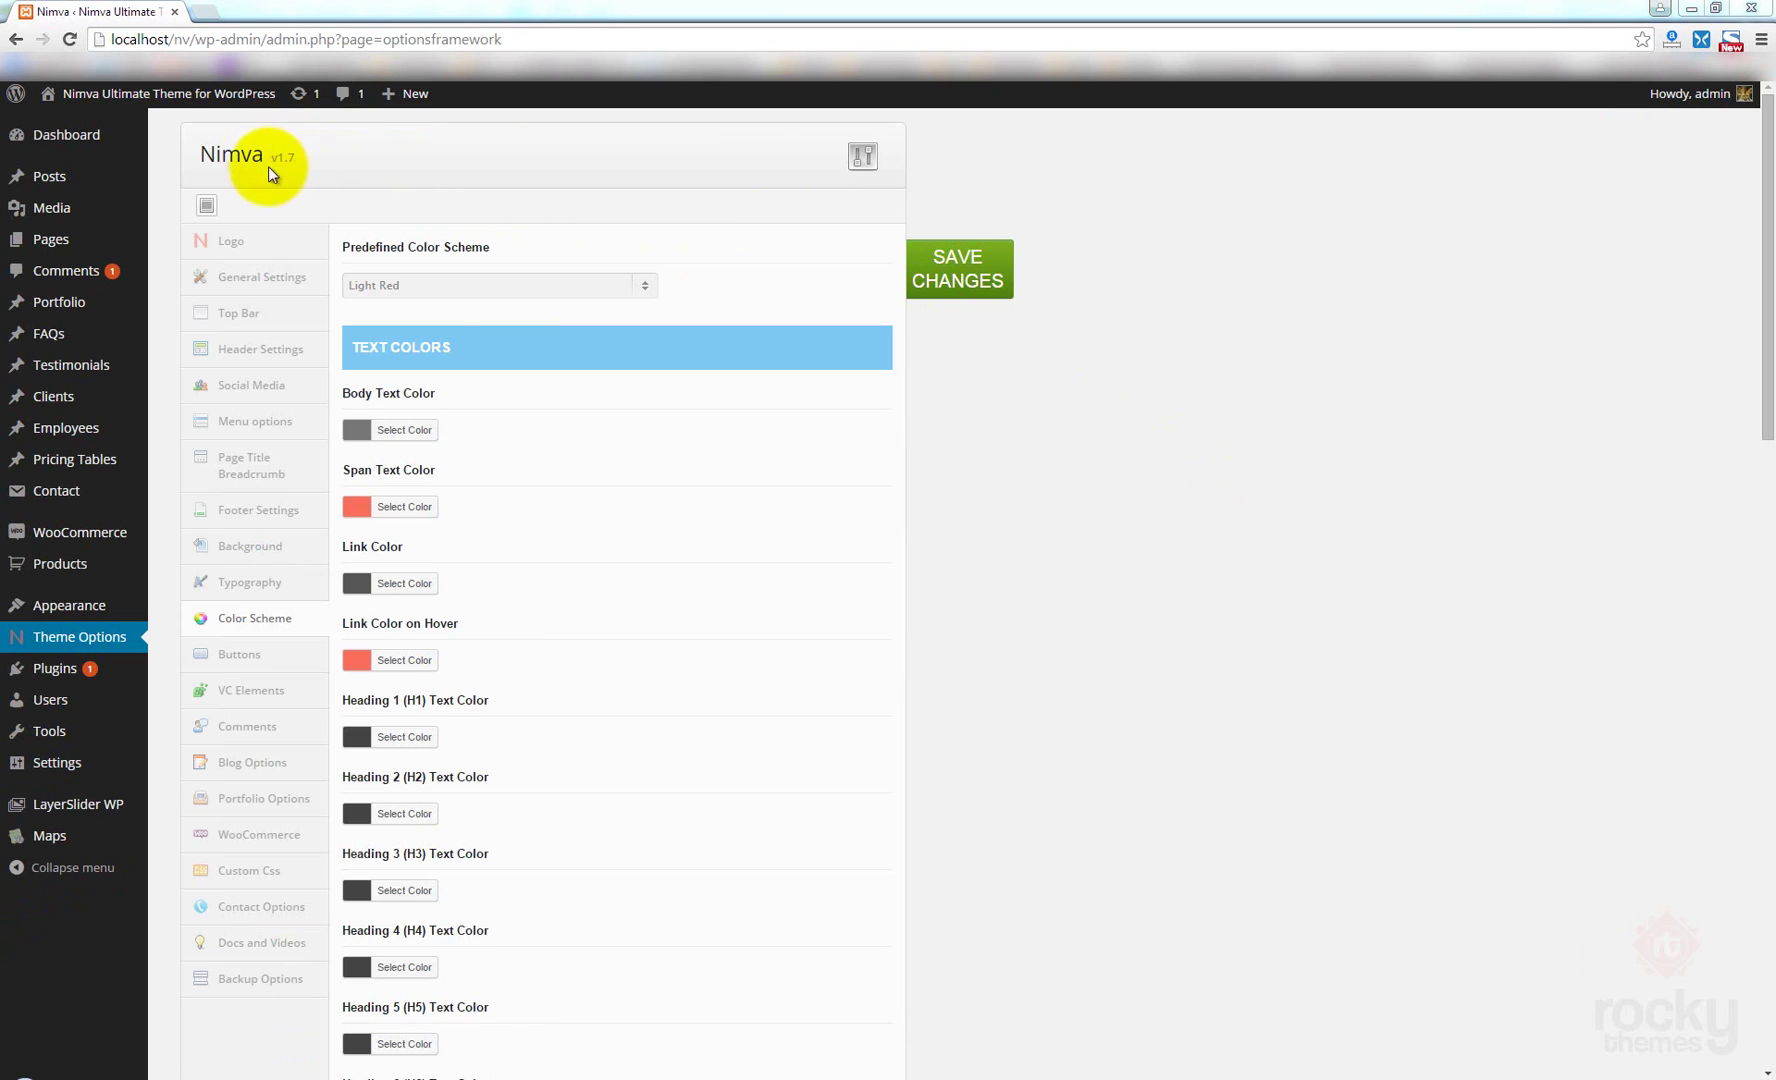
Delete the existing One Page Menu under Appearance > Menus and confirm the permanent deletion.
{"action": "mouse_move", "coordinate": [73, 617]}
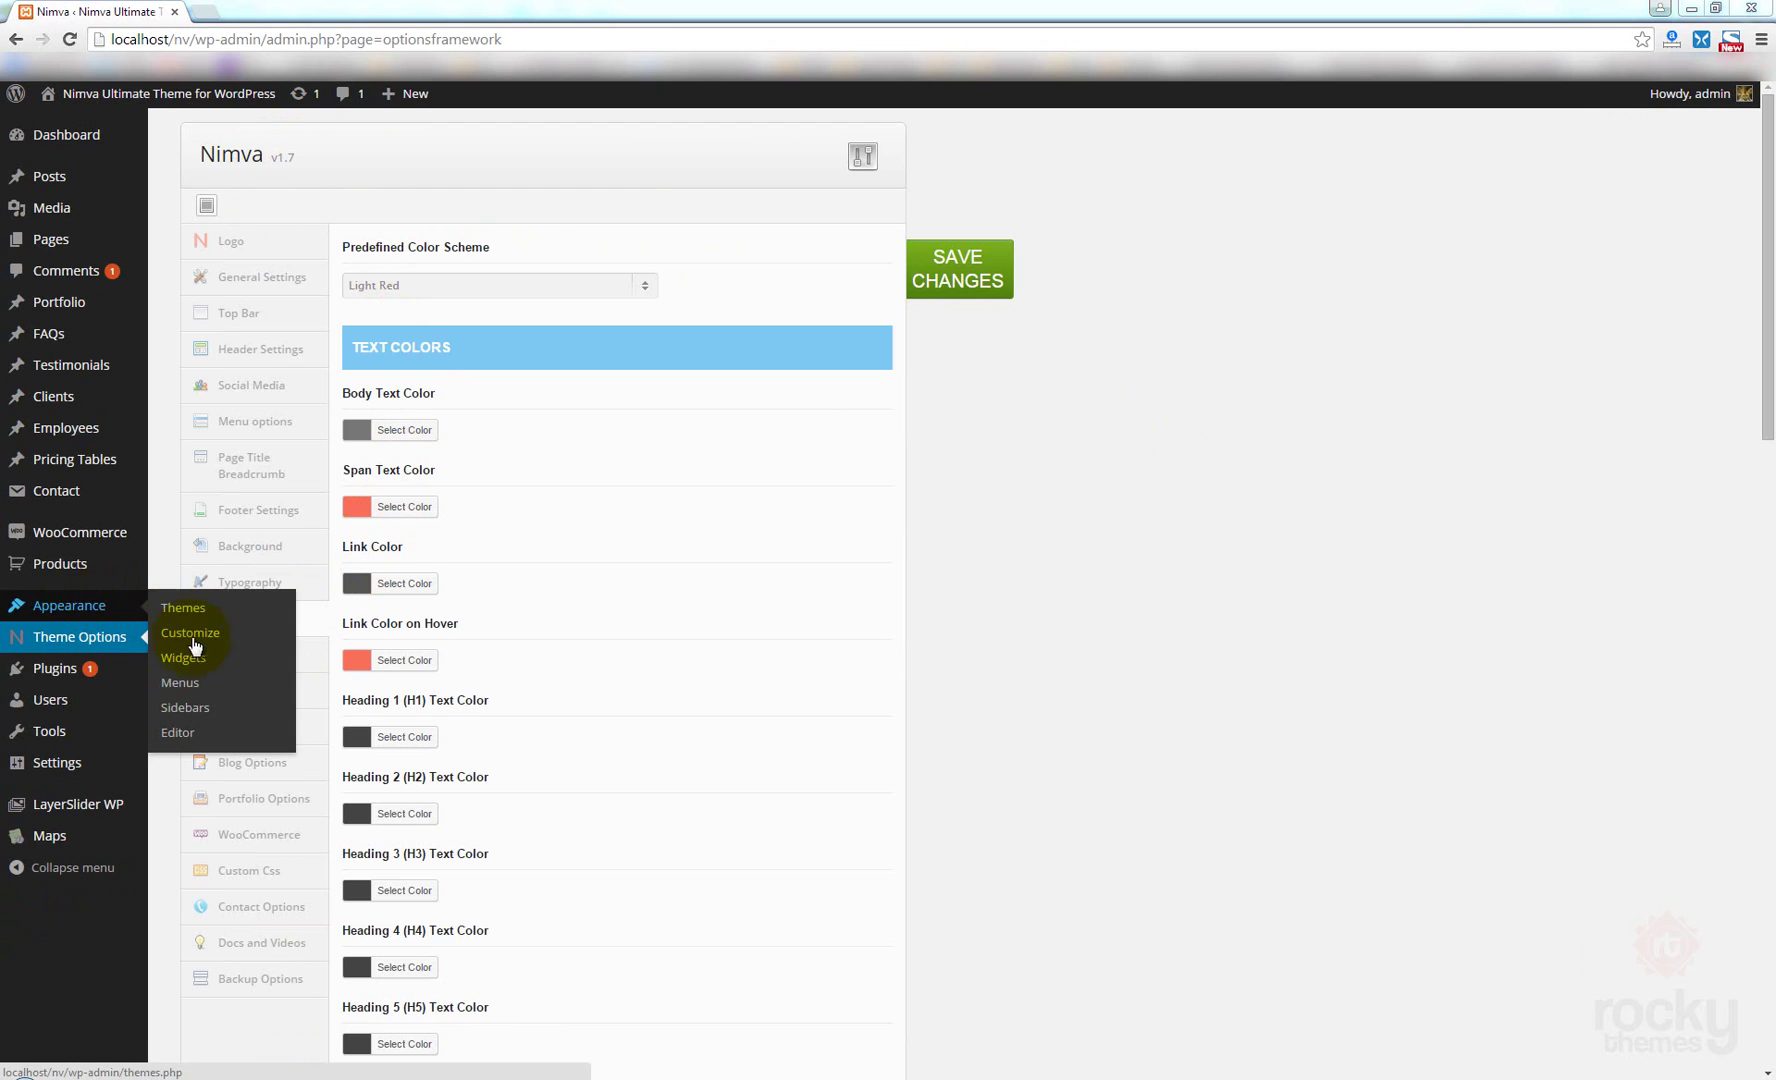
{"action": "left_click", "coordinate": [181, 686]}
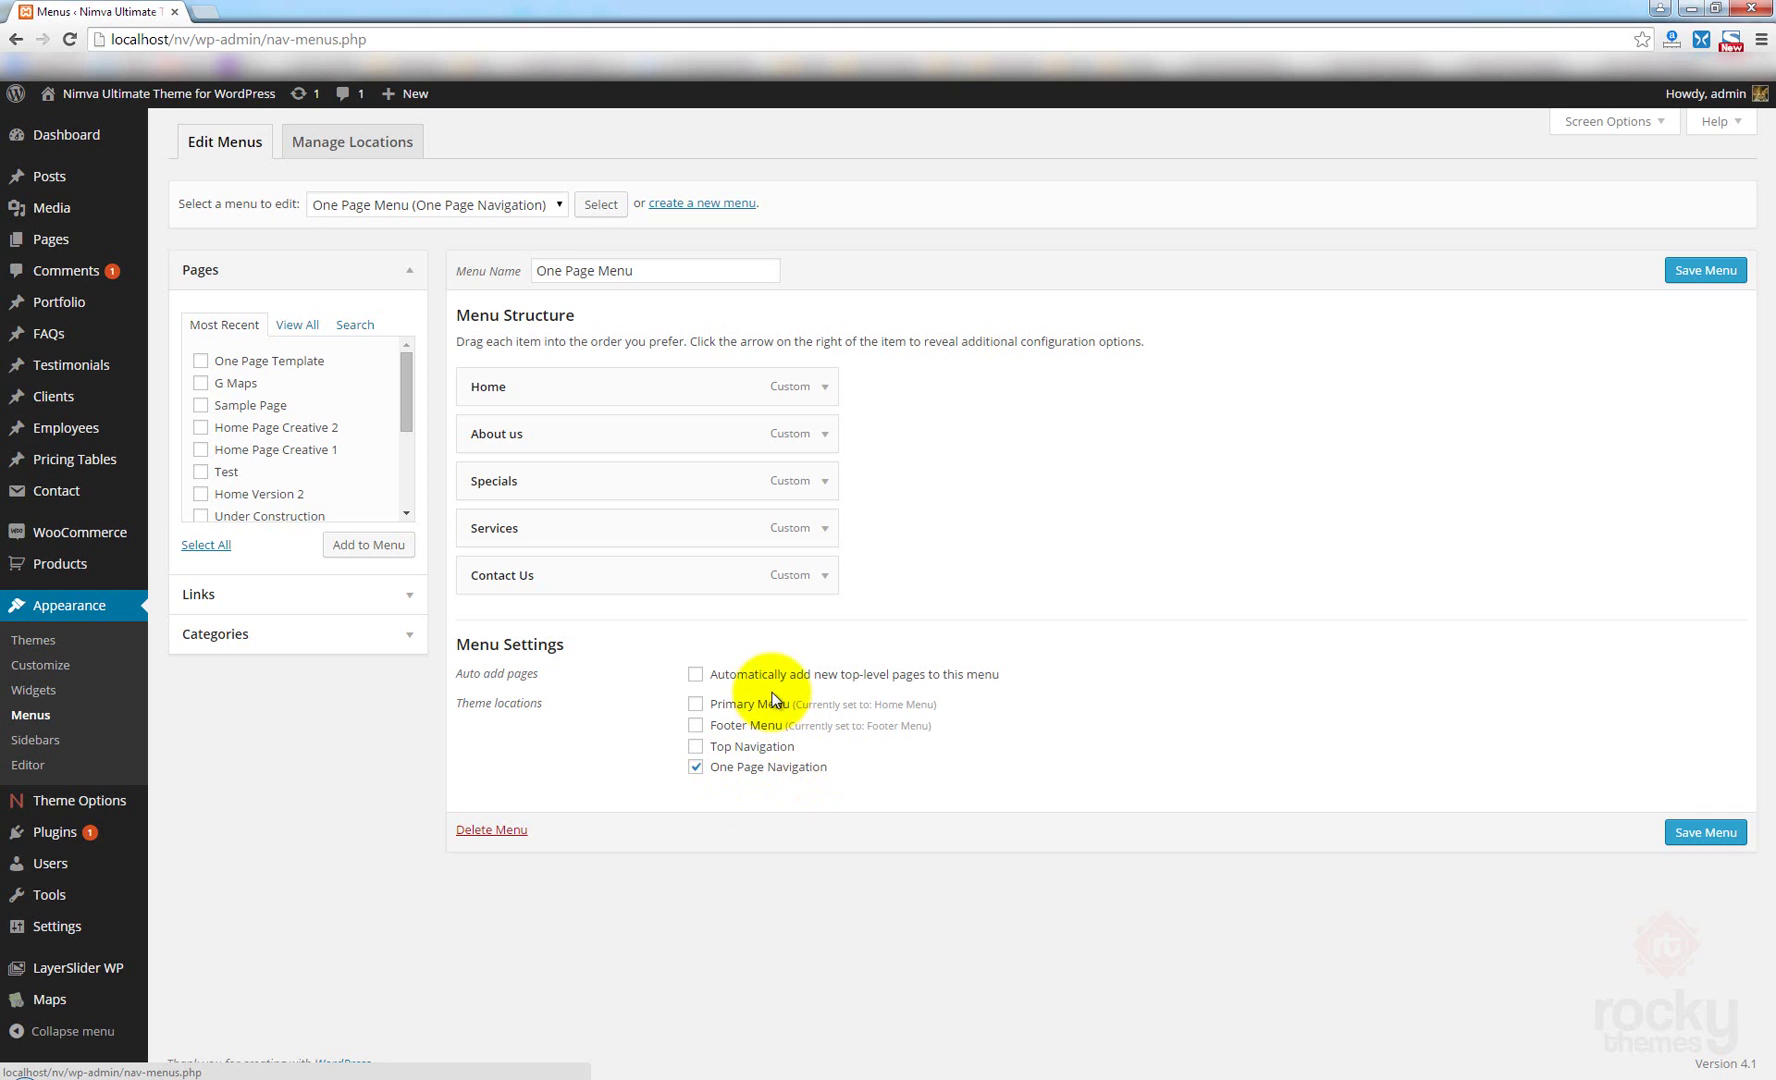
{"action": "left_click", "coordinate": [490, 830]}
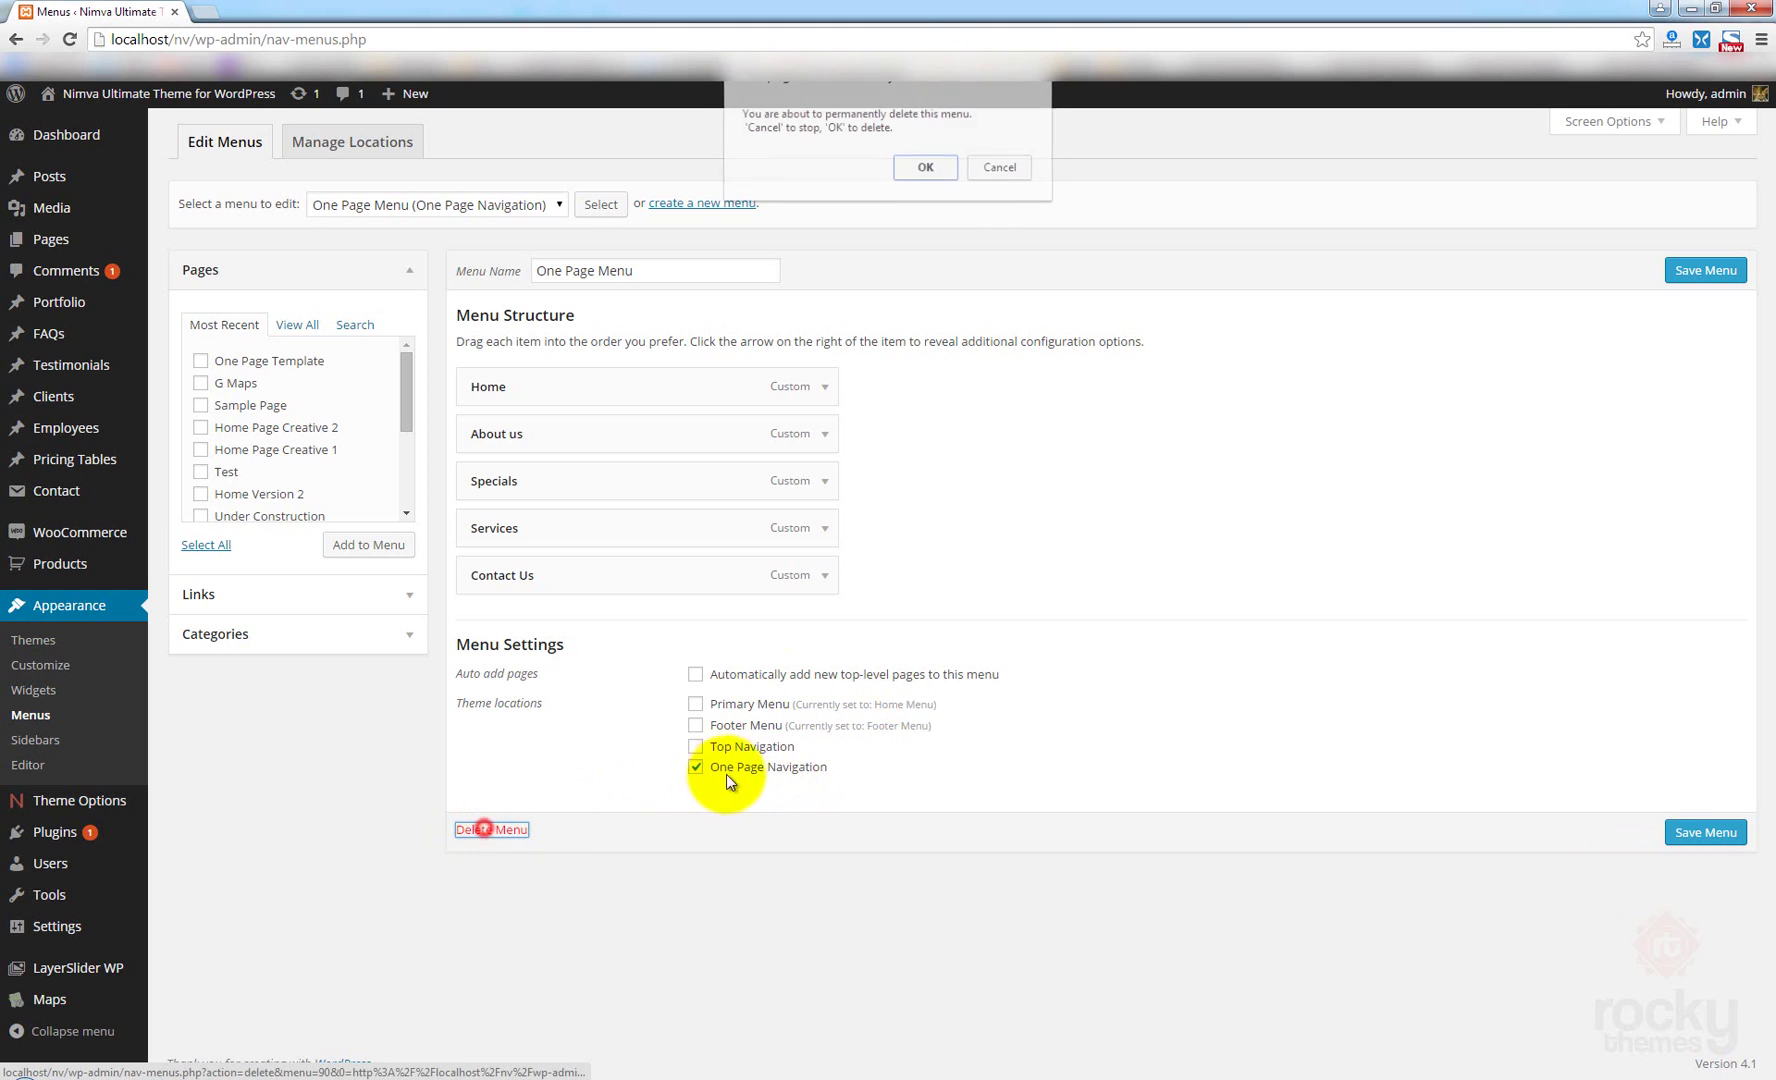
{"action": "left_click", "coordinate": [926, 168]}
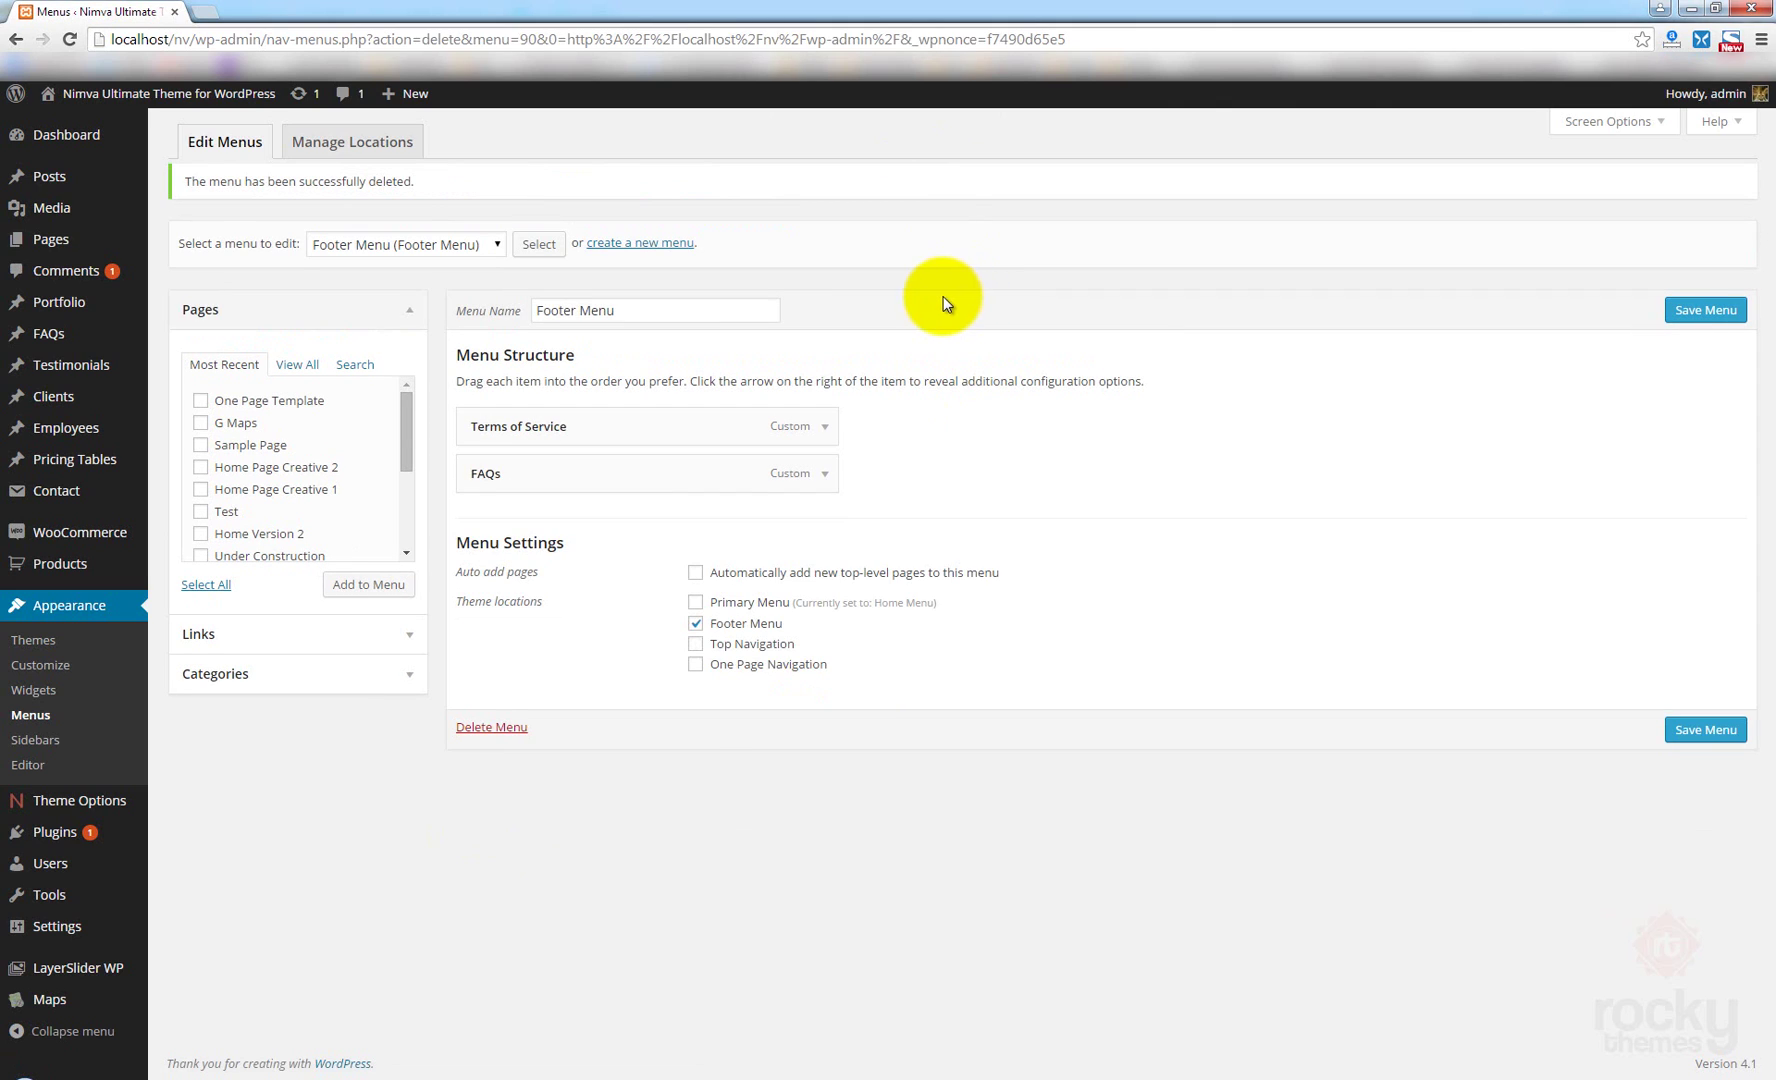
Create a new, empty navigation menu named 'One Page Menu'.
{"action": "left_click", "coordinate": [632, 246]}
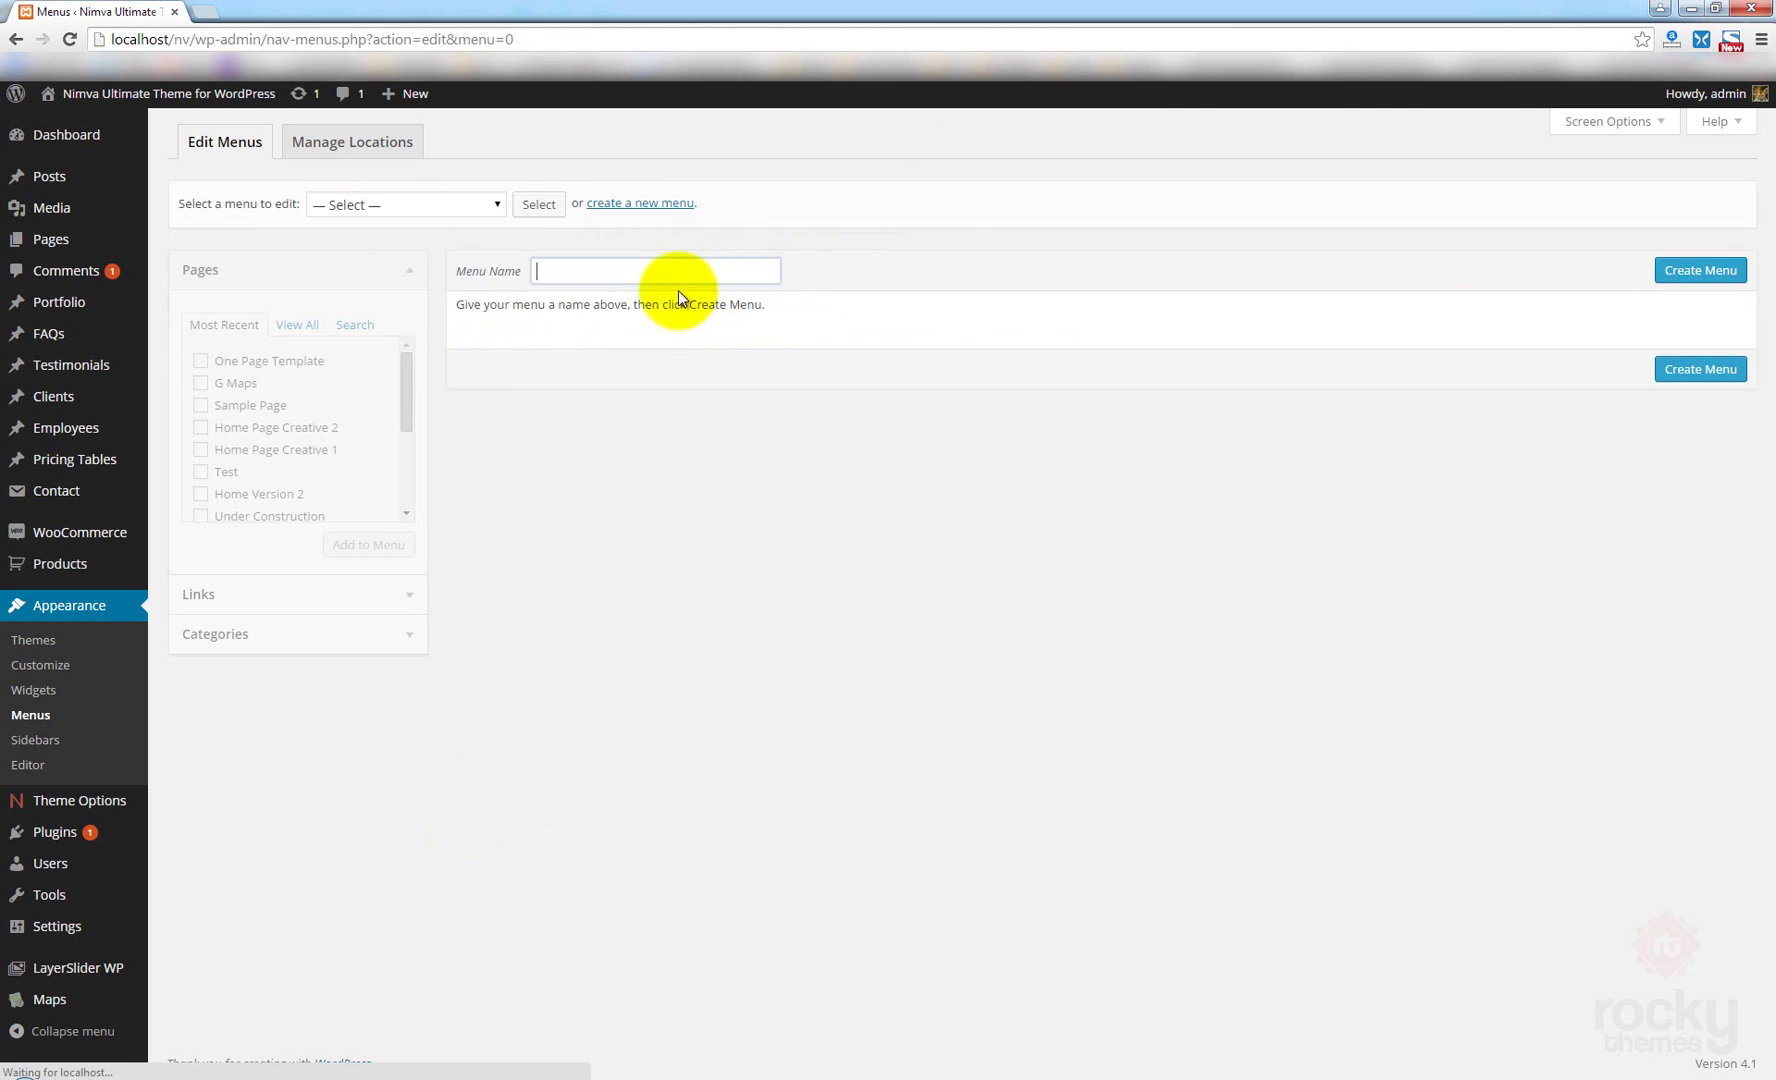
{"action": "left_click", "coordinate": [636, 272]}
{"action": "type", "text": "O"}
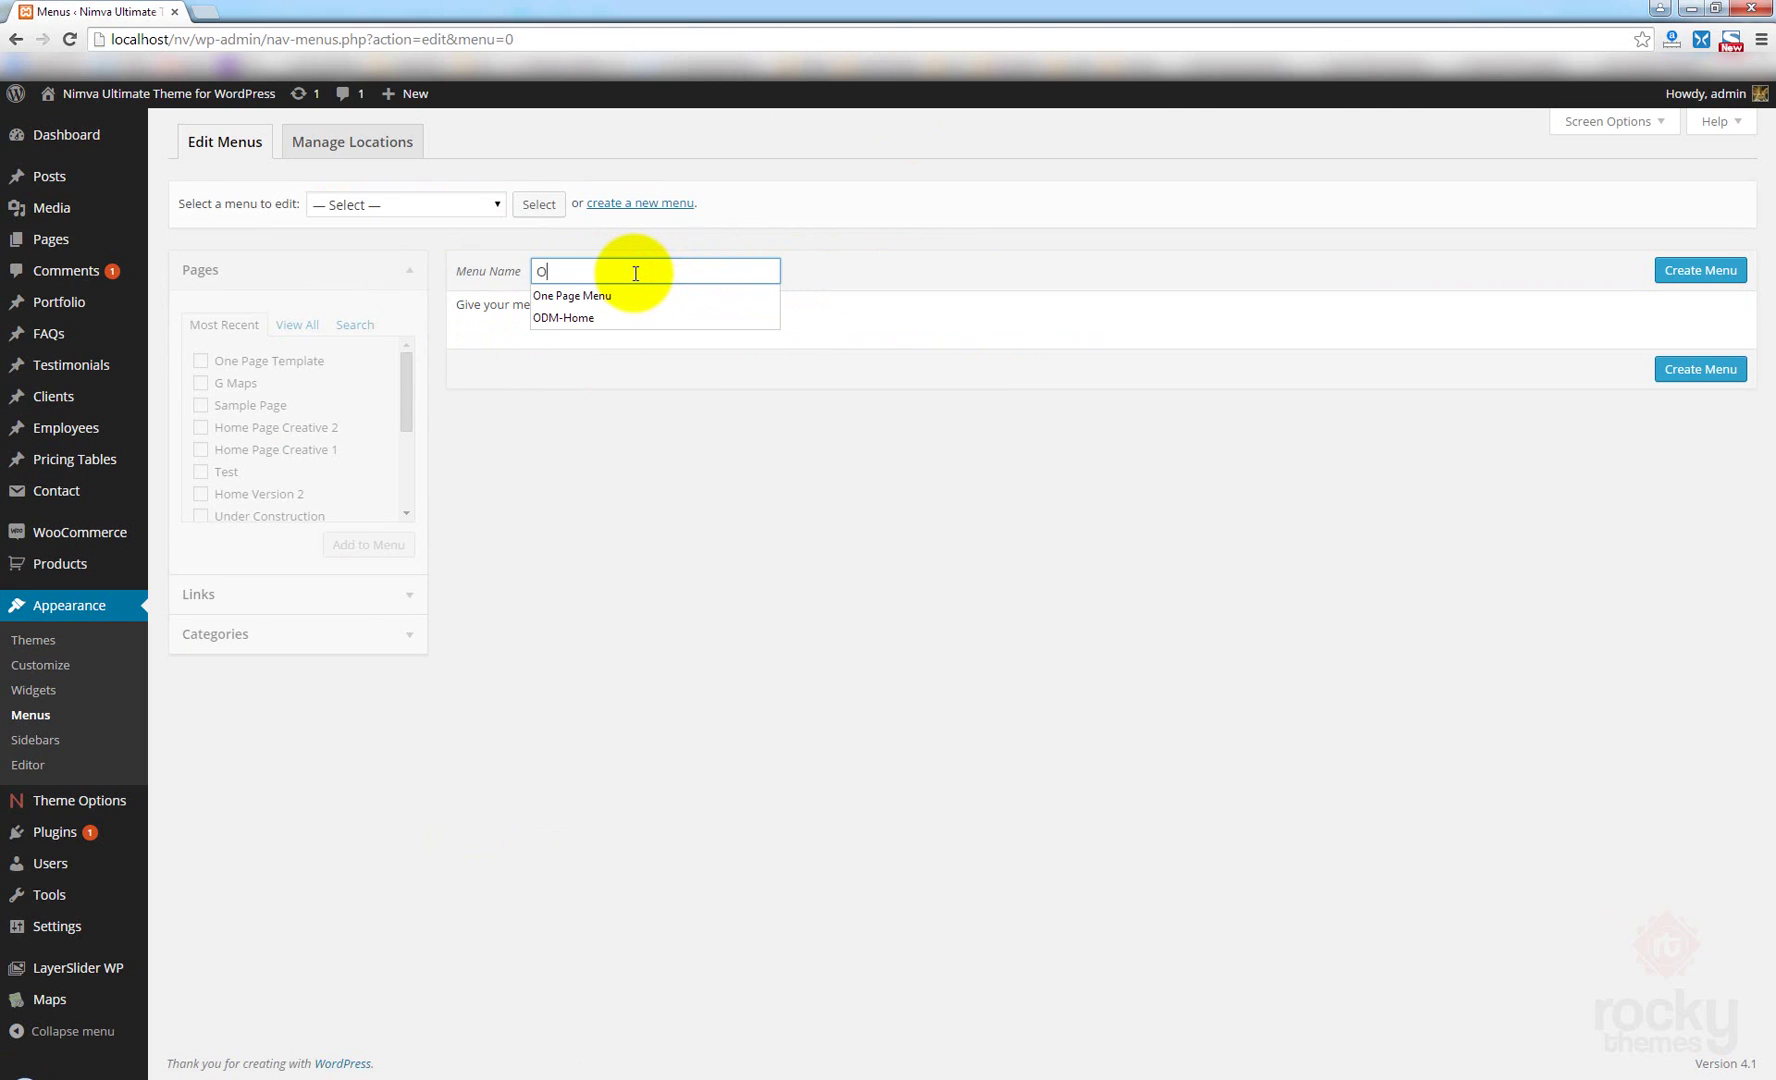
{"action": "type", "text": "ne Page Menu"}
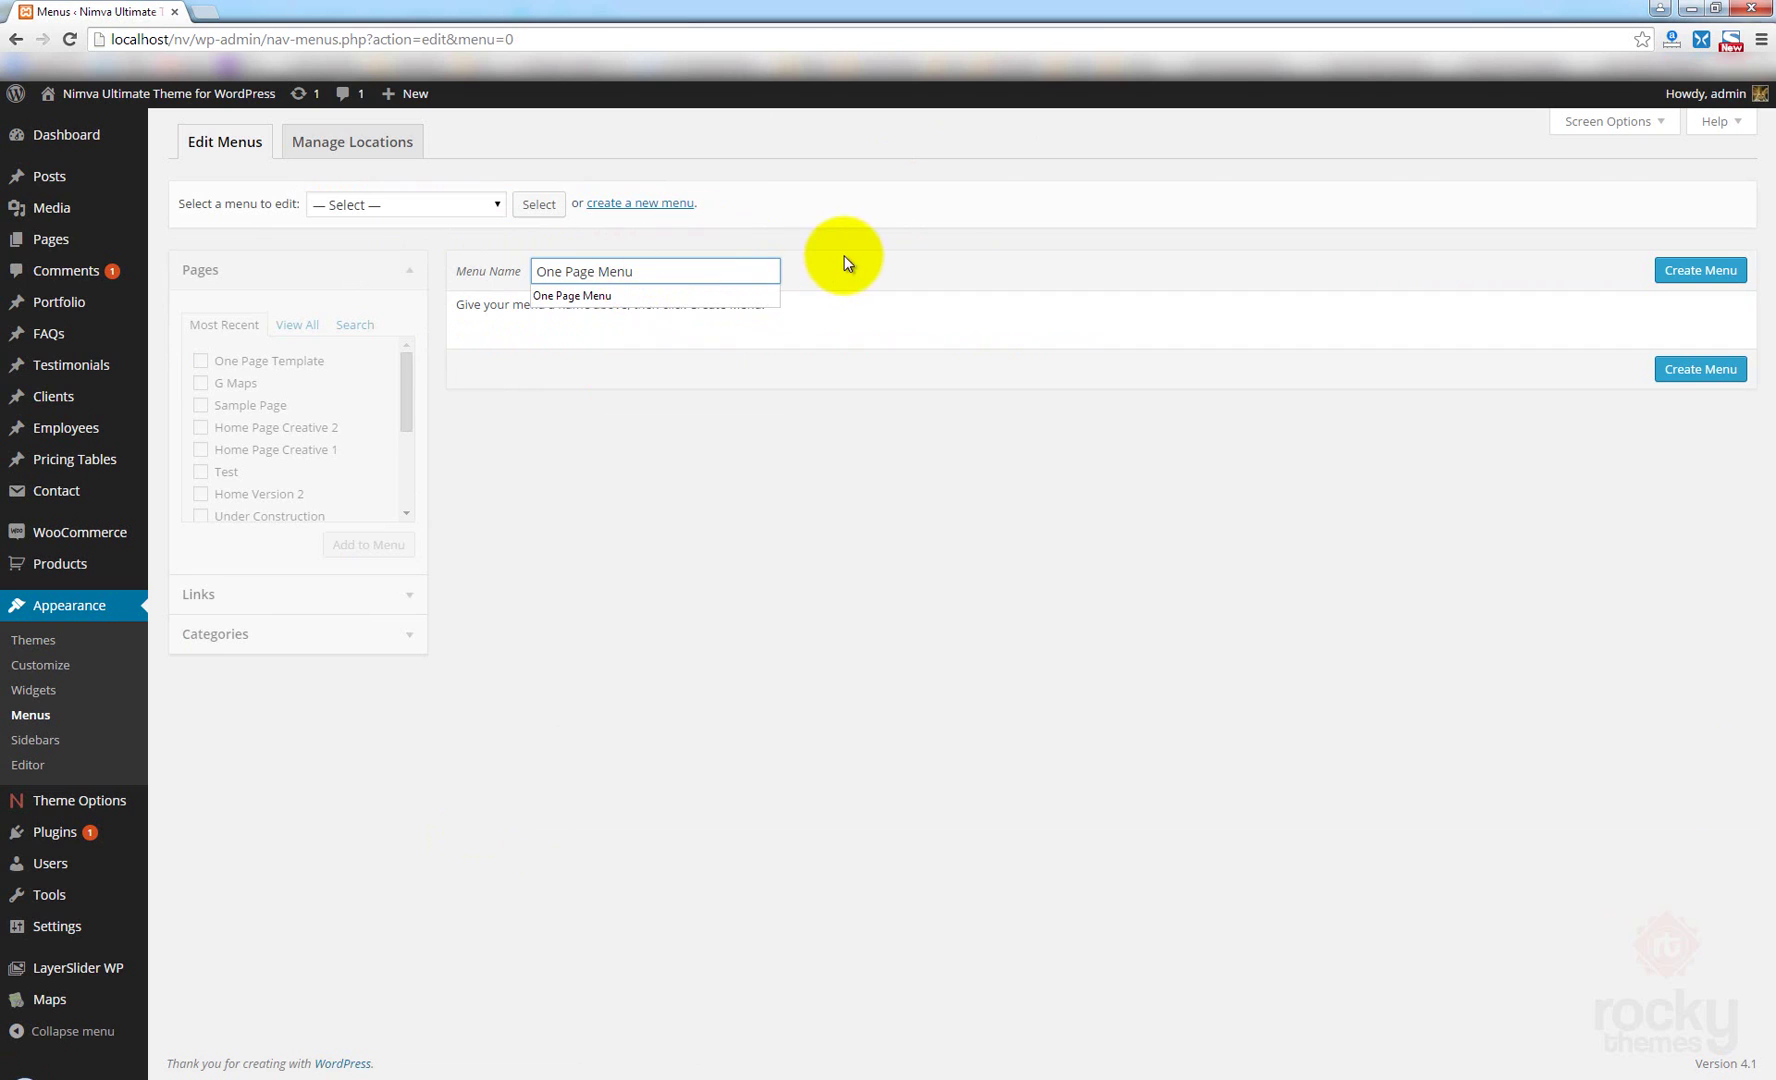
{"action": "left_click", "coordinate": [844, 255]}
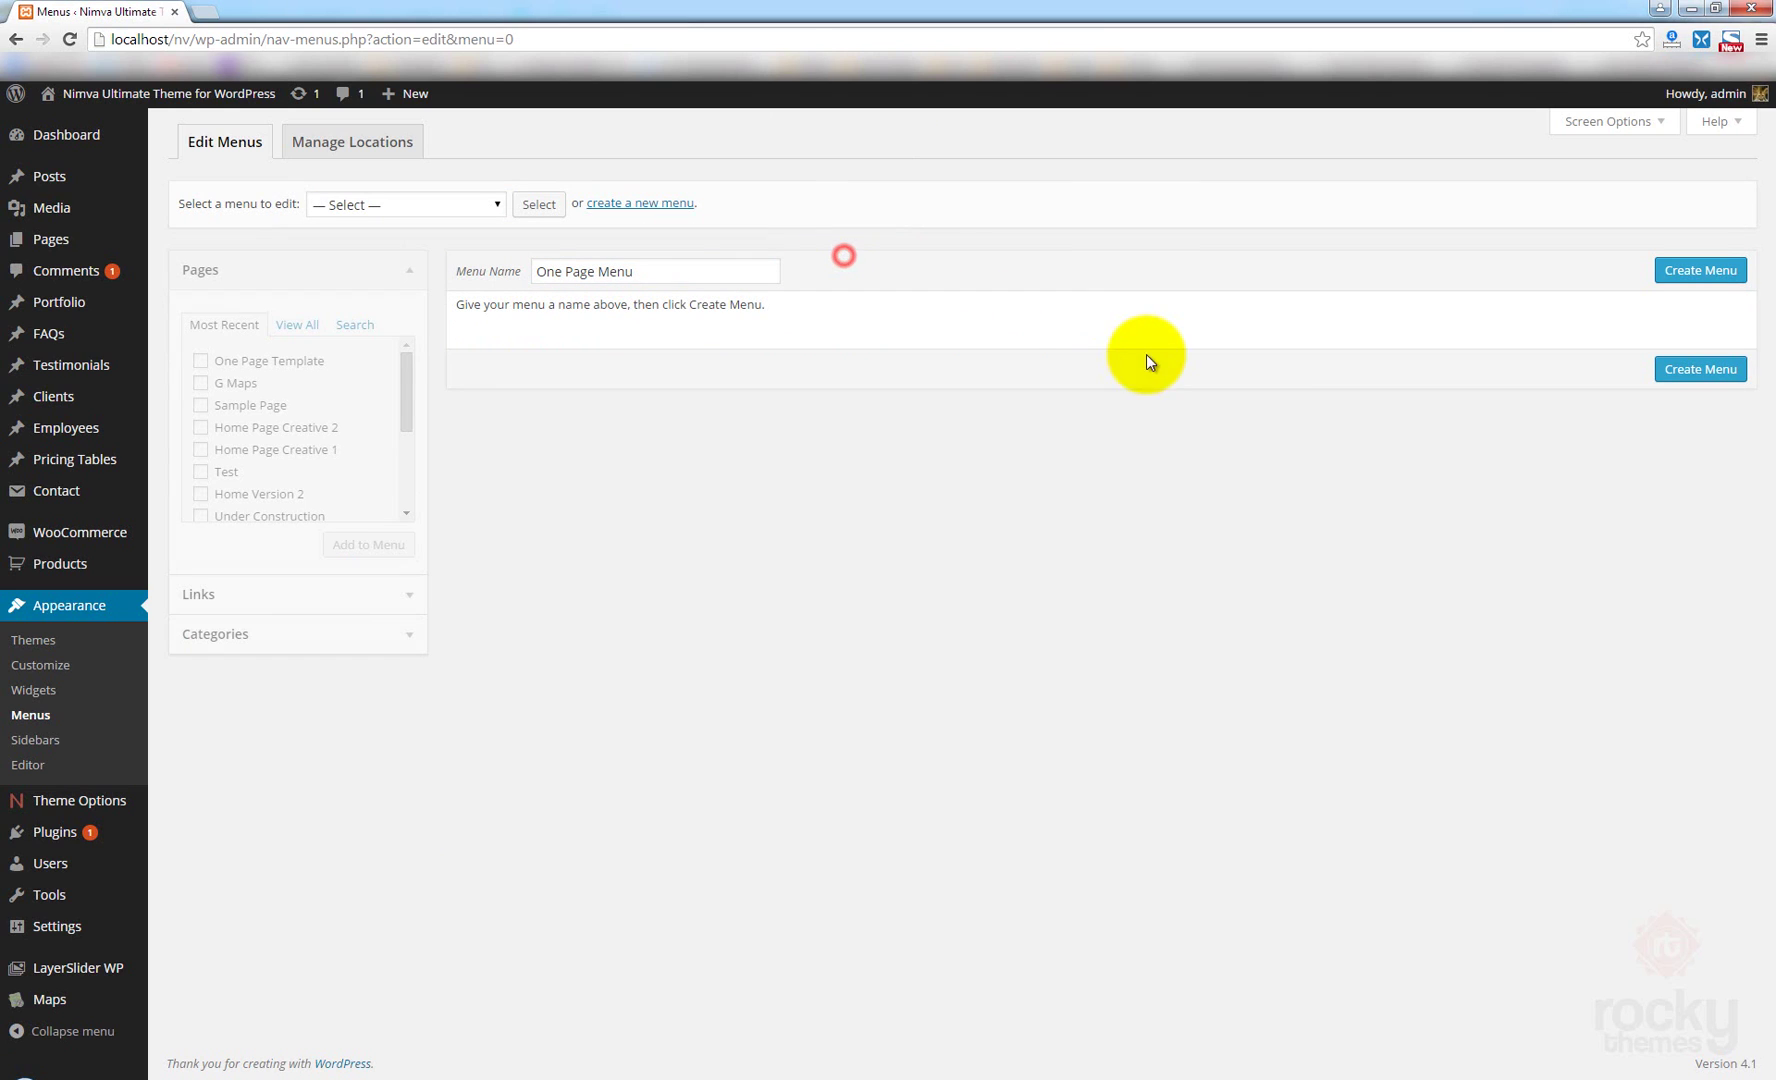
{"action": "left_click", "coordinate": [1672, 369]}
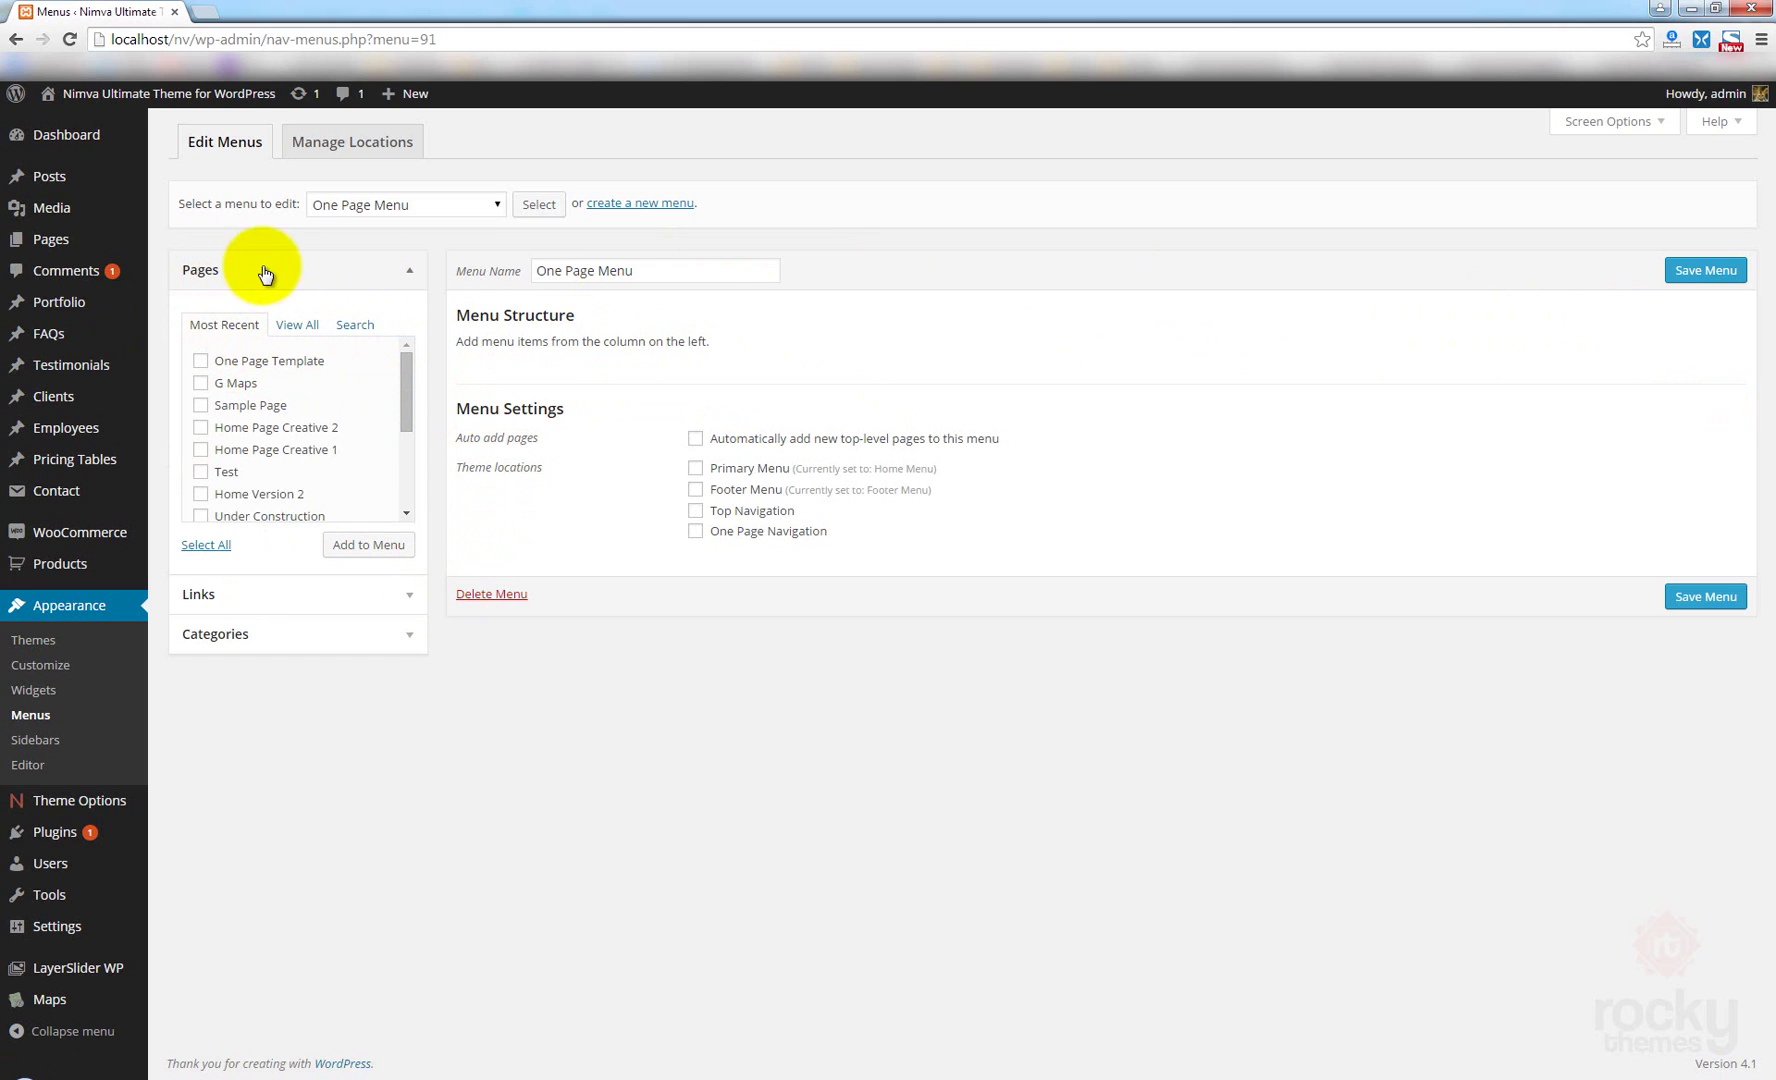
Show the custom Links panel instead of Pages and enter 'Home' as the link text.
{"action": "left_click", "coordinate": [405, 272]}
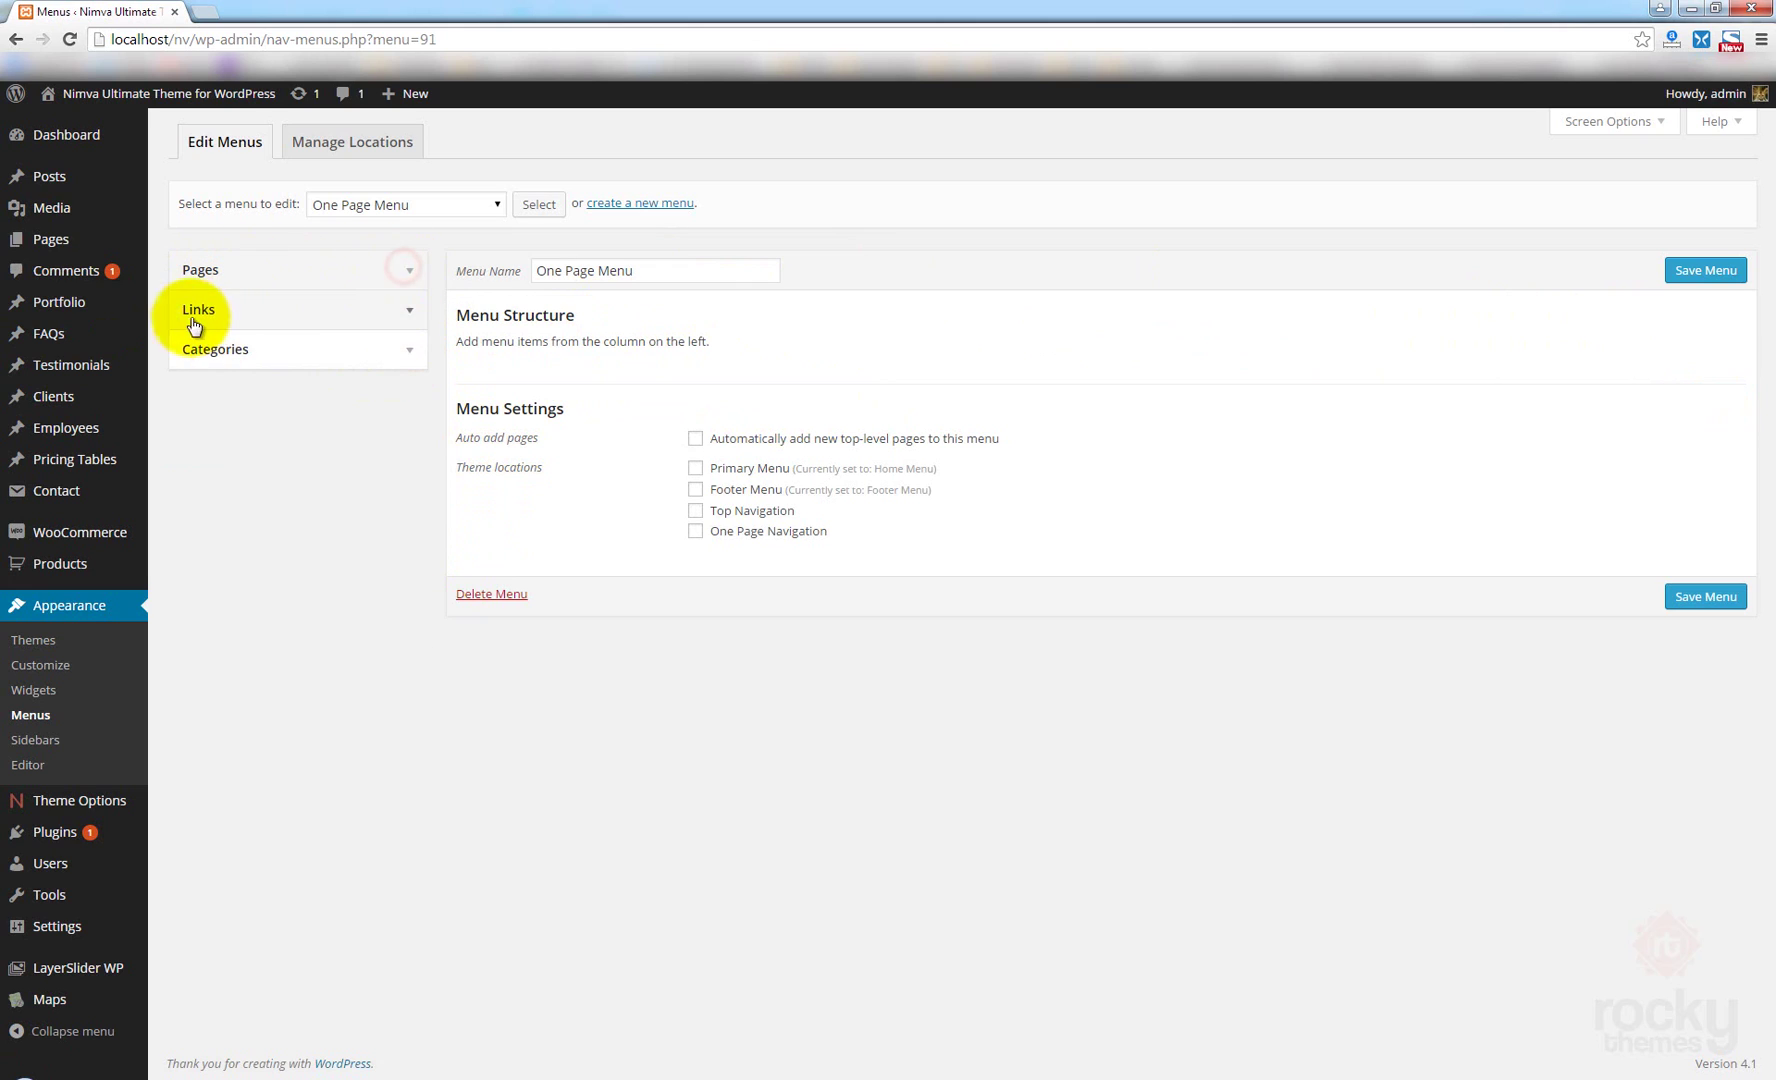
{"action": "left_click", "coordinate": [410, 309]}
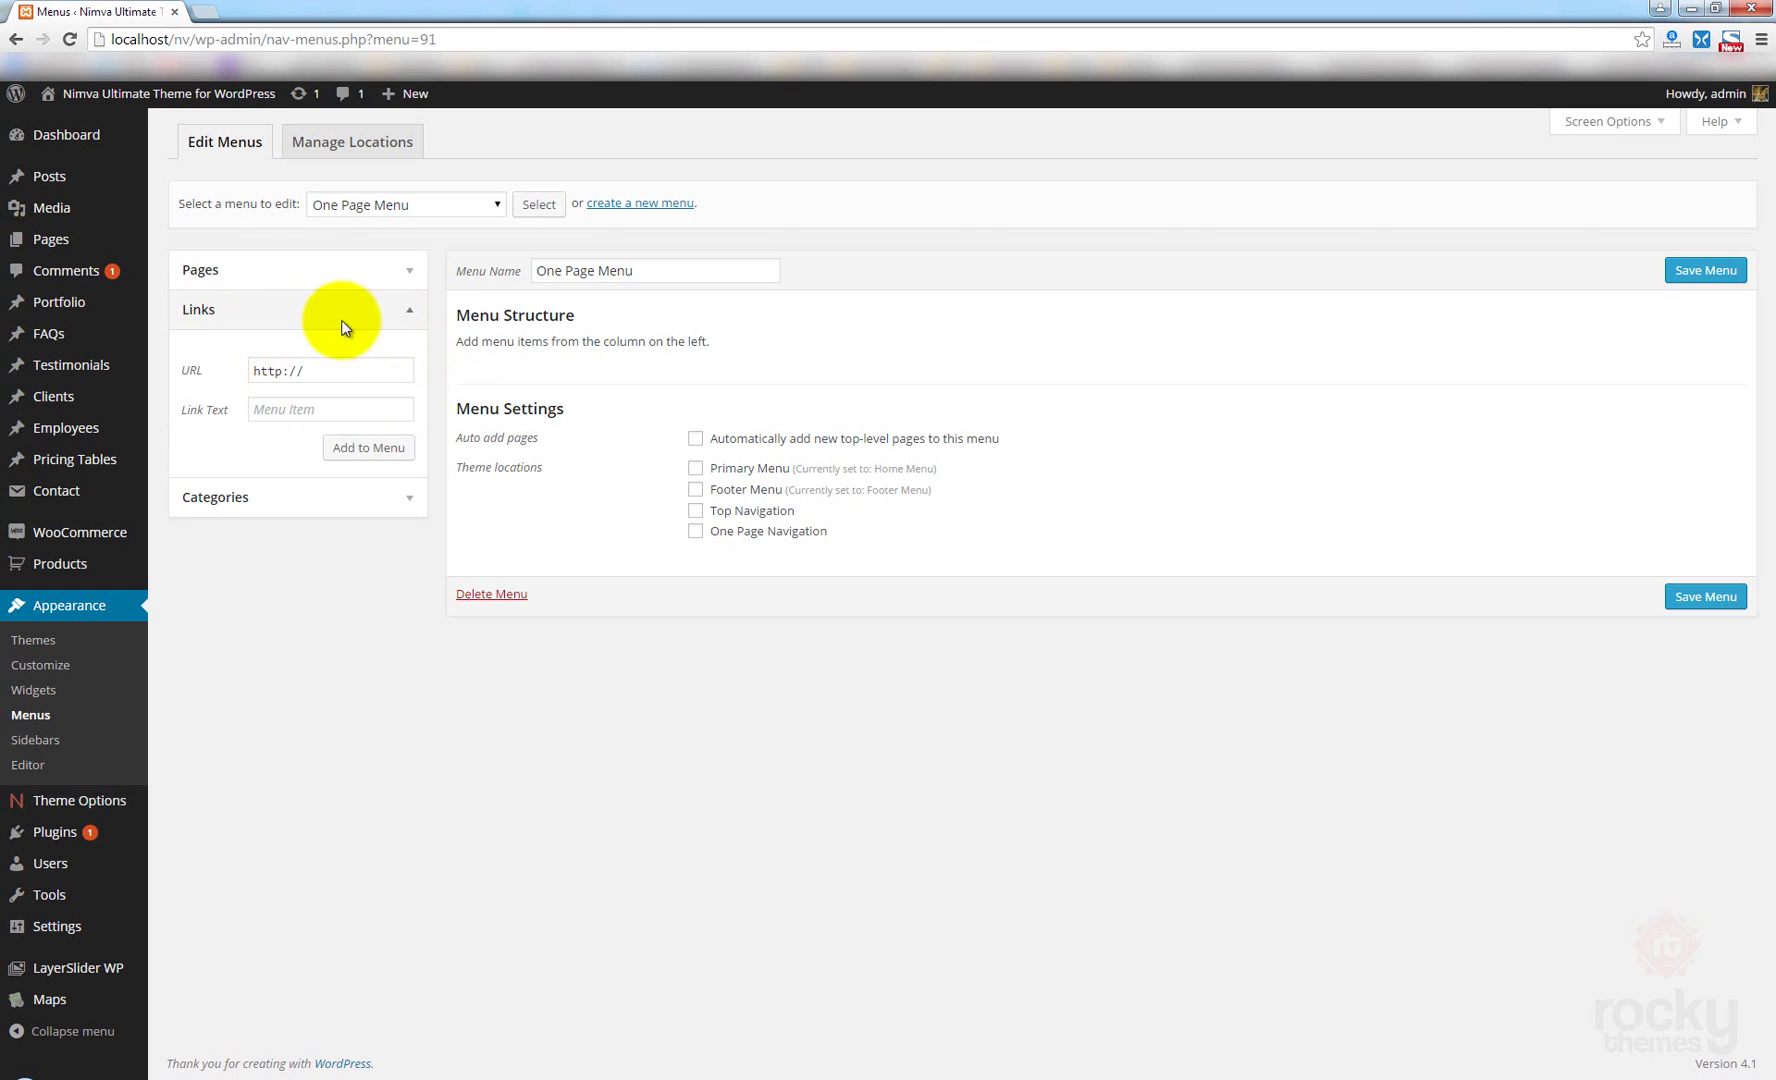
{"action": "left_click_drag", "start_coordinate": [335, 372], "coordinate": [250, 374]}
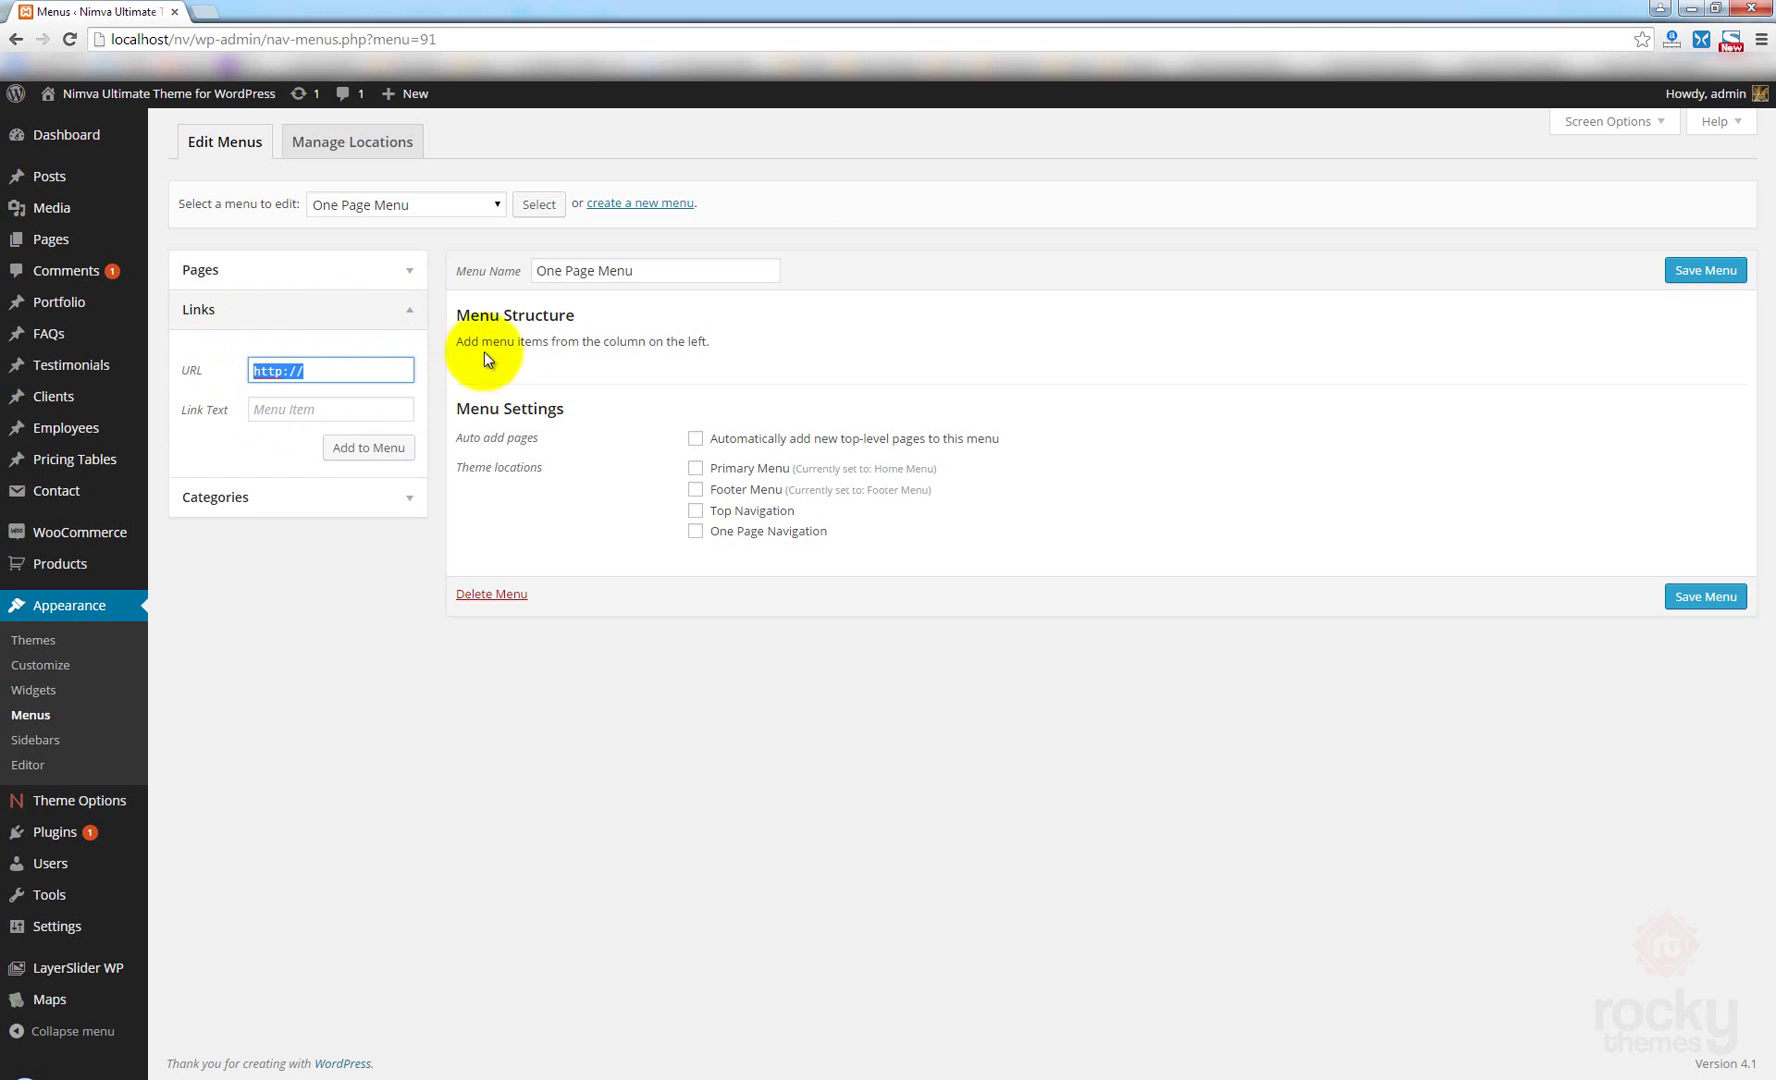
{"action": "left_click_drag", "start_coordinate": [326, 371], "coordinate": [148, 376]}
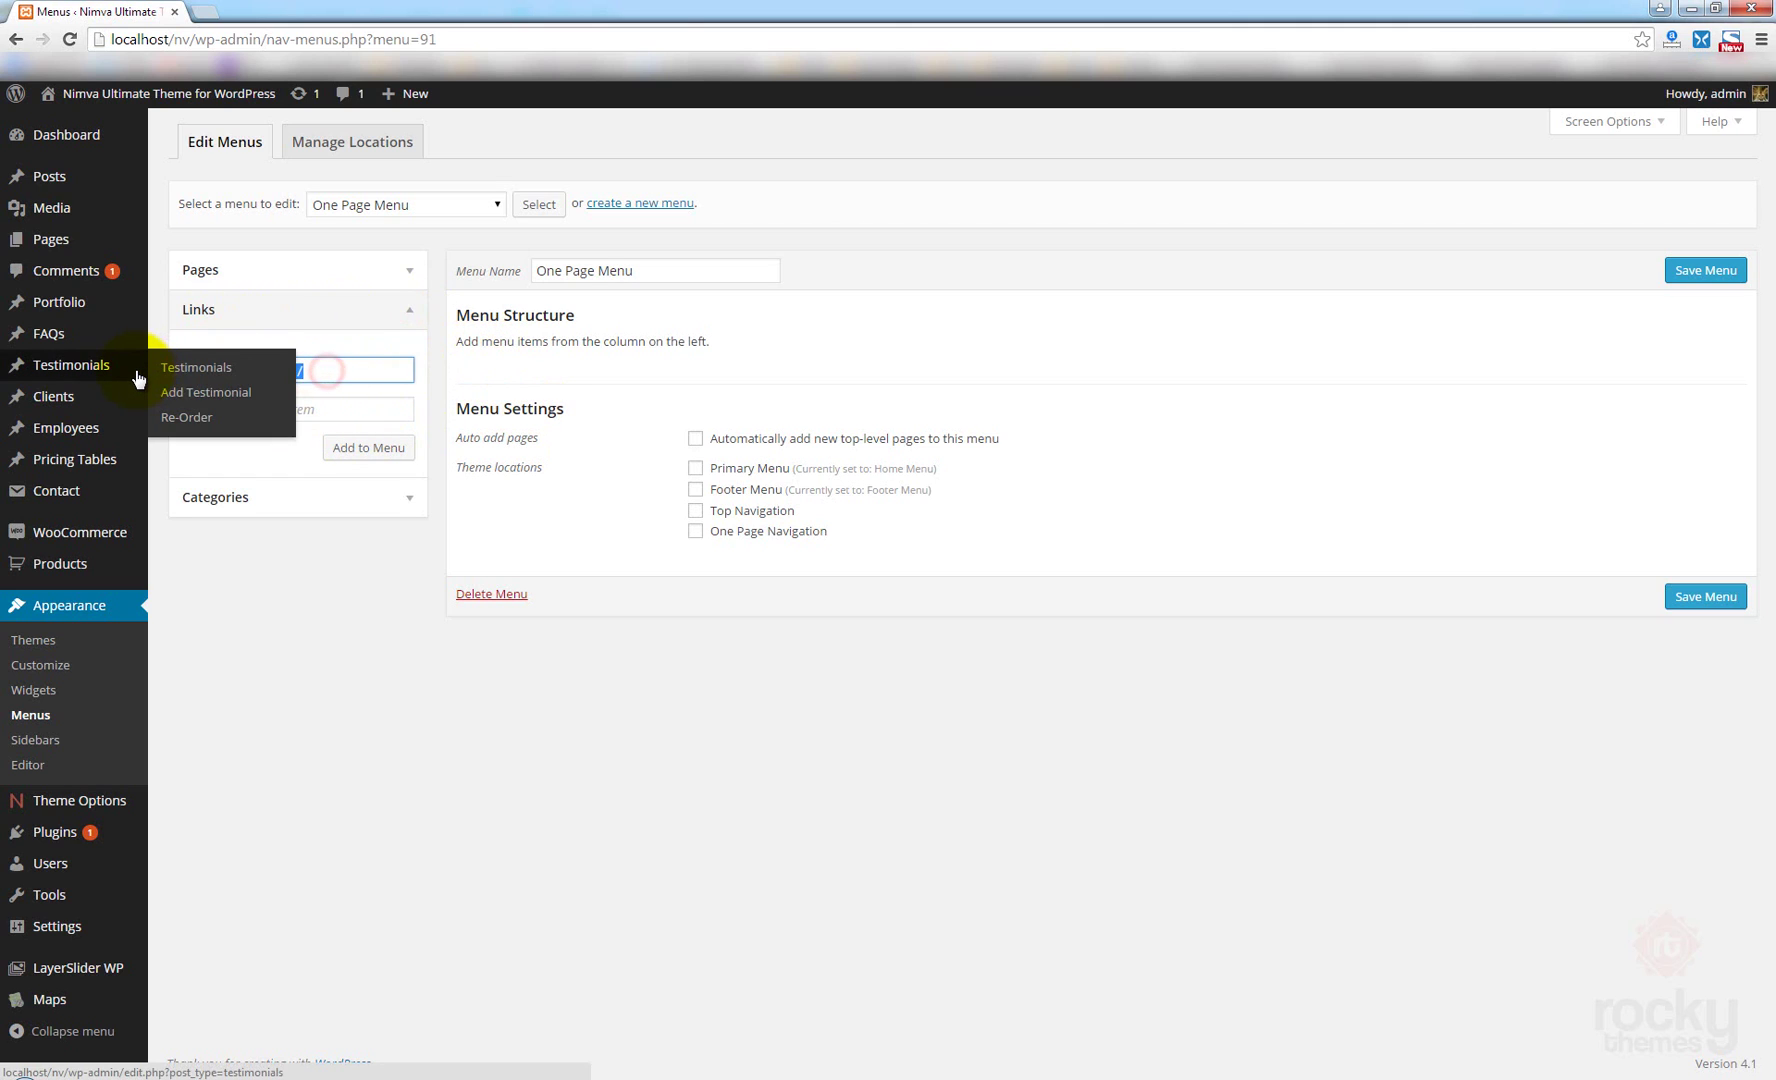
{"action": "left_click", "coordinate": [294, 403]}
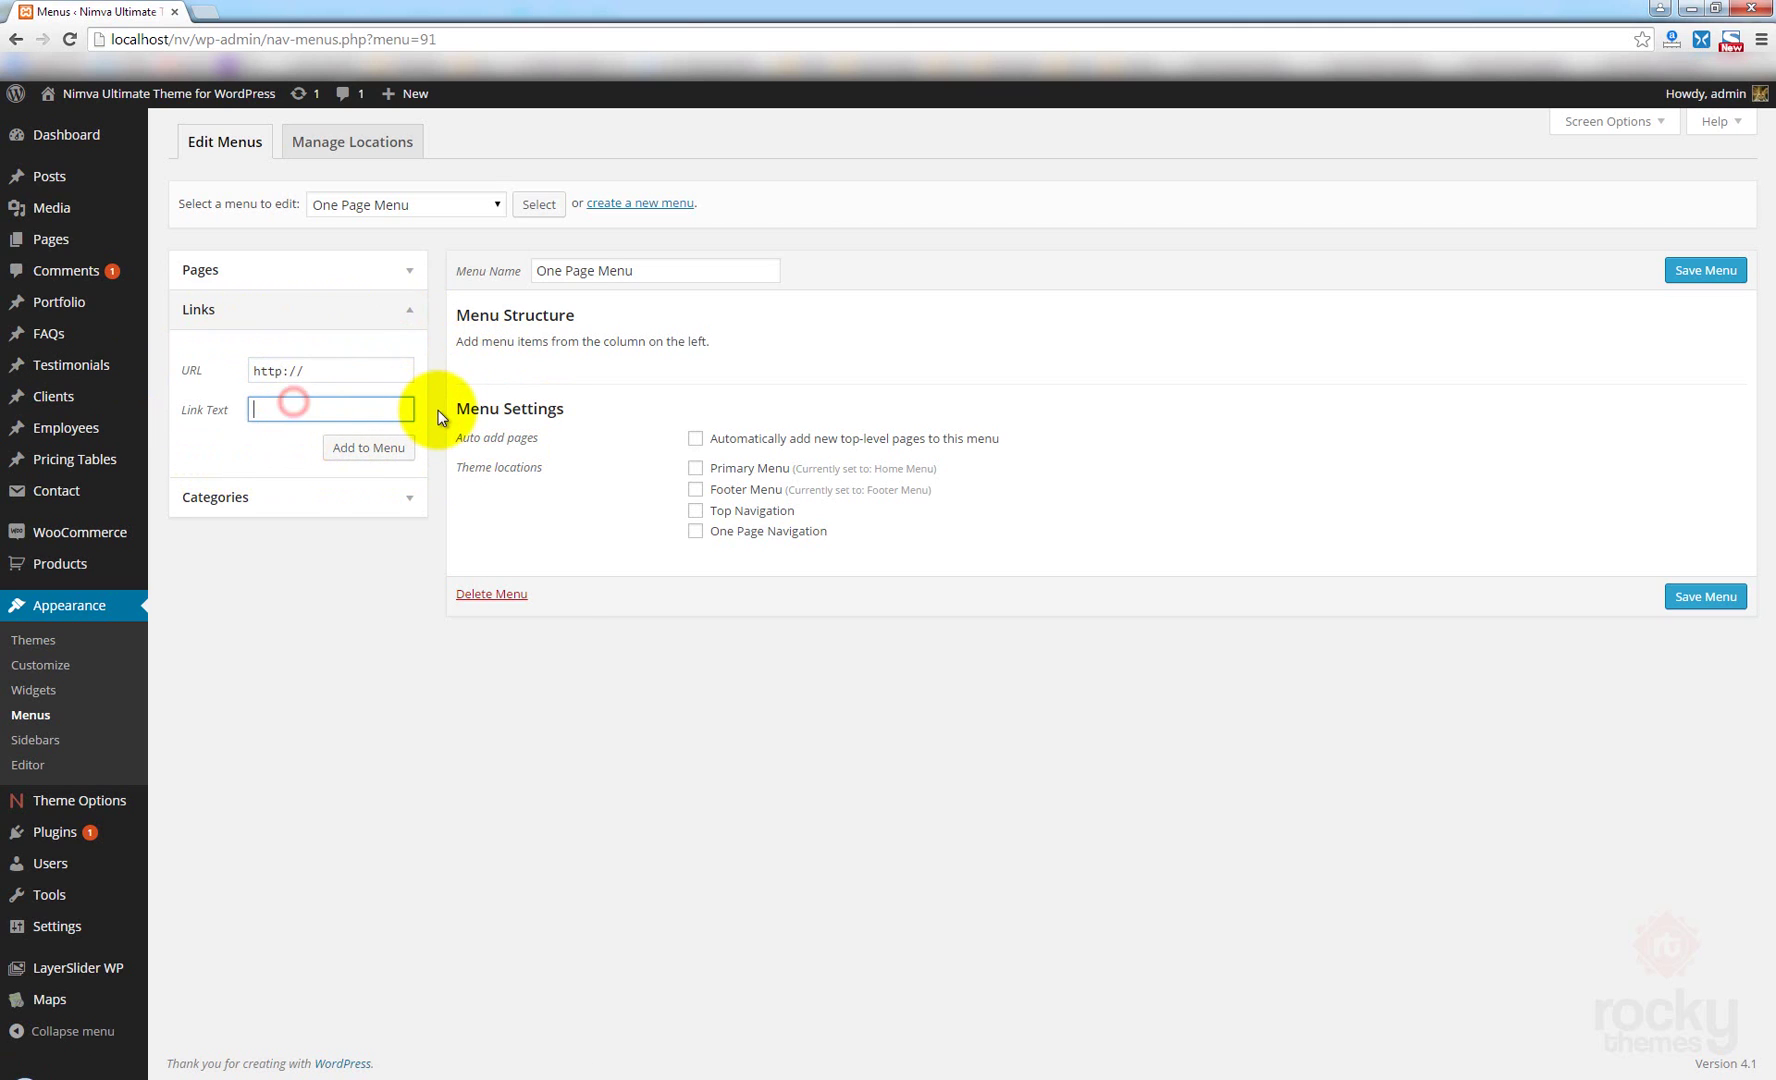
{"action": "type", "text": "Home"}
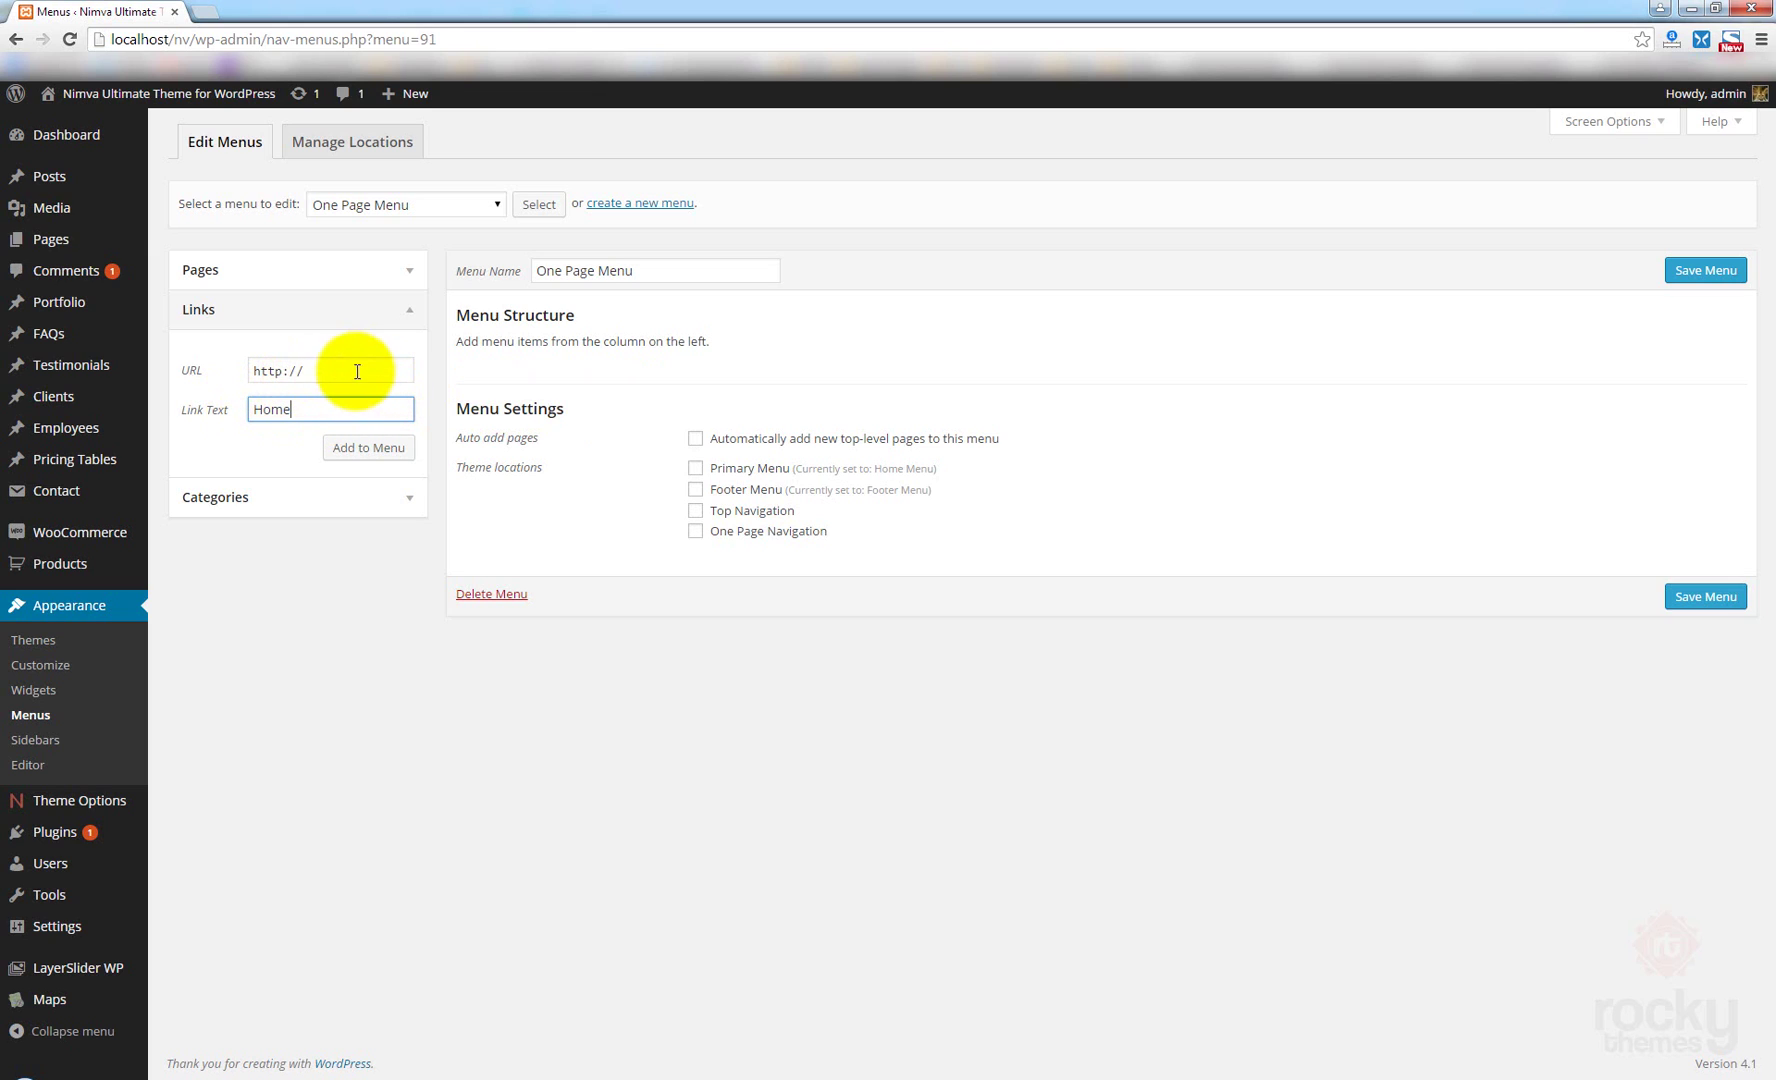
{"action": "left_click_drag", "start_coordinate": [311, 370], "coordinate": [163, 381]}
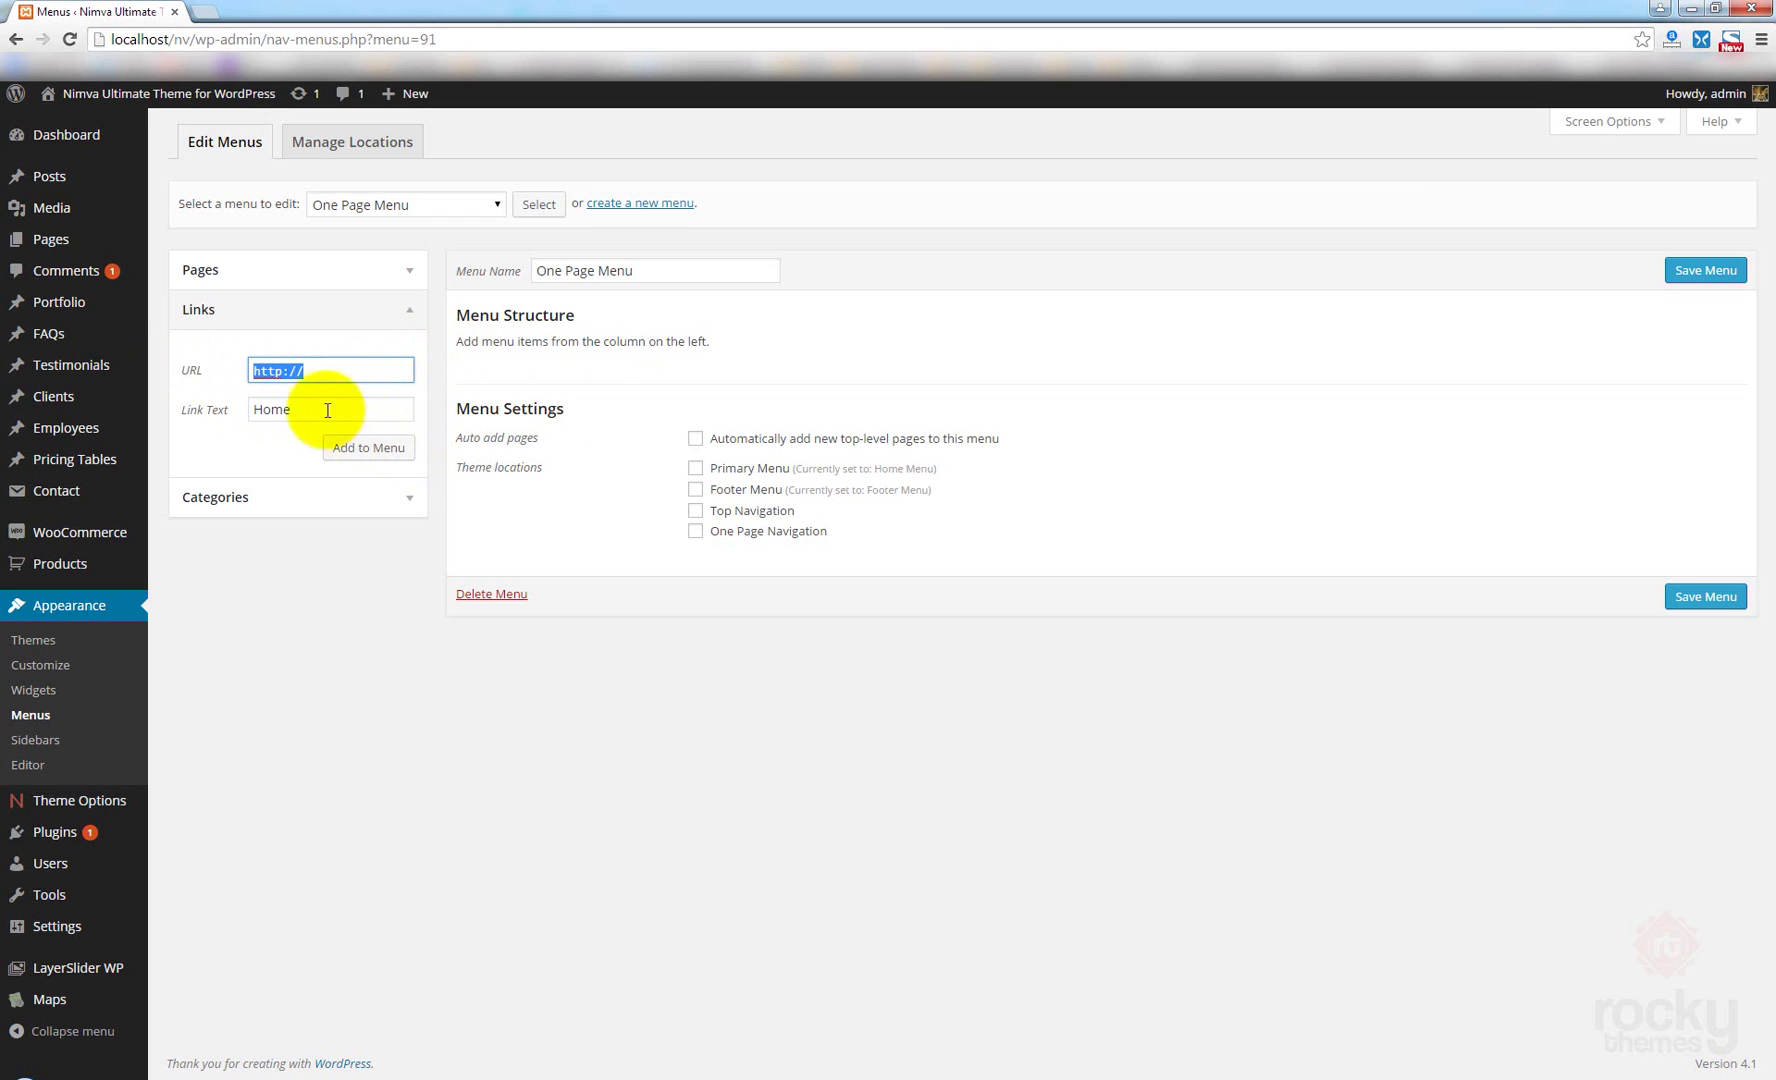
{"action": "type", "text": "#home"}
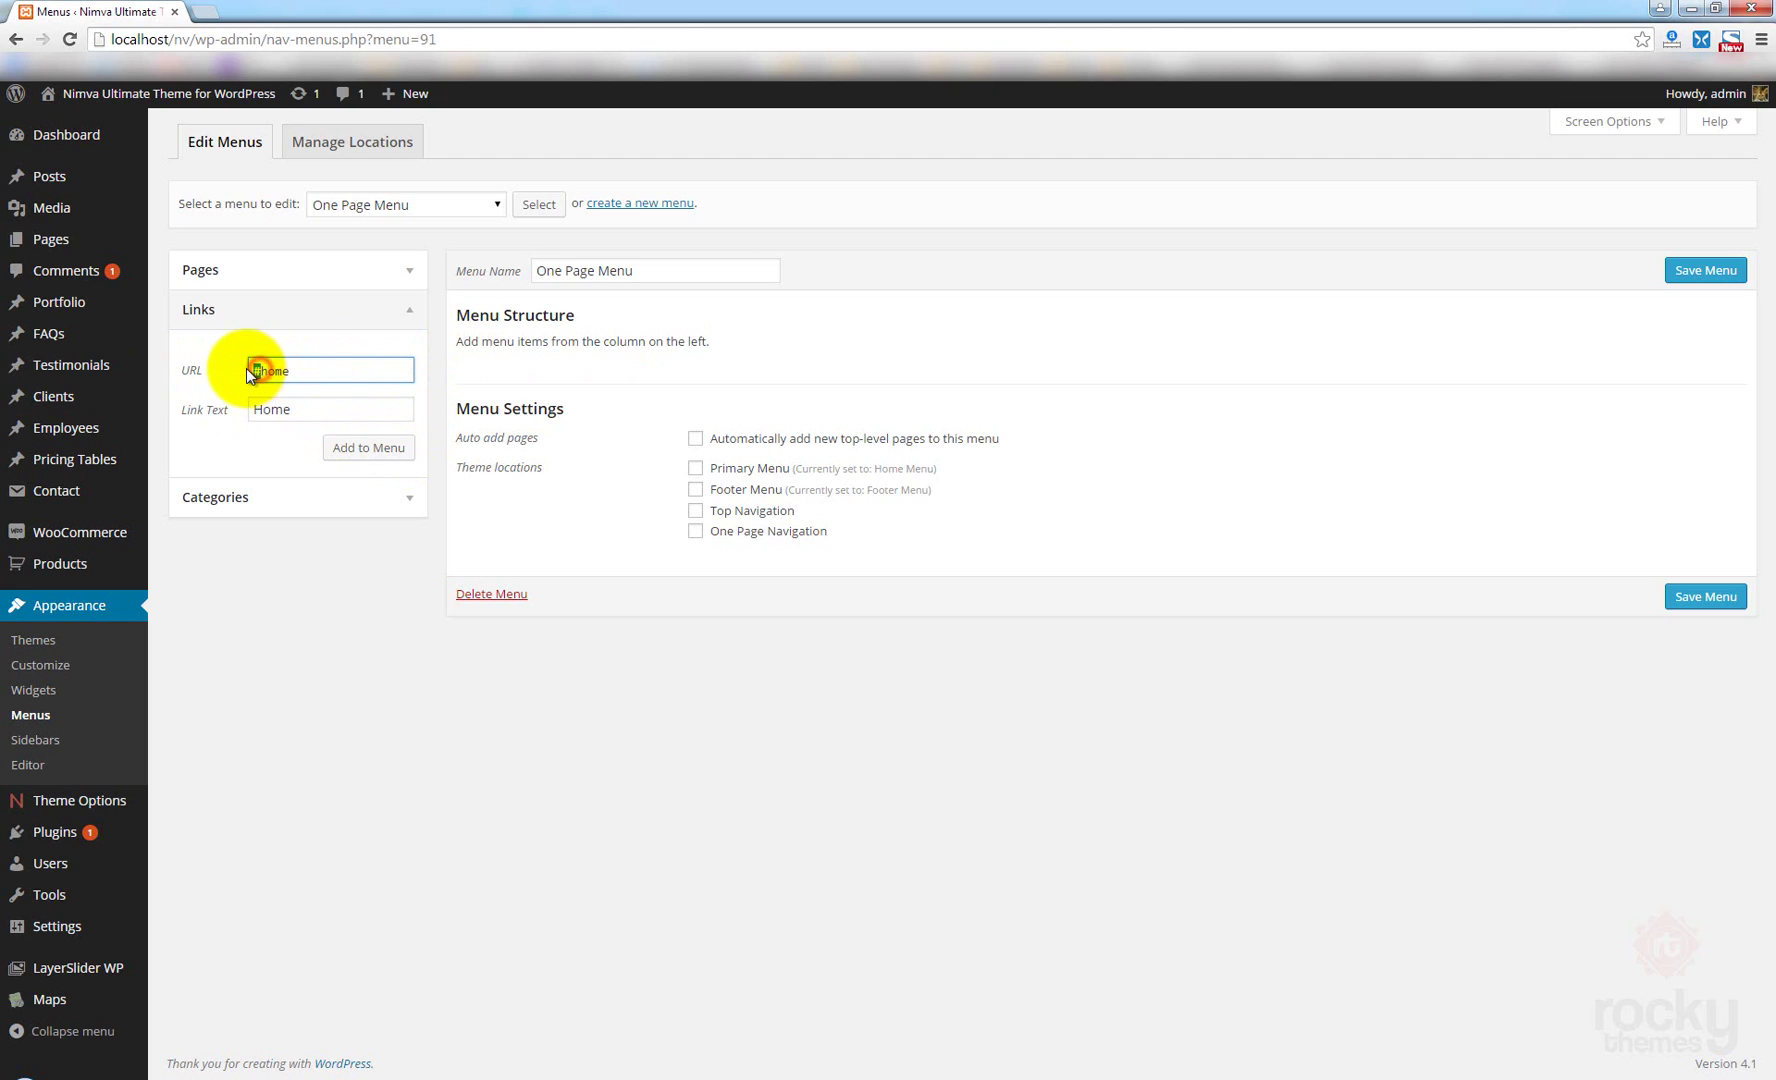
{"action": "left_click", "coordinate": [298, 370]}
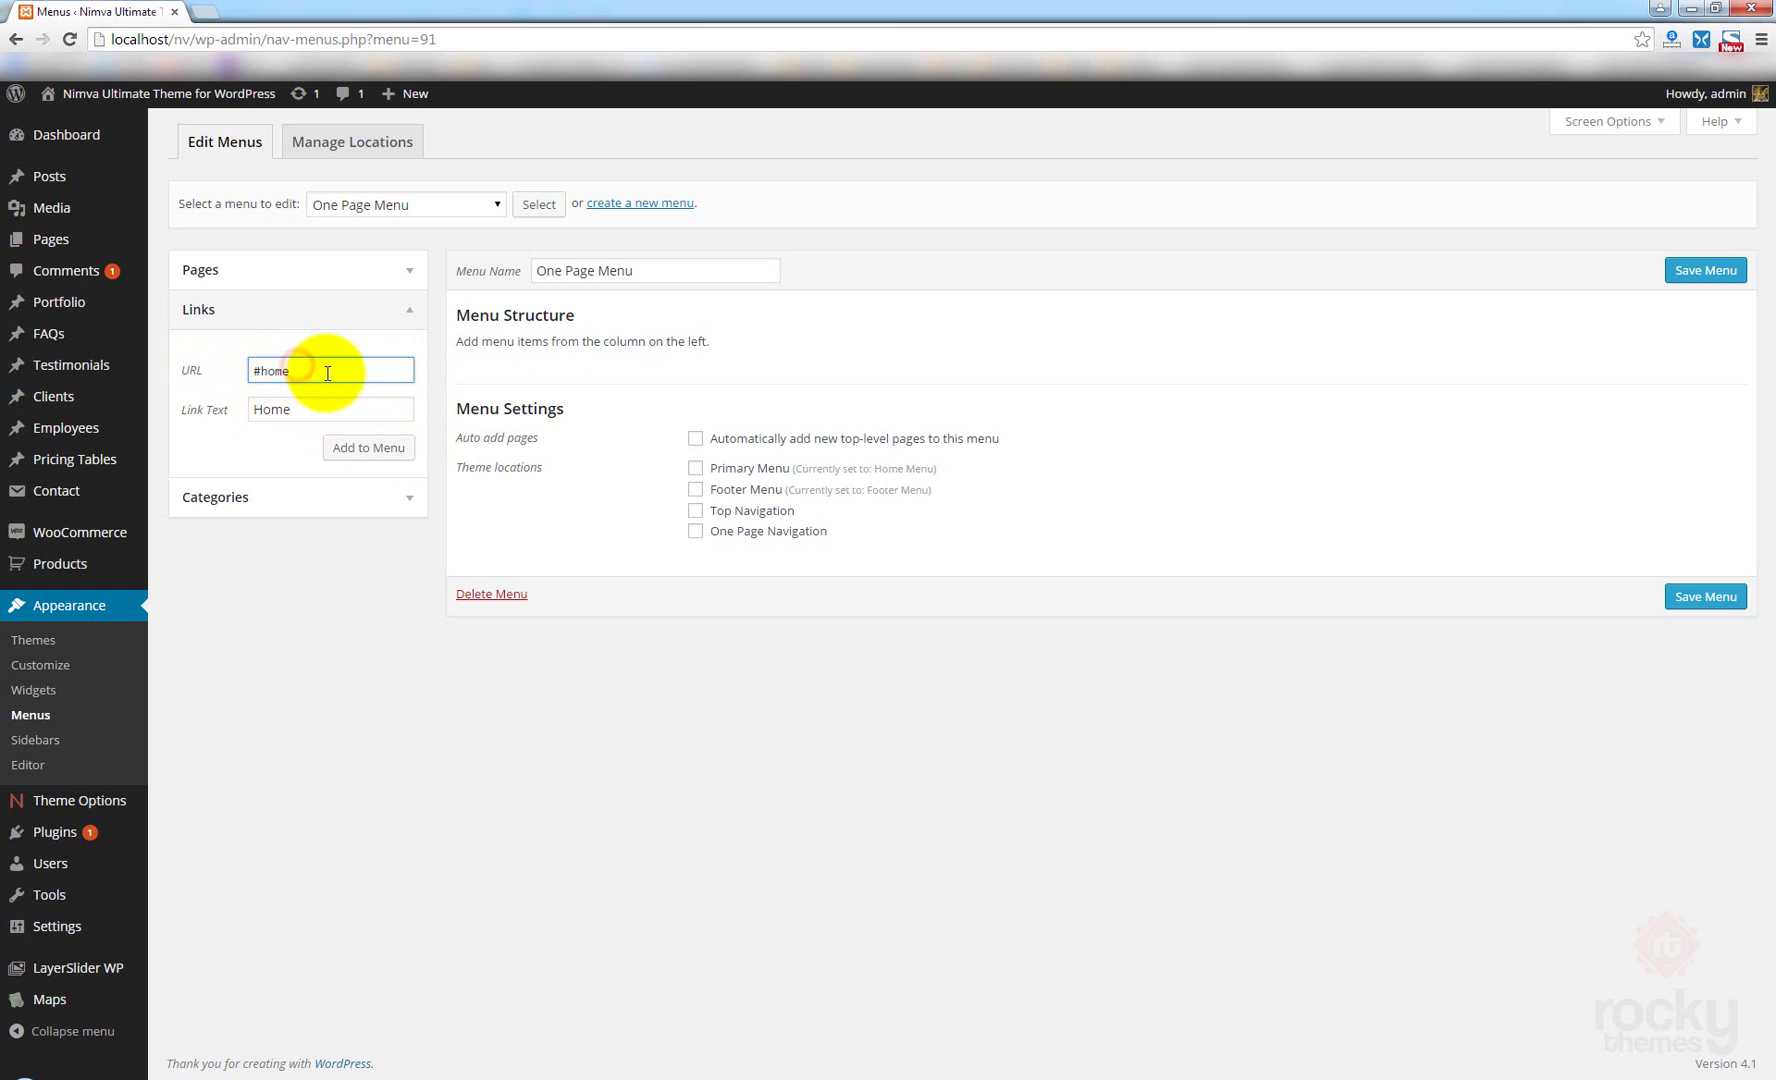
{"action": "left_click_drag", "start_coordinate": [311, 371], "coordinate": [255, 369]}
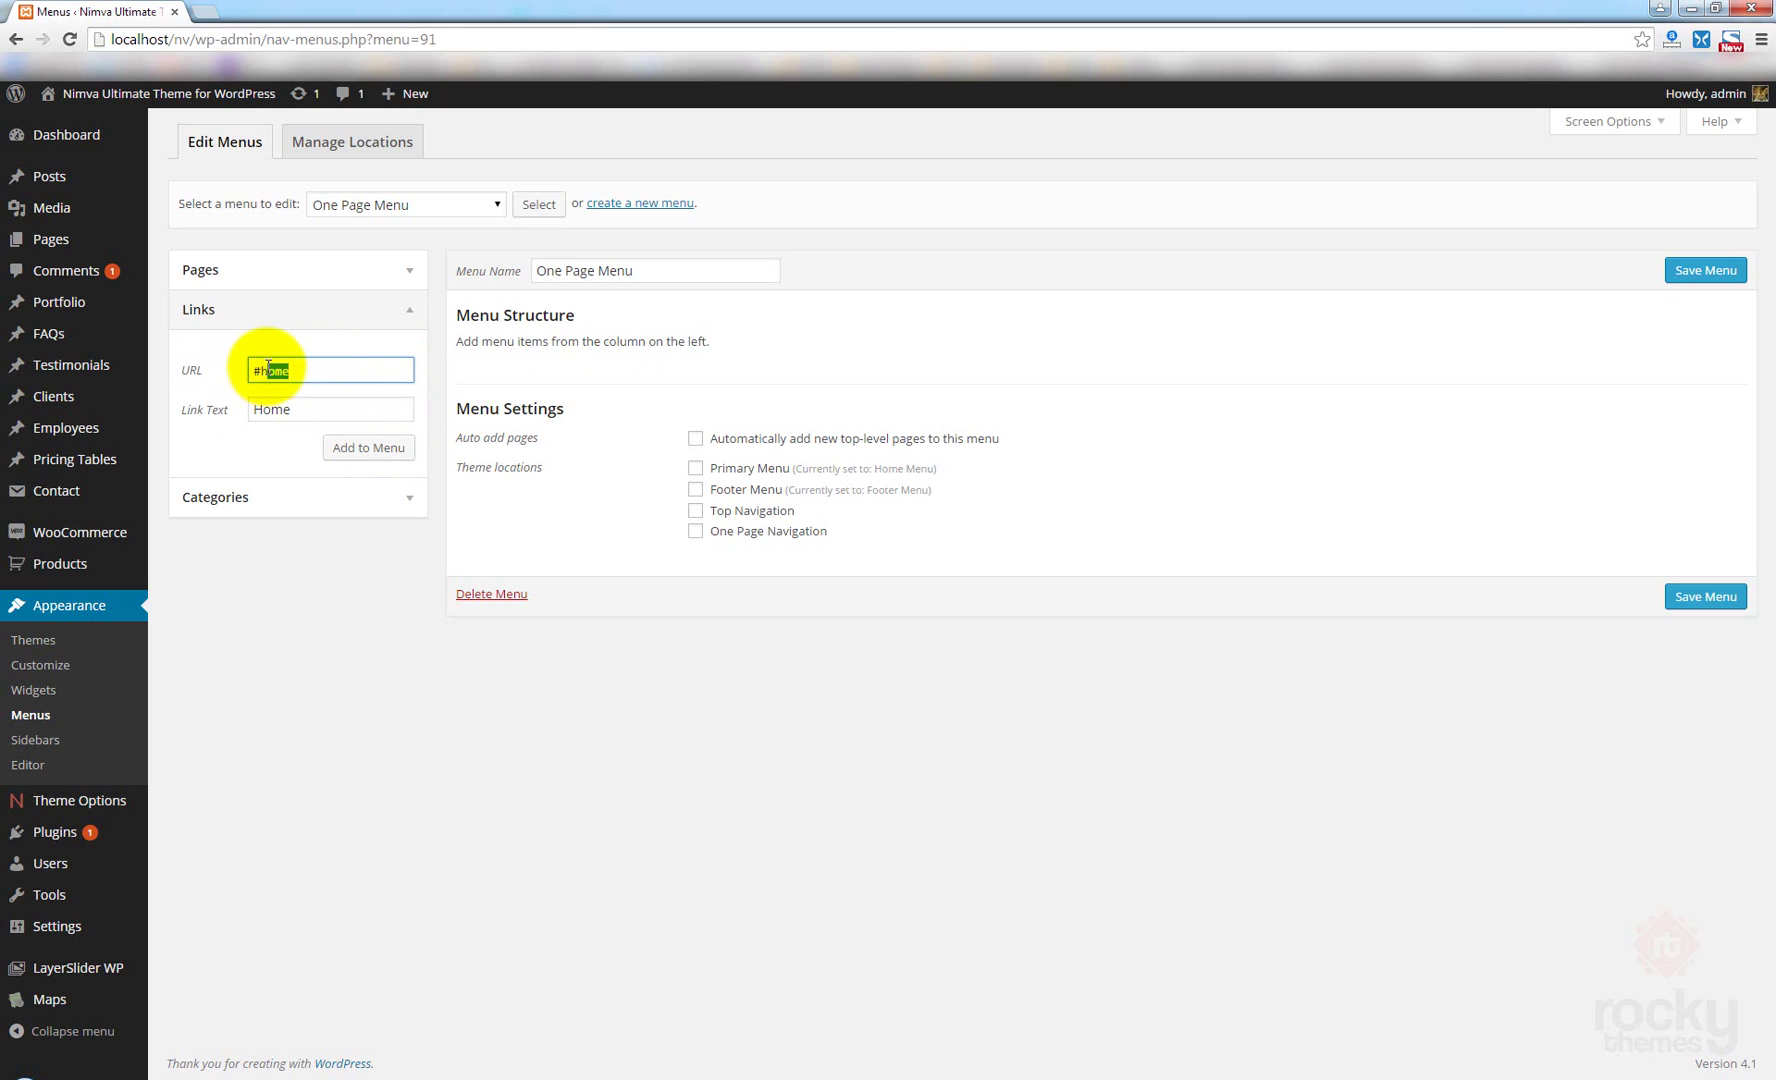
{"action": "double_click", "coordinate": [291, 368]}
{"action": "left_click", "coordinate": [297, 369]}
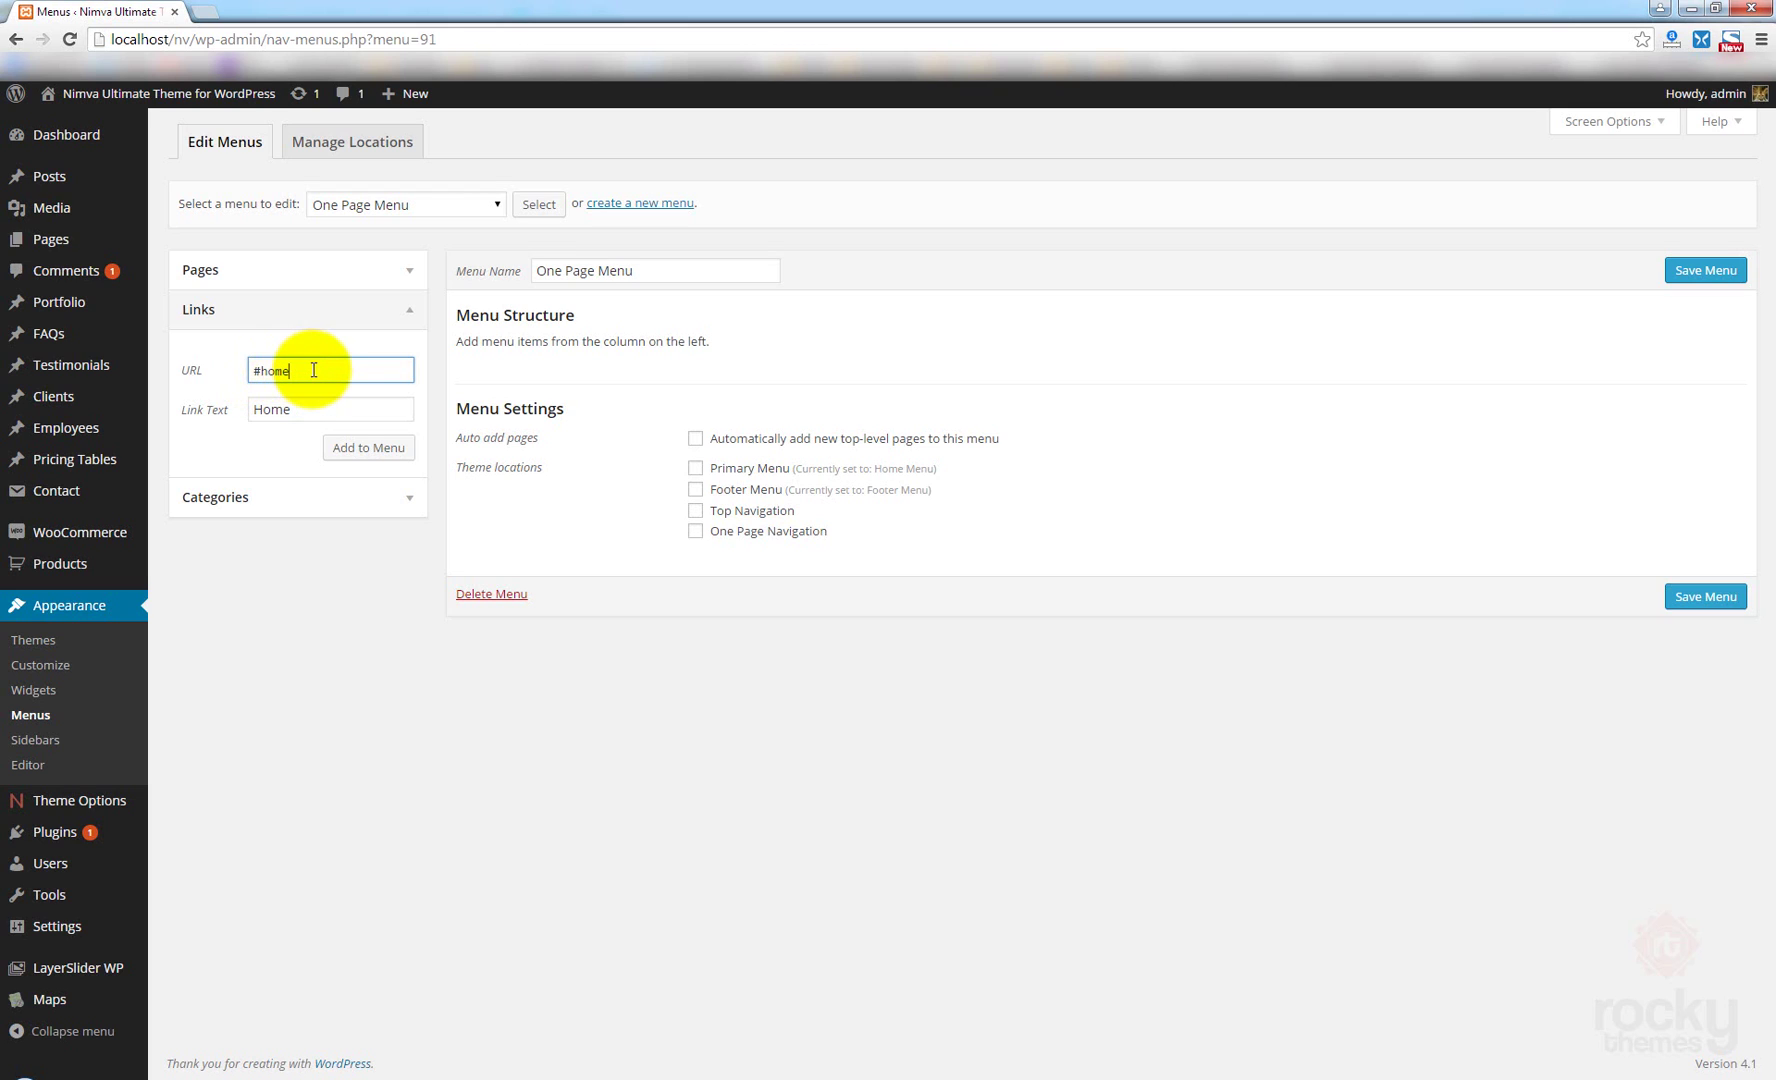
{"action": "left_click", "coordinate": [348, 450]}
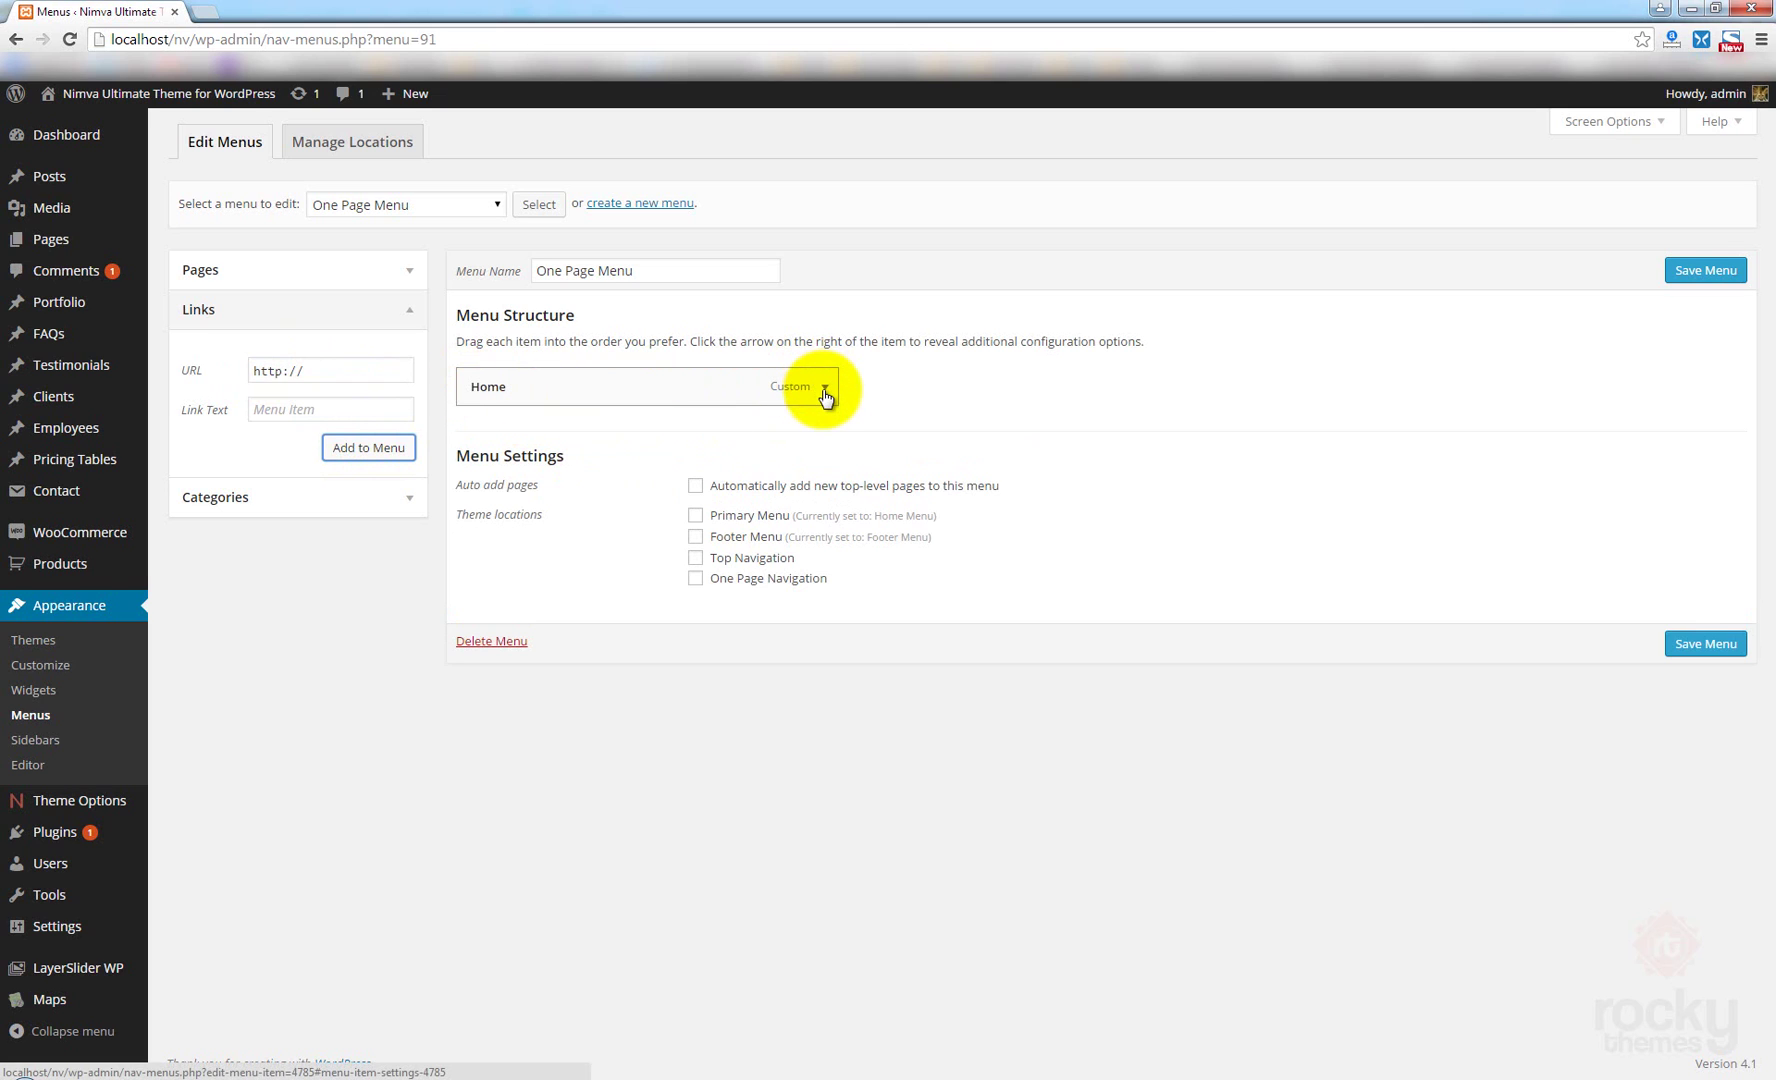
Save One Page Menu, tick the One Page Navigation location, and save it again.
{"action": "left_click", "coordinate": [822, 390]}
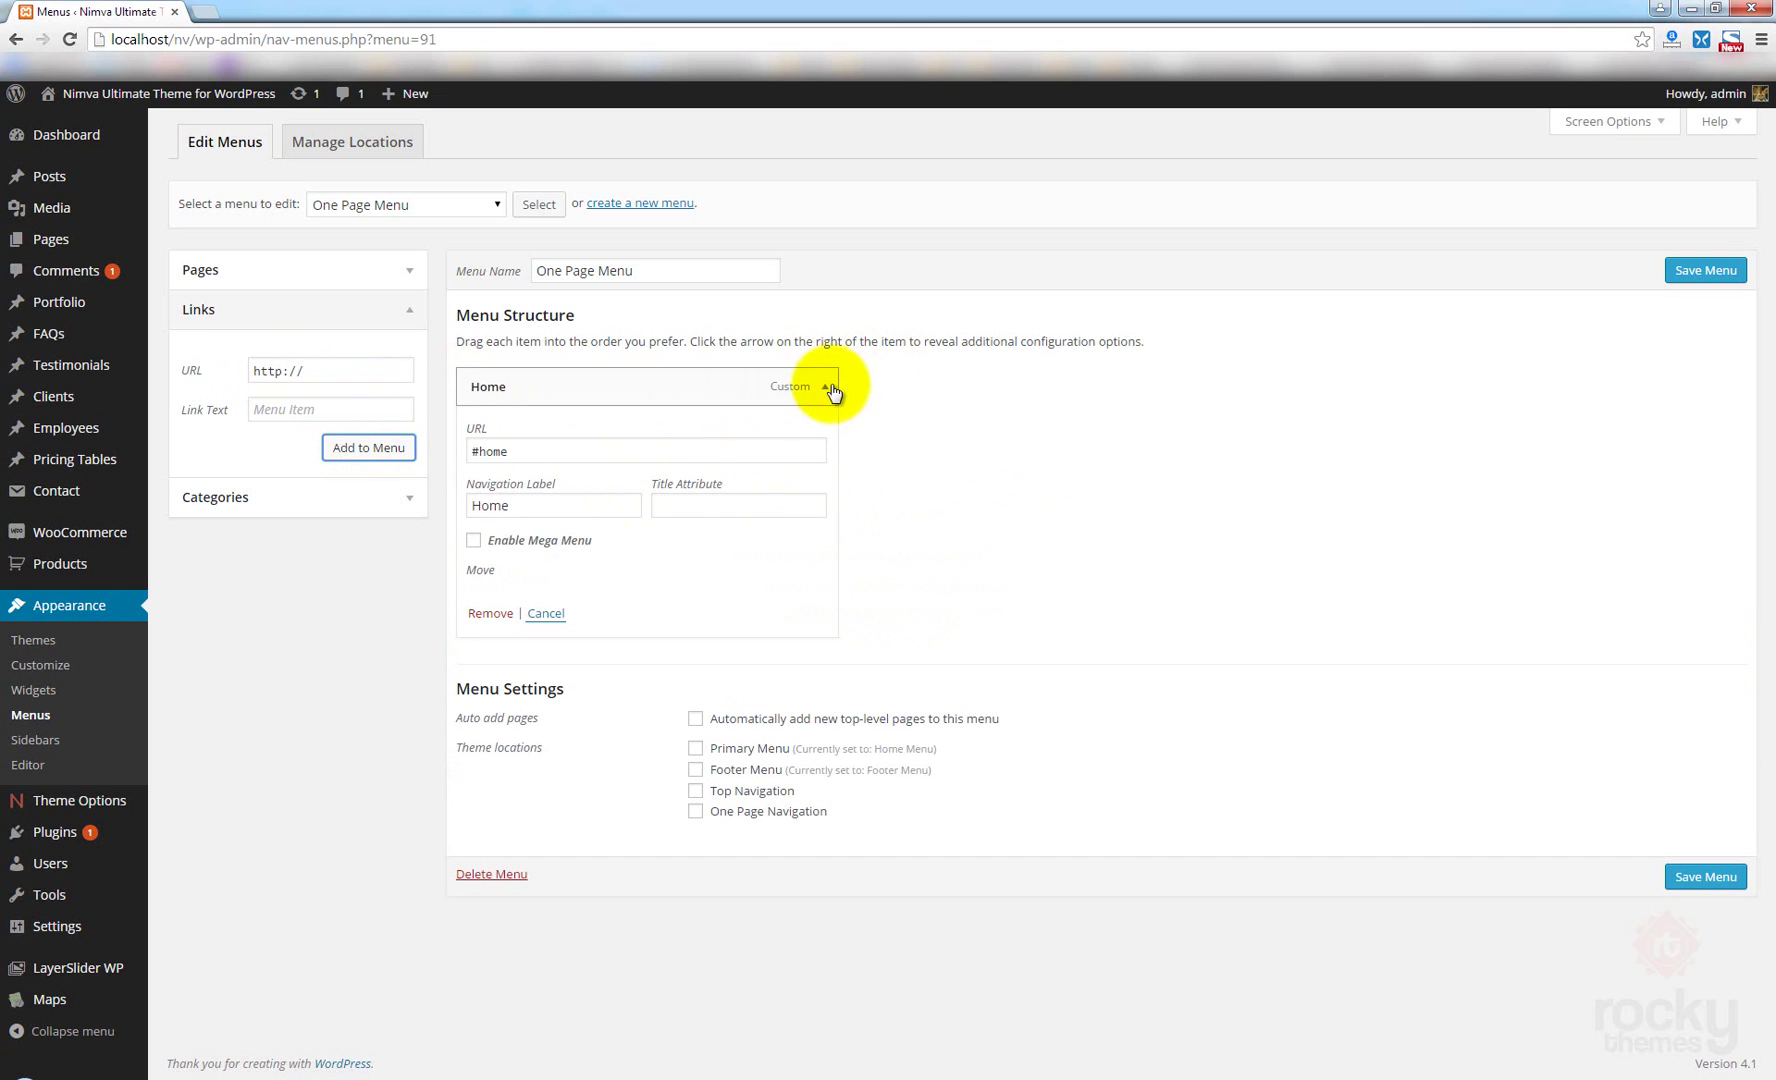
{"action": "left_click", "coordinate": [830, 386]}
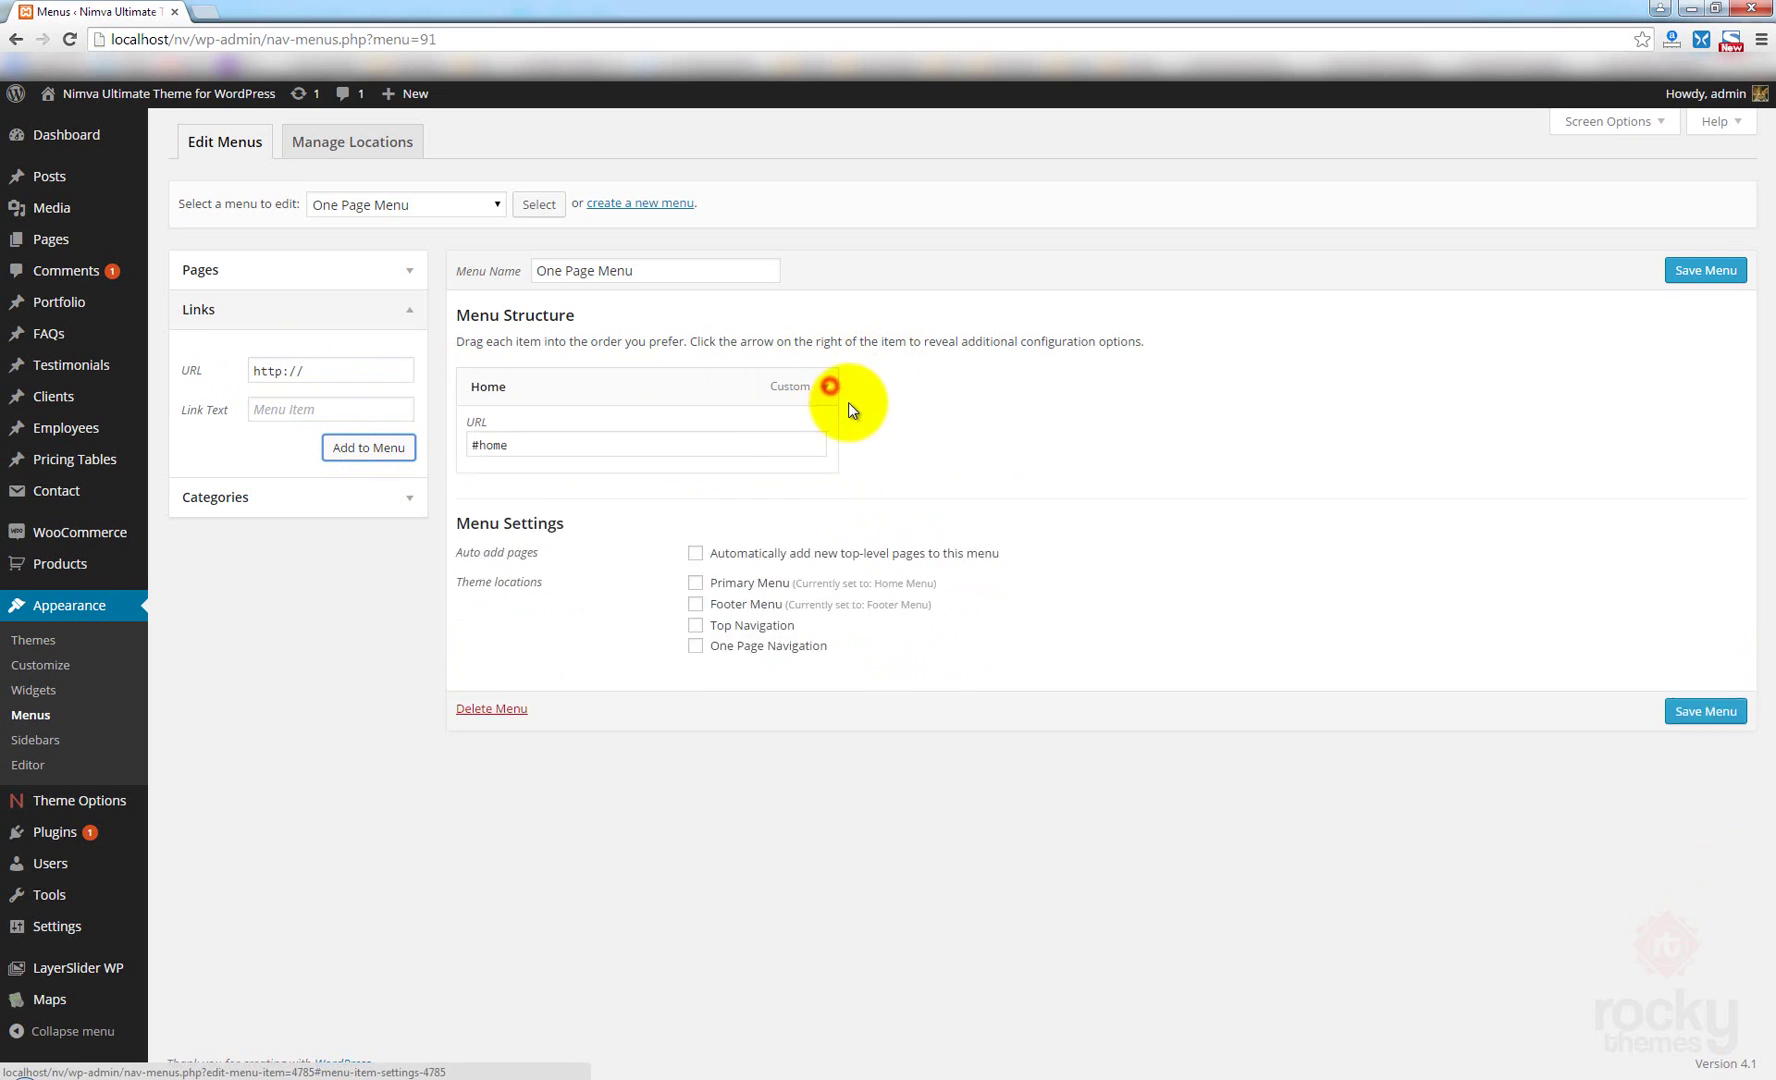
{"action": "left_click", "coordinate": [950, 398]}
{"action": "left_click", "coordinate": [1684, 645]}
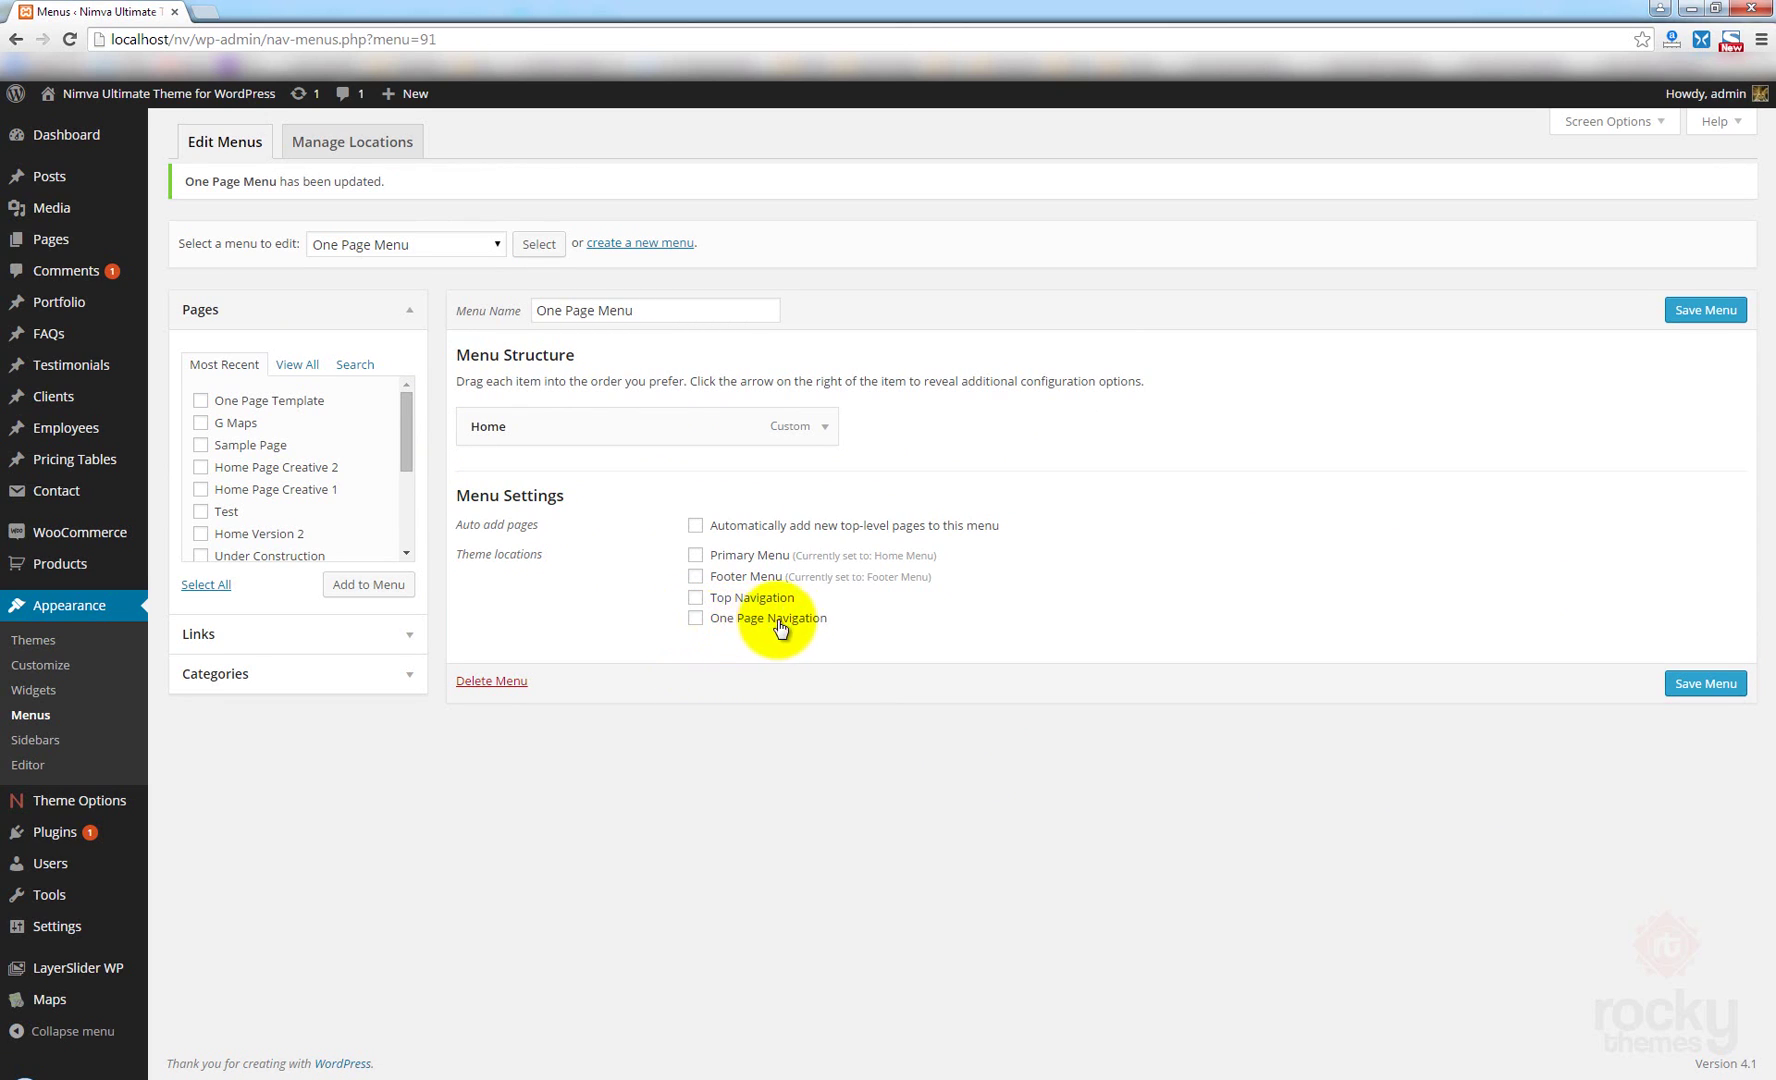
{"action": "left_click", "coordinate": [695, 618]}
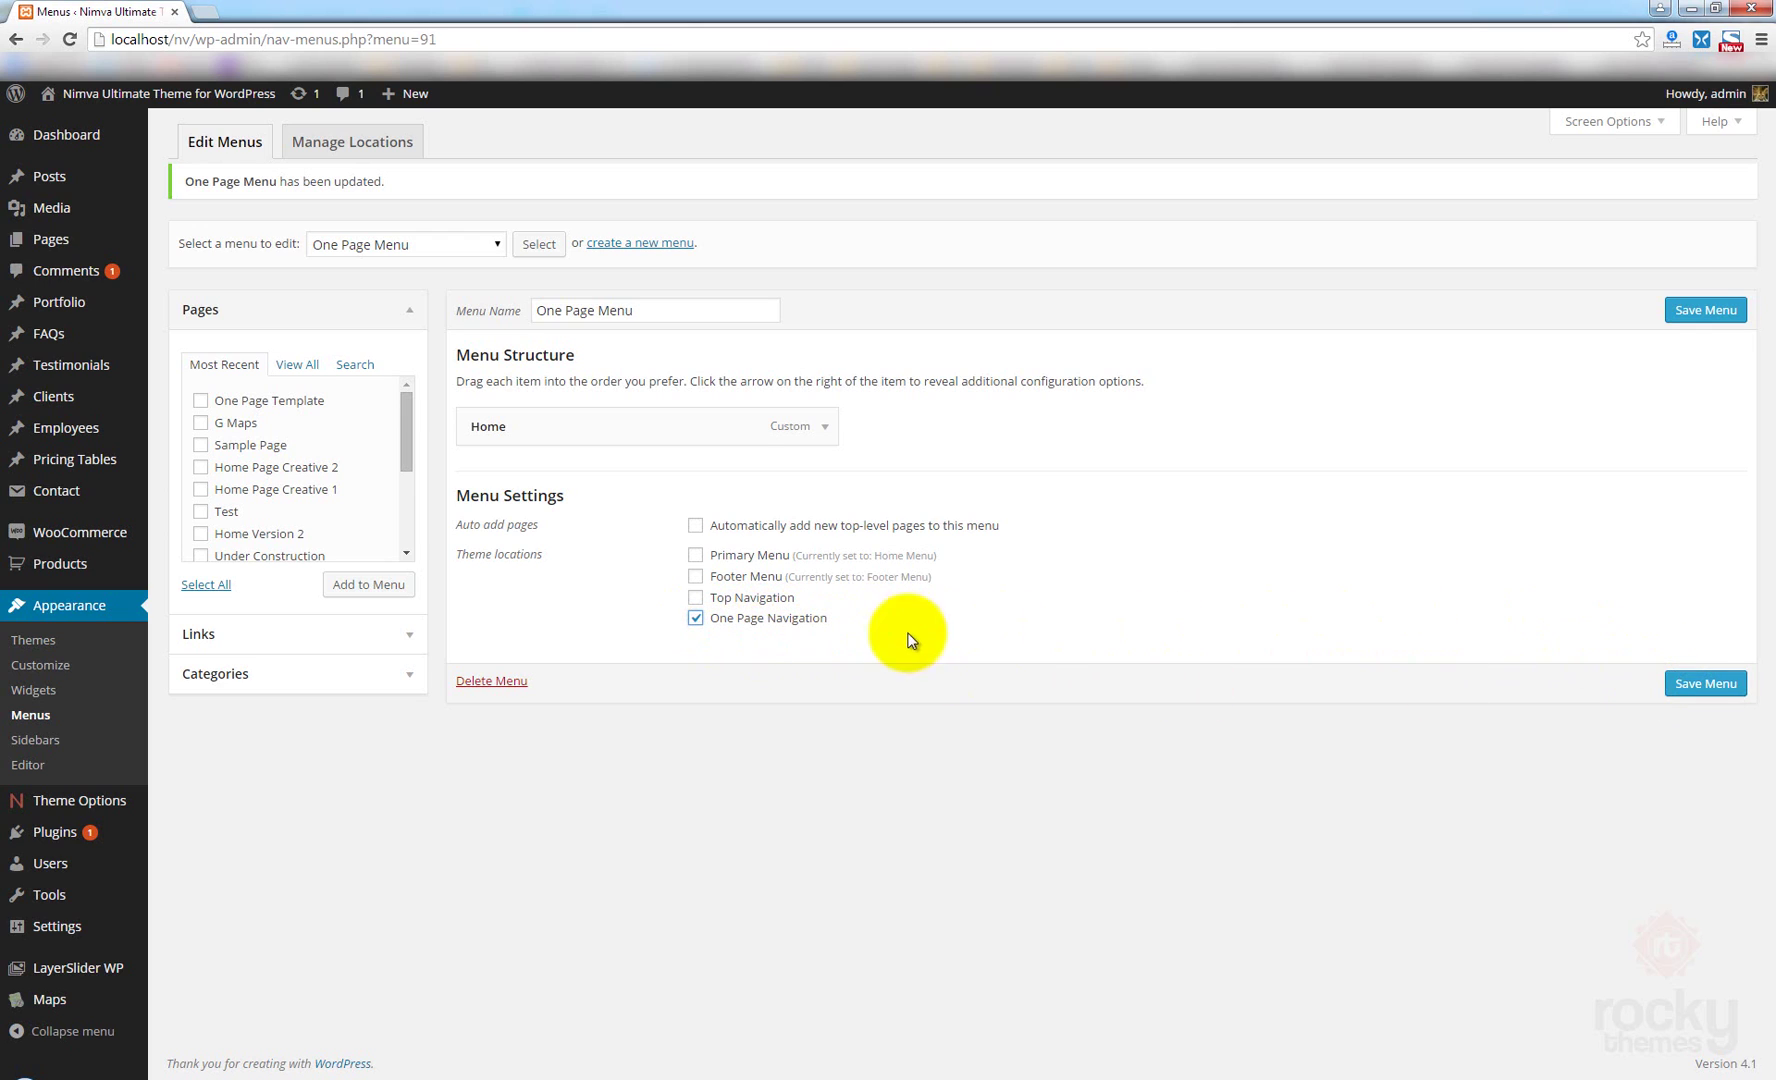
{"action": "left_click", "coordinate": [1692, 684]}
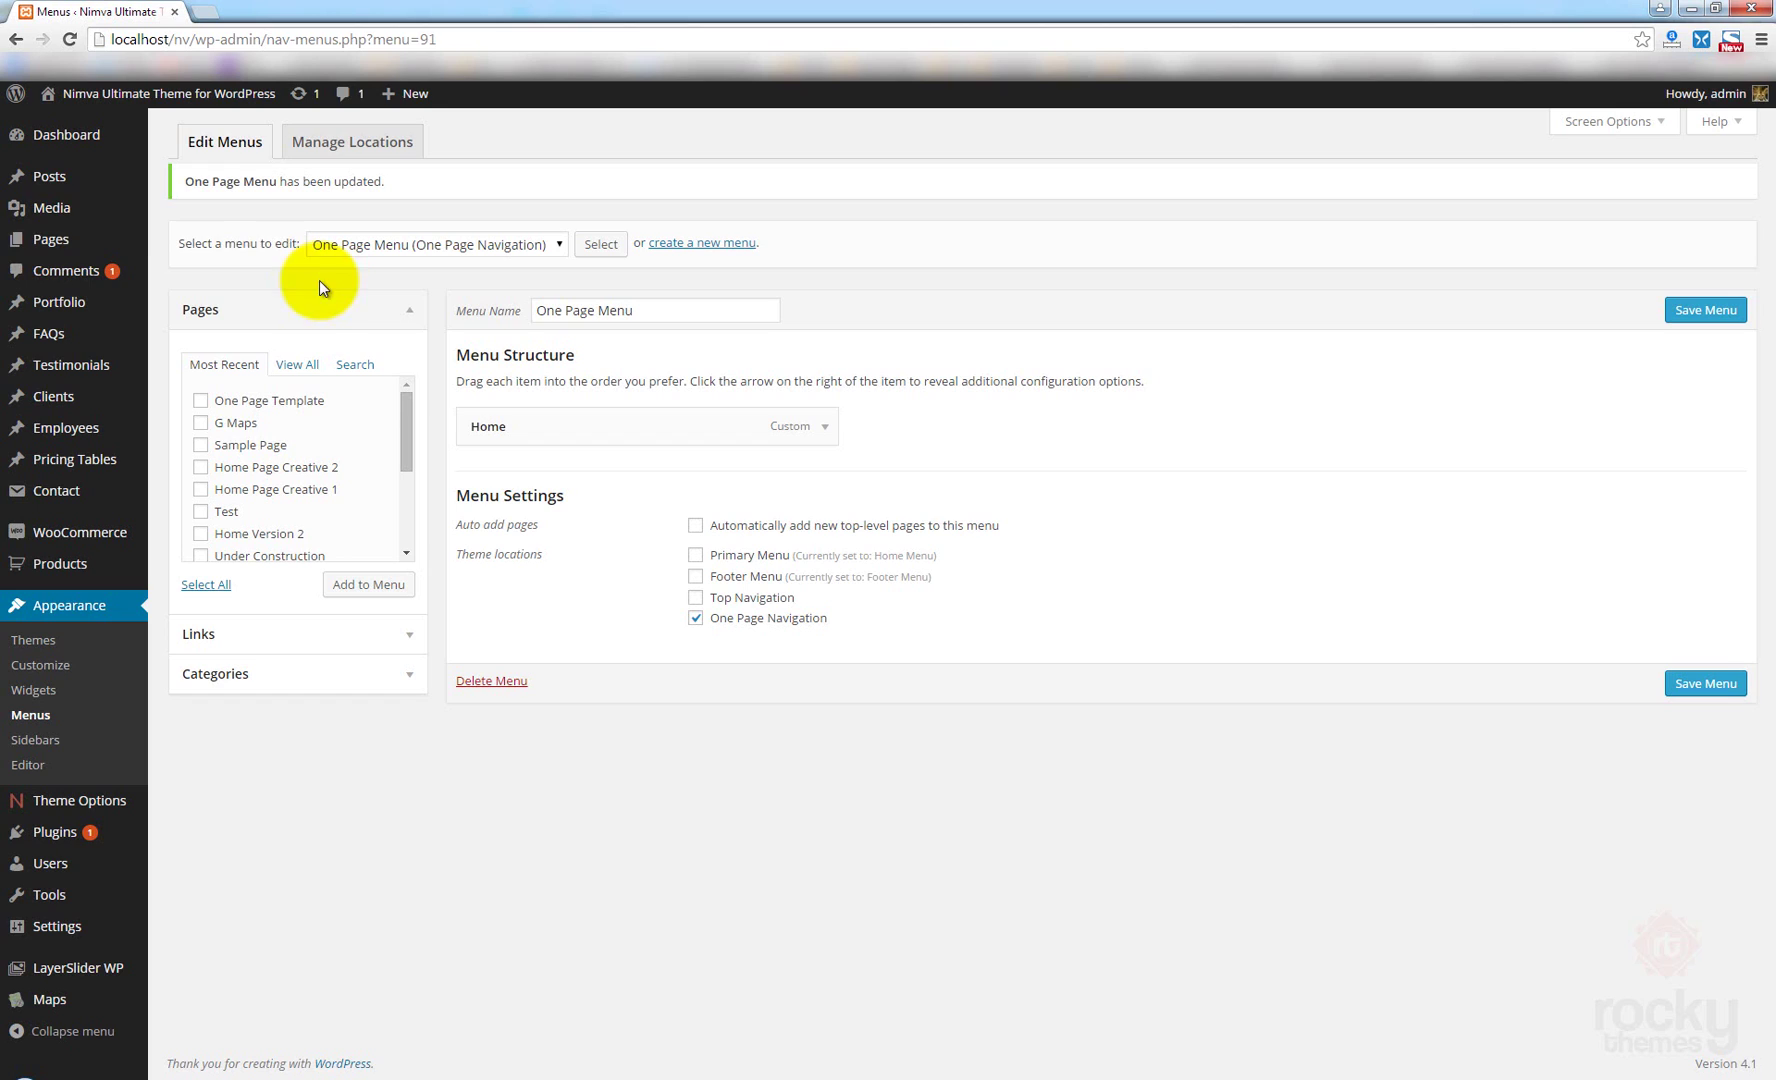
Start a new page 'One Page Navigation Example' in a second tab using the Backend Editor.
{"action": "mouse_move", "coordinate": [80, 240]}
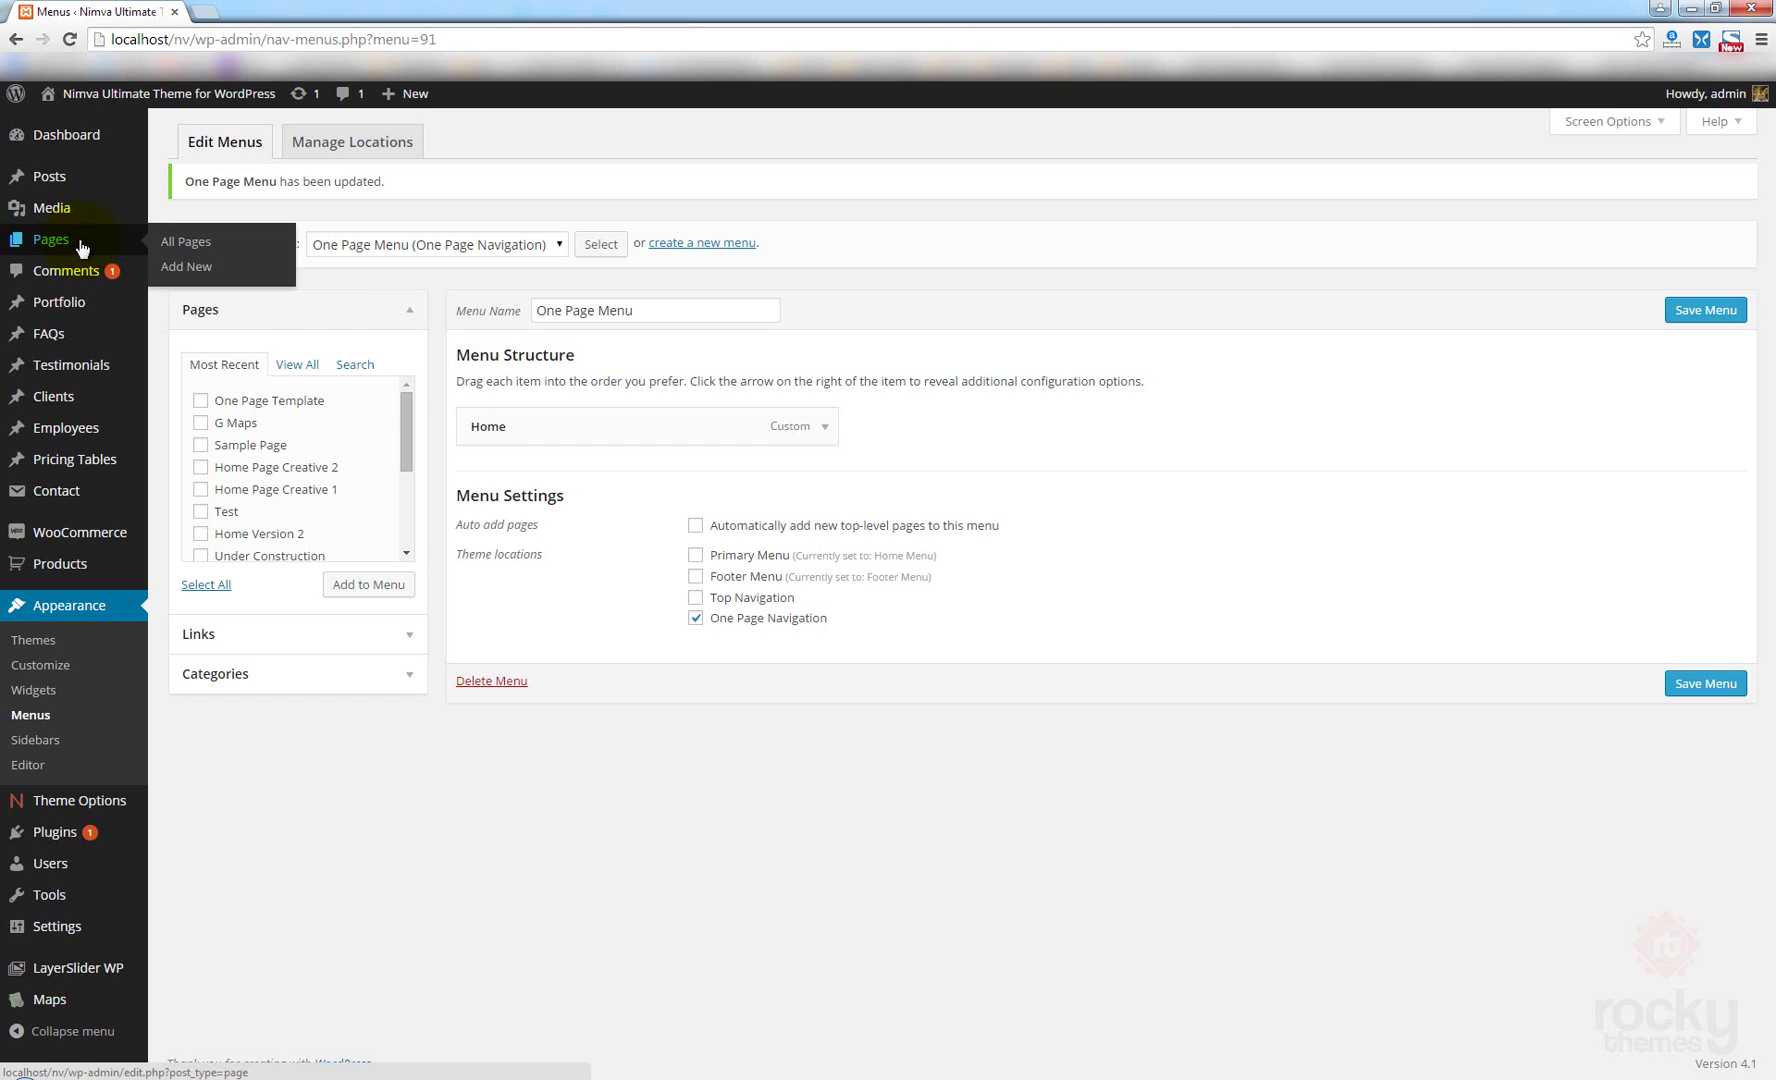
{"action": "right_click", "coordinate": [192, 268]}
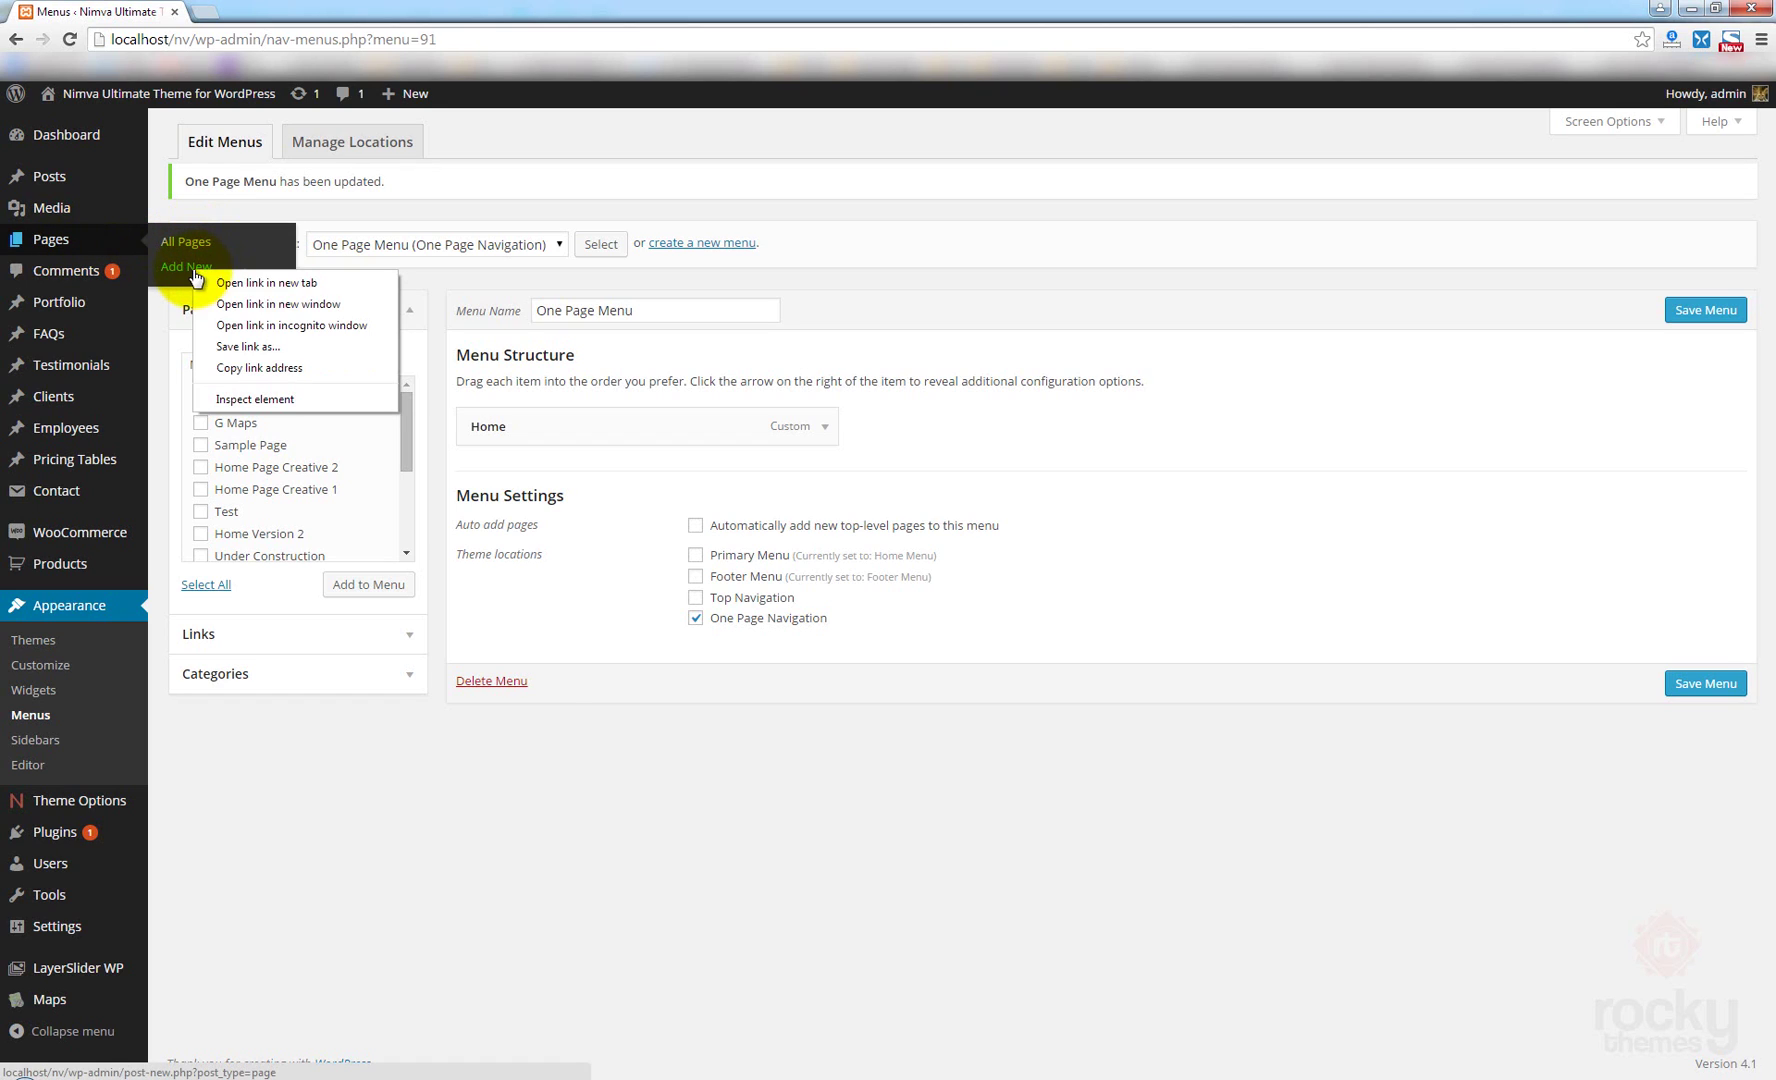
{"action": "left_click", "coordinate": [281, 283]}
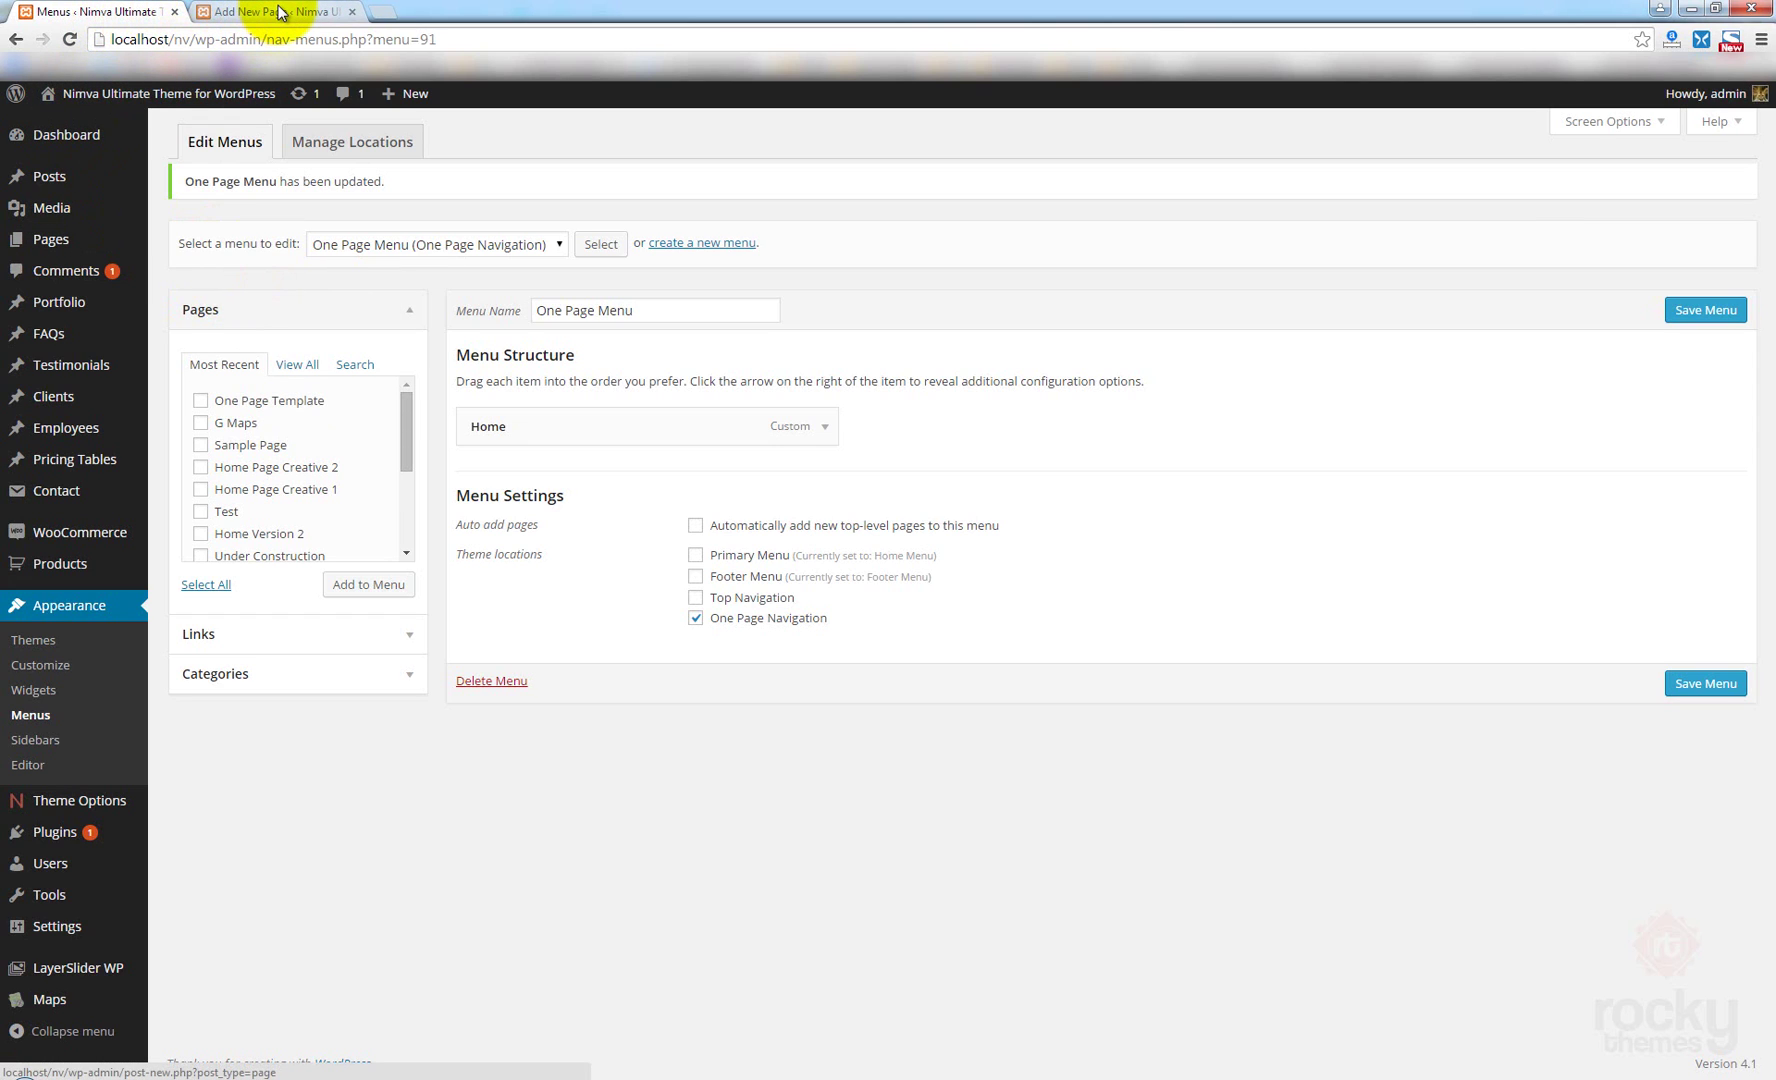
{"action": "left_click", "coordinate": [222, 12]}
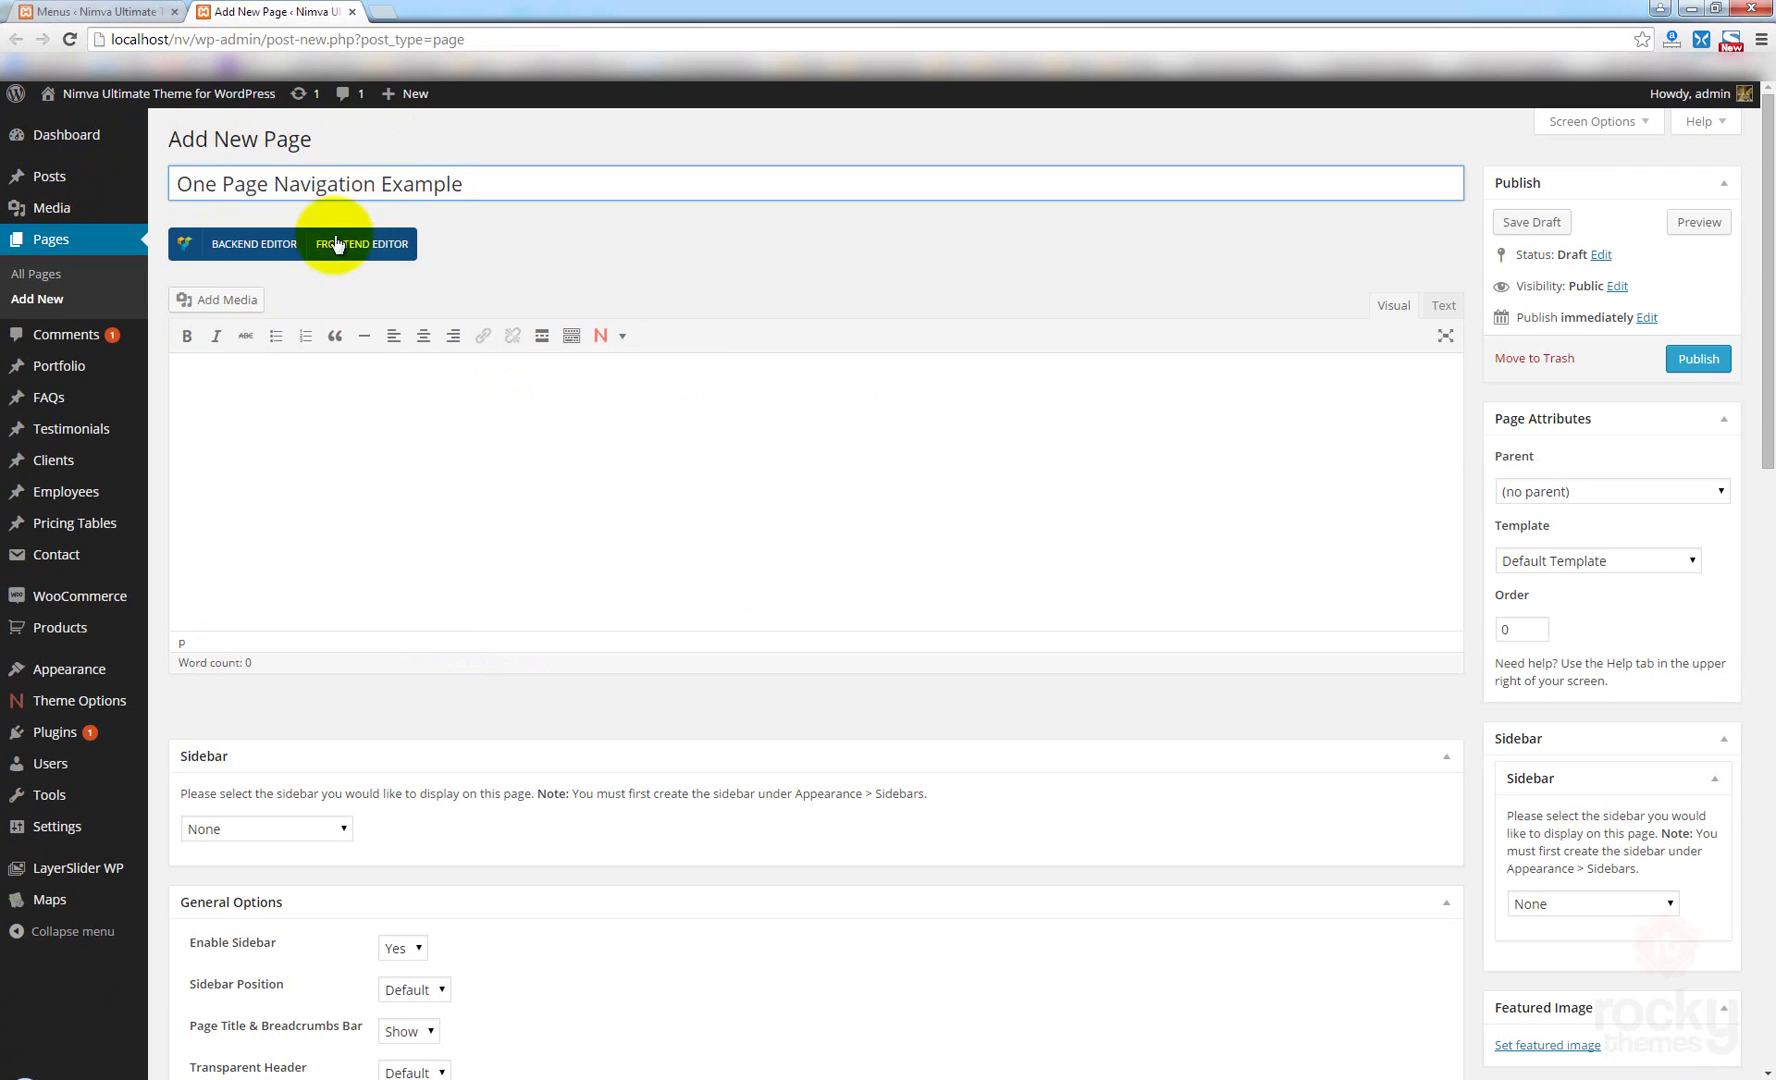
{"action": "left_click", "coordinate": [287, 263]}
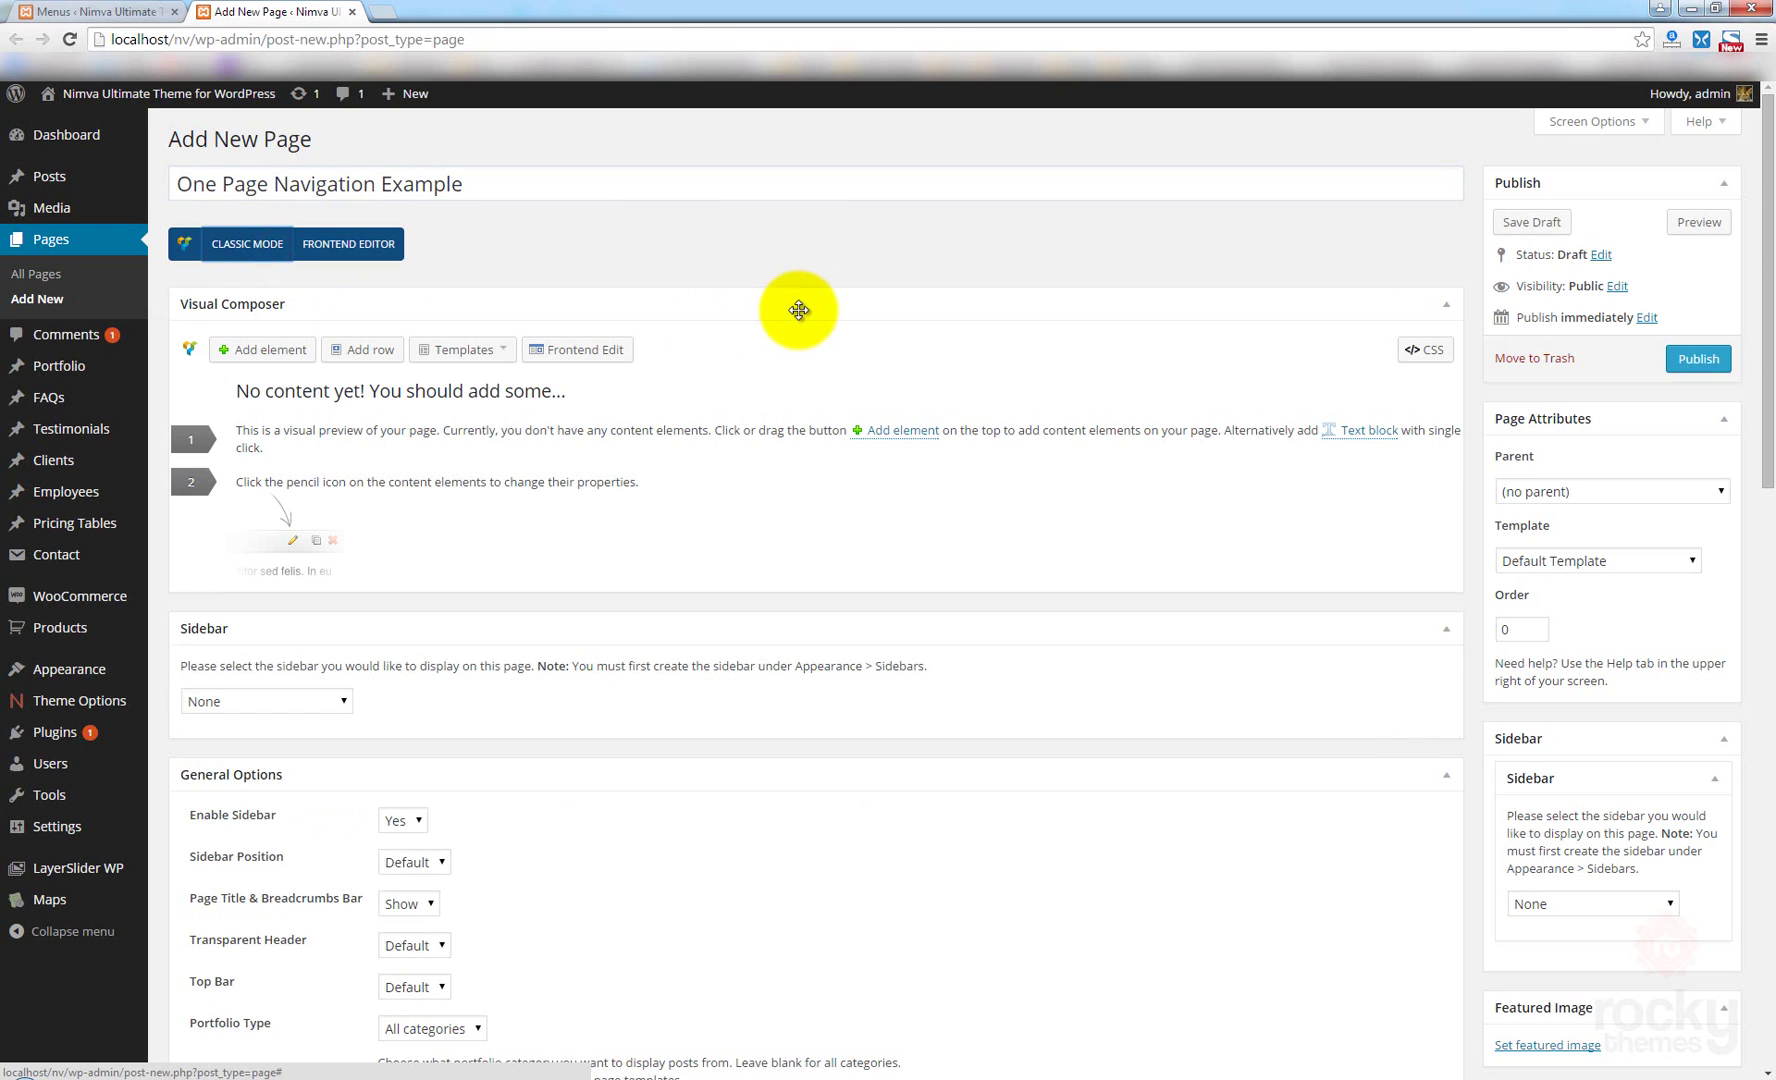
Add a row with a Text Block and paste extra copies of its default sentence.
{"action": "left_click", "coordinate": [362, 368]}
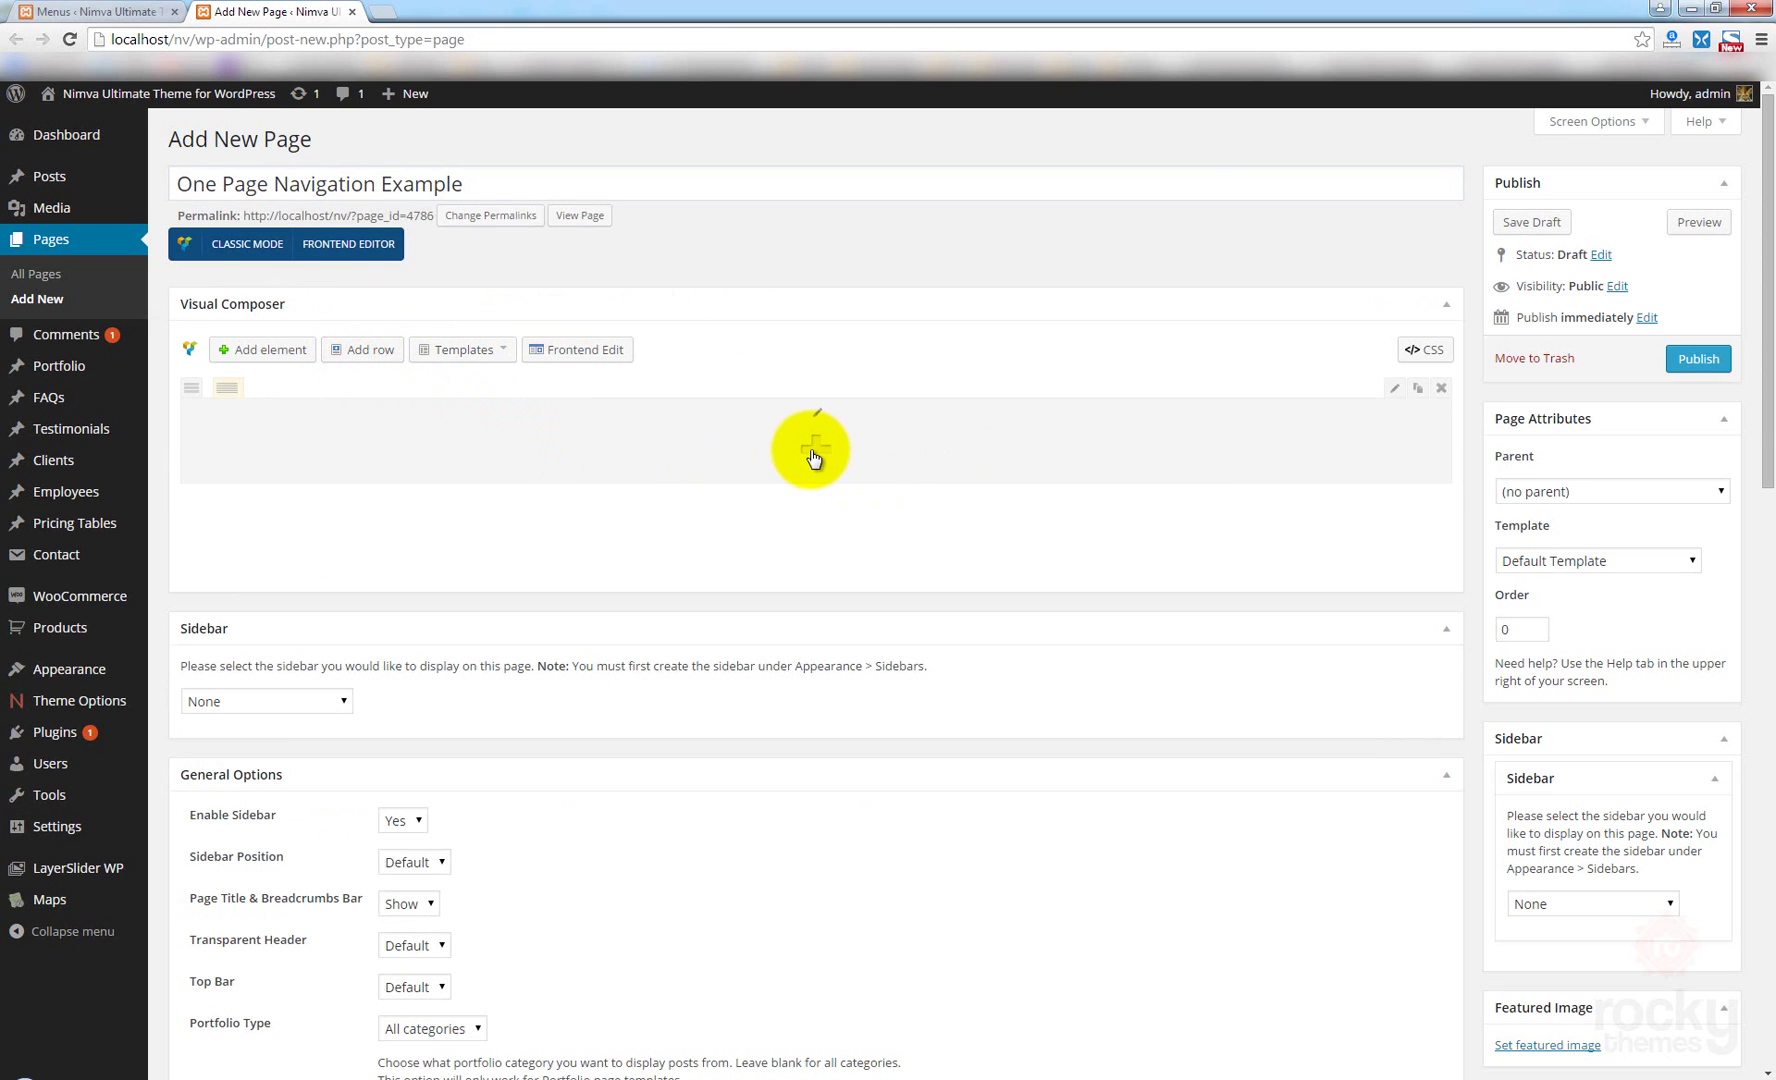
{"action": "left_click", "coordinate": [815, 450]}
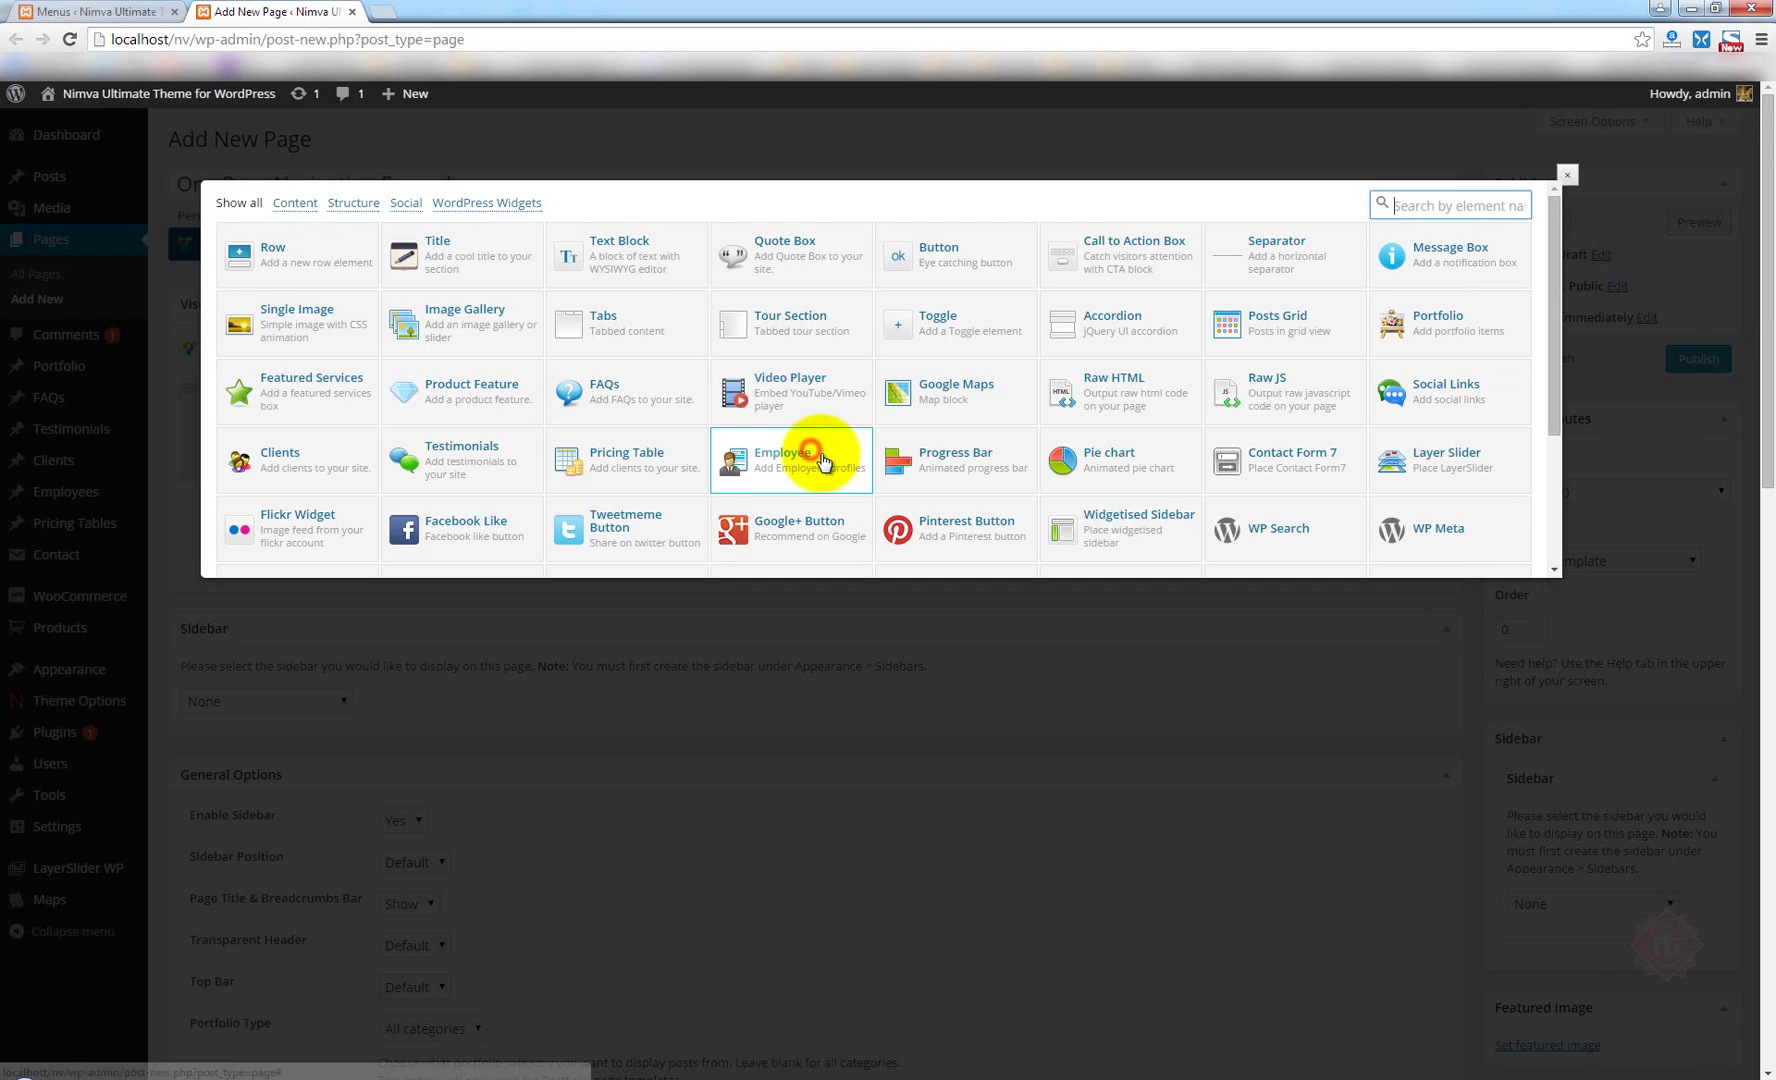
{"action": "left_click", "coordinate": [626, 258]}
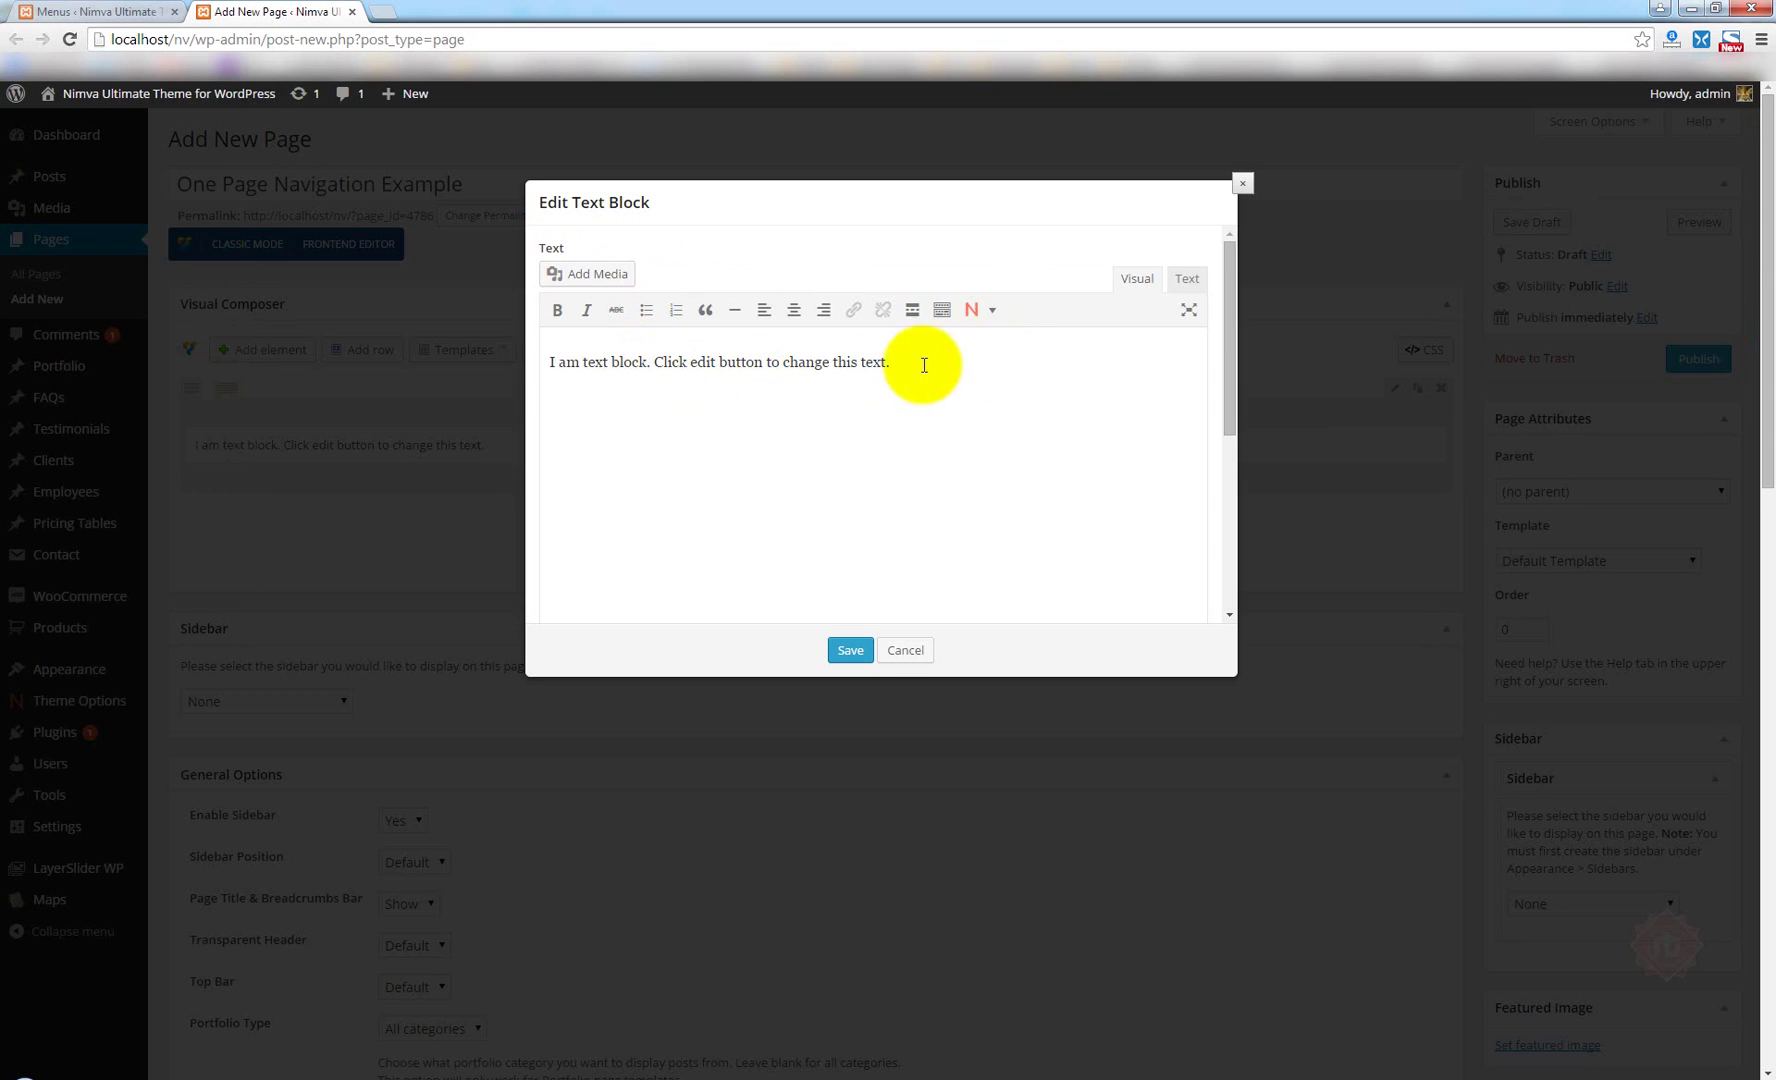
{"action": "left_click_drag", "start_coordinate": [926, 366], "coordinate": [465, 332]}
{"action": "key", "text": "ctrl+c"}
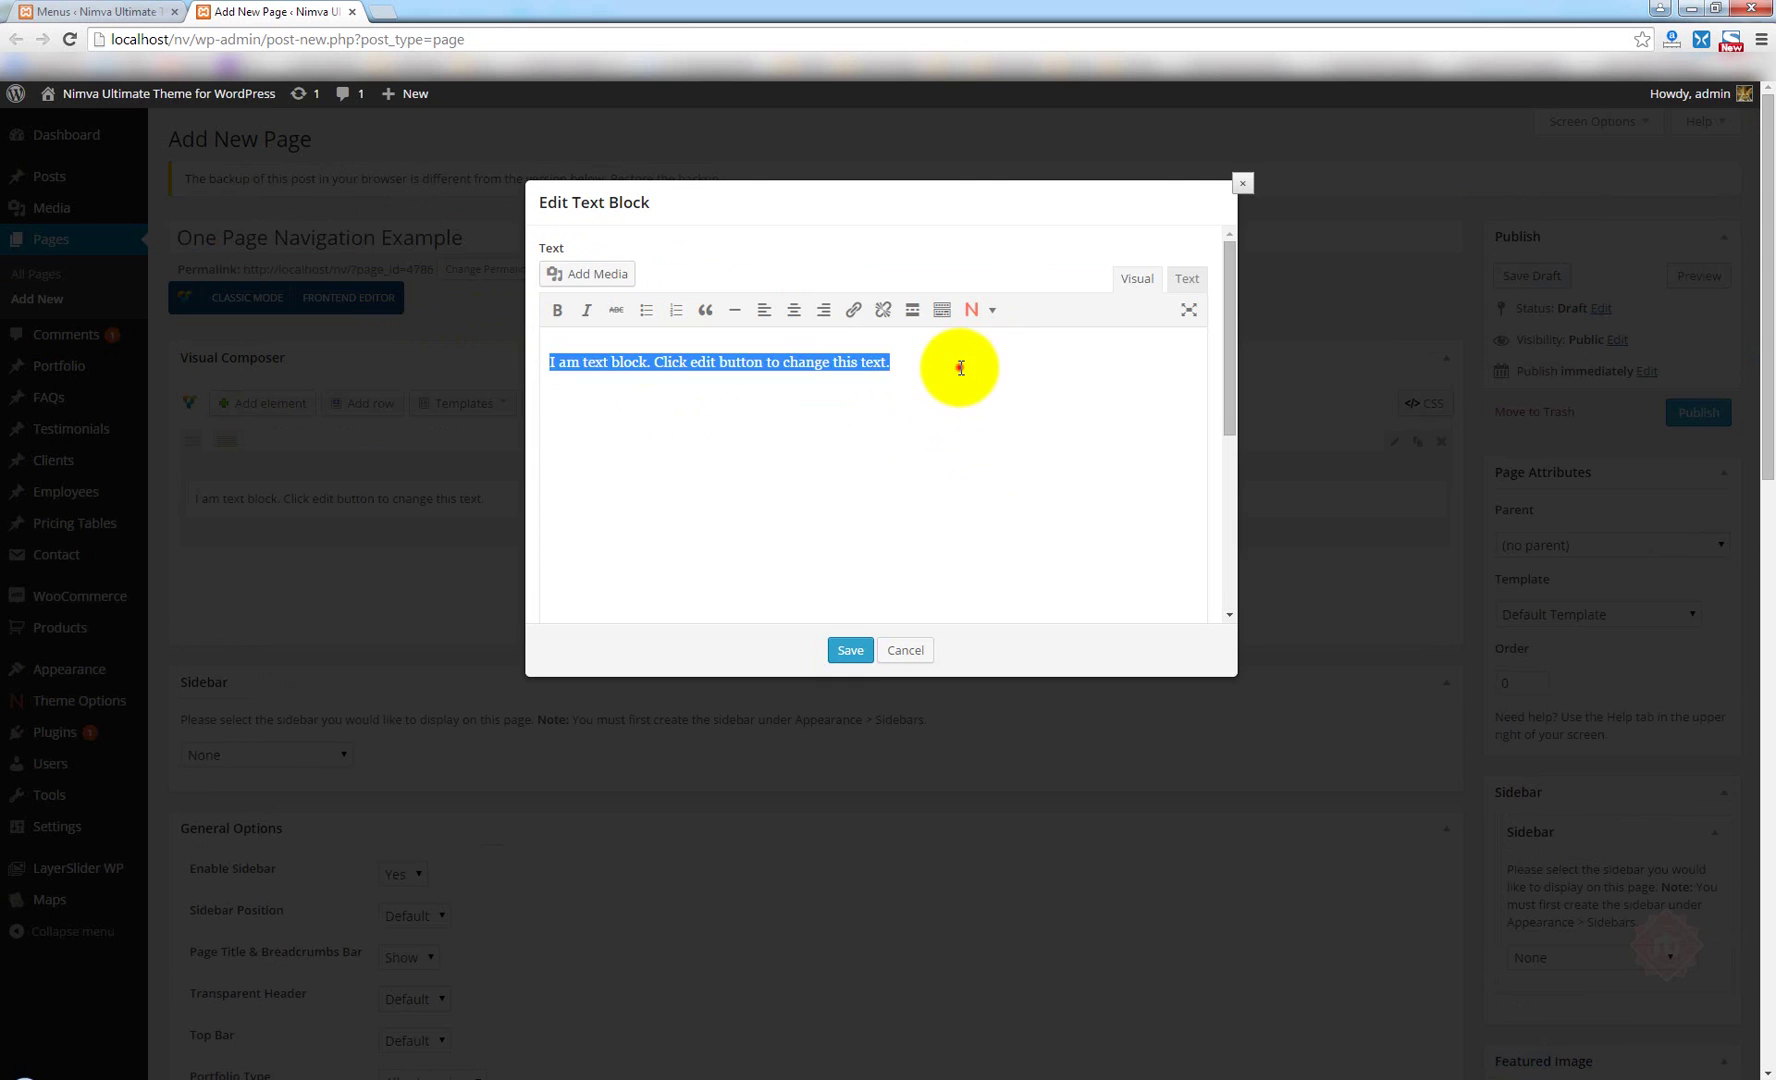
{"action": "key", "text": "ctrl+v"}
{"action": "key", "text": "ctrl+v"}
{"action": "key", "text": "ctrl+v"}
{"action": "key", "text": "ctrl+v"}
{"action": "key", "text": "ctrl+v"}
{"action": "key", "text": "ctrl+v"}
{"action": "key", "text": "ctrl+v"}
{"action": "key", "text": "ctrl+v"}
{"action": "key", "text": "ctrl+v"}
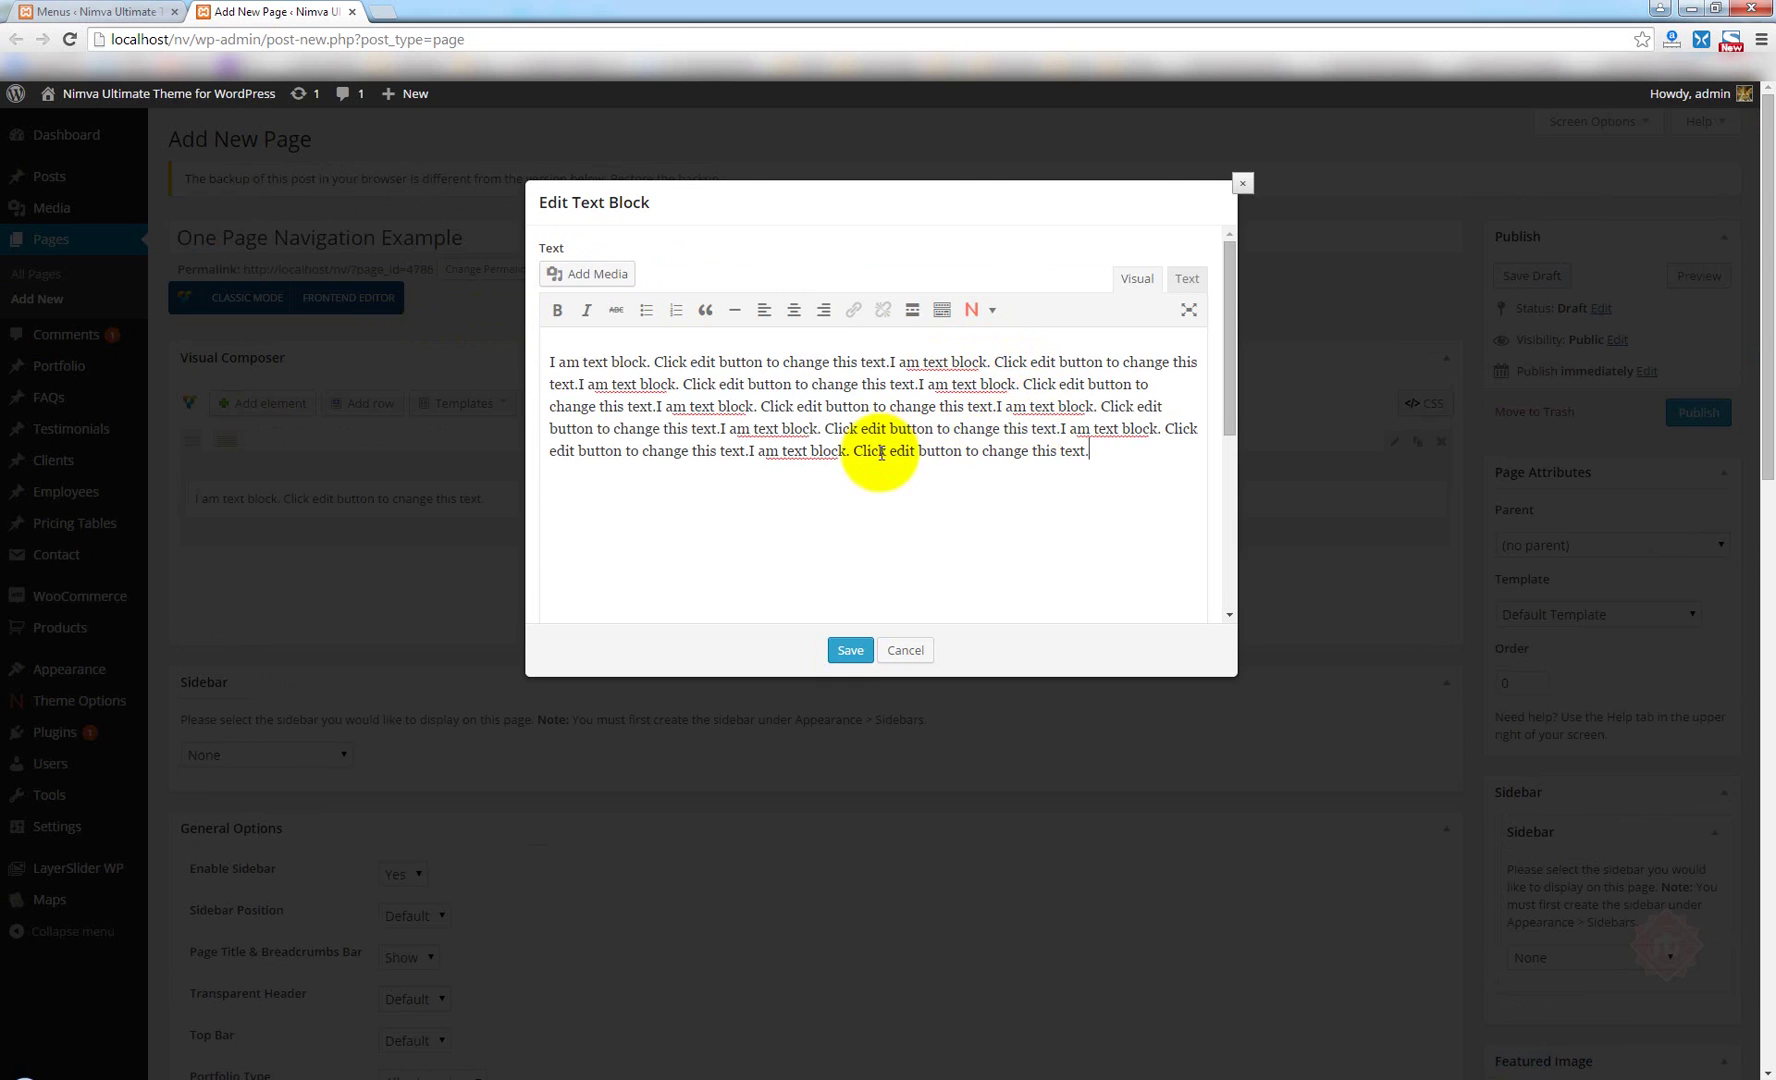
Duplicate the placeholder text into six paragraphs and save the text block.
{"action": "key", "text": "ctrl+a"}
{"action": "left_click", "coordinate": [1127, 450]}
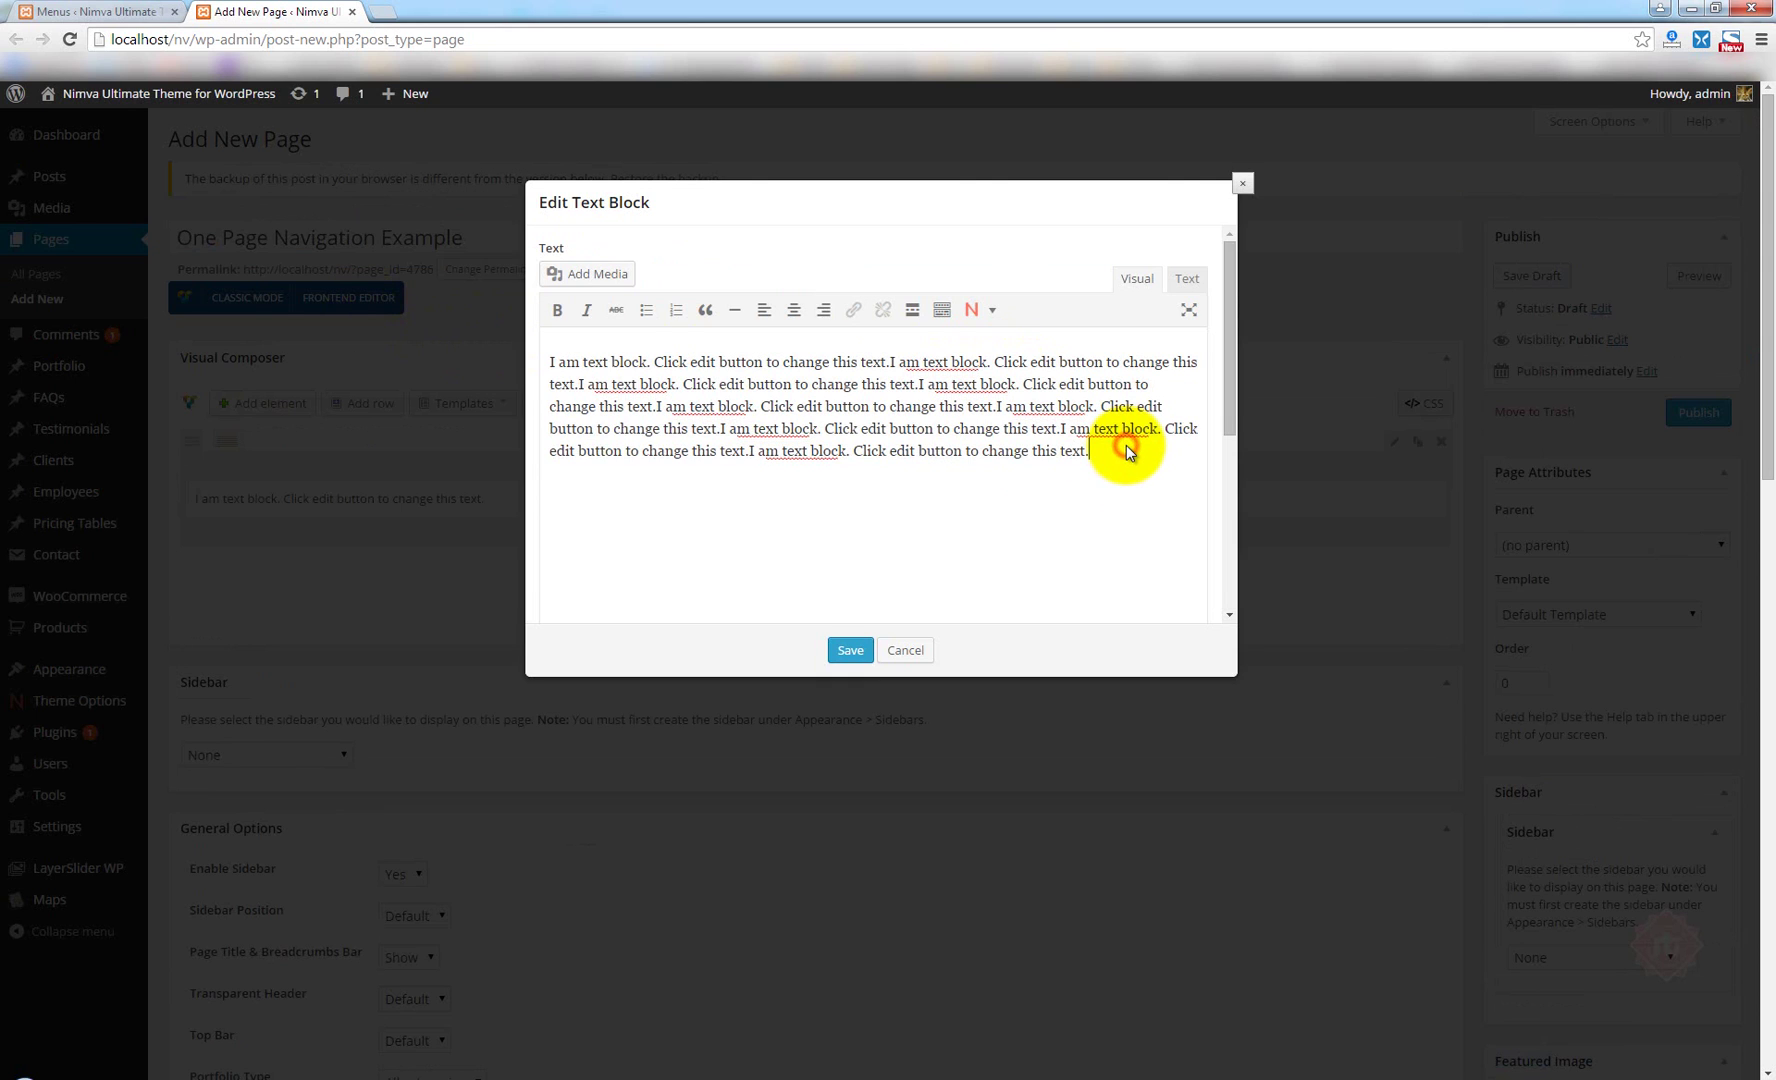
{"action": "key", "text": "ctrl+v"}
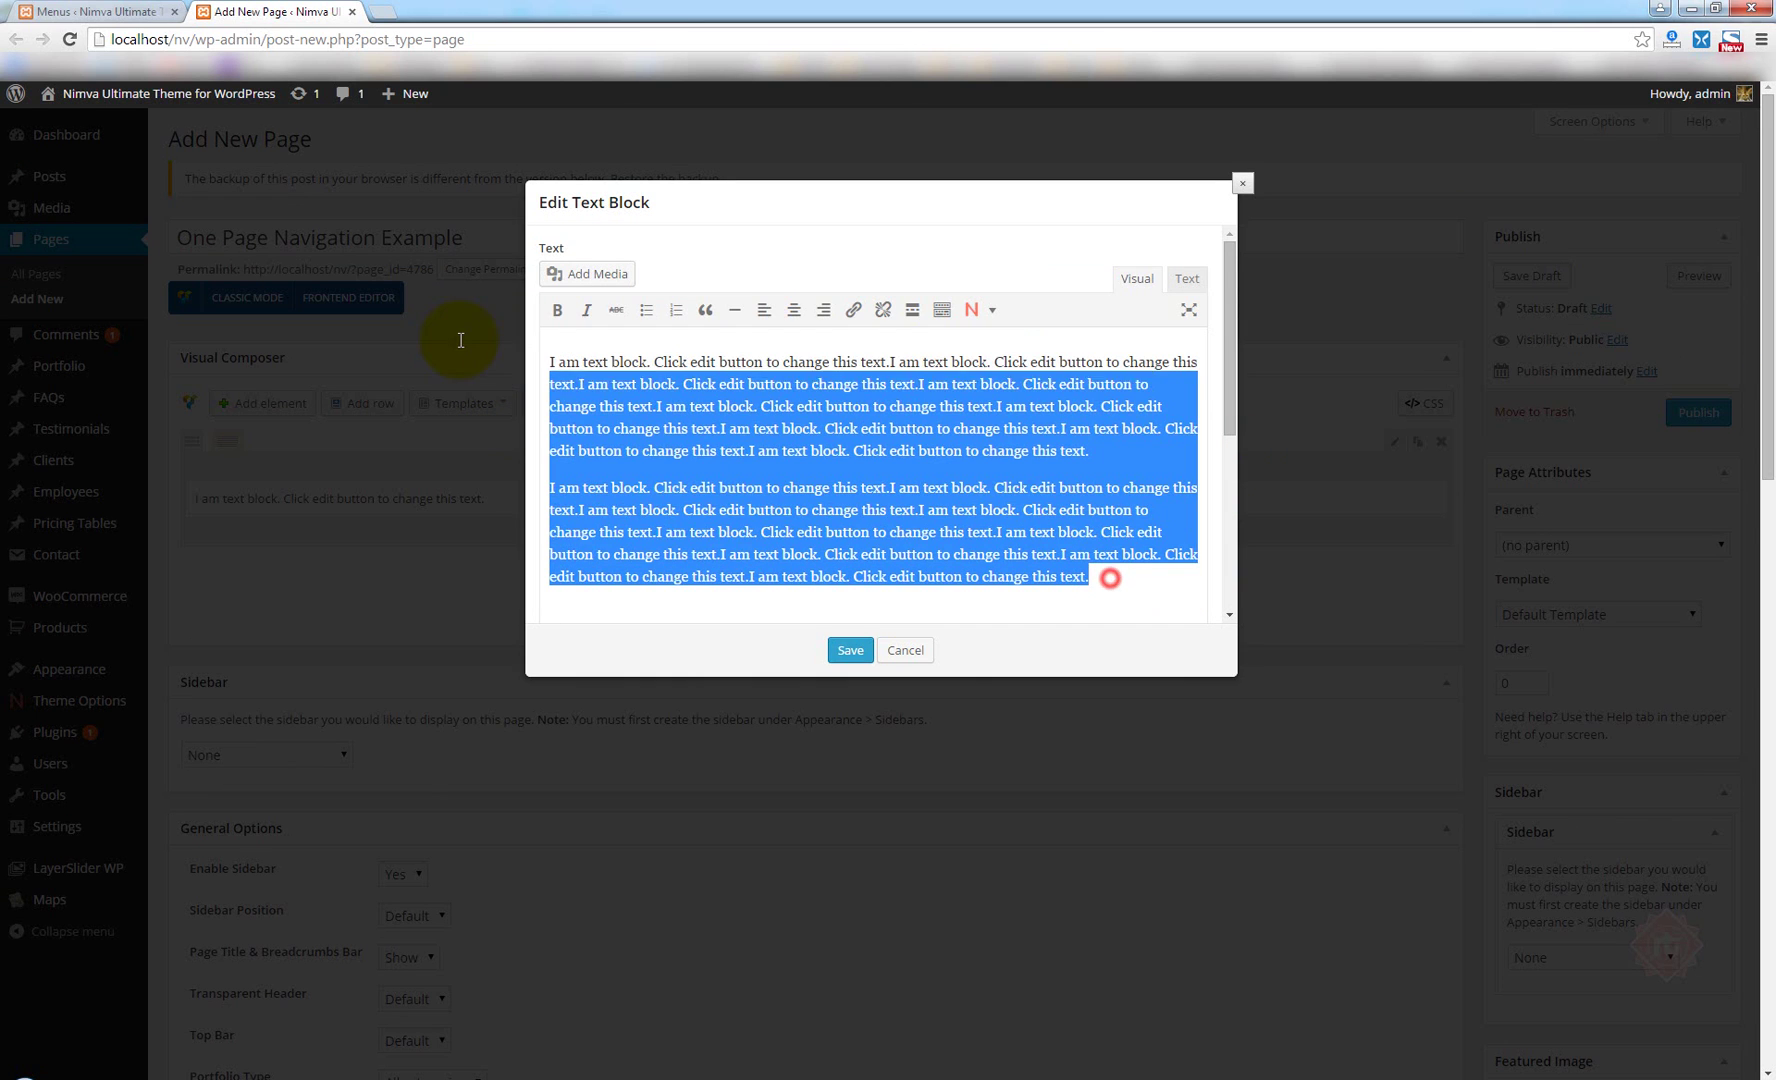
{"action": "key", "text": "ctrl+a"}
{"action": "key", "text": "ctrl+c"}
{"action": "left_click", "coordinate": [1114, 614]}
{"action": "key", "text": "Return"}
{"action": "key", "text": "ctrl+v"}
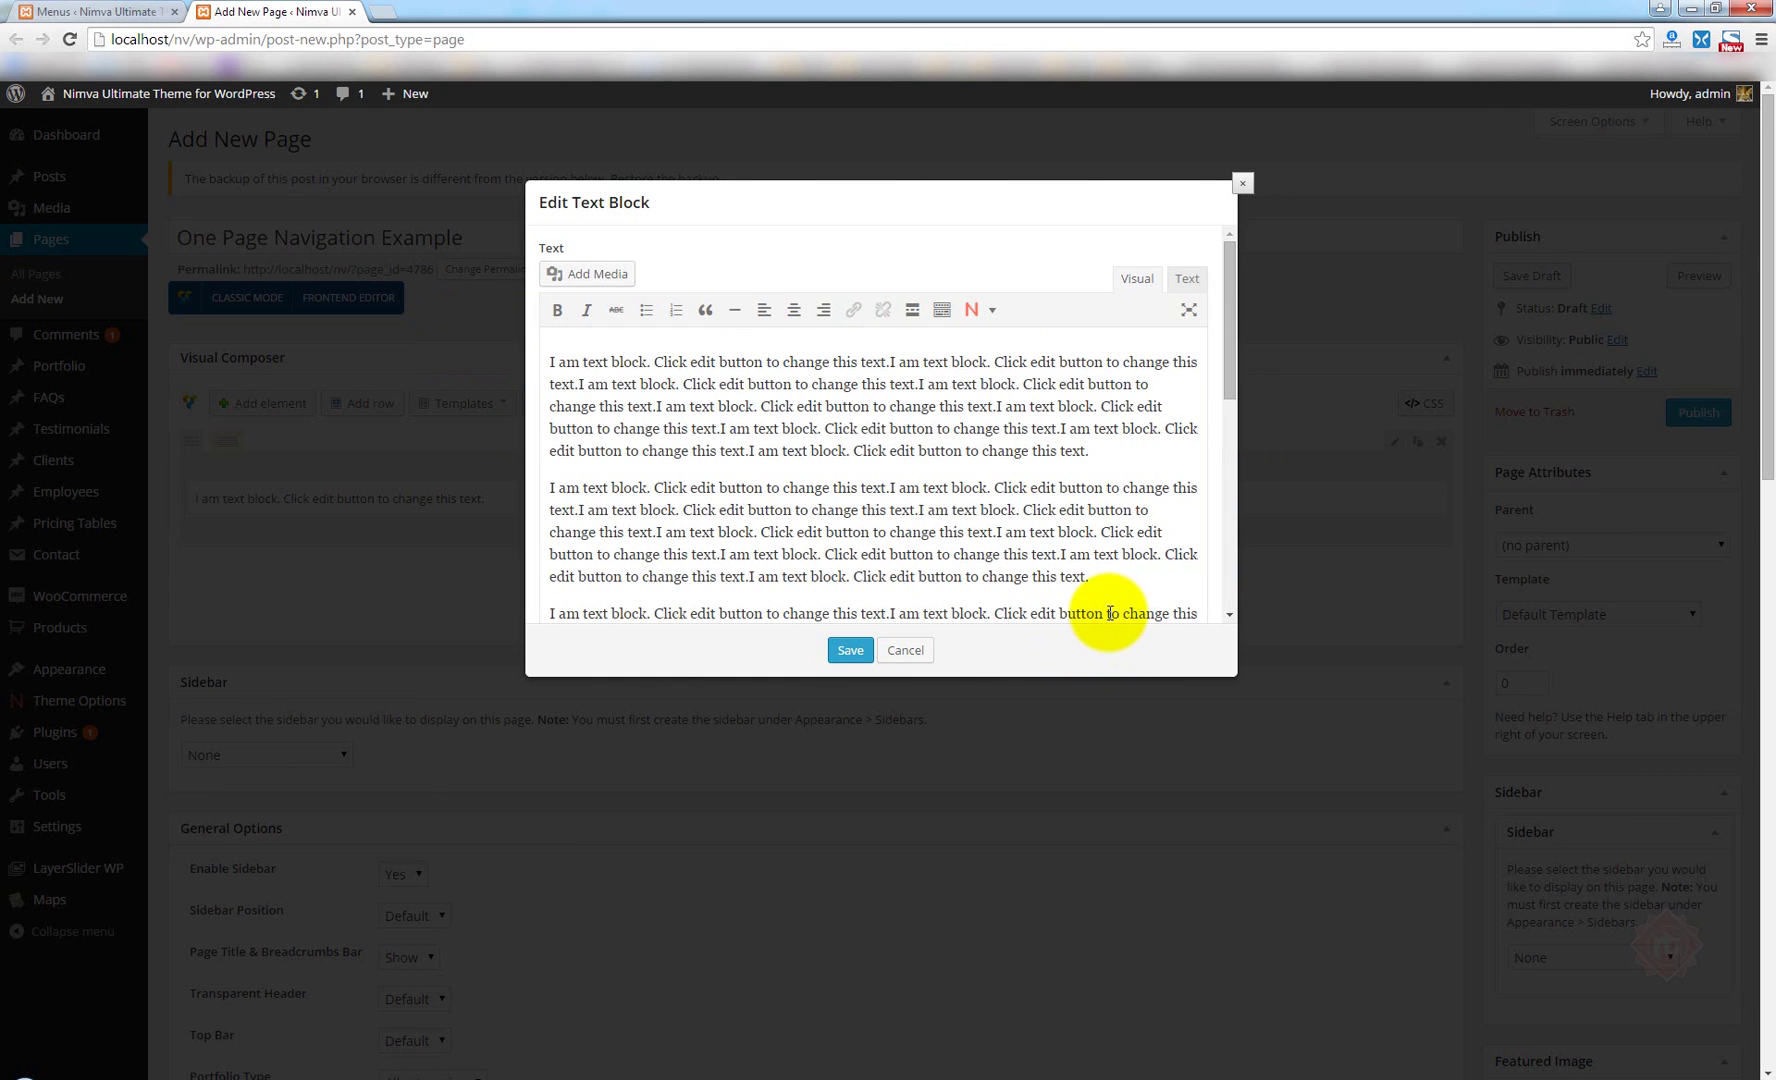
{"action": "scroll", "coordinate": [1135, 585], "scroll_direction": "down", "scroll_amount": 3}
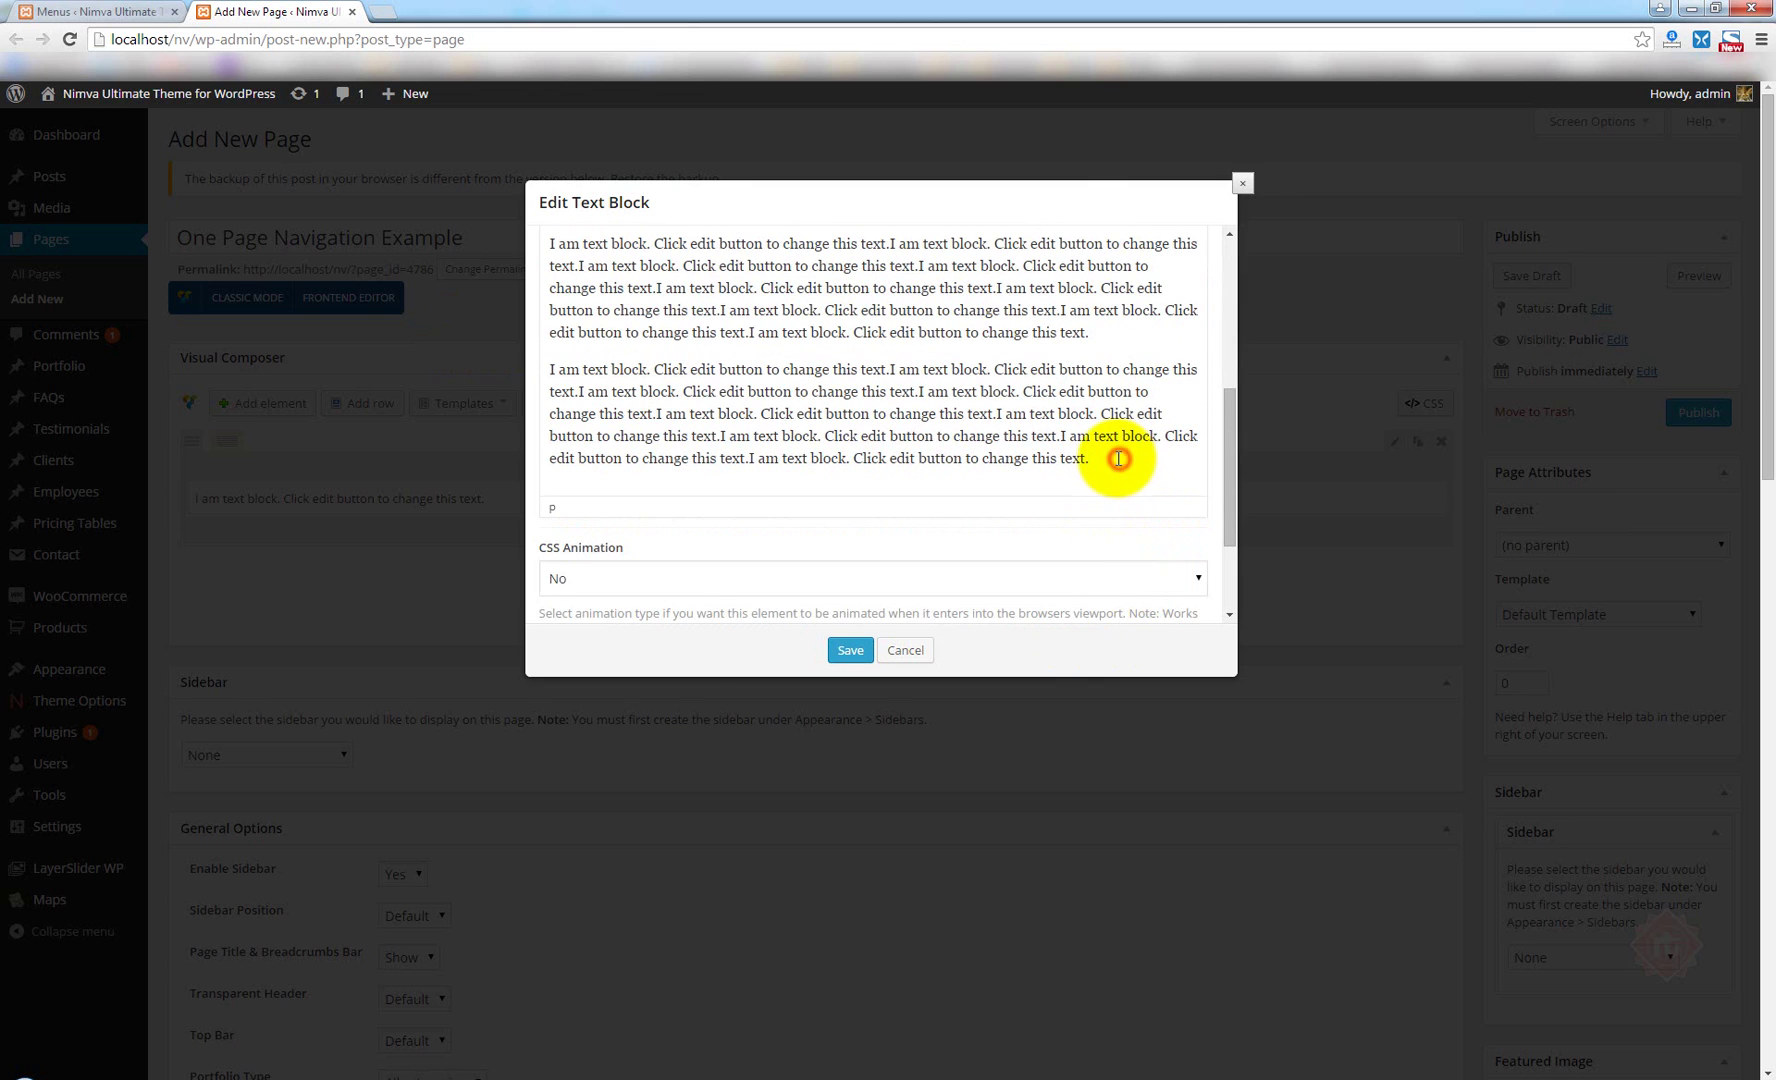
{"action": "key", "text": "Return"}
{"action": "key", "text": "ctrl+v"}
{"action": "left_click", "coordinate": [850, 650]}
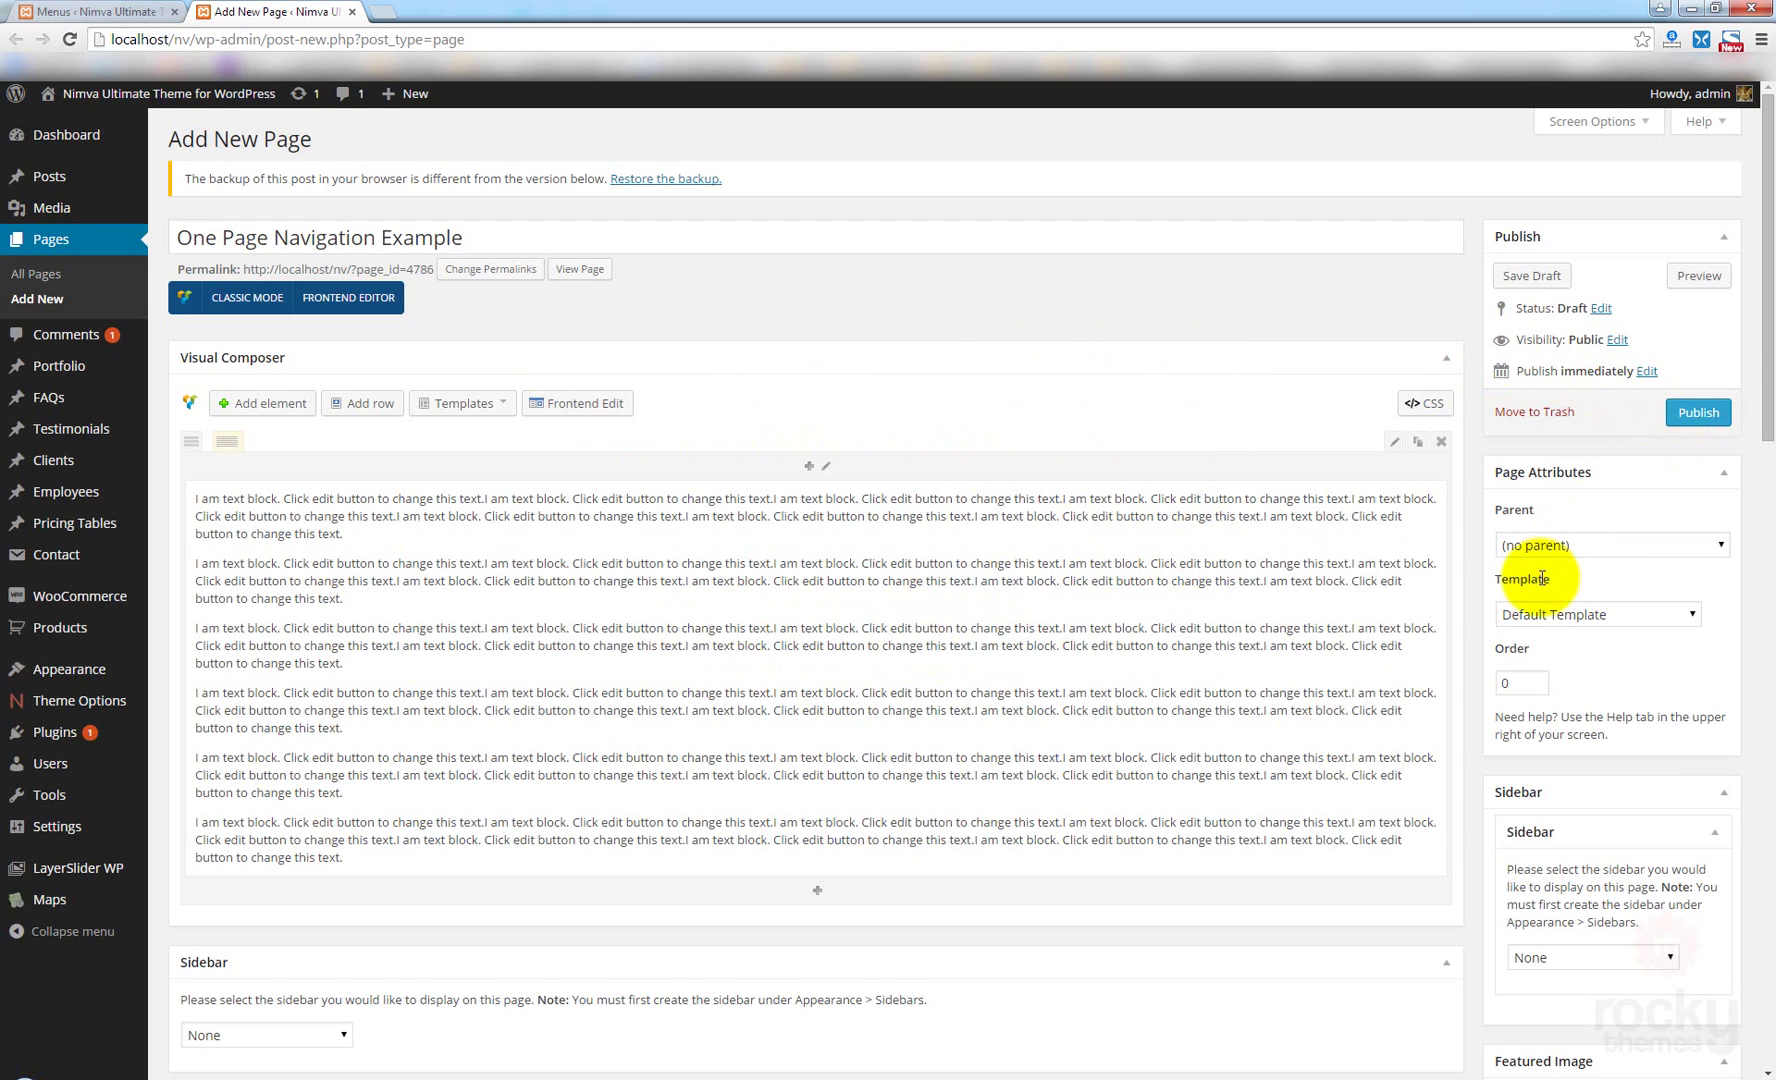
Choose One Page Template under Page Attributes and publish the page.
{"action": "left_click", "coordinate": [1601, 622]}
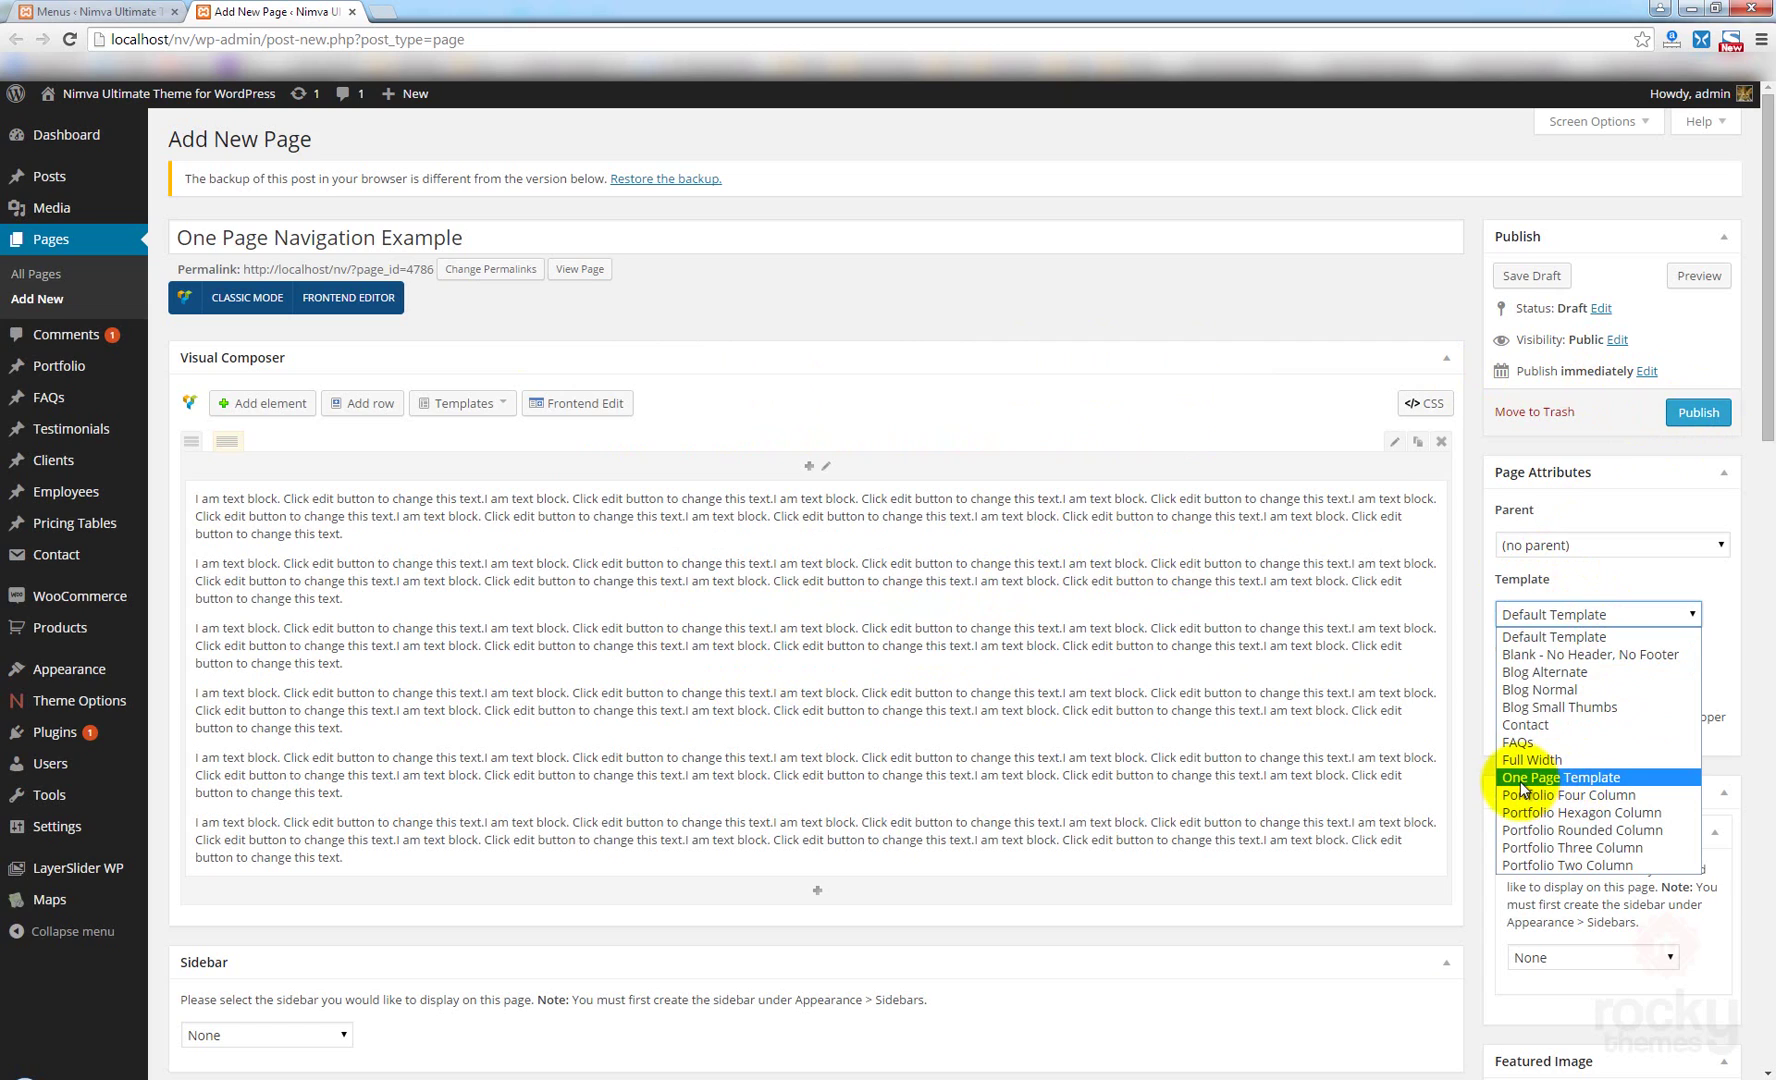
{"action": "left_click", "coordinate": [1572, 779]}
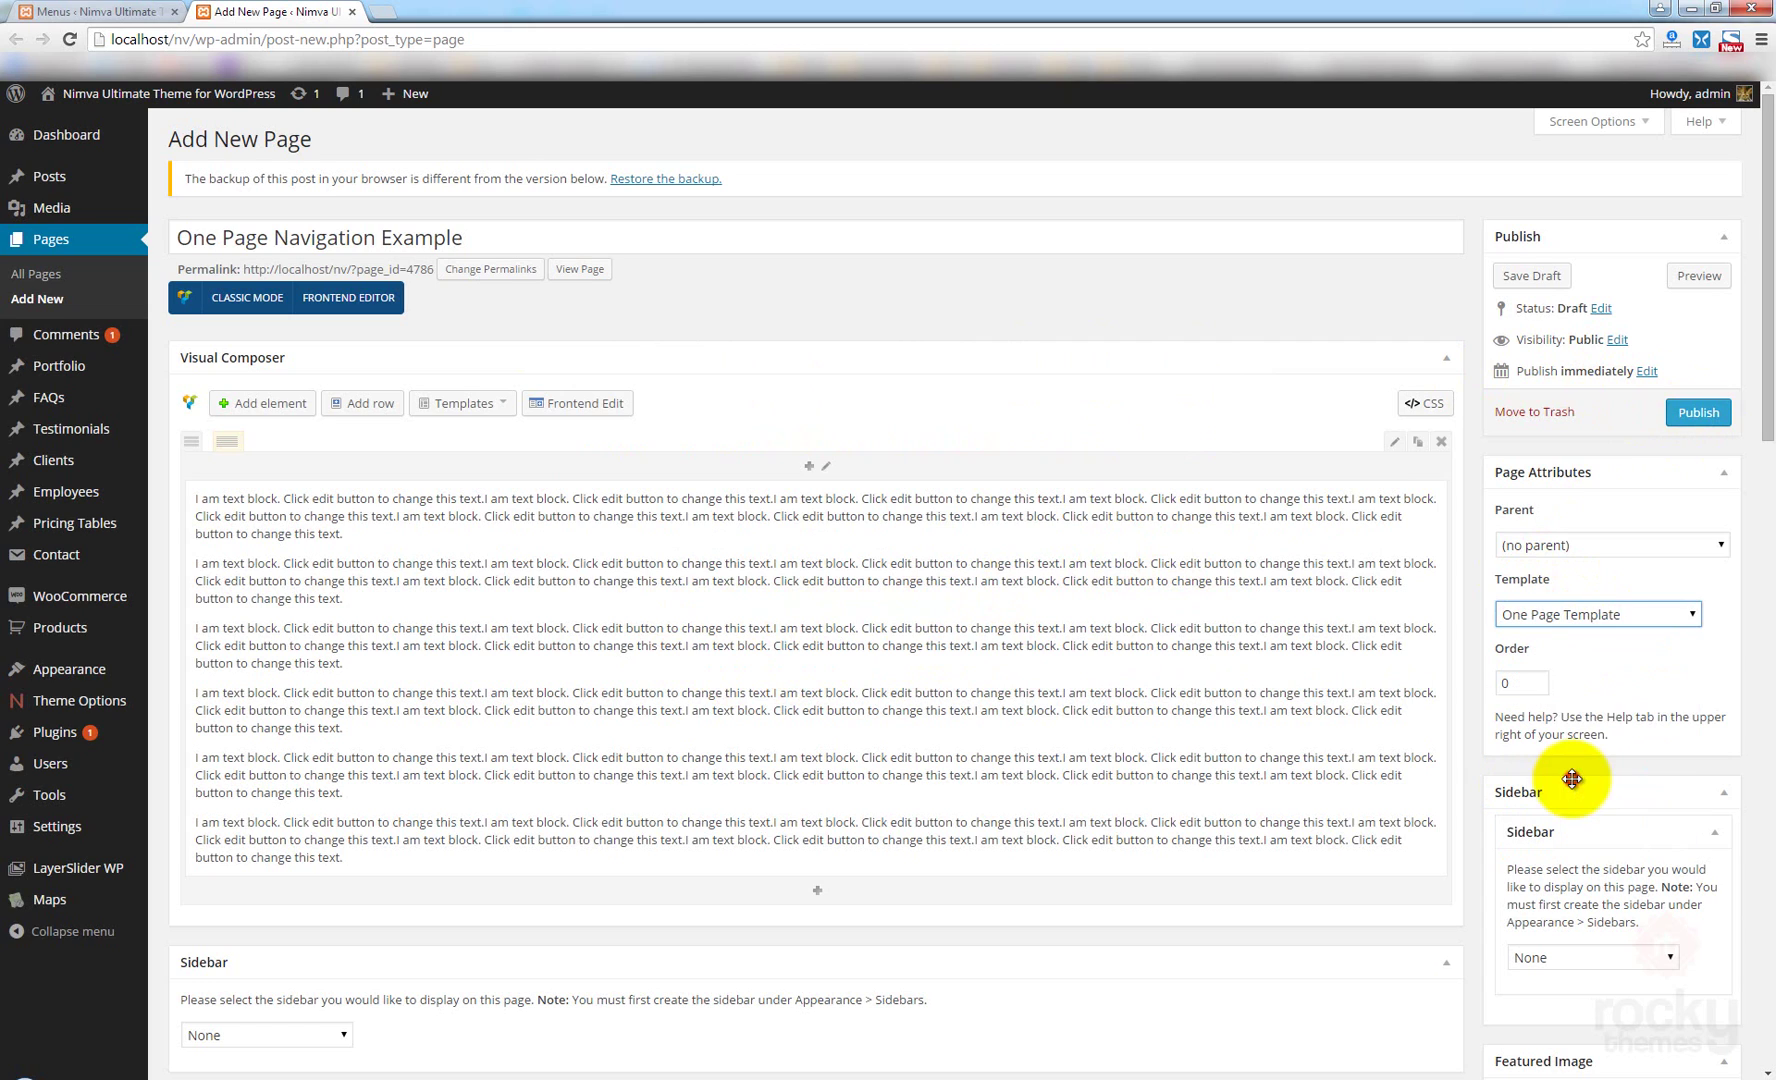
{"action": "left_click", "coordinate": [1615, 581]}
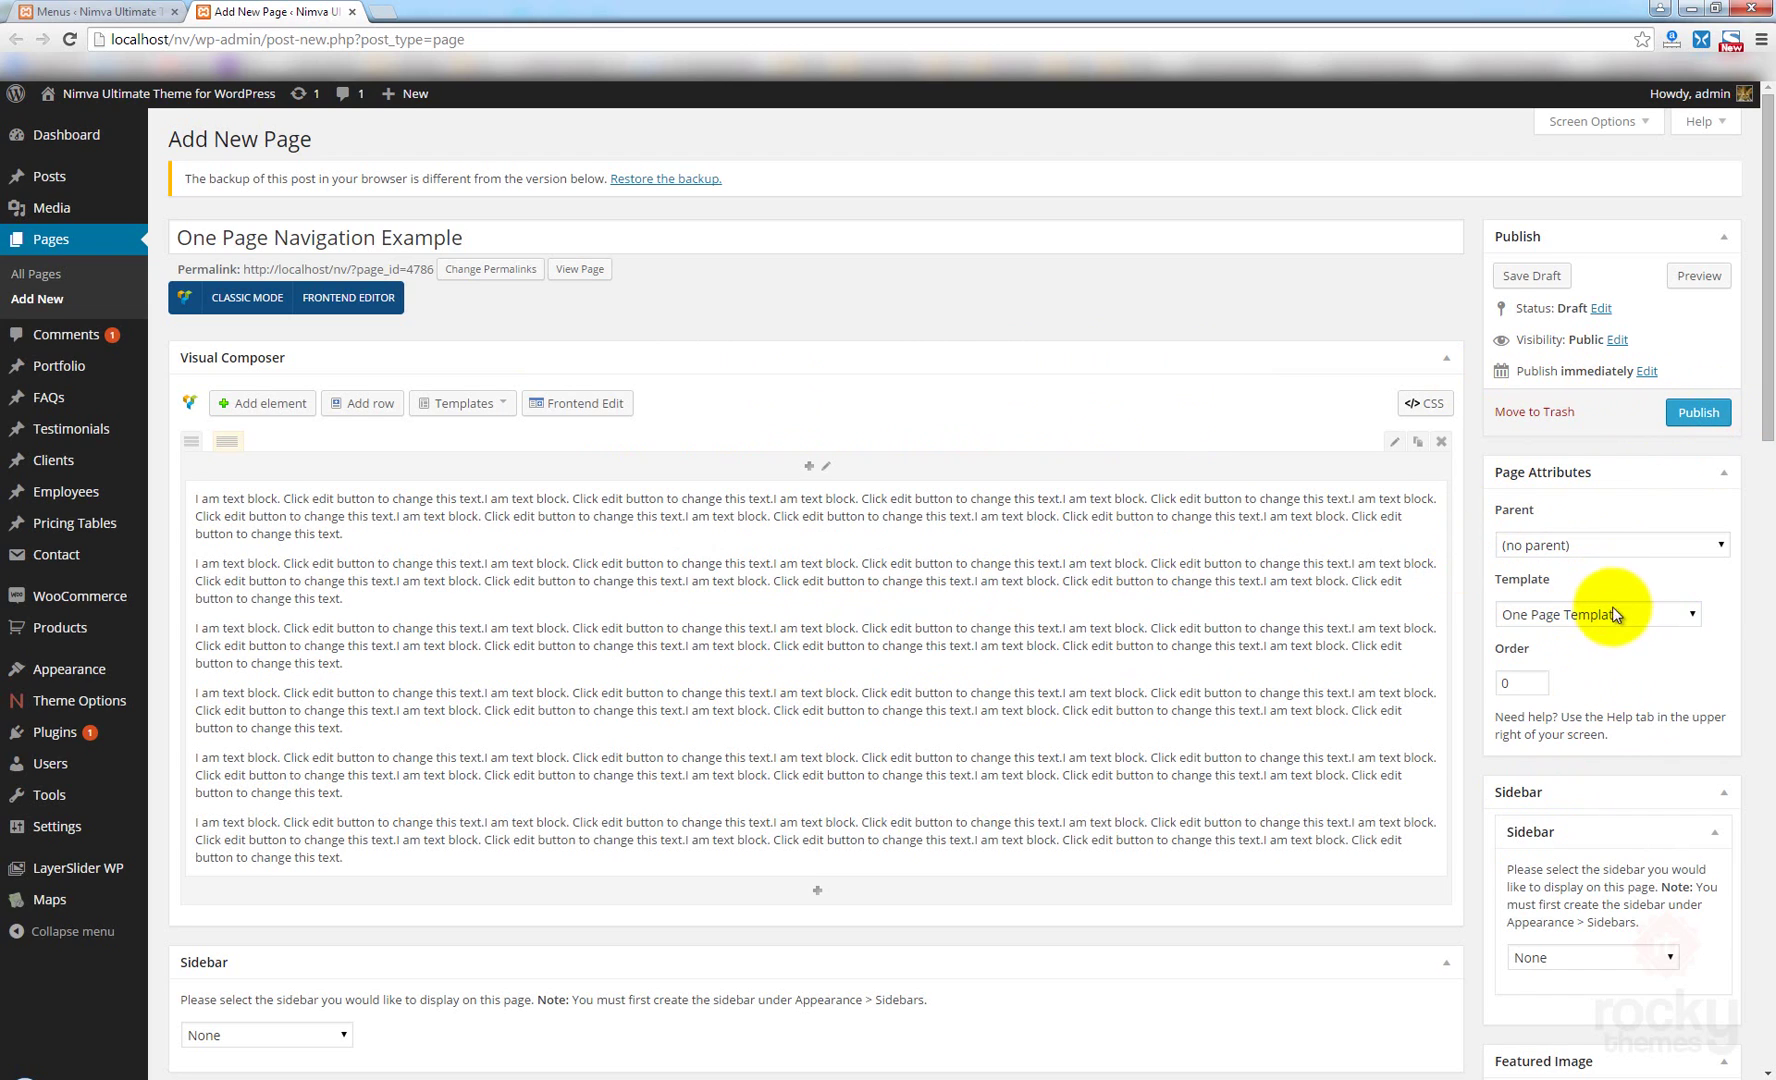
{"action": "left_click", "coordinate": [1699, 413]}
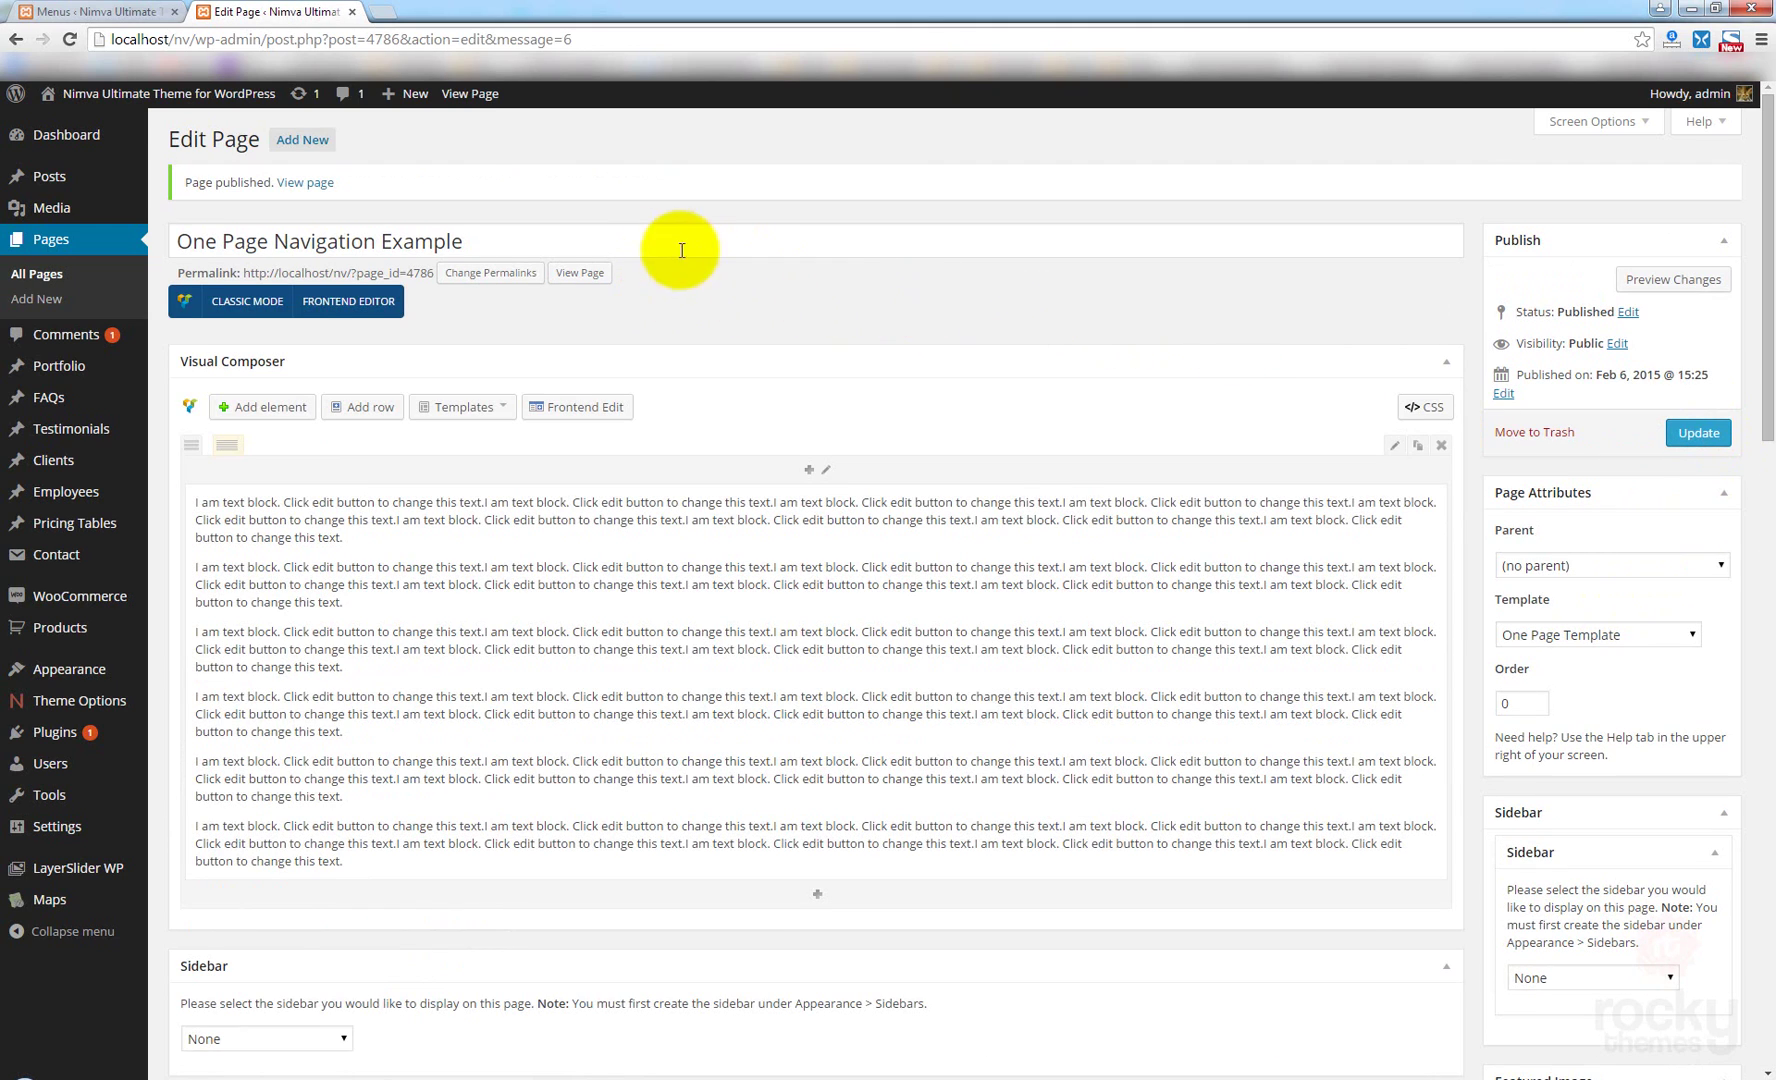
View the published page and follow its Home menu link to the #home anchor.
{"action": "left_click", "coordinate": [588, 276]}
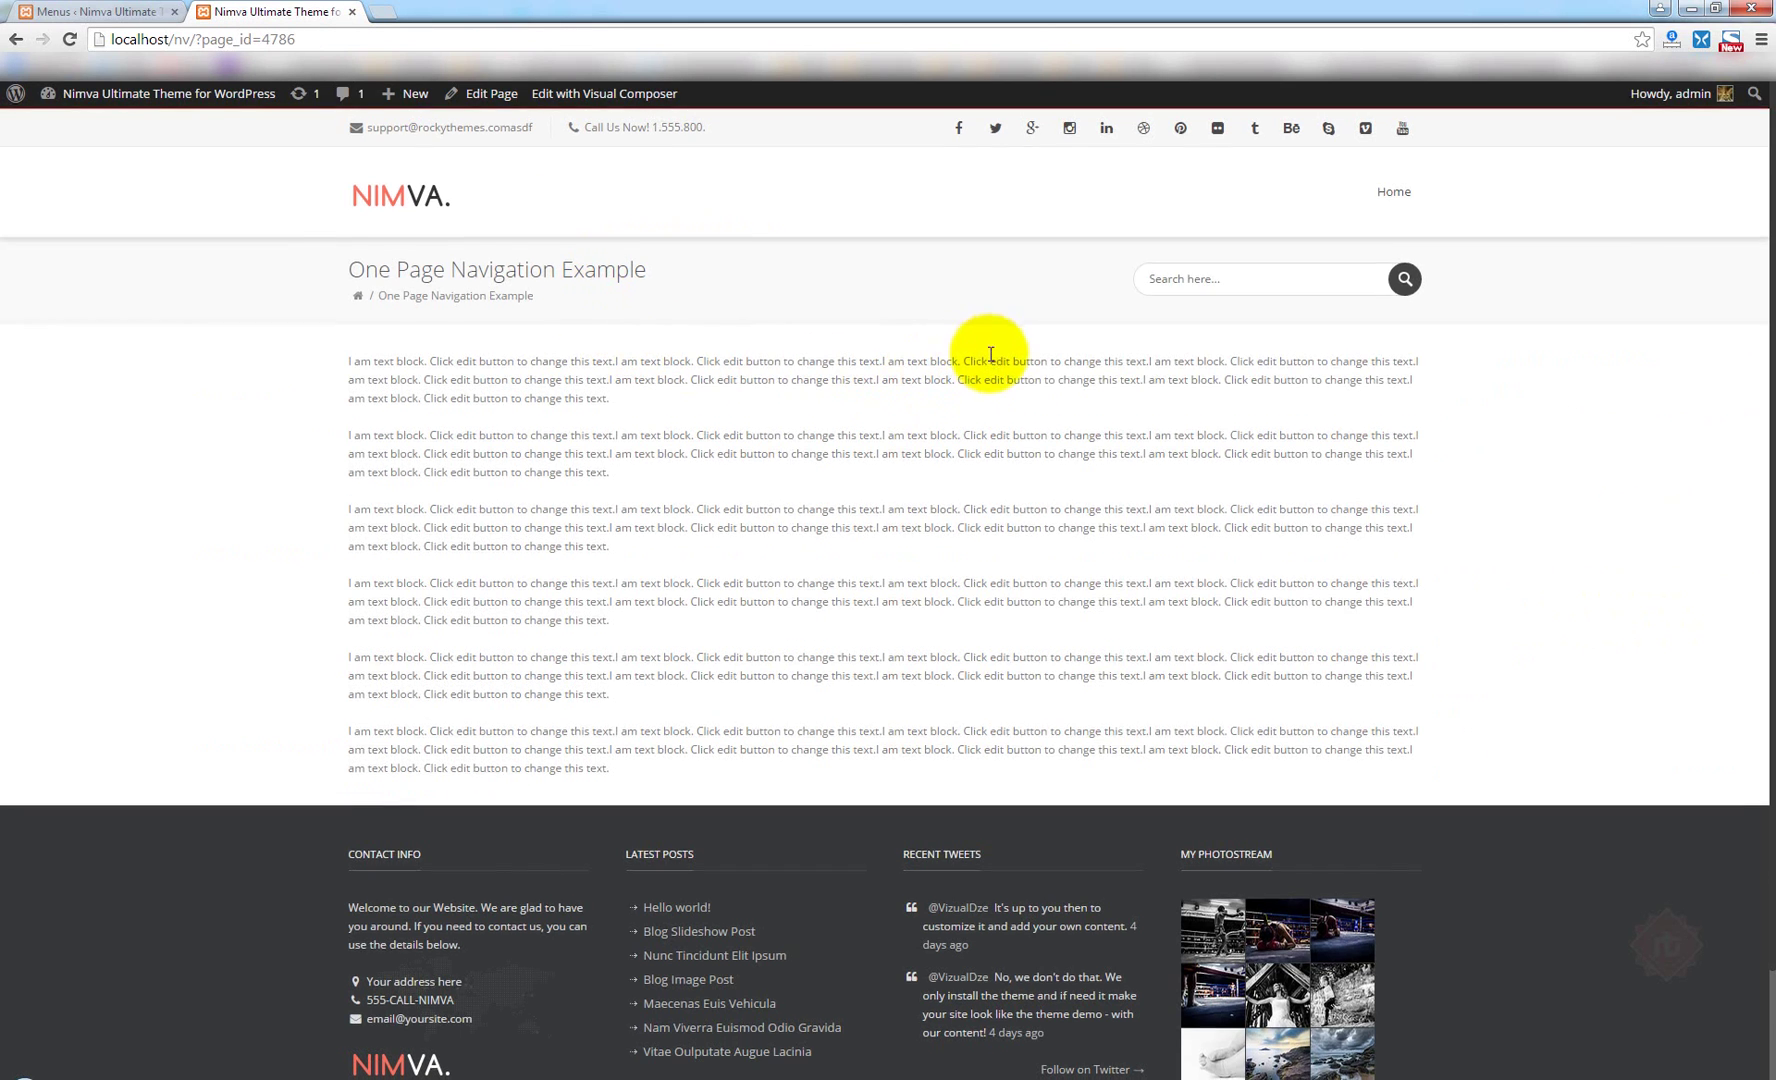
{"action": "scroll", "coordinate": [975, 350], "scroll_direction": "down", "scroll_amount": 3}
{"action": "scroll", "coordinate": [991, 366], "scroll_direction": "up", "scroll_amount": 3}
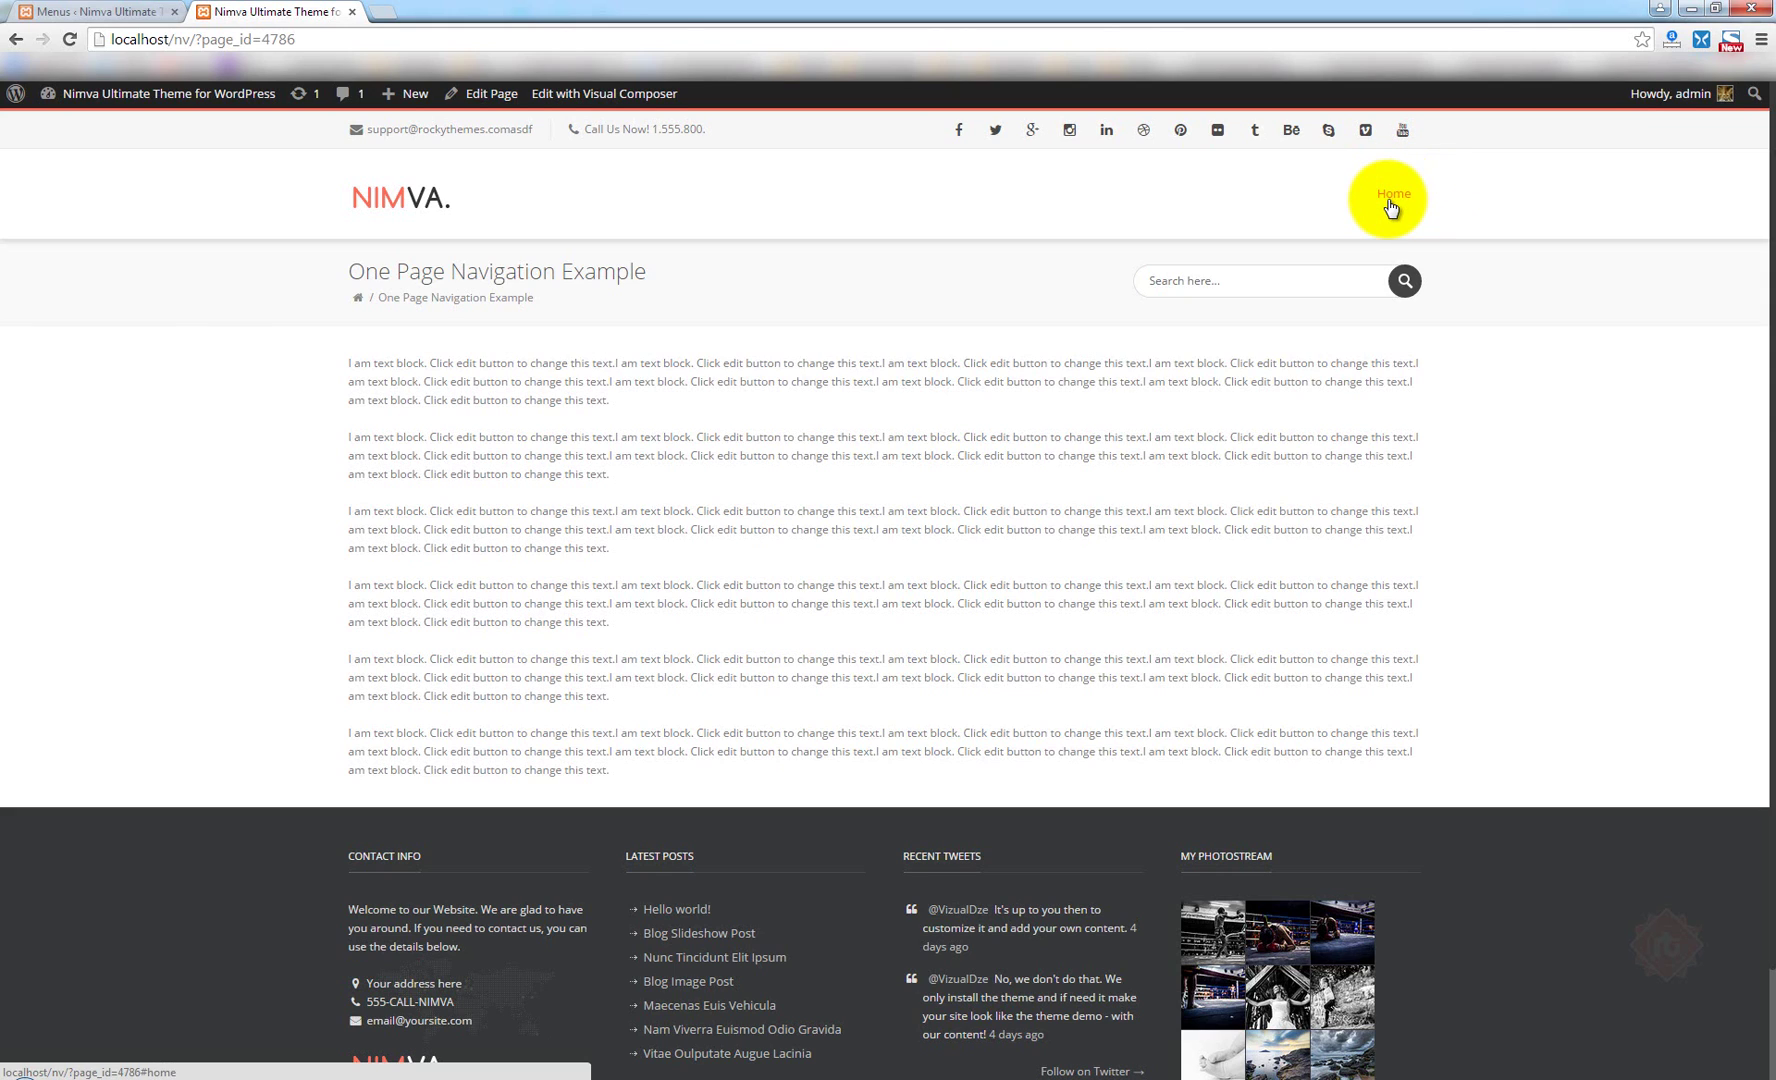
{"action": "left_click", "coordinate": [1390, 207]}
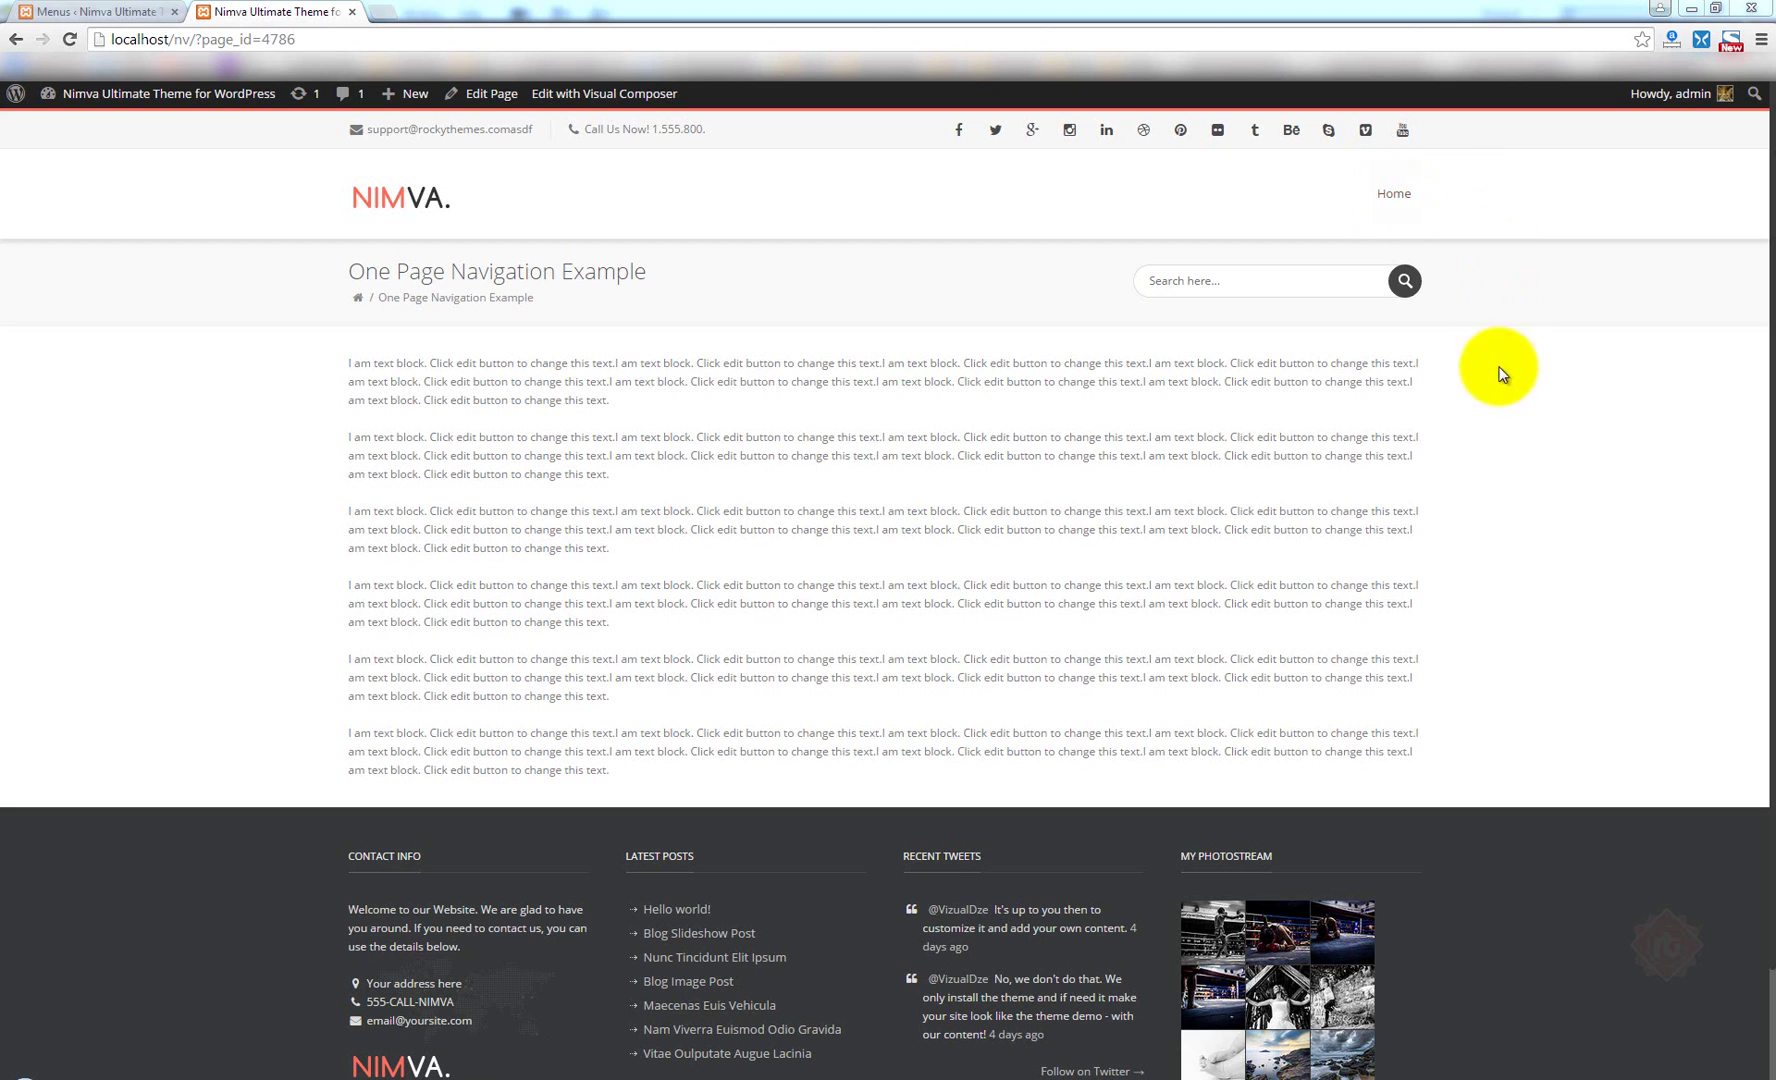
{"action": "left_click", "coordinate": [1405, 460]}
{"action": "scroll", "coordinate": [1405, 460], "scroll_direction": "down", "scroll_amount": 2}
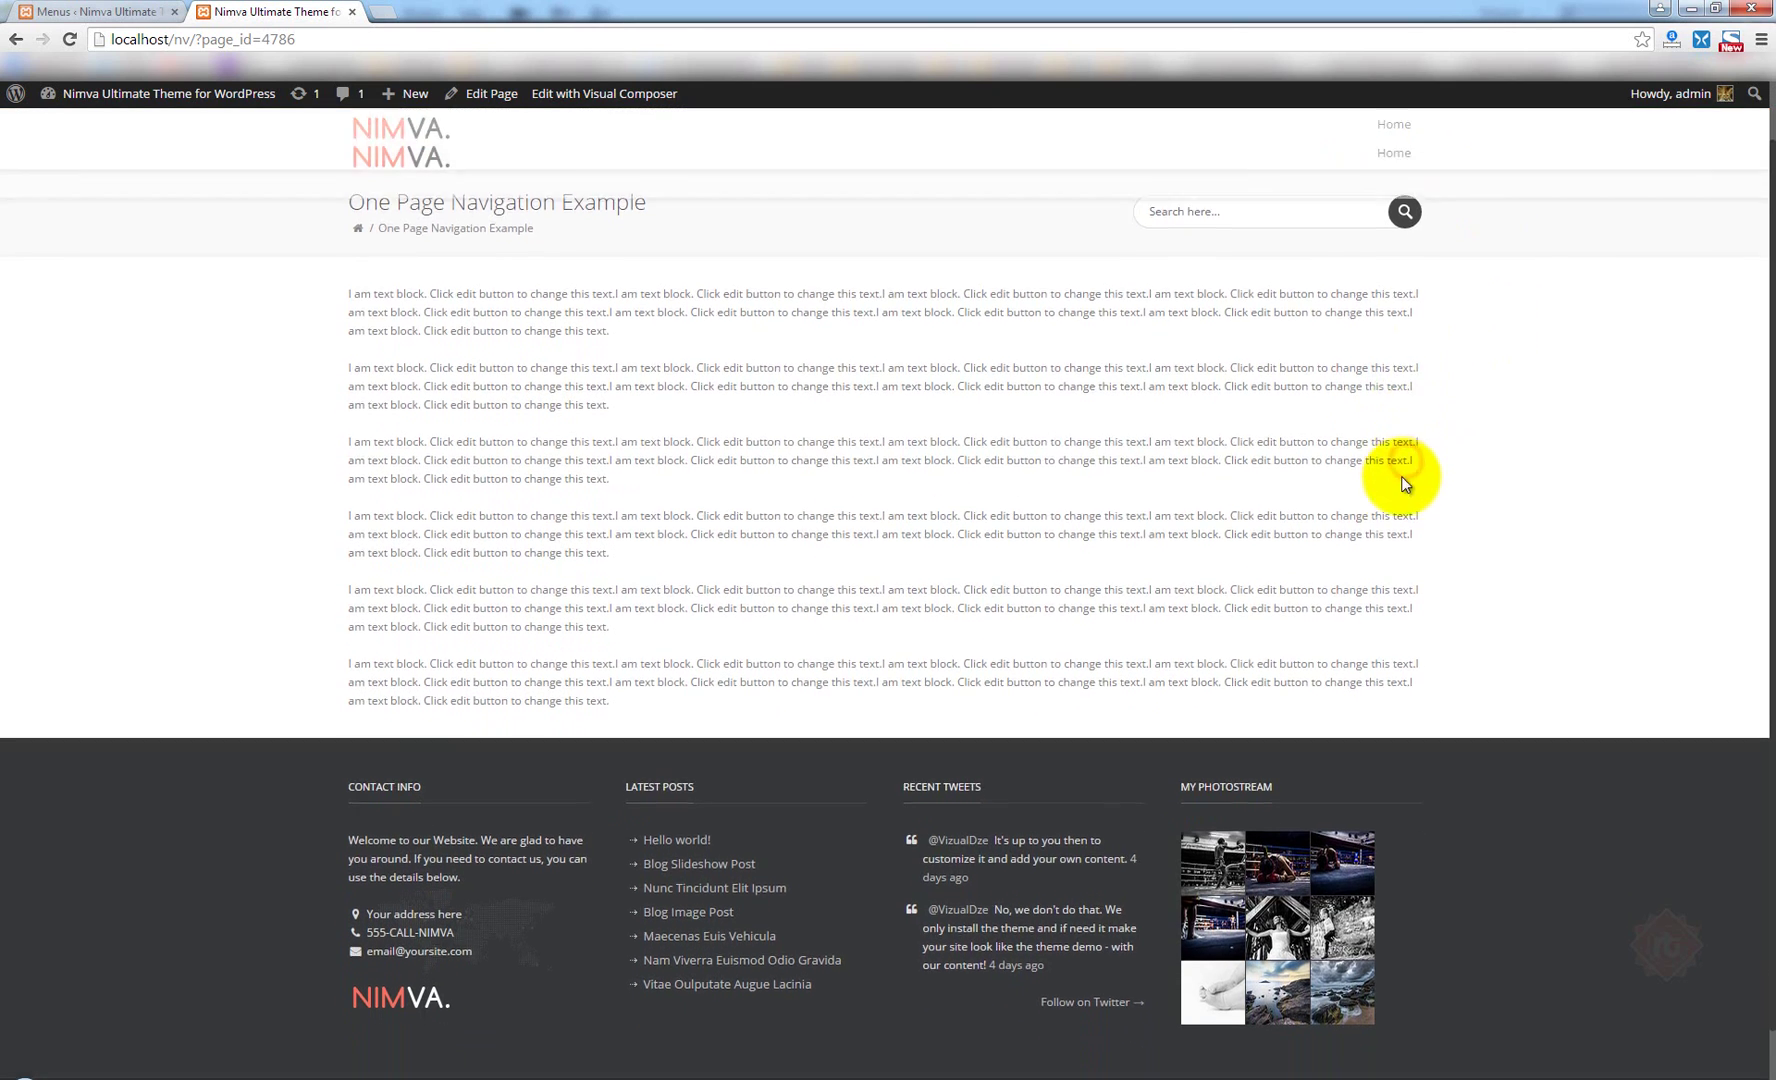
{"action": "left_click", "coordinate": [1400, 163]}
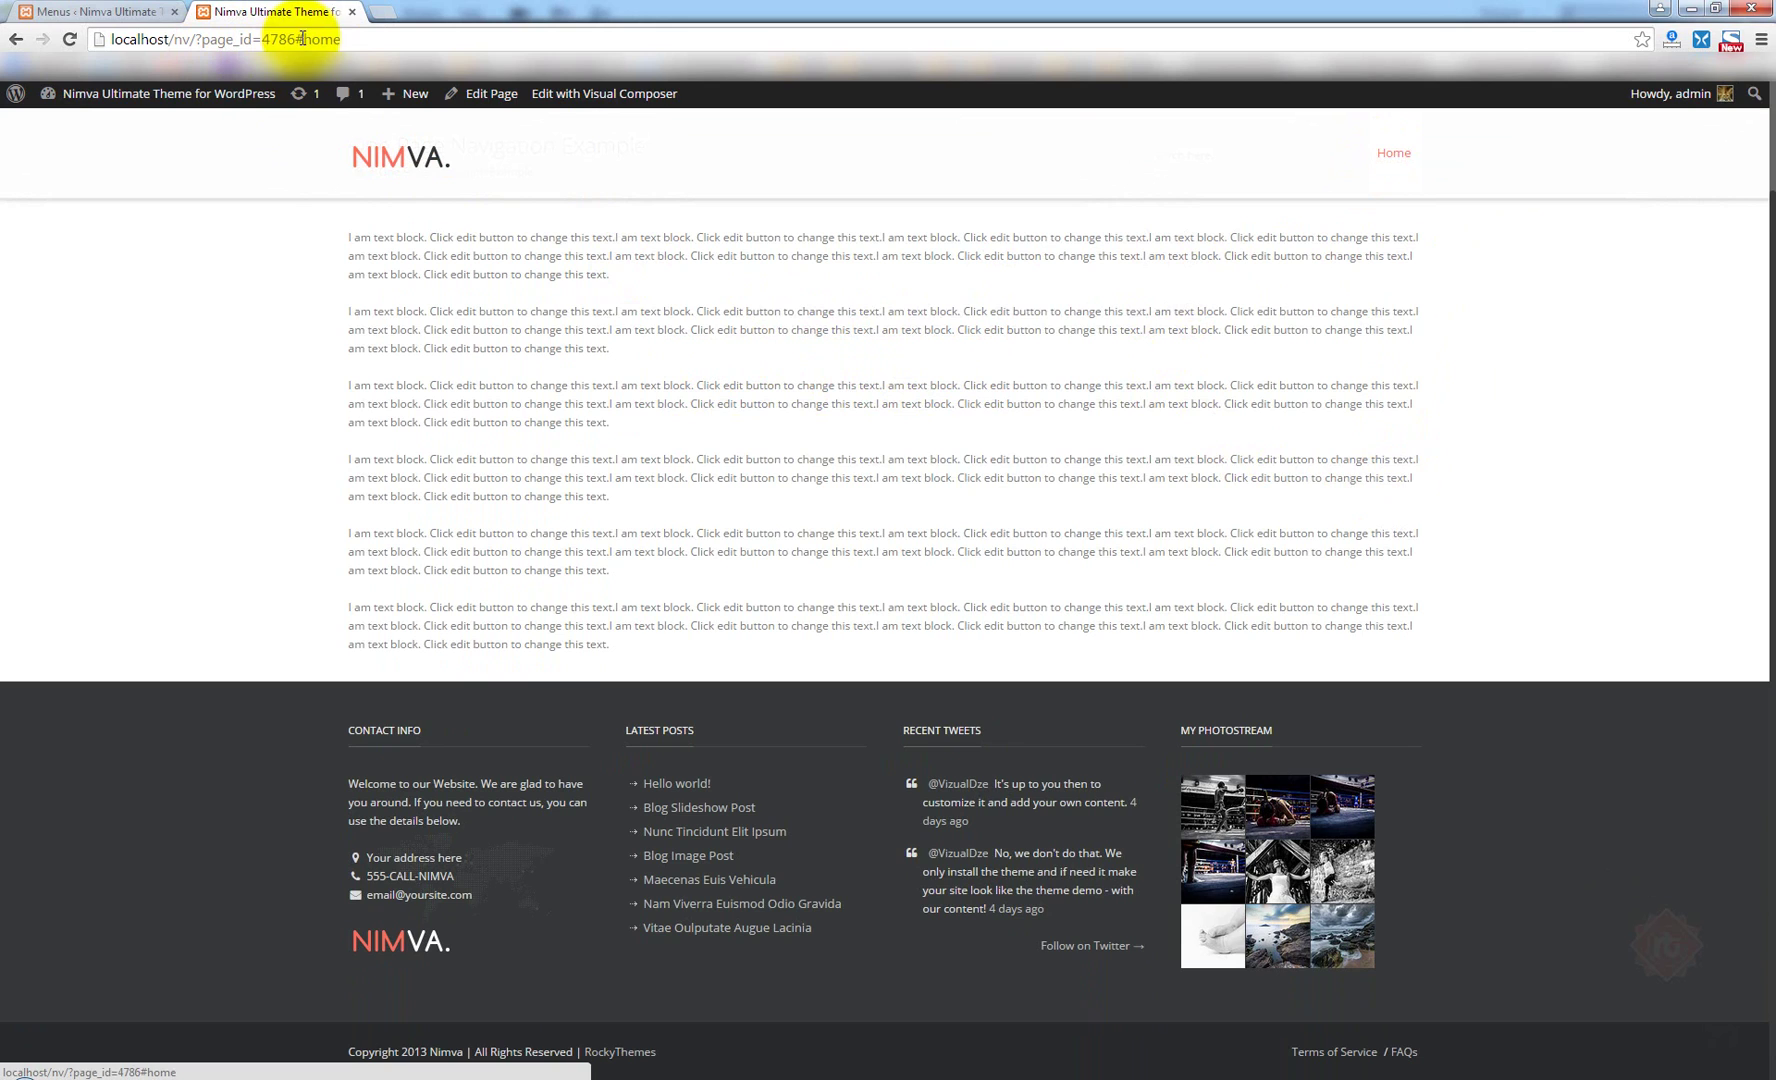
Compare the address's #home anchor with the Home item's menu URL, then reload without #home.
{"action": "left_click_drag", "start_coordinate": [341, 38], "coordinate": [299, 38]}
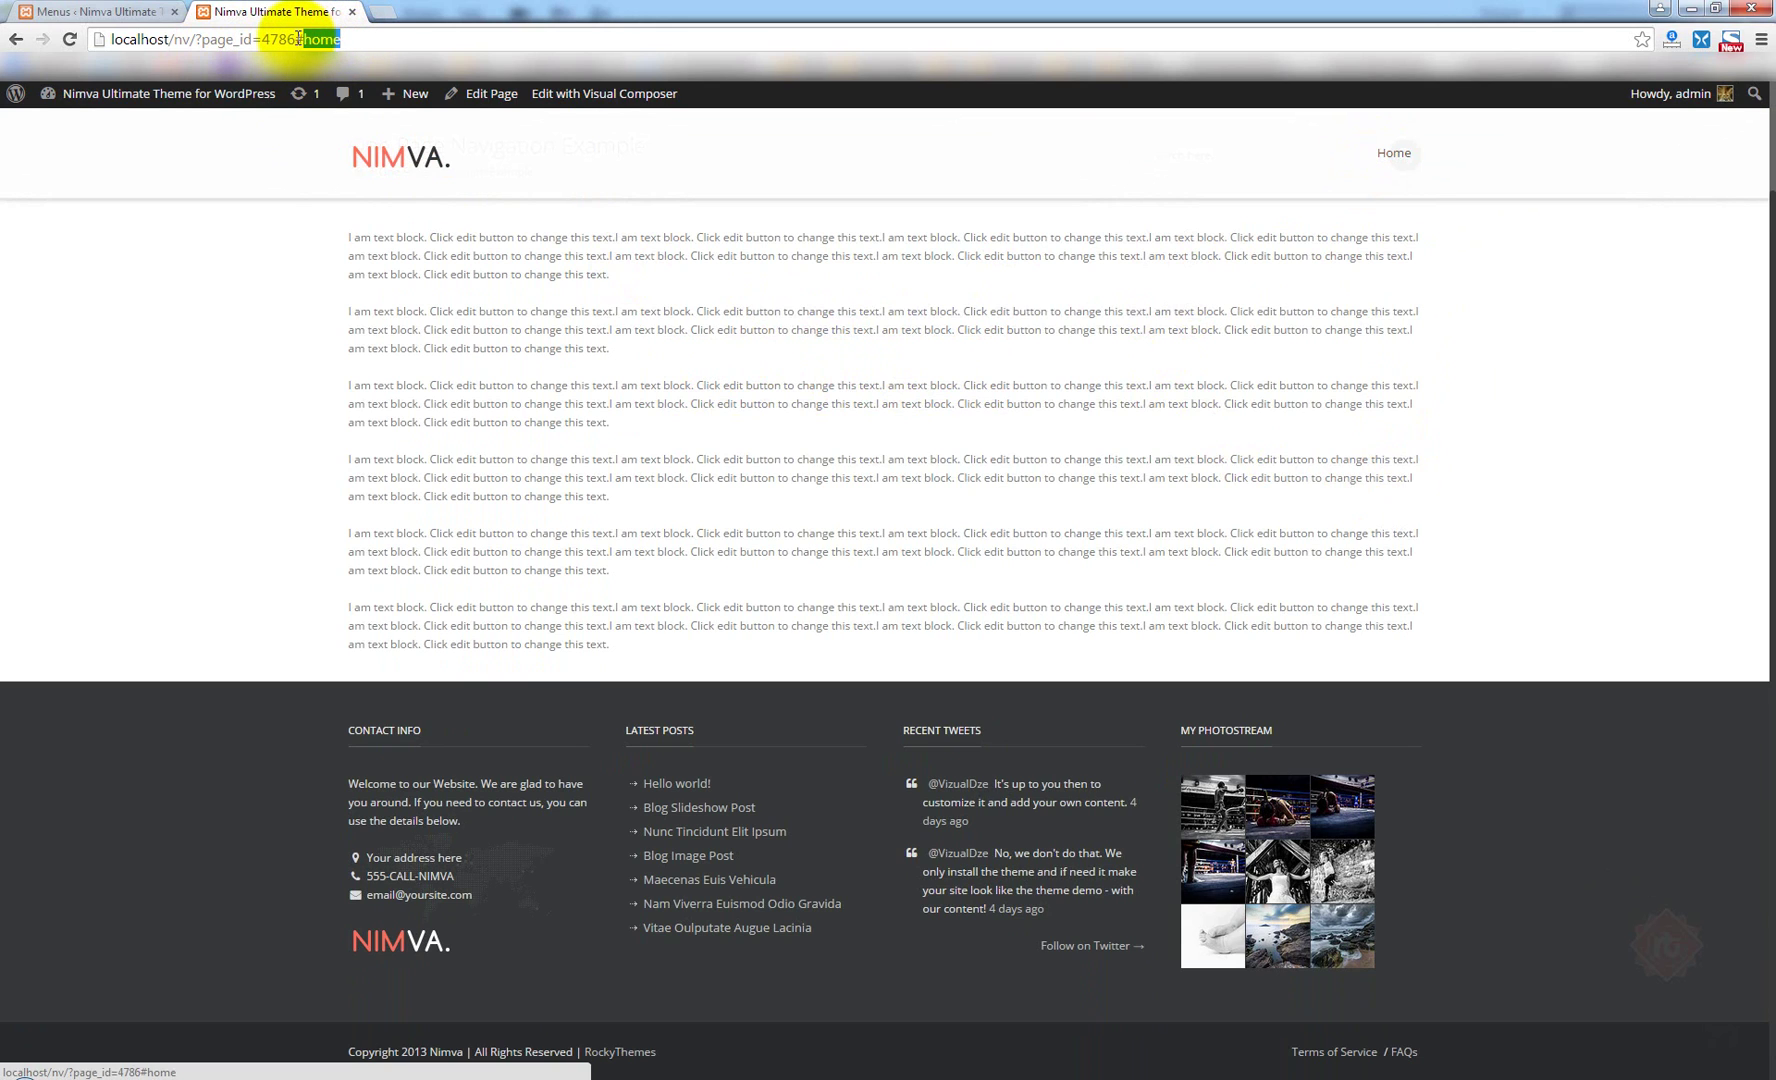
{"action": "left_click", "coordinate": [100, 12]}
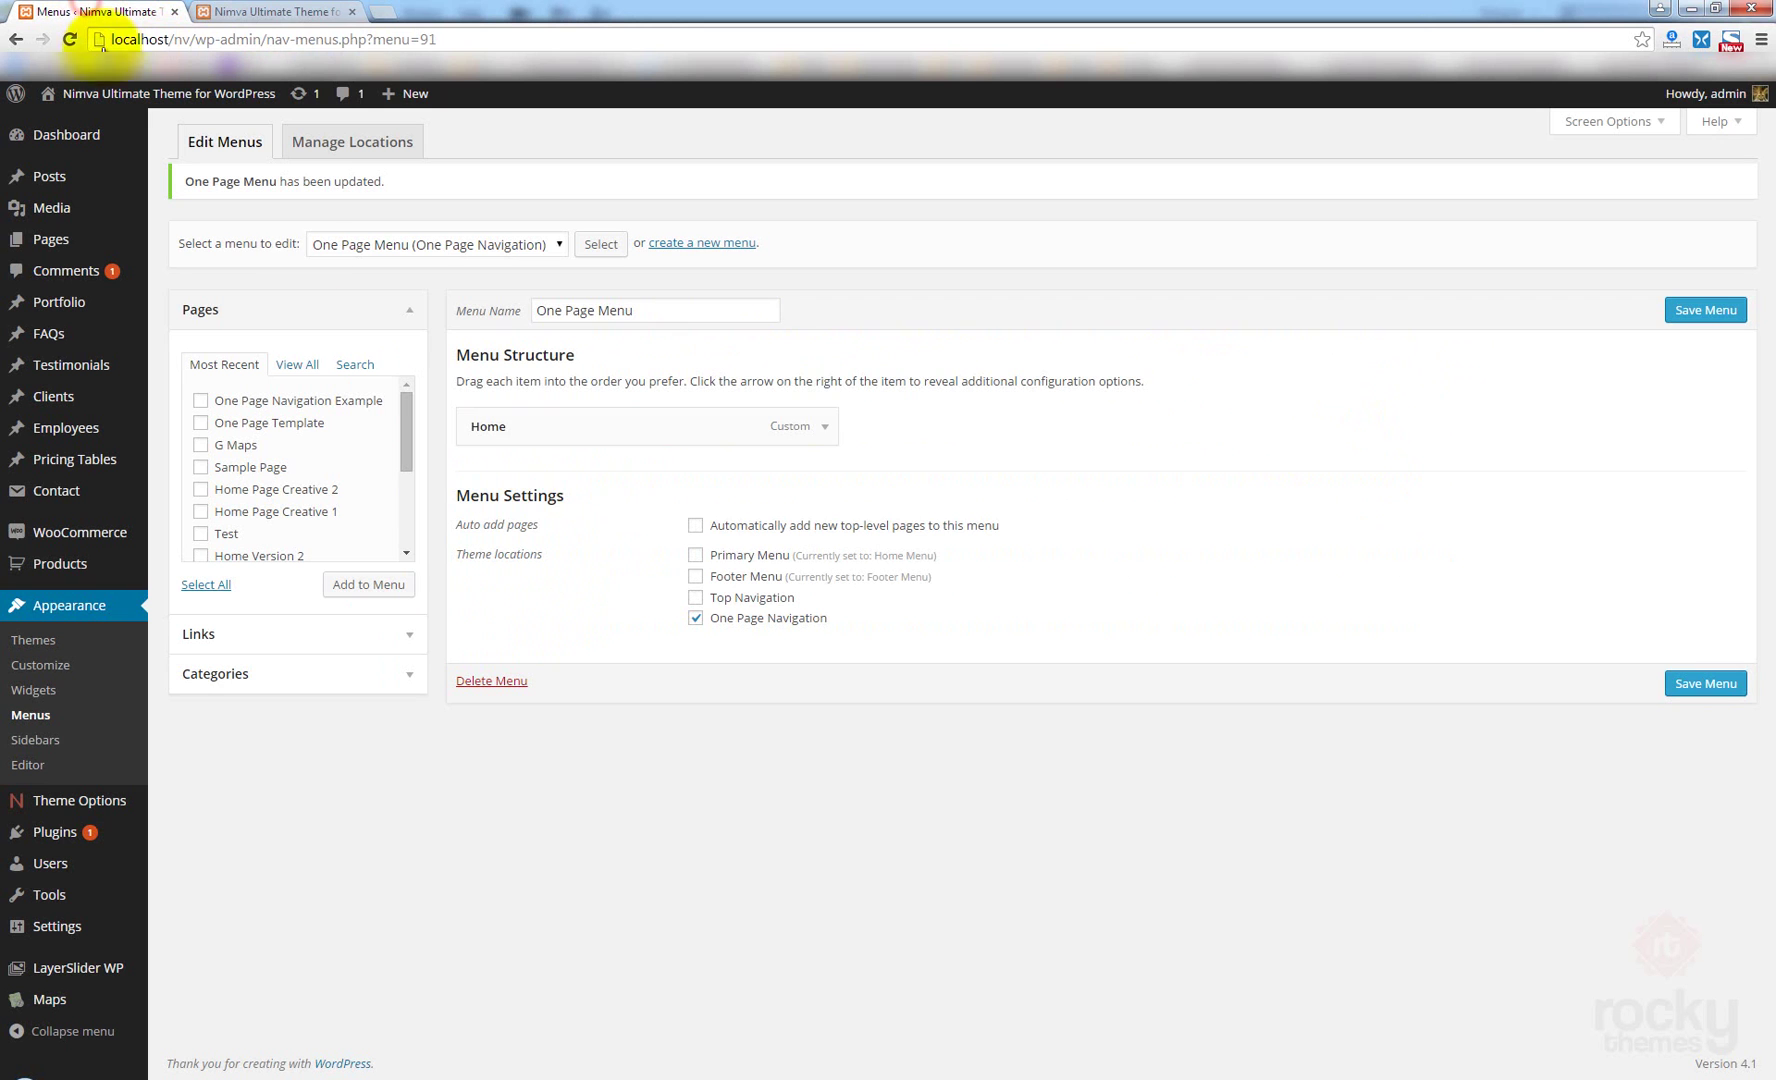
{"action": "left_click", "coordinate": [829, 427]}
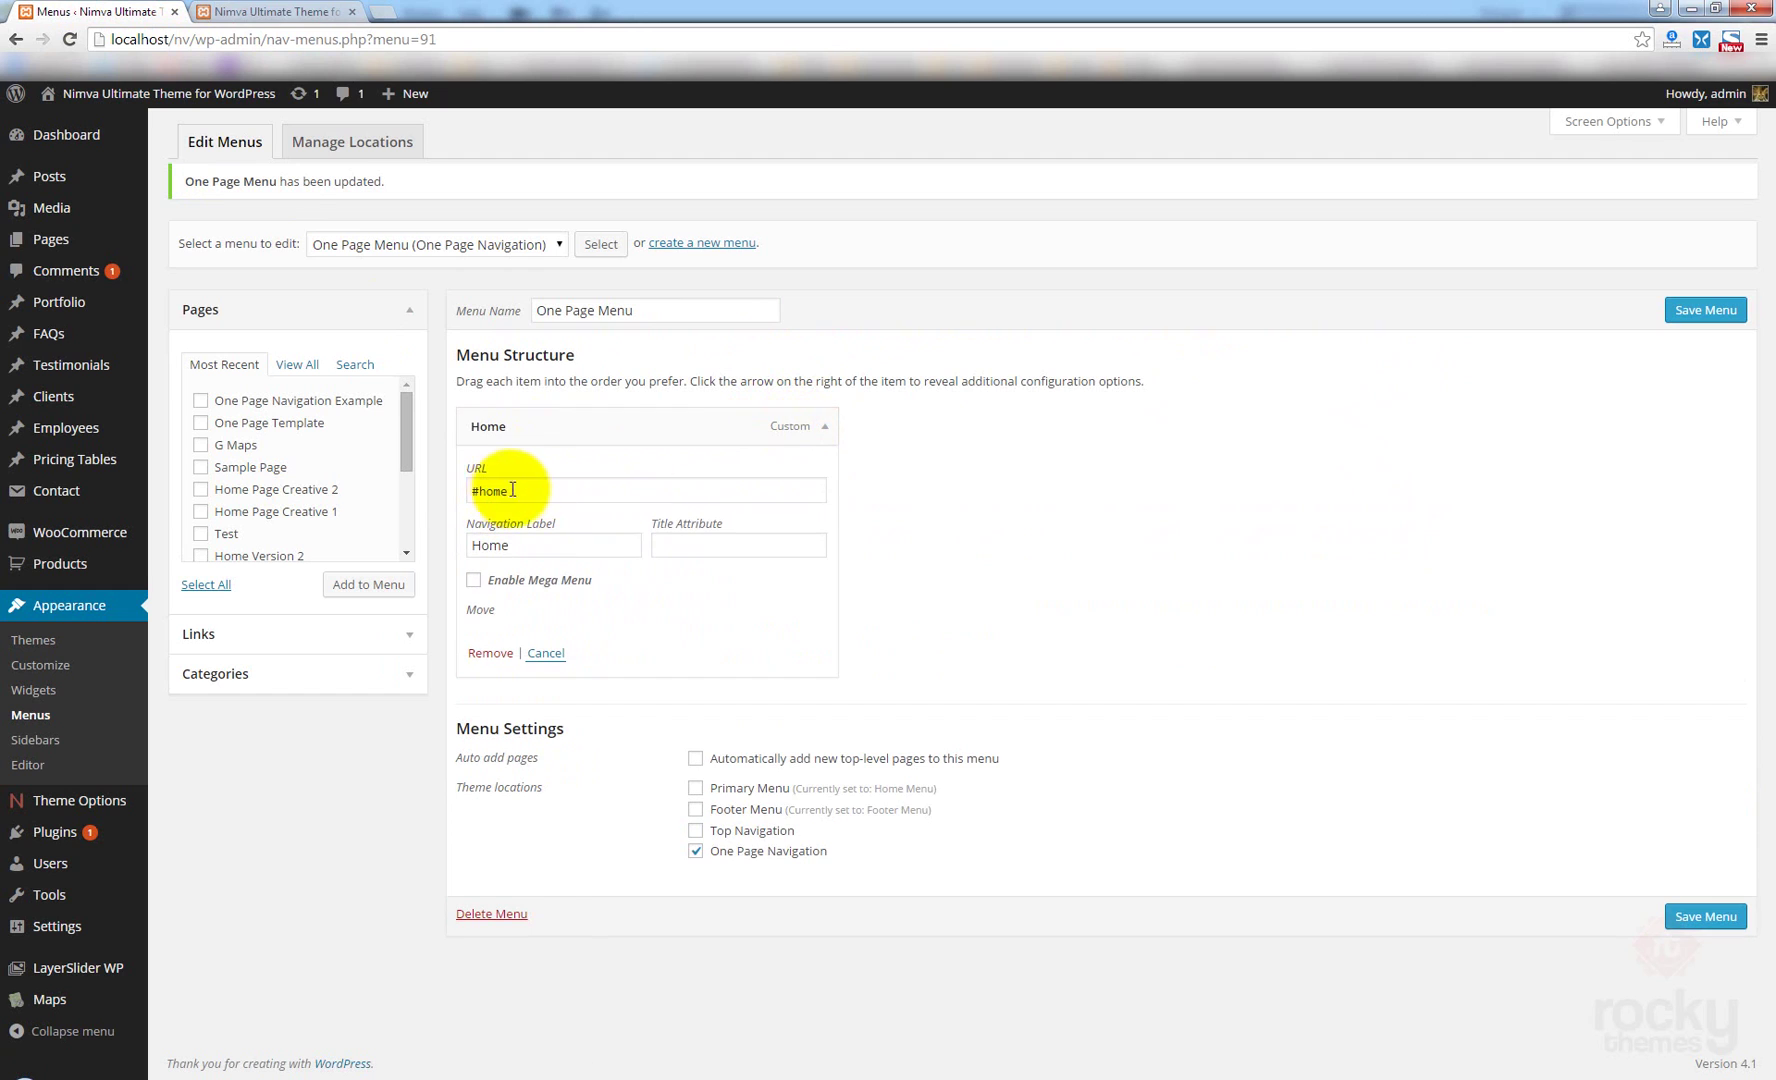
{"action": "left_click_drag", "start_coordinate": [525, 491], "coordinate": [430, 491]}
{"action": "left_click", "coordinate": [290, 12]}
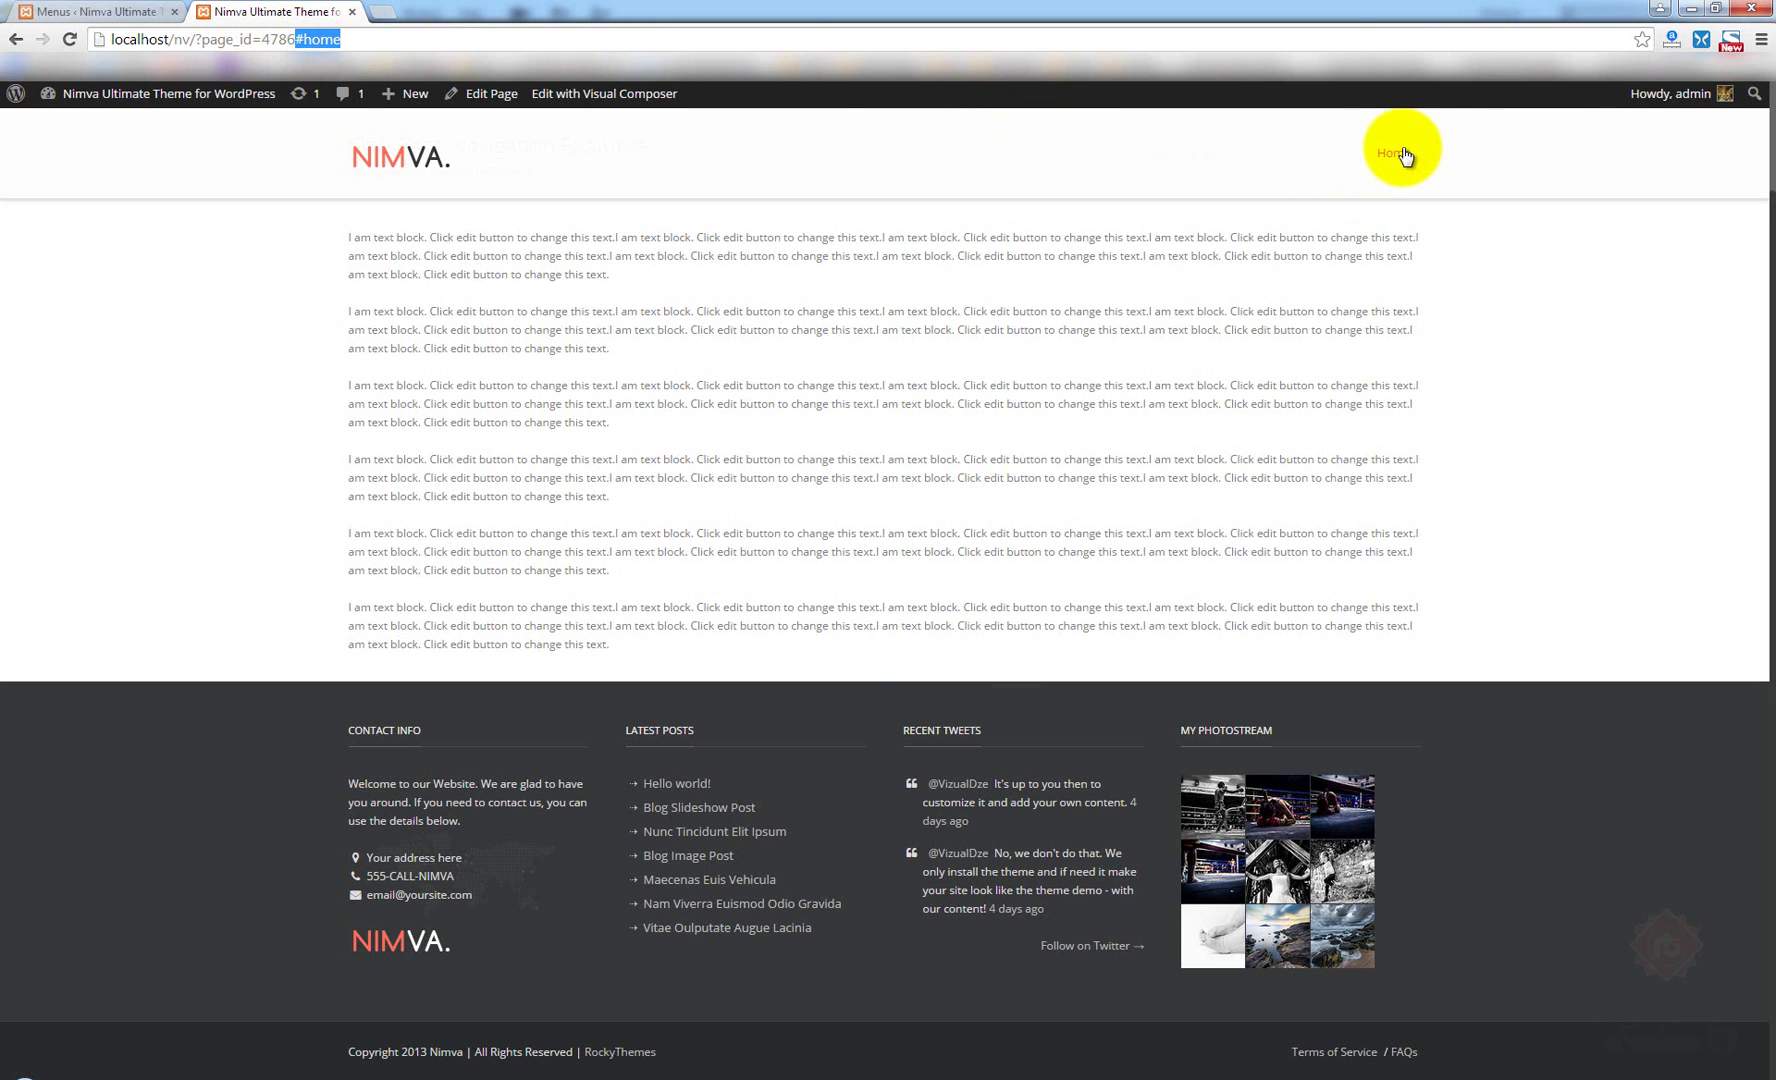
{"action": "left_click", "coordinate": [1177, 257]}
{"action": "scroll", "coordinate": [1177, 257], "scroll_direction": "up", "scroll_amount": 2}
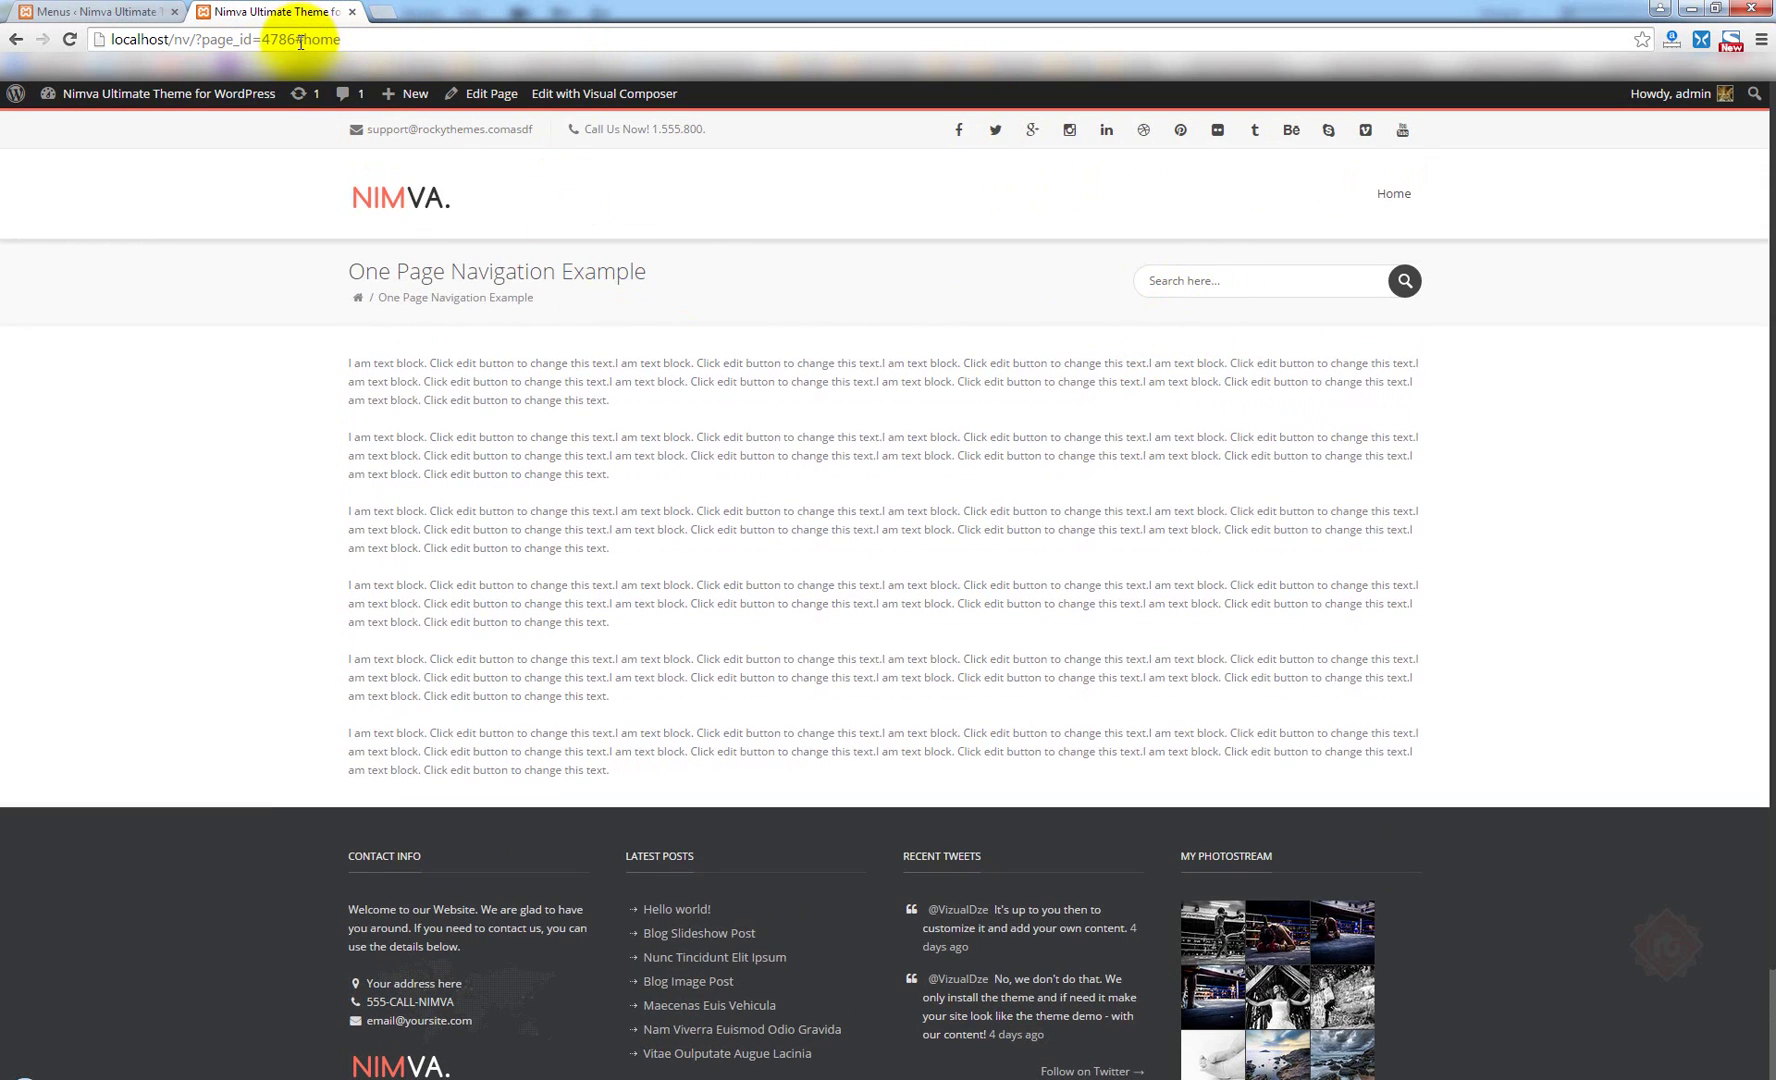
{"action": "left_click_drag", "start_coordinate": [298, 40], "coordinate": [441, 43]}
{"action": "key", "text": "BackSpace"}
{"action": "key", "text": "Return"}
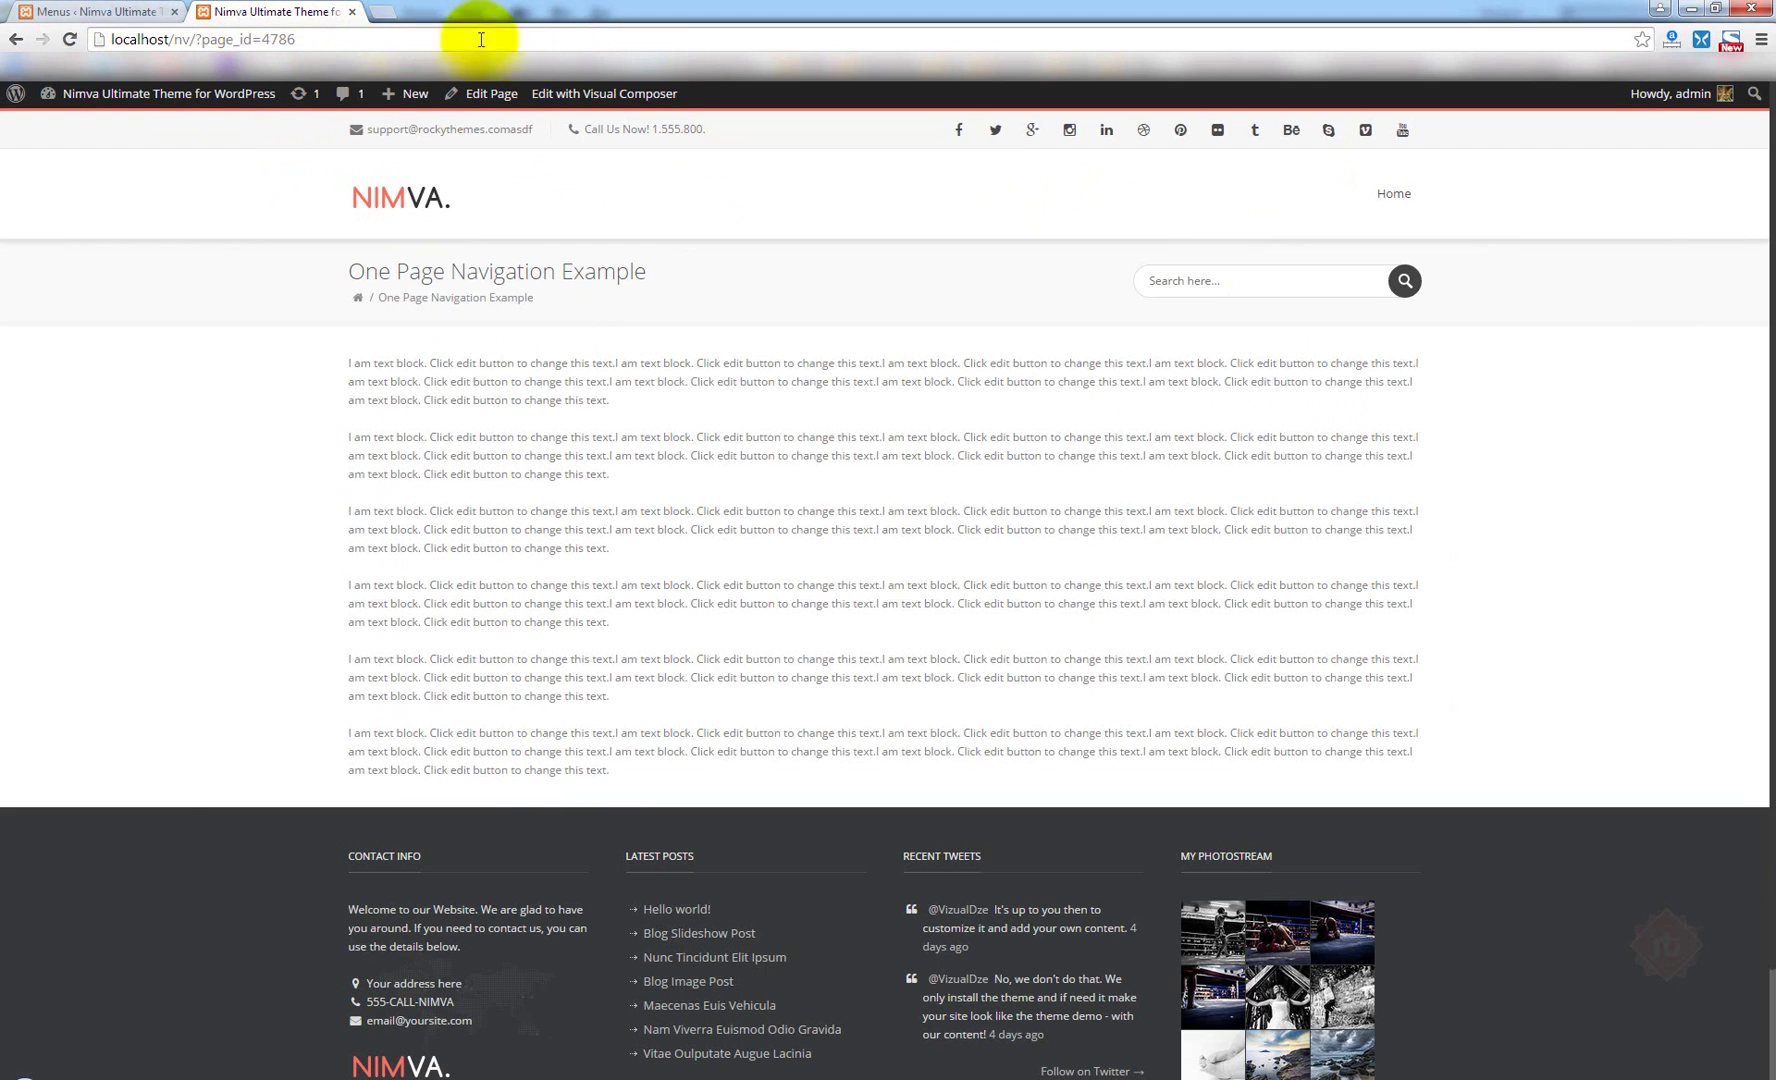
Return to the page editor and open the content row's Edit Row settings.
{"action": "left_click", "coordinate": [482, 100]}
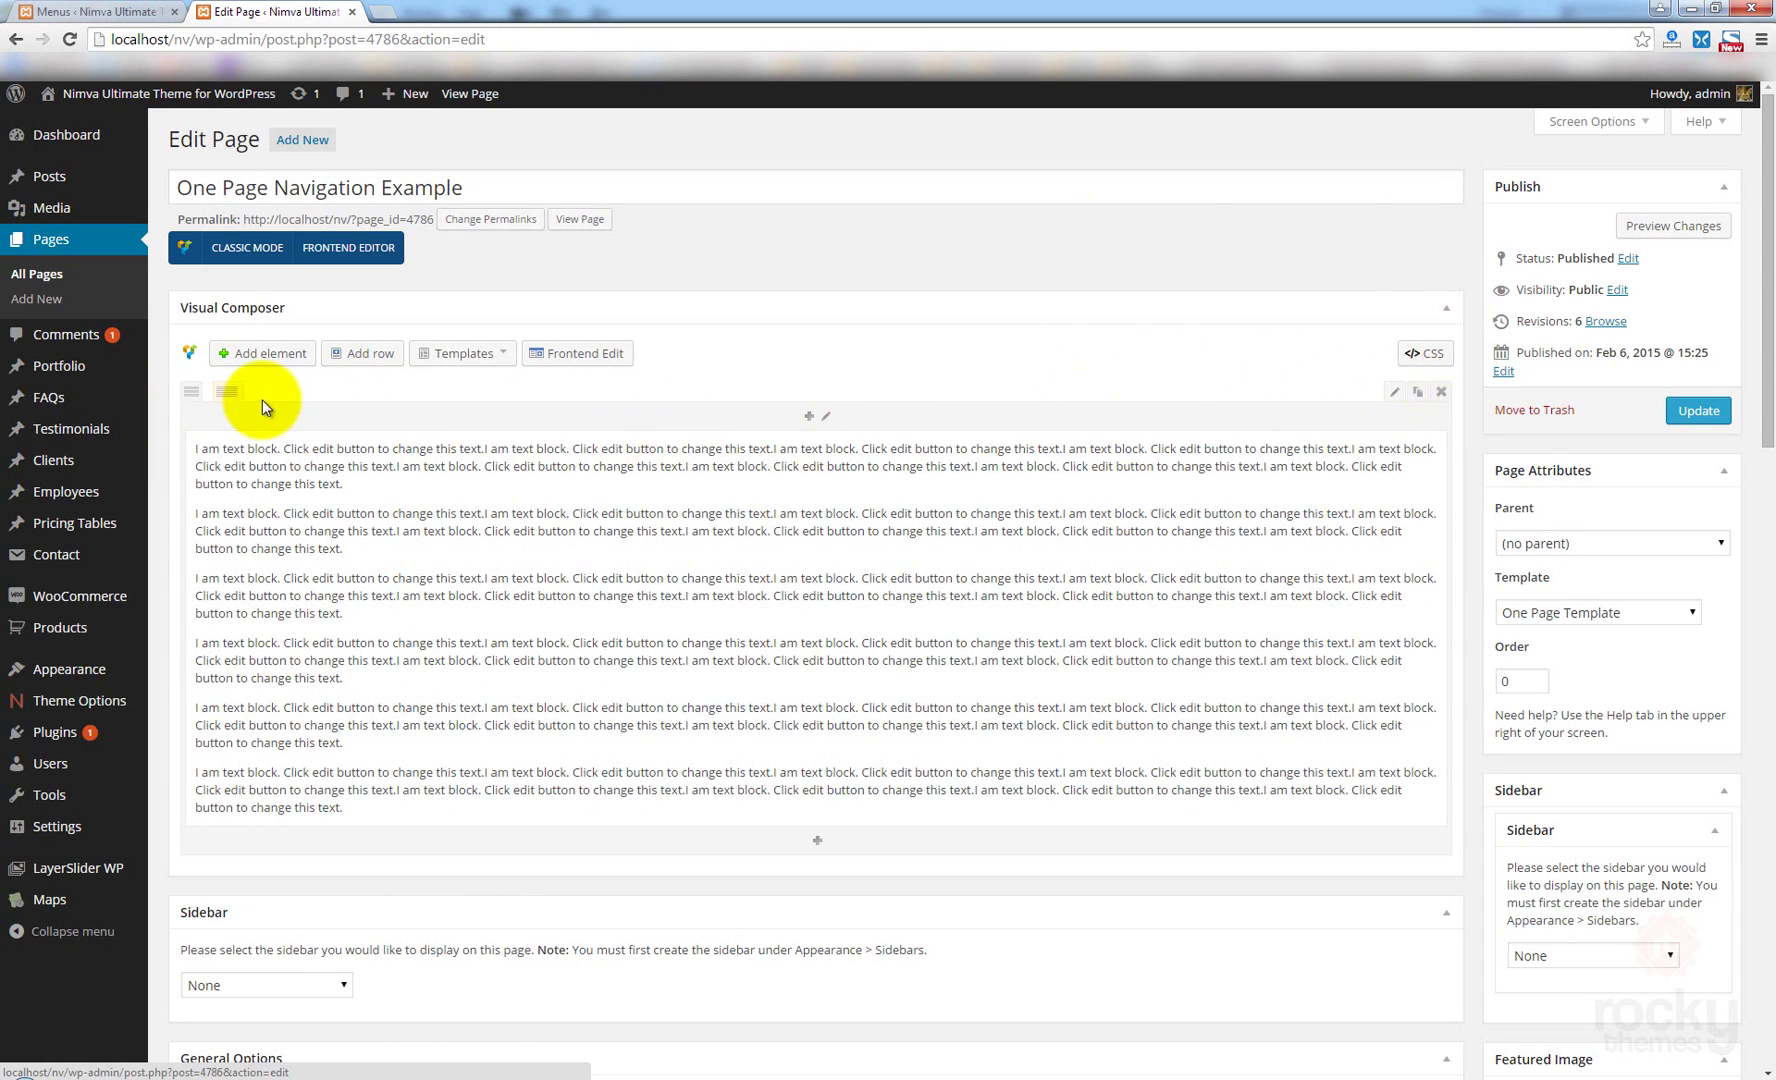
{"action": "left_click", "coordinate": [1395, 396]}
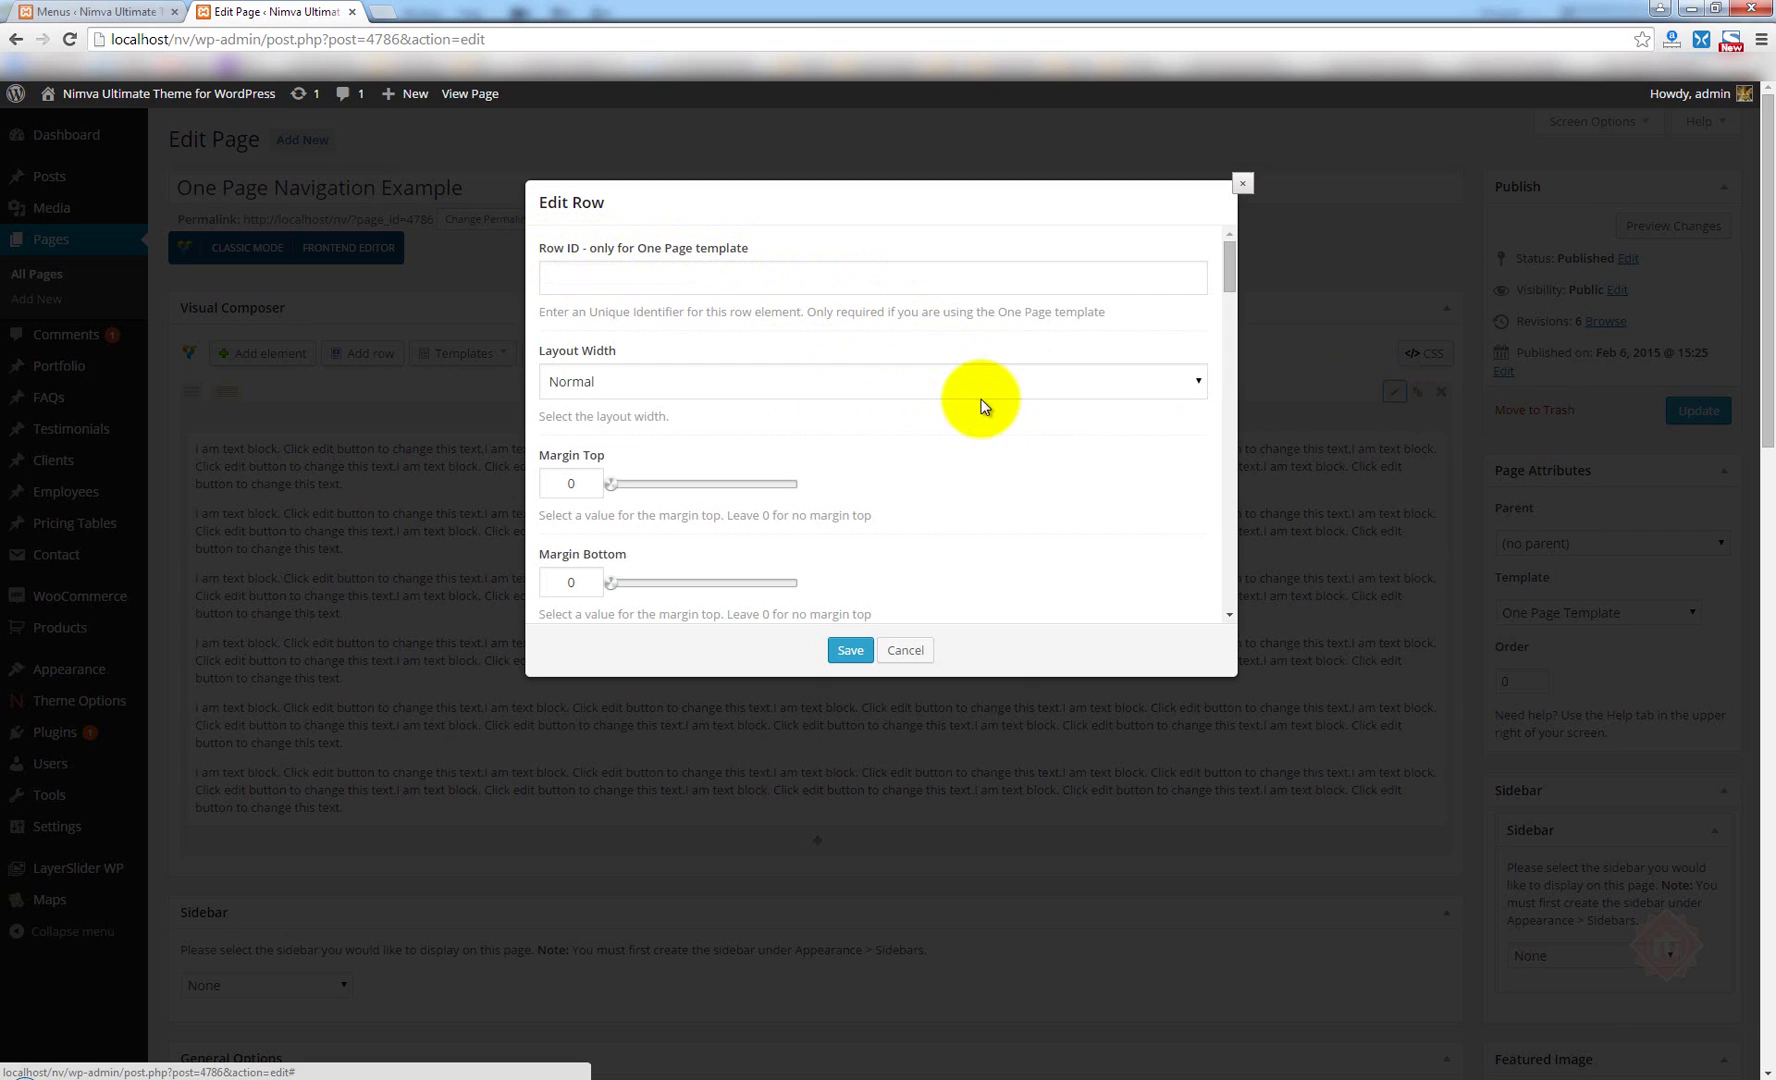
Enter home as the row's ID, checking it against the Home menu item's #home link.
{"action": "left_click", "coordinate": [626, 278]}
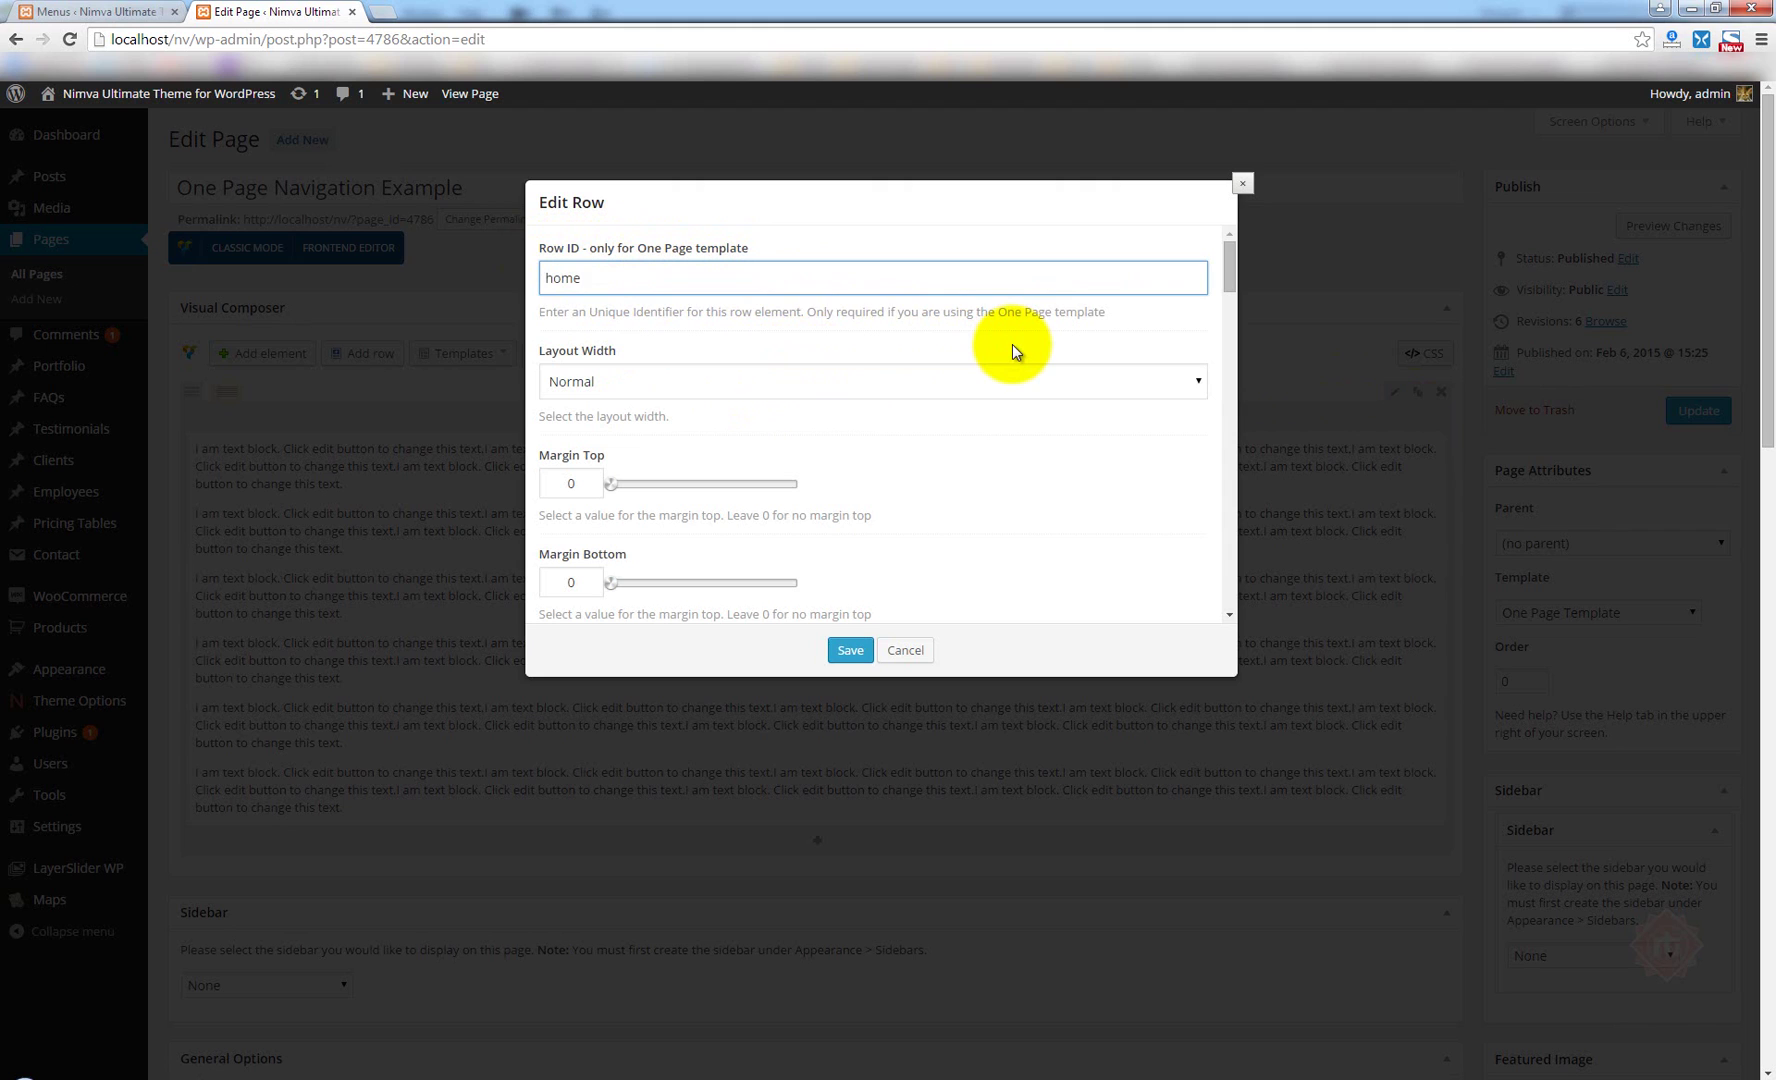
{"action": "left_click", "coordinate": [88, 13]}
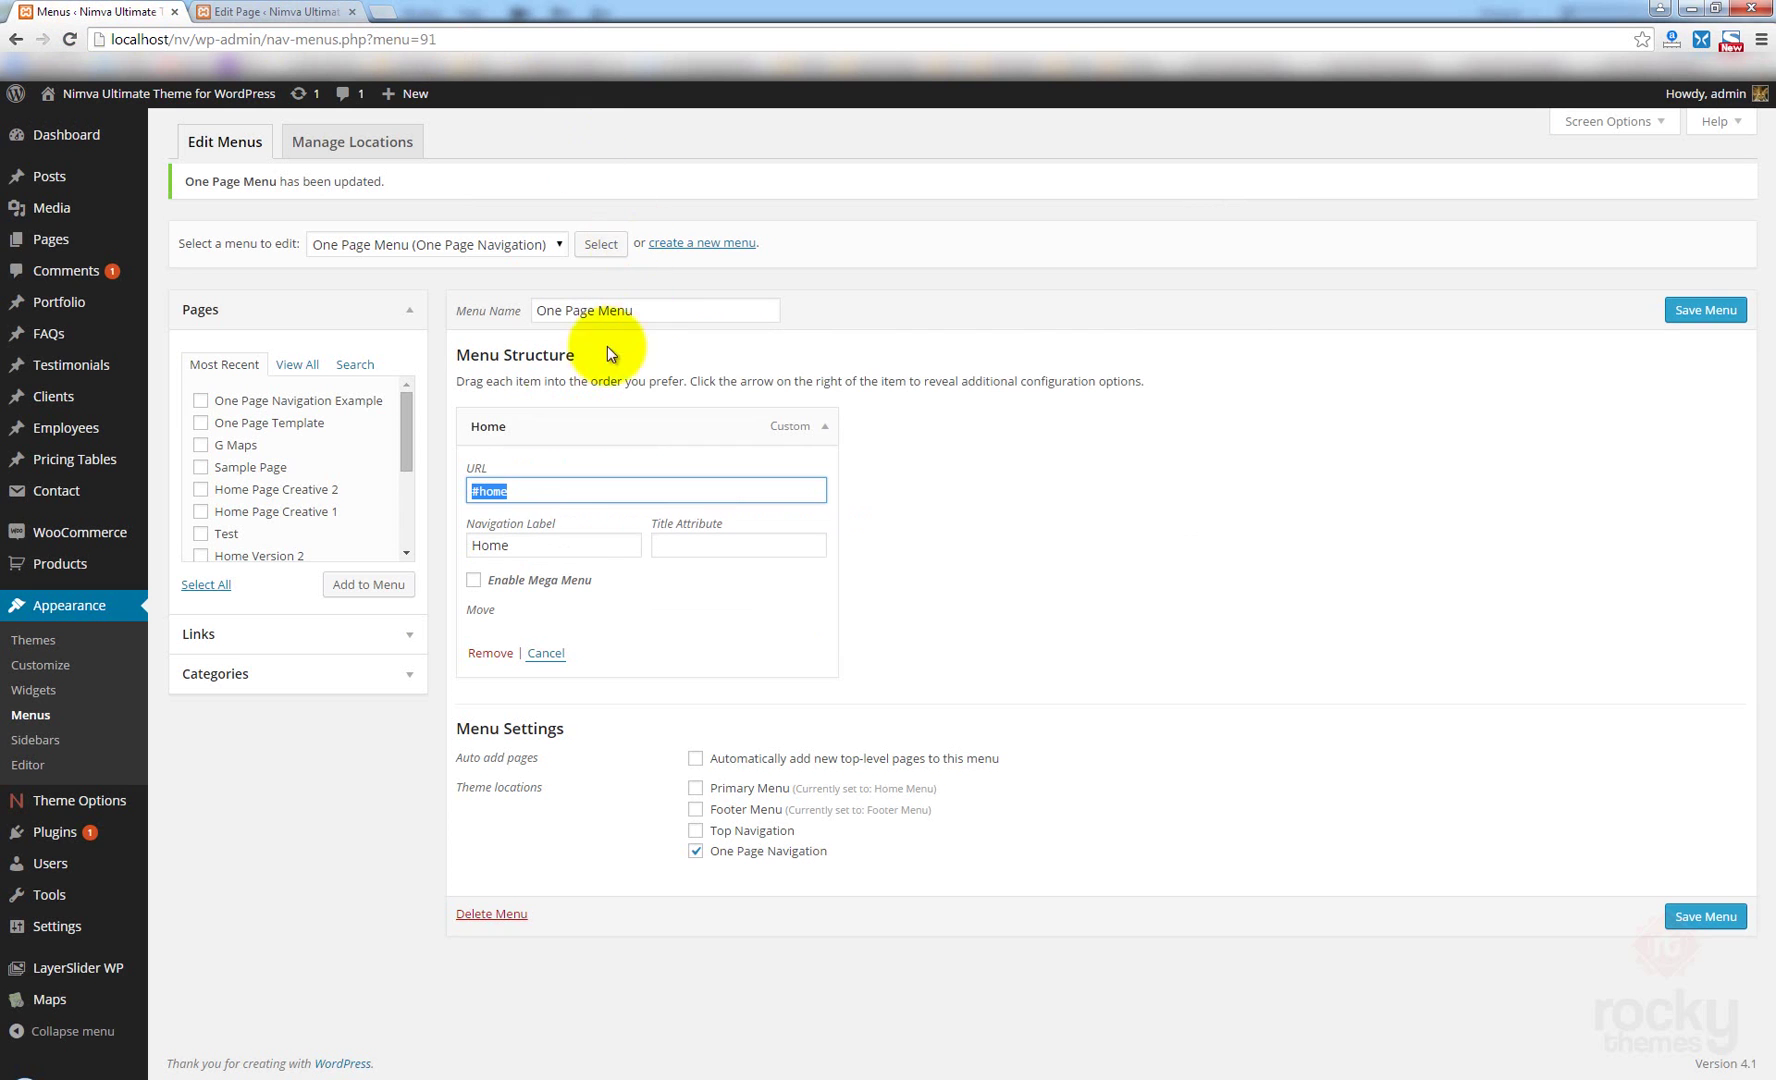
{"action": "left_click", "coordinate": [522, 488]}
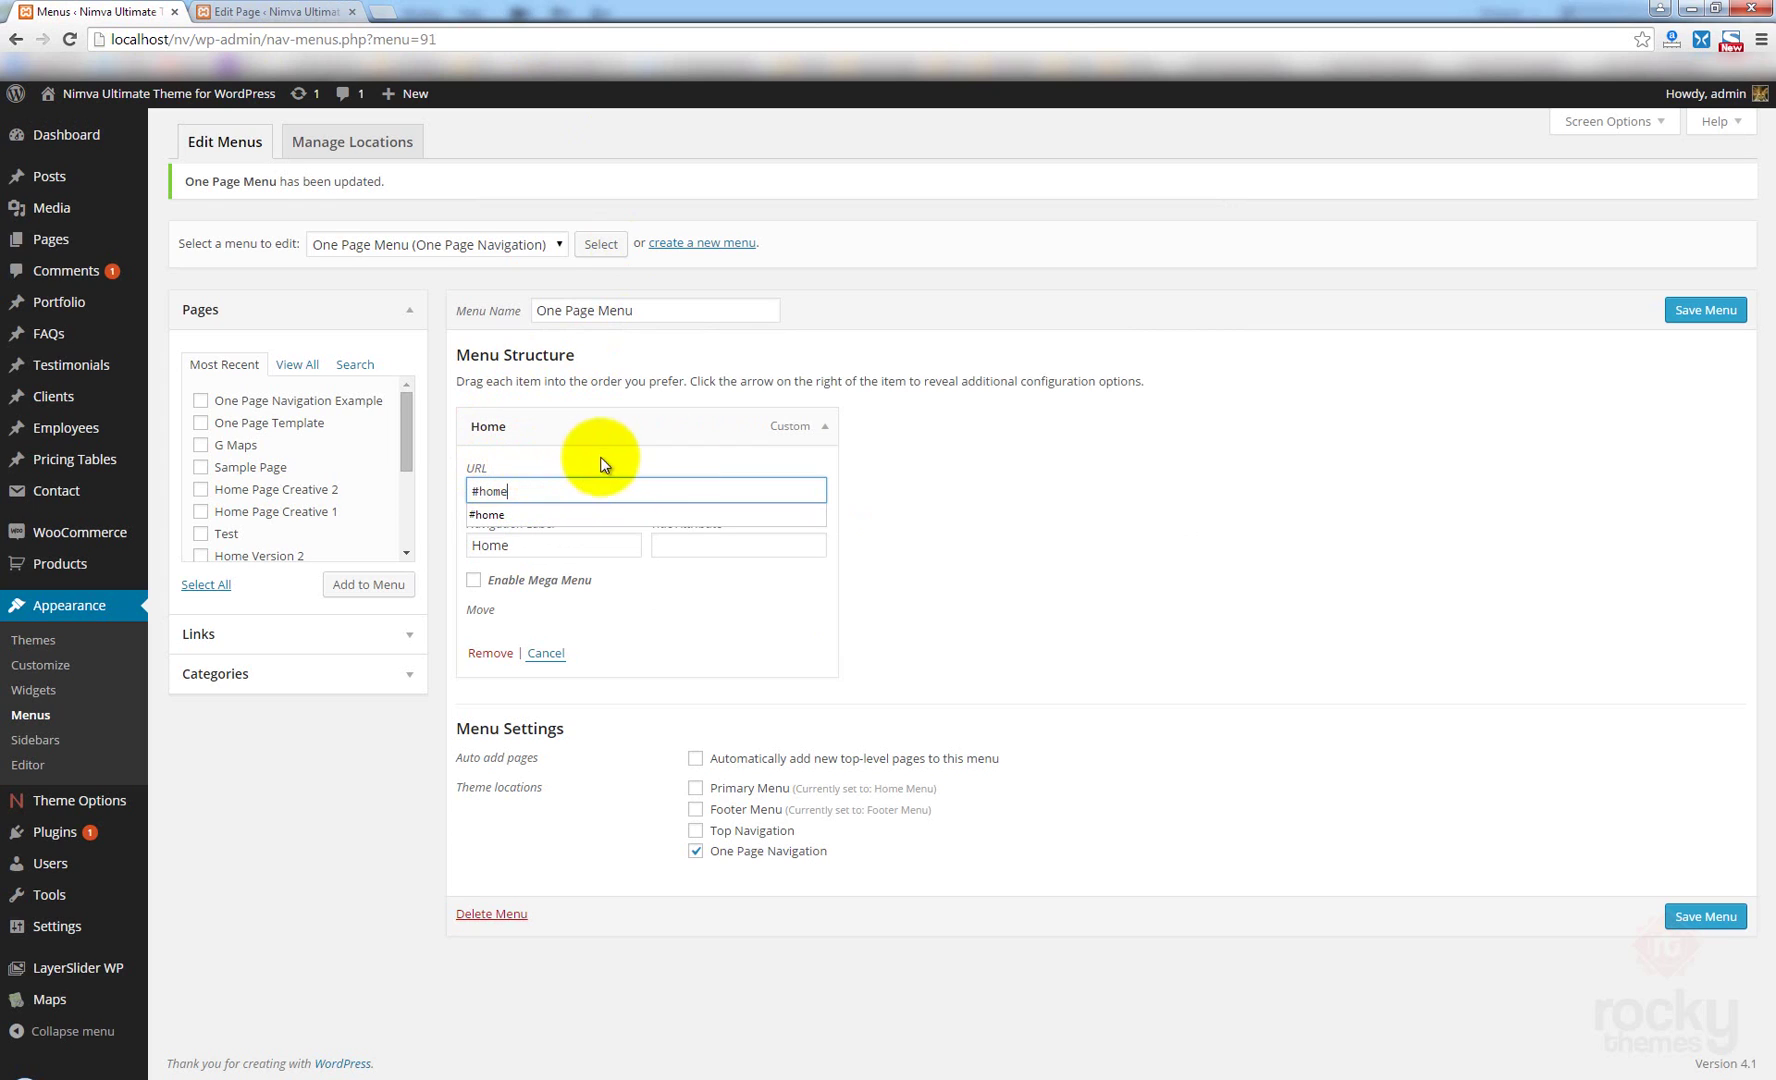
{"action": "left_click", "coordinate": [978, 460]}
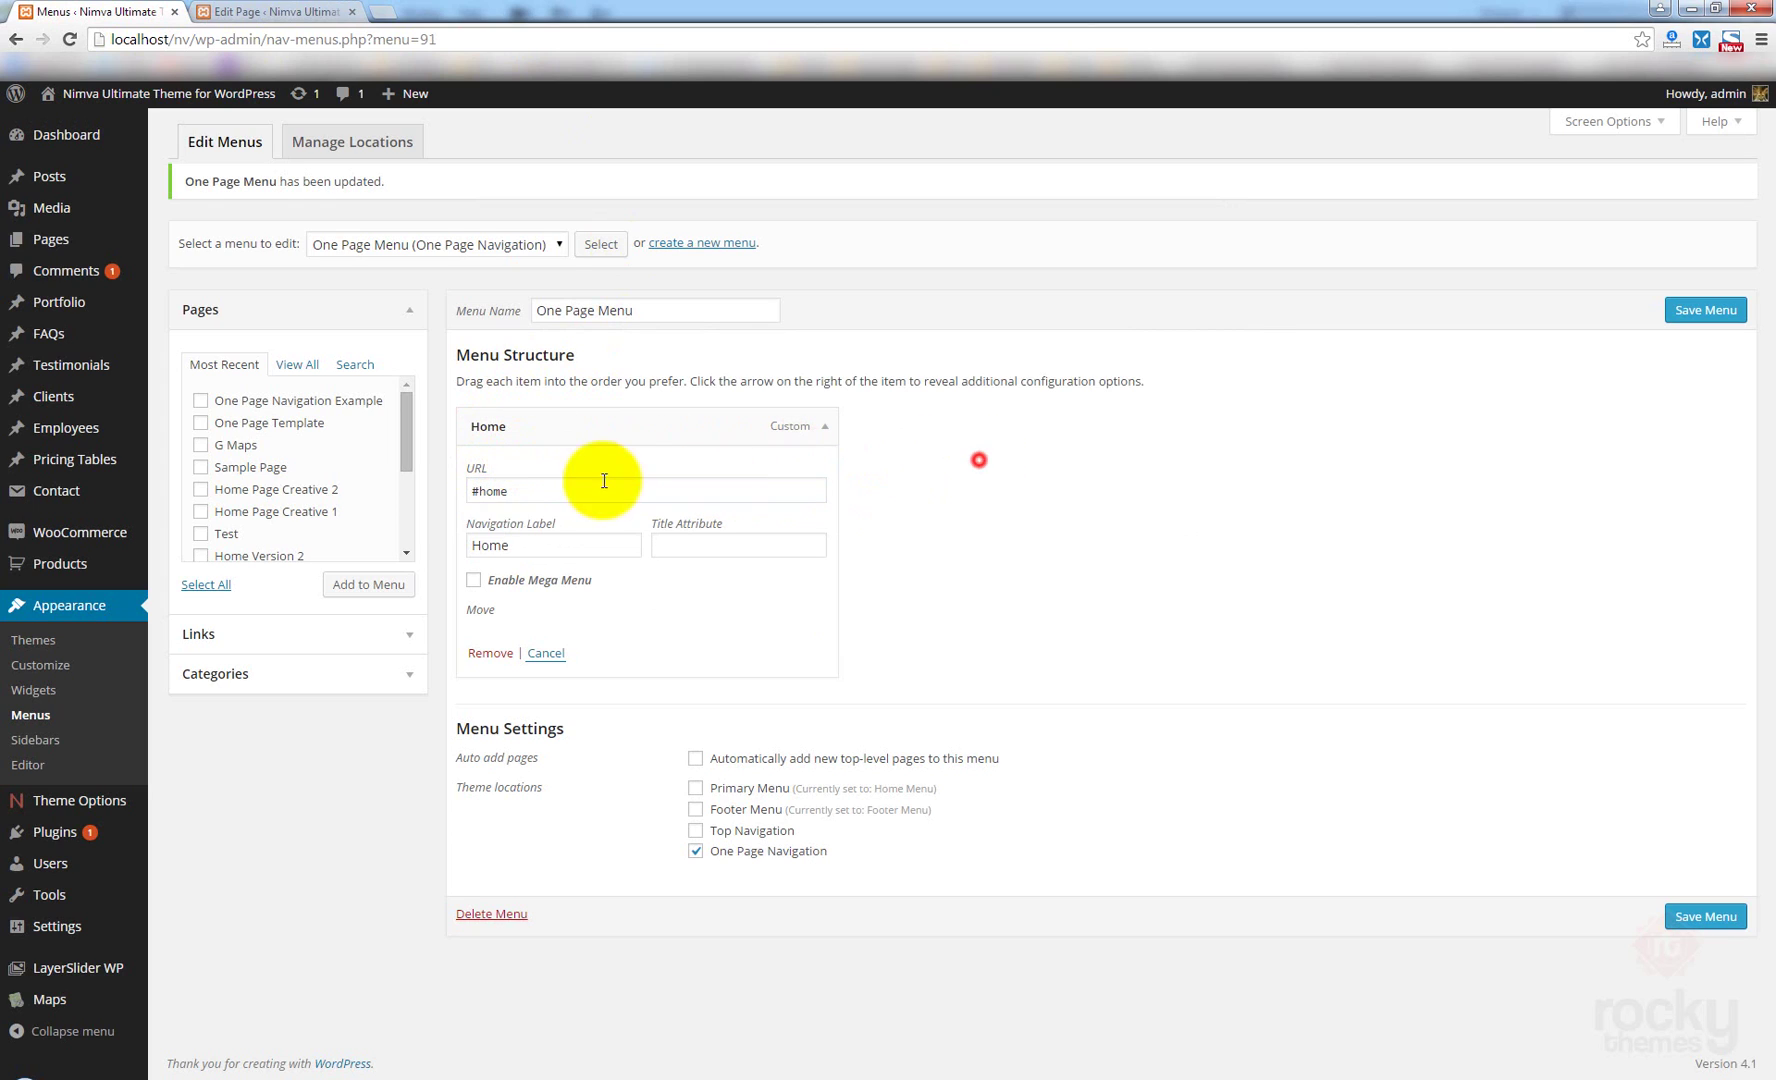
{"action": "left_click", "coordinate": [475, 490]}
{"action": "left_click_drag", "start_coordinate": [478, 493], "coordinate": [480, 492]}
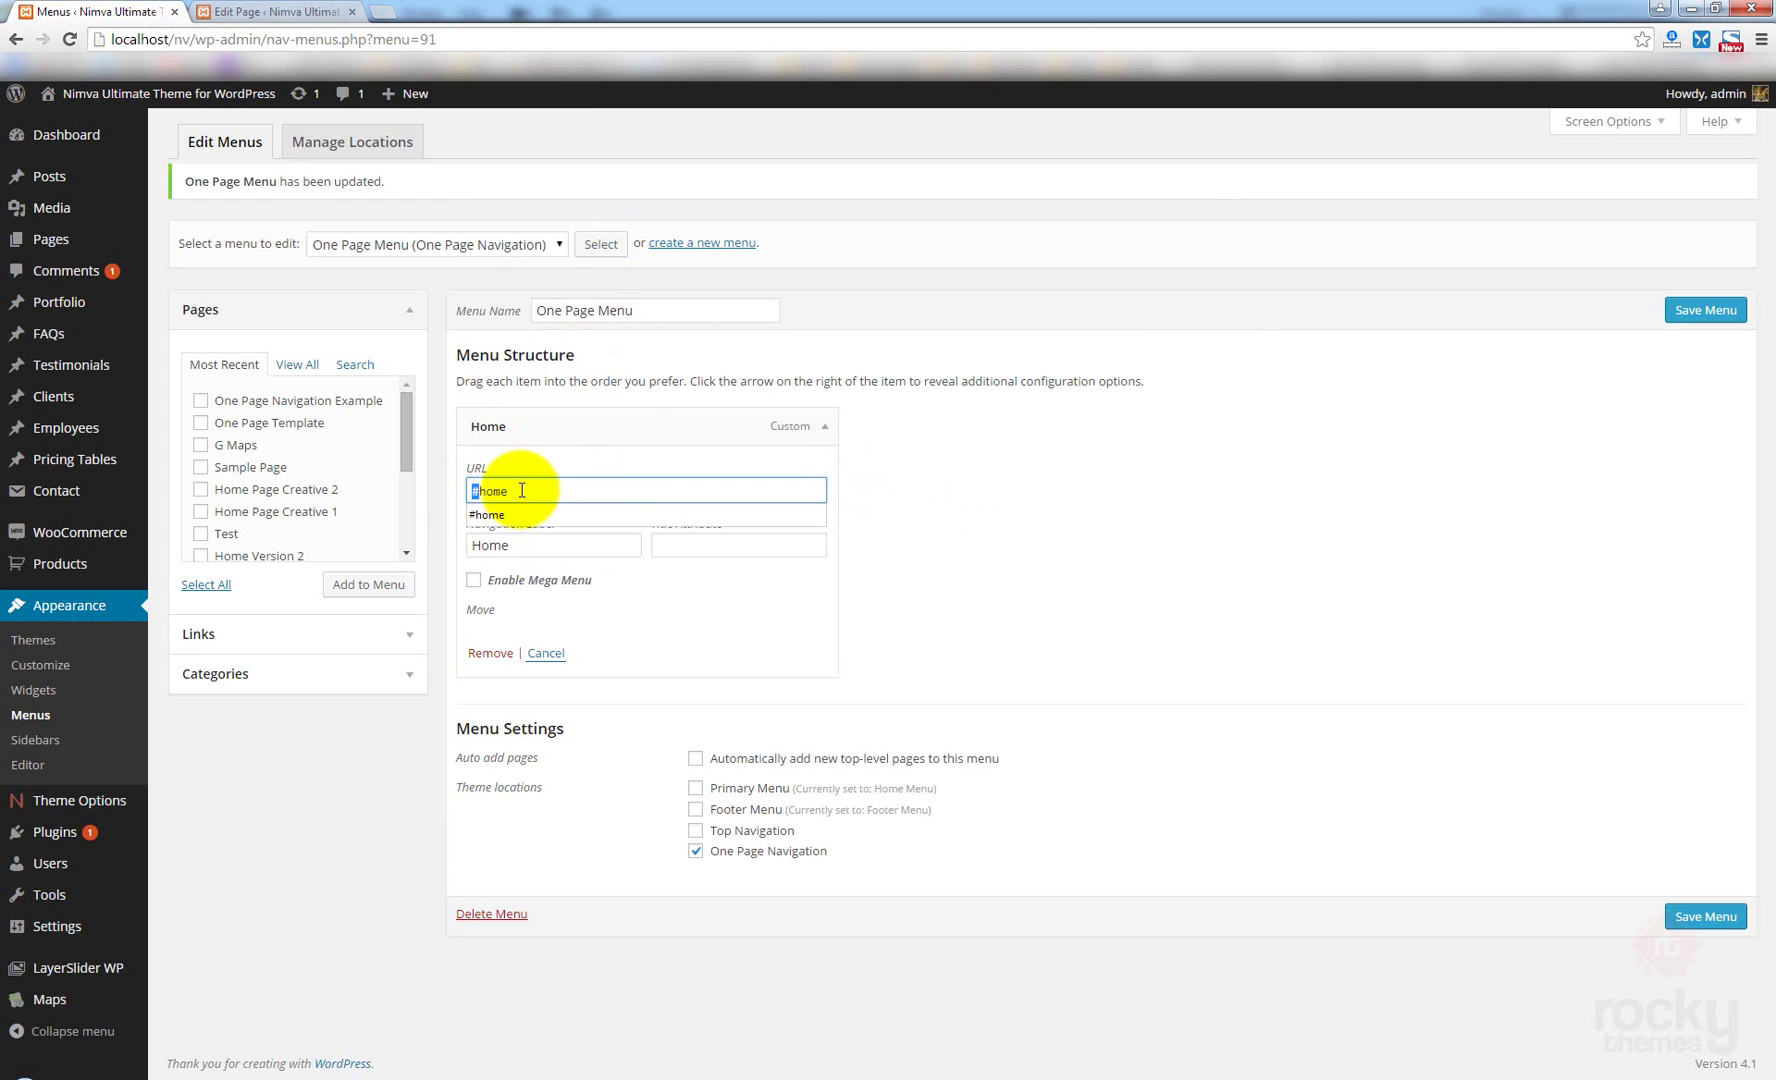
{"action": "left_click", "coordinate": [527, 490]}
{"action": "left_click", "coordinate": [882, 486]}
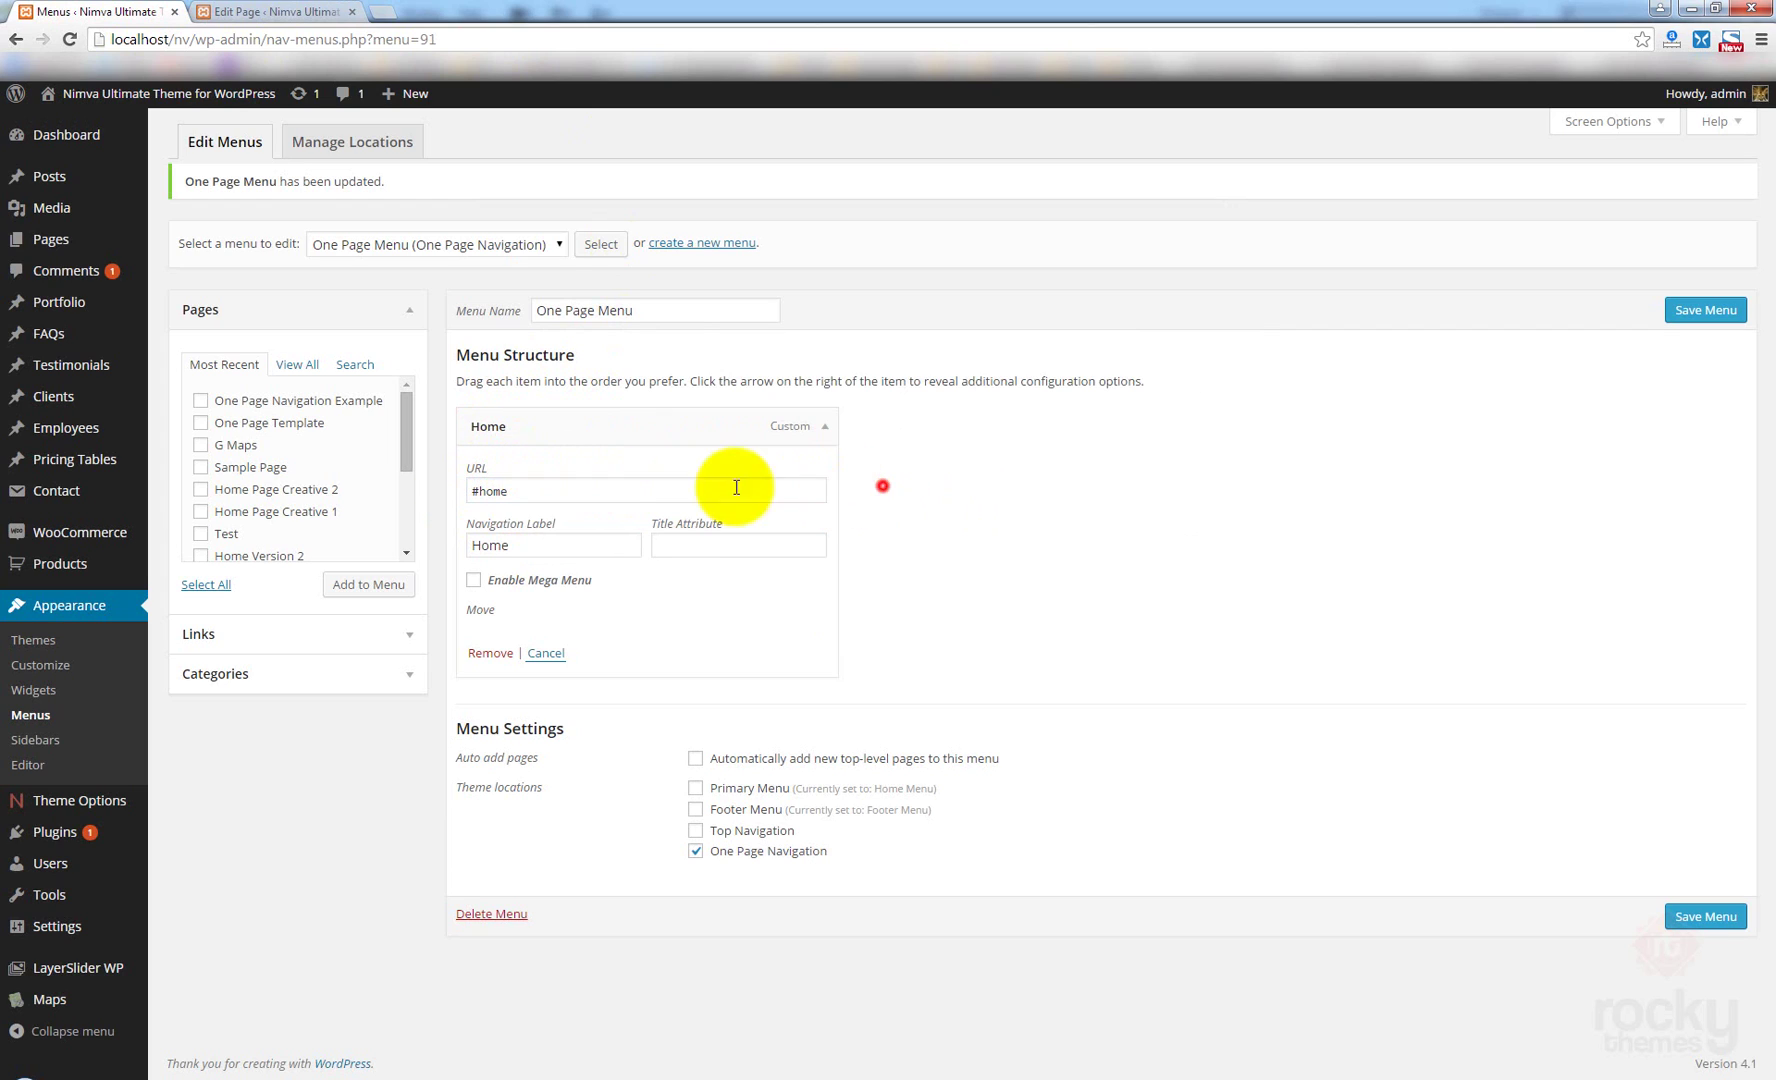
{"action": "left_click_drag", "start_coordinate": [533, 490], "coordinate": [484, 490]}
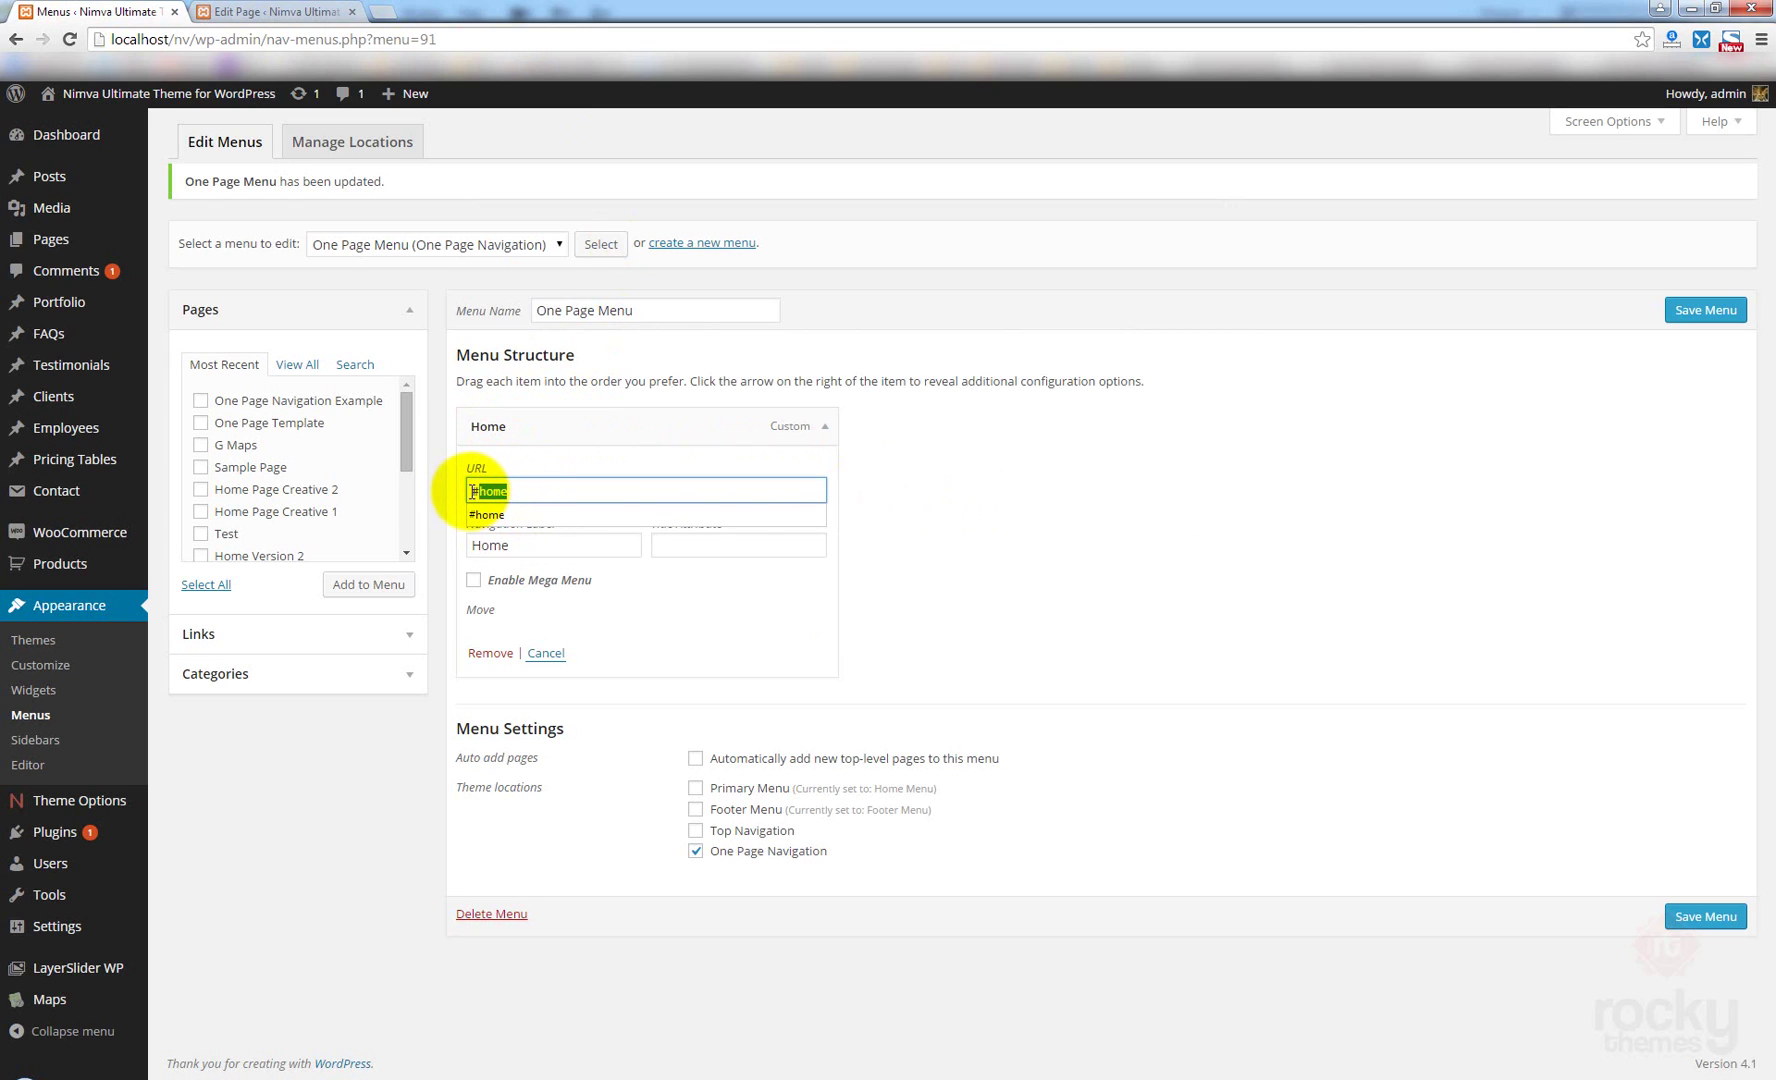
{"action": "left_click", "coordinate": [909, 470]}
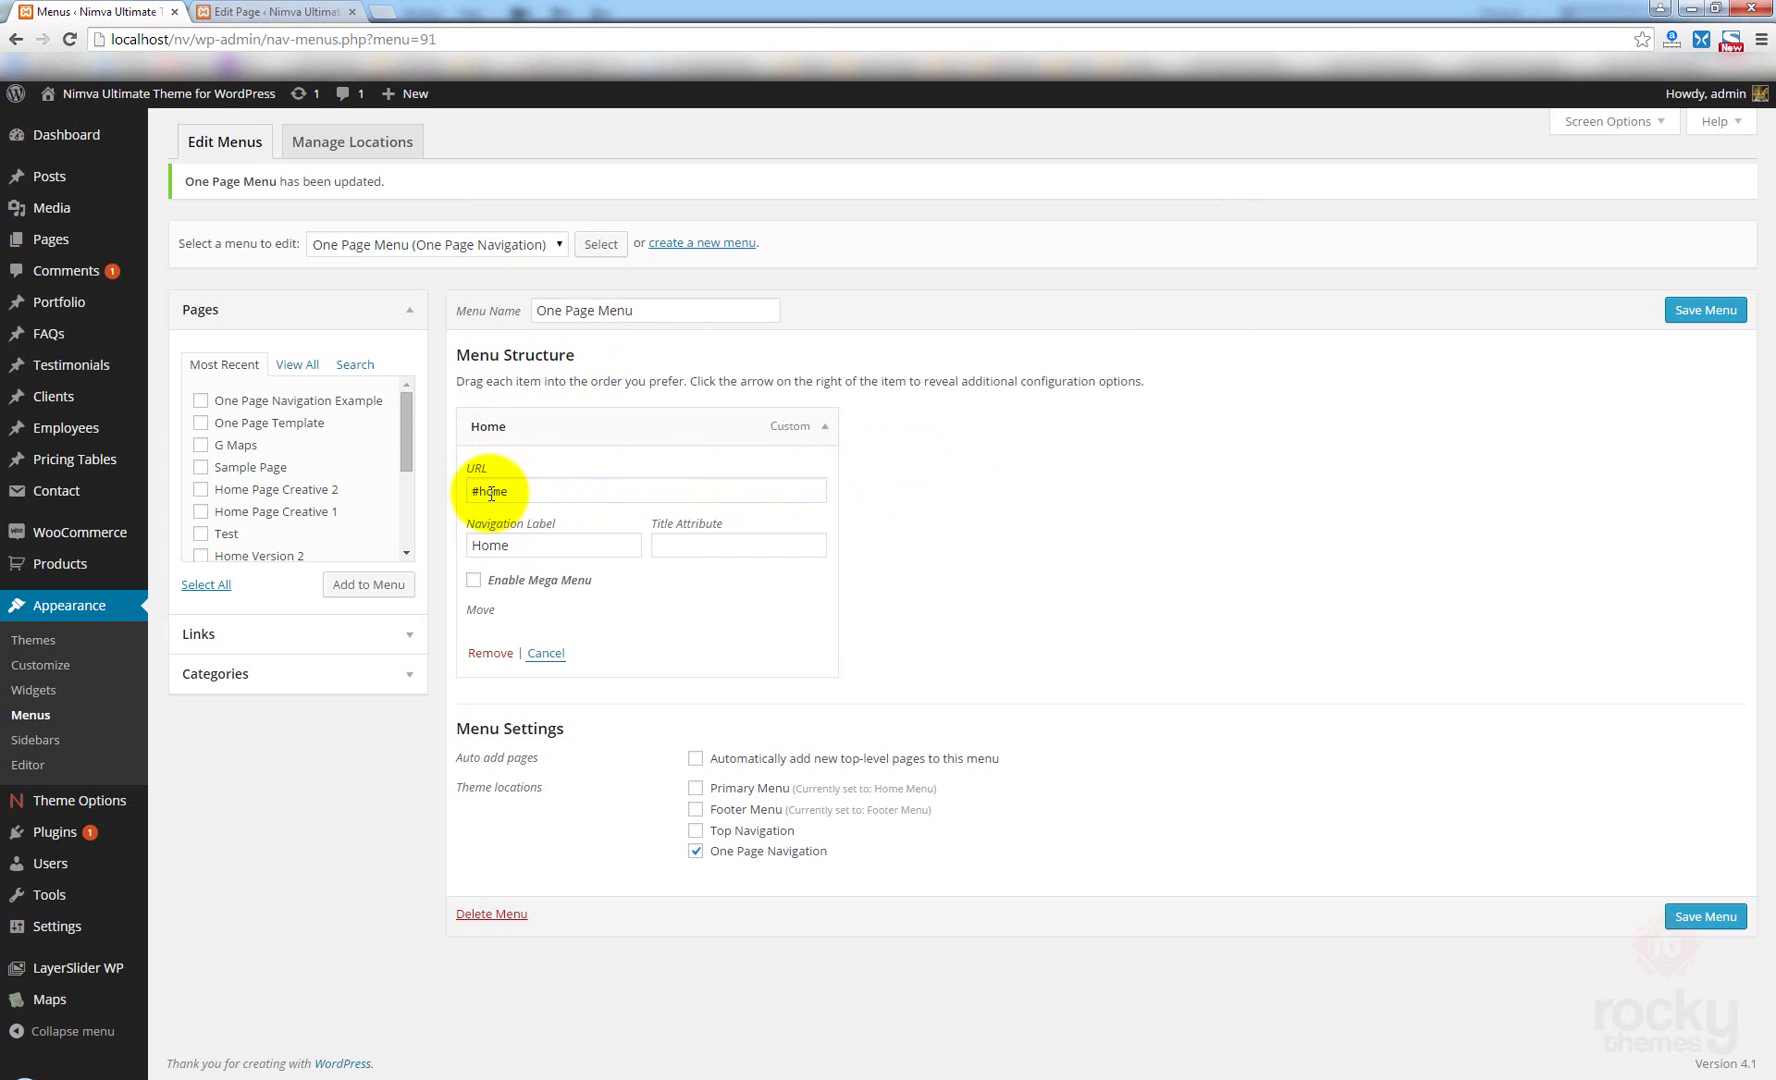
{"action": "left_click_drag", "start_coordinate": [479, 489], "coordinate": [506, 488]}
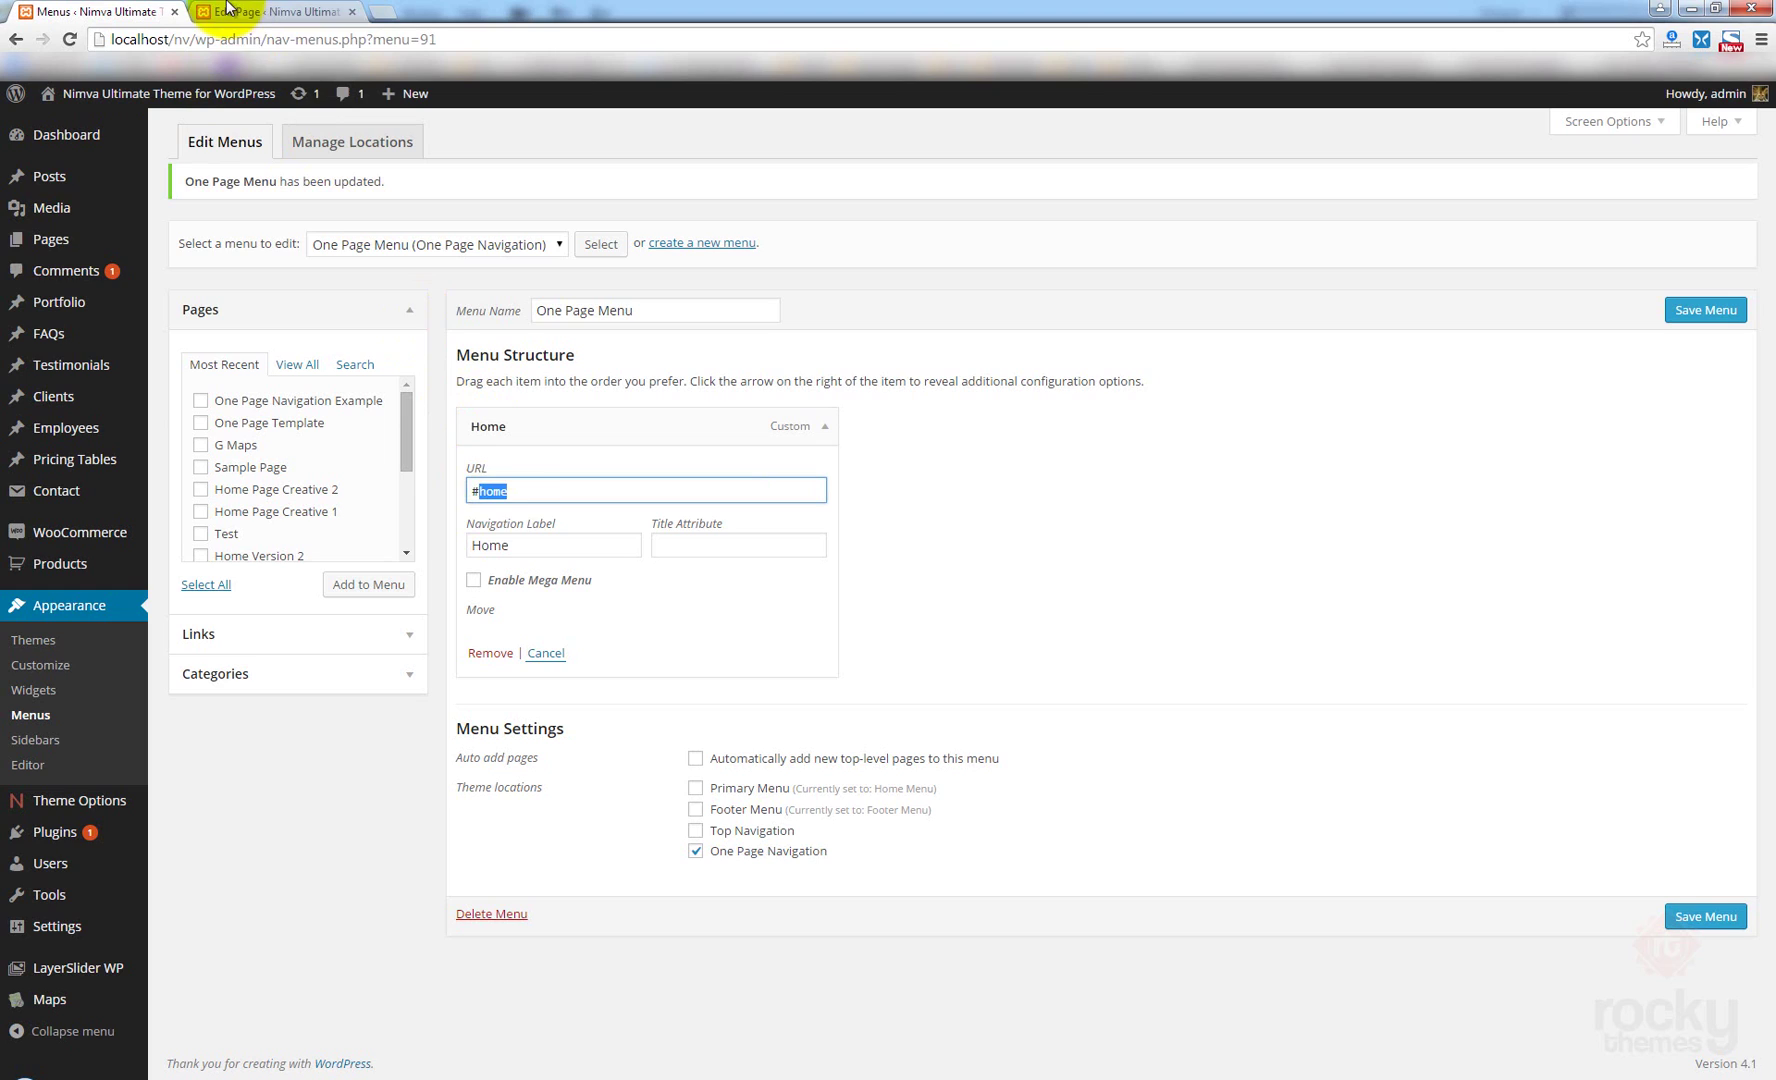
{"action": "left_click", "coordinate": [480, 490]}
{"action": "left_click_drag", "start_coordinate": [519, 493], "coordinate": [486, 494]}
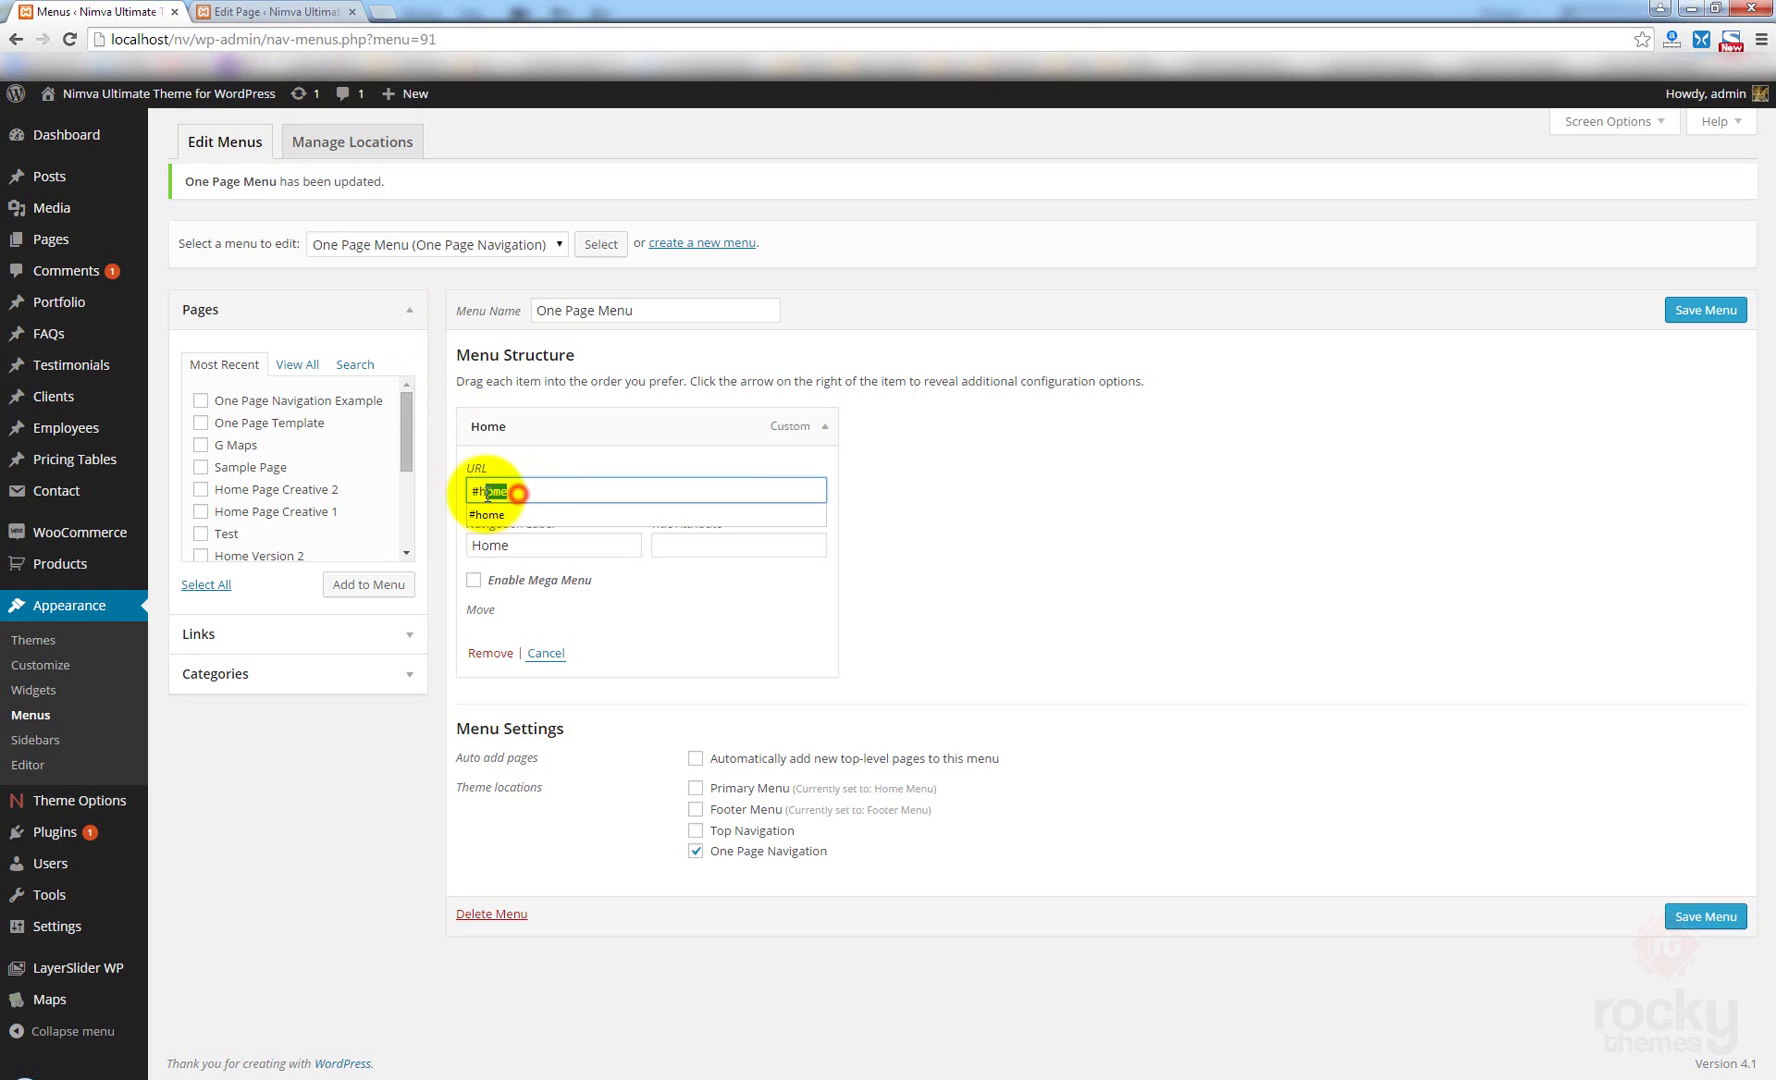
{"action": "left_click", "coordinate": [500, 492]}
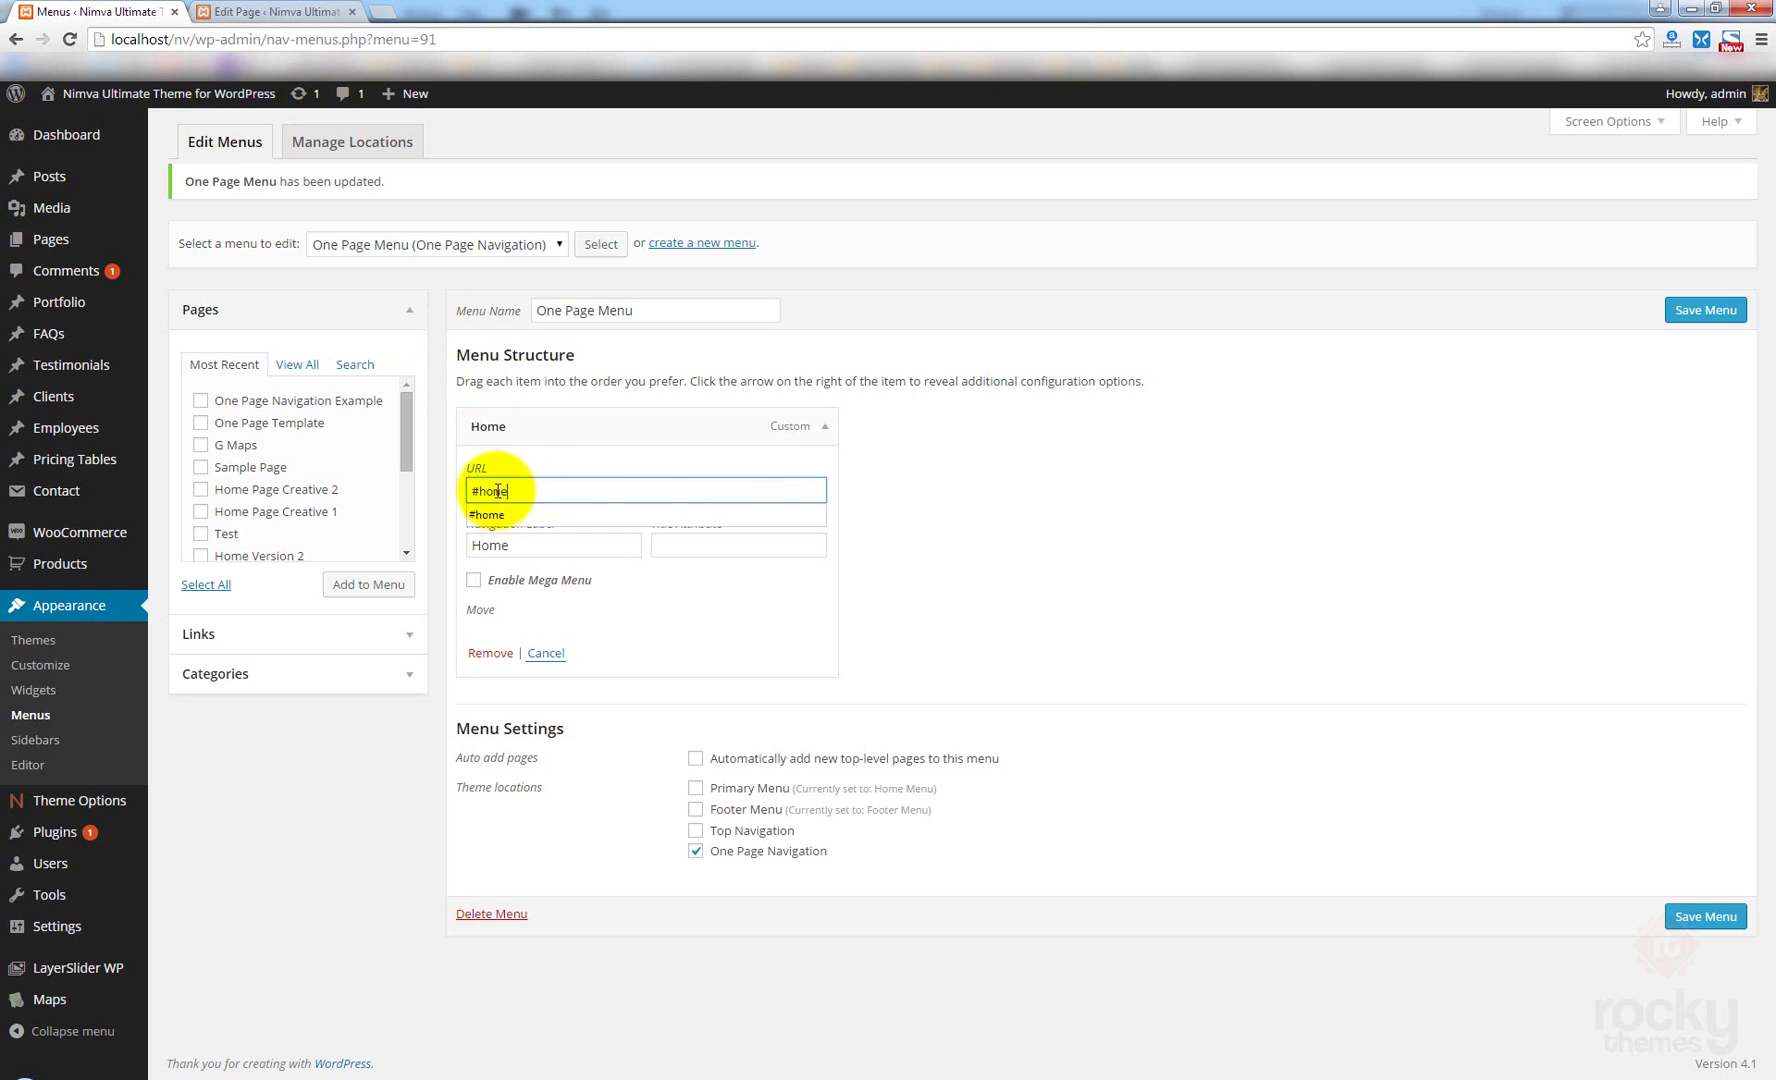
{"action": "left_click", "coordinate": [940, 498]}
Confirm the Row ID reads home and save the row settings.
{"action": "left_click", "coordinate": [265, 11]}
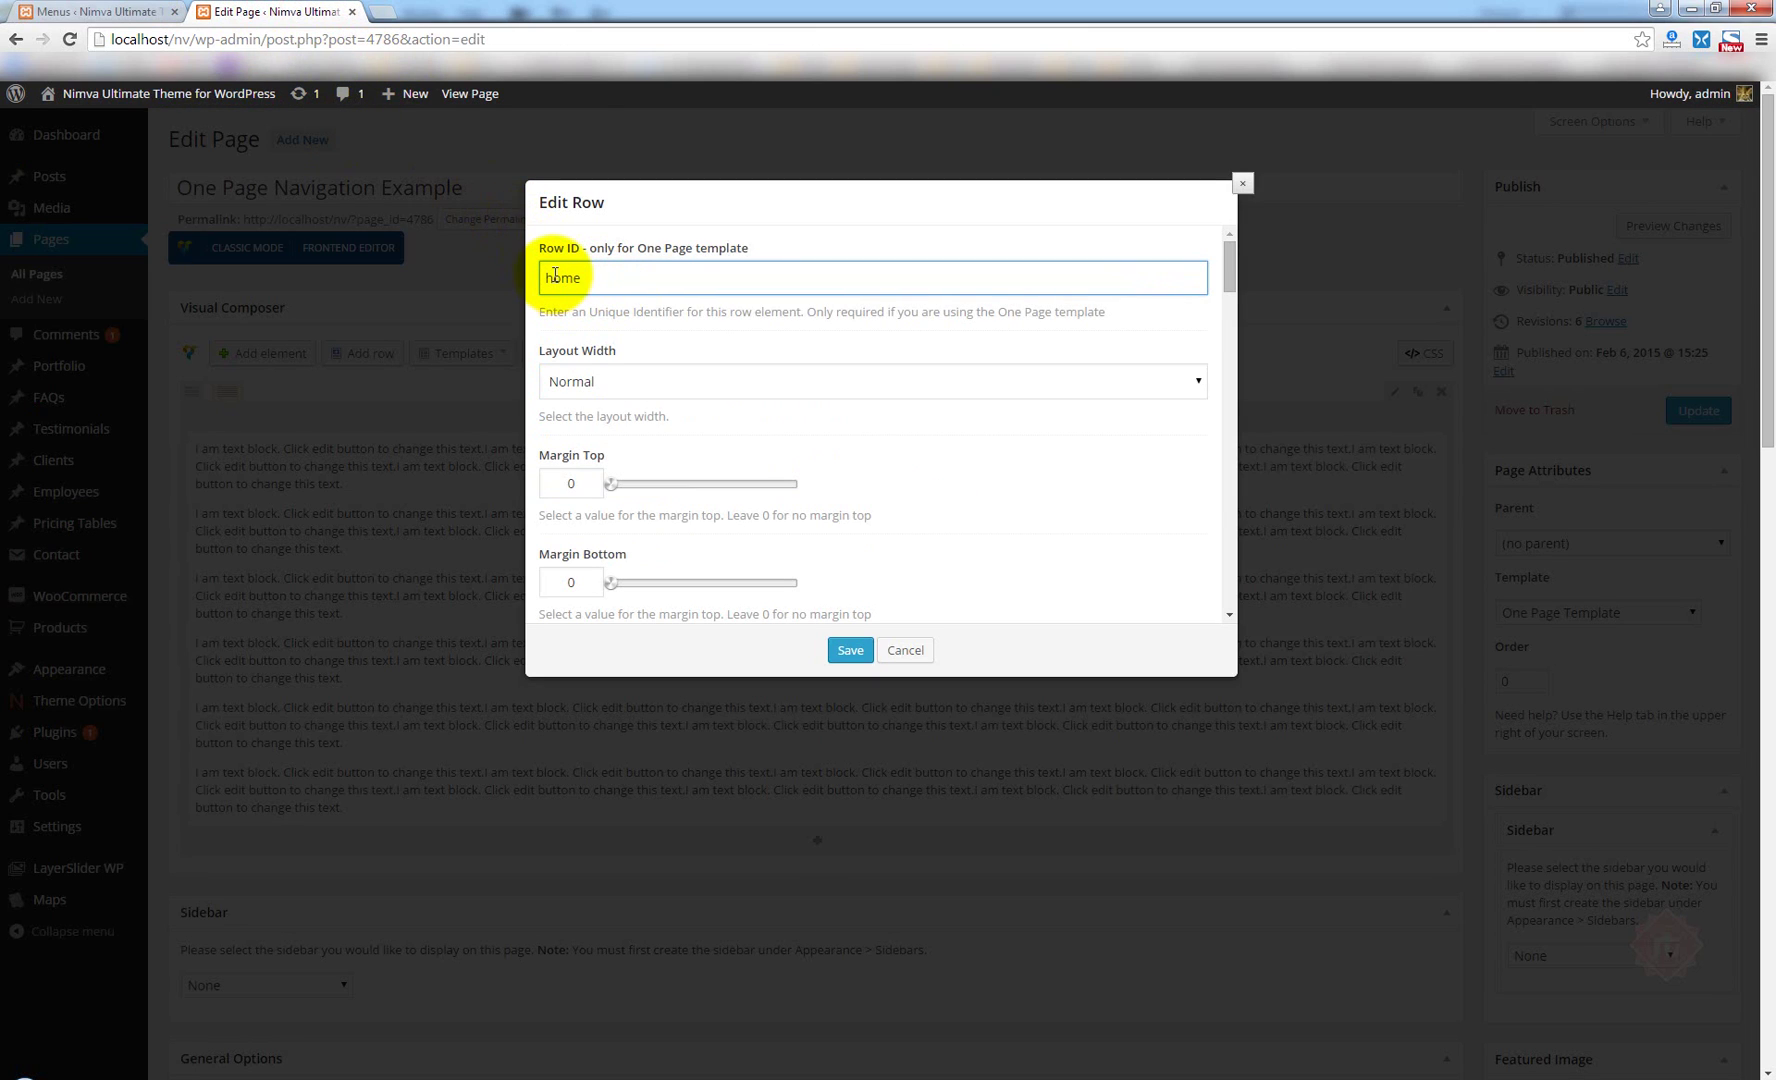
{"action": "left_click_drag", "start_coordinate": [552, 277], "coordinate": [543, 277]}
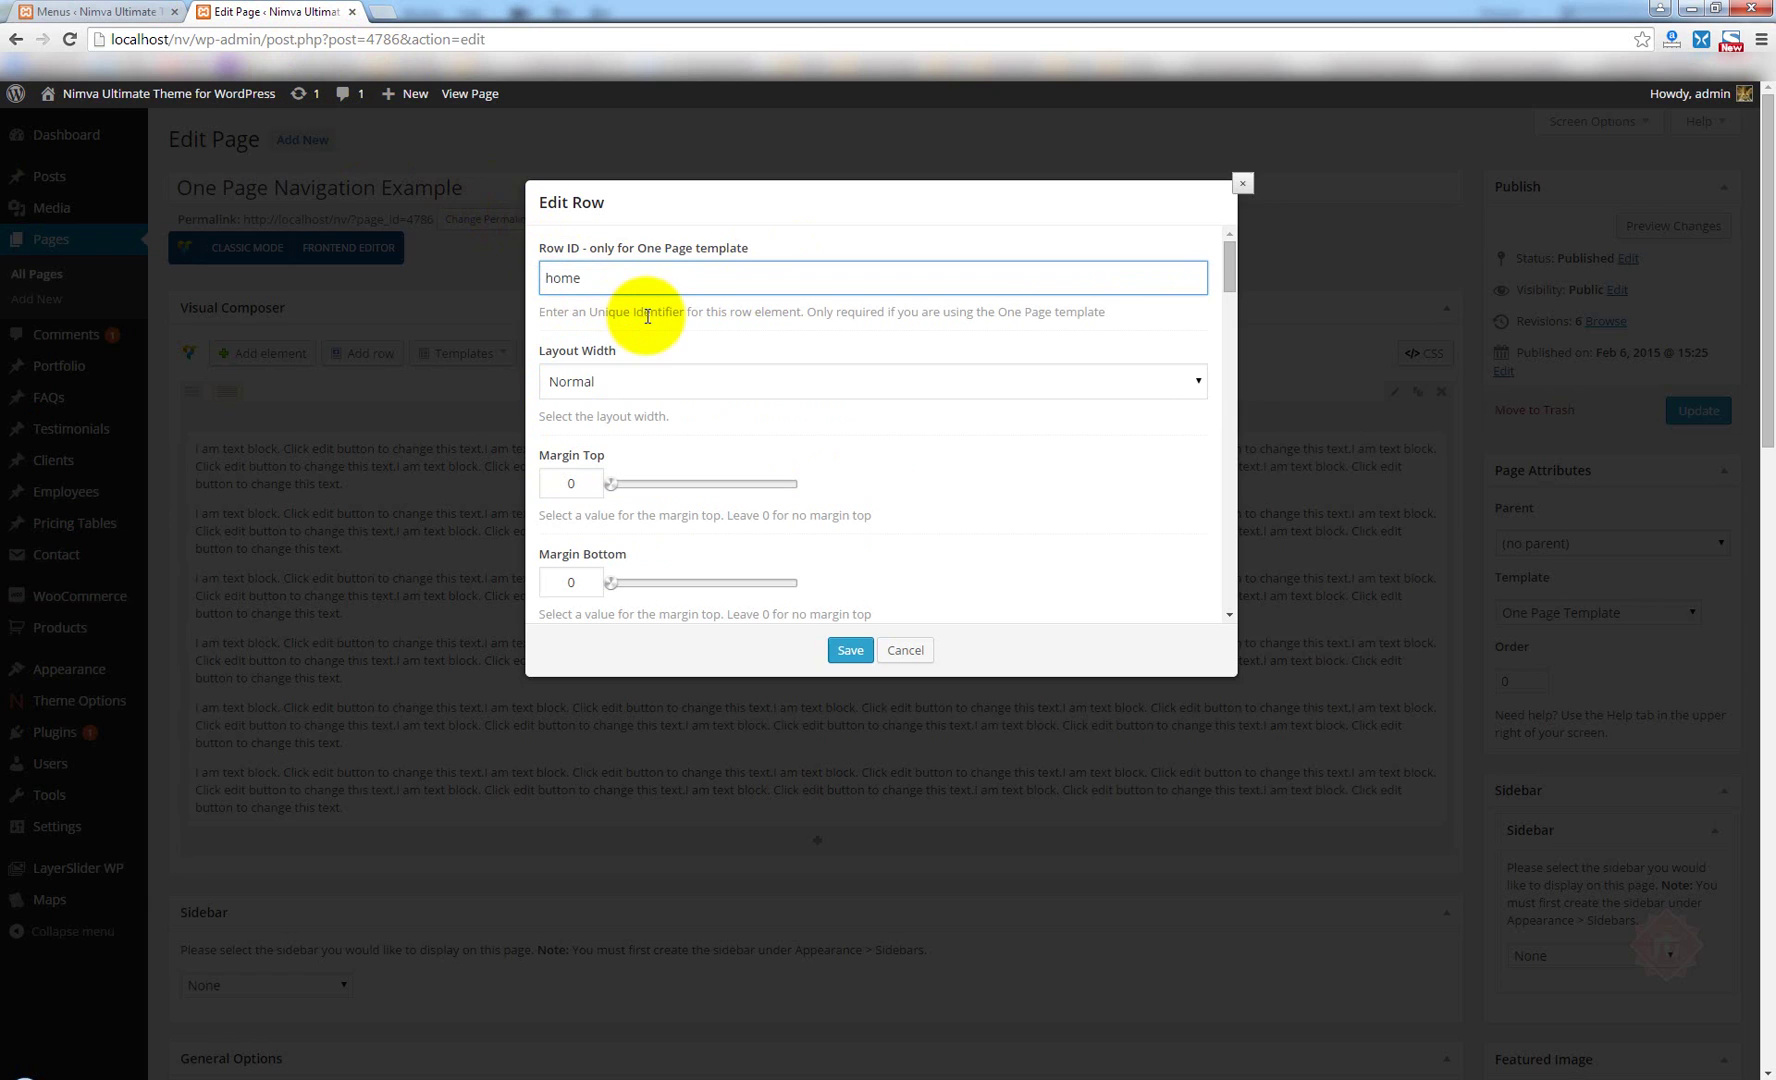
{"action": "left_click", "coordinate": [845, 651]}
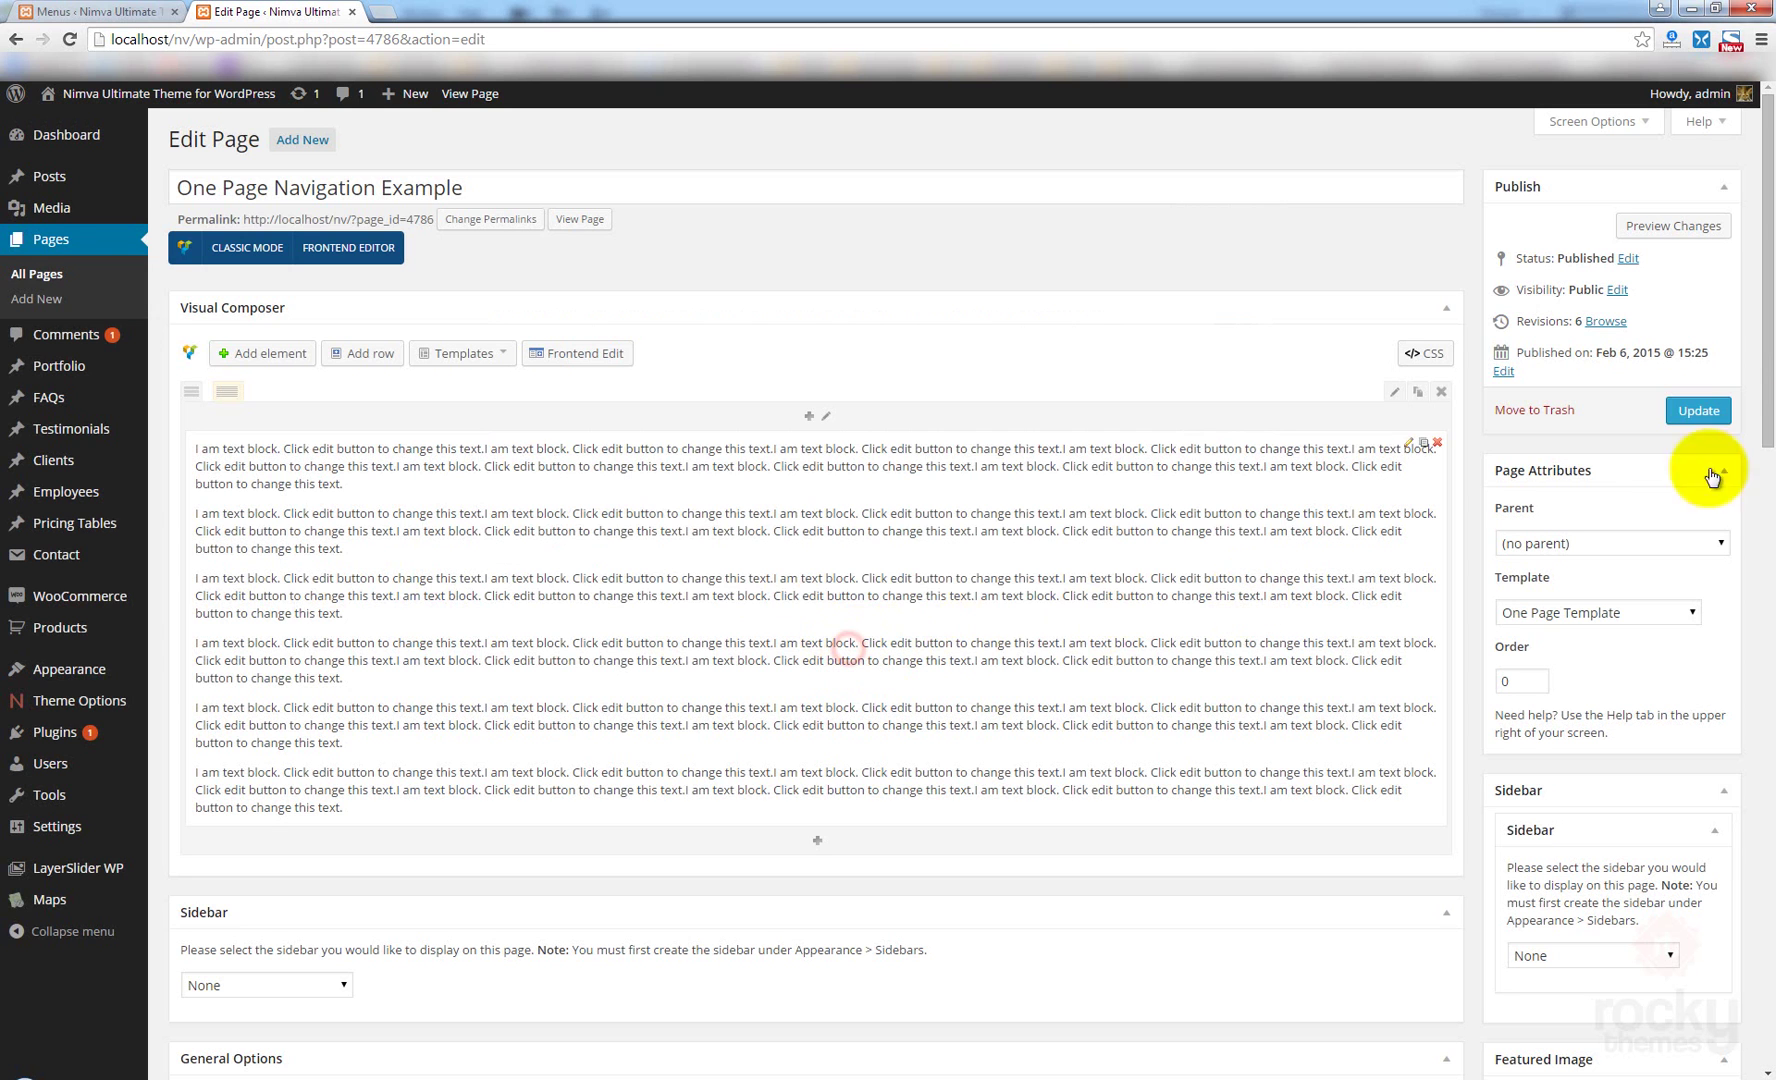
Update the page, then click Home on the live page to confirm it jumps to the top.
{"action": "left_click", "coordinate": [1700, 418]}
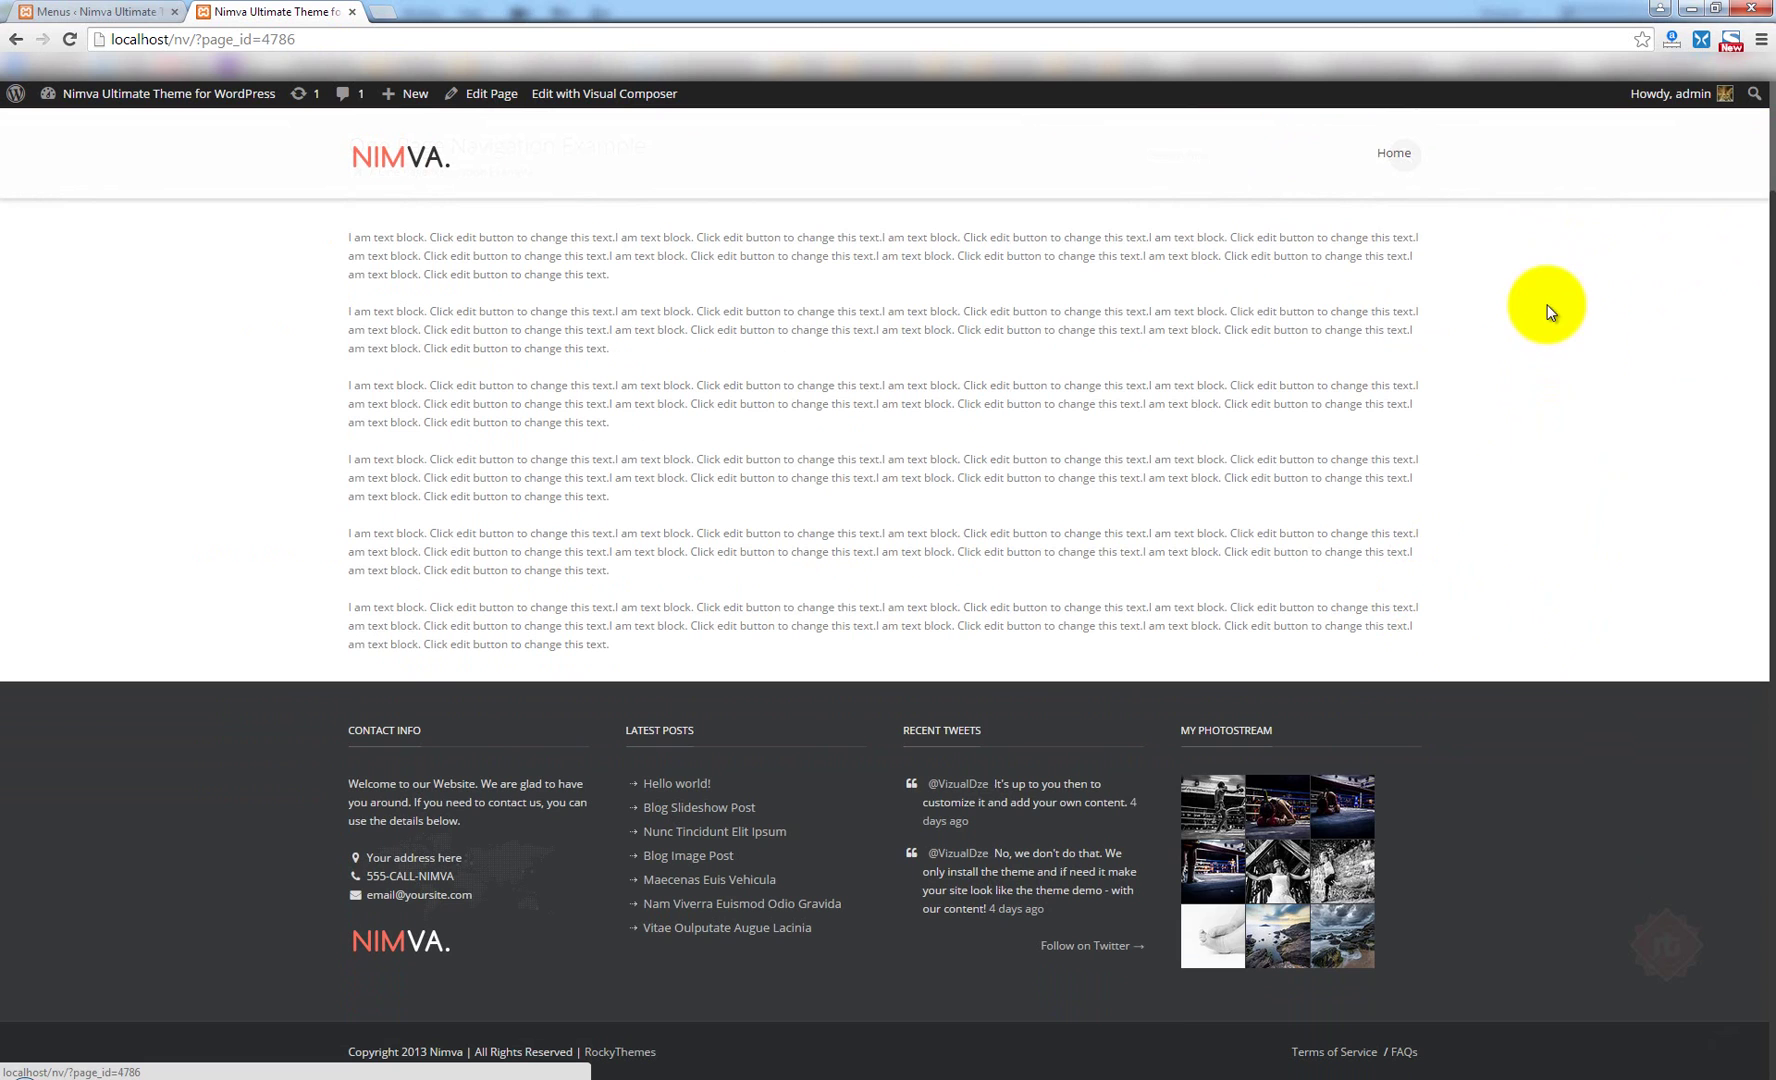
{"action": "left_click", "coordinate": [1384, 160]}
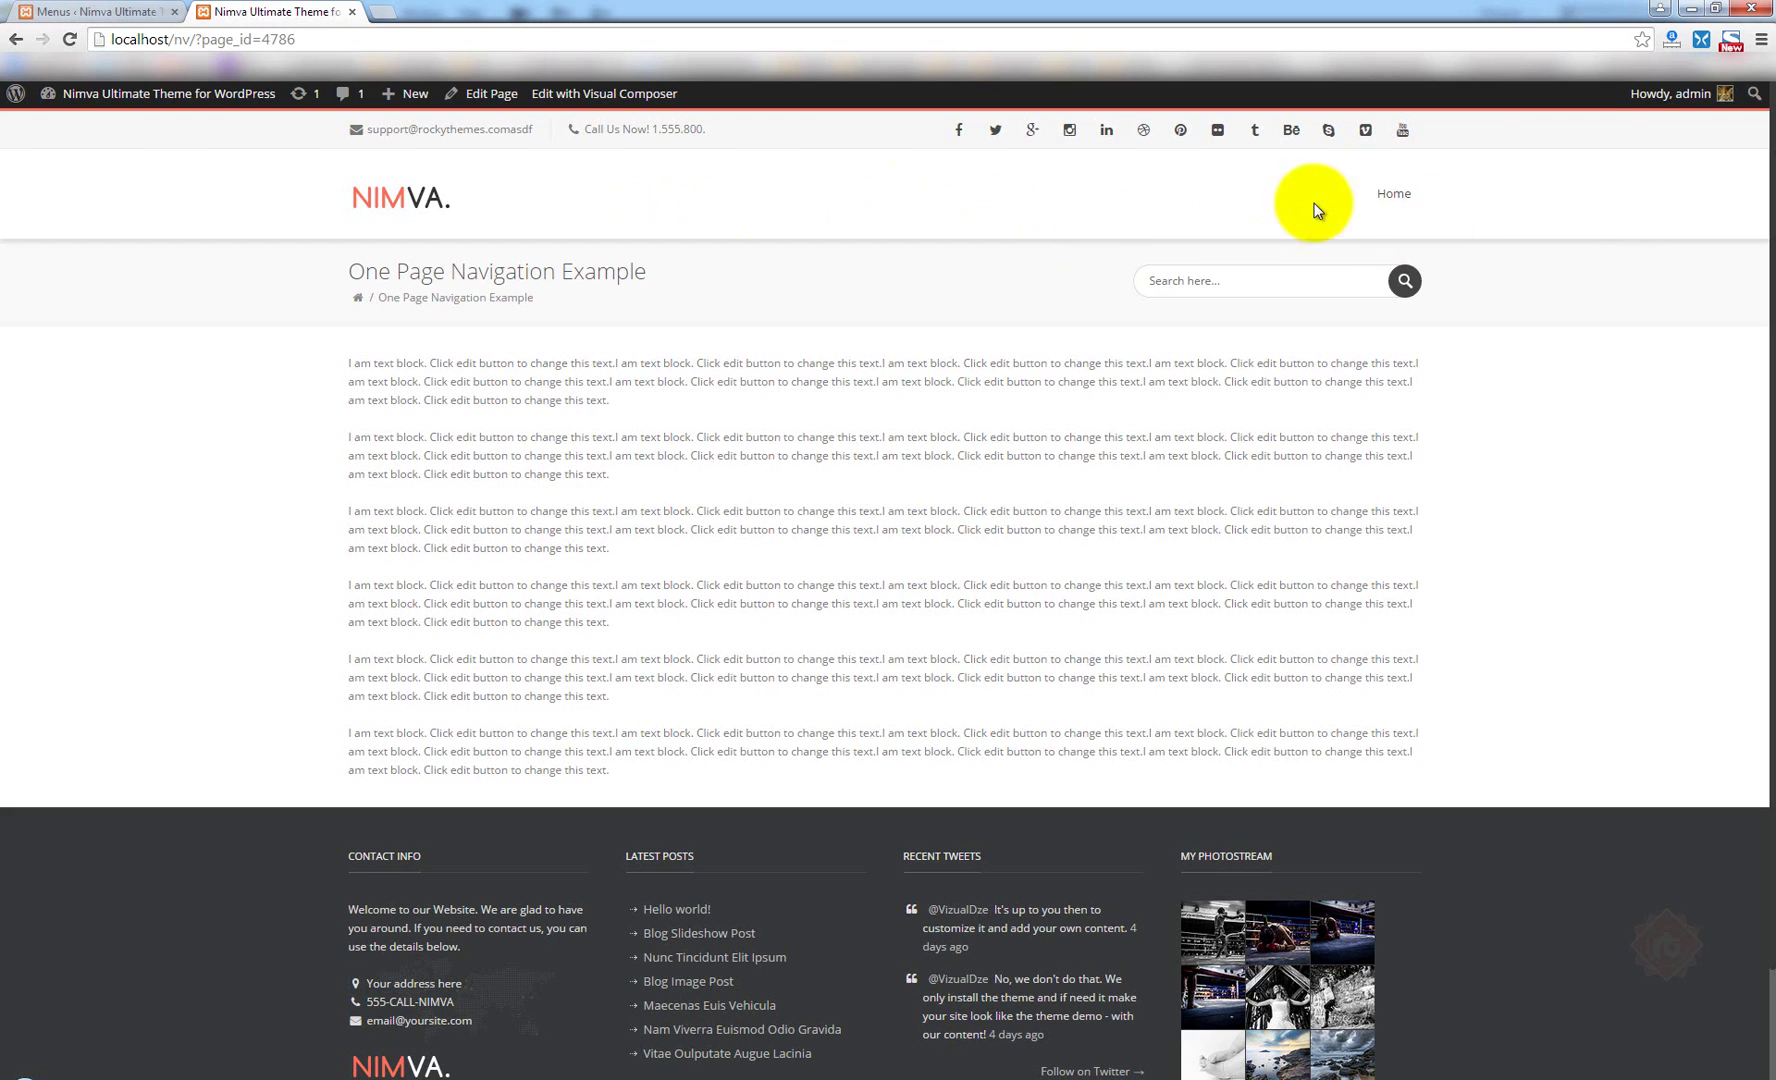
Add a Specials custom link pointing to #specials to the One Page Menu.
{"action": "left_click", "coordinate": [83, 17]}
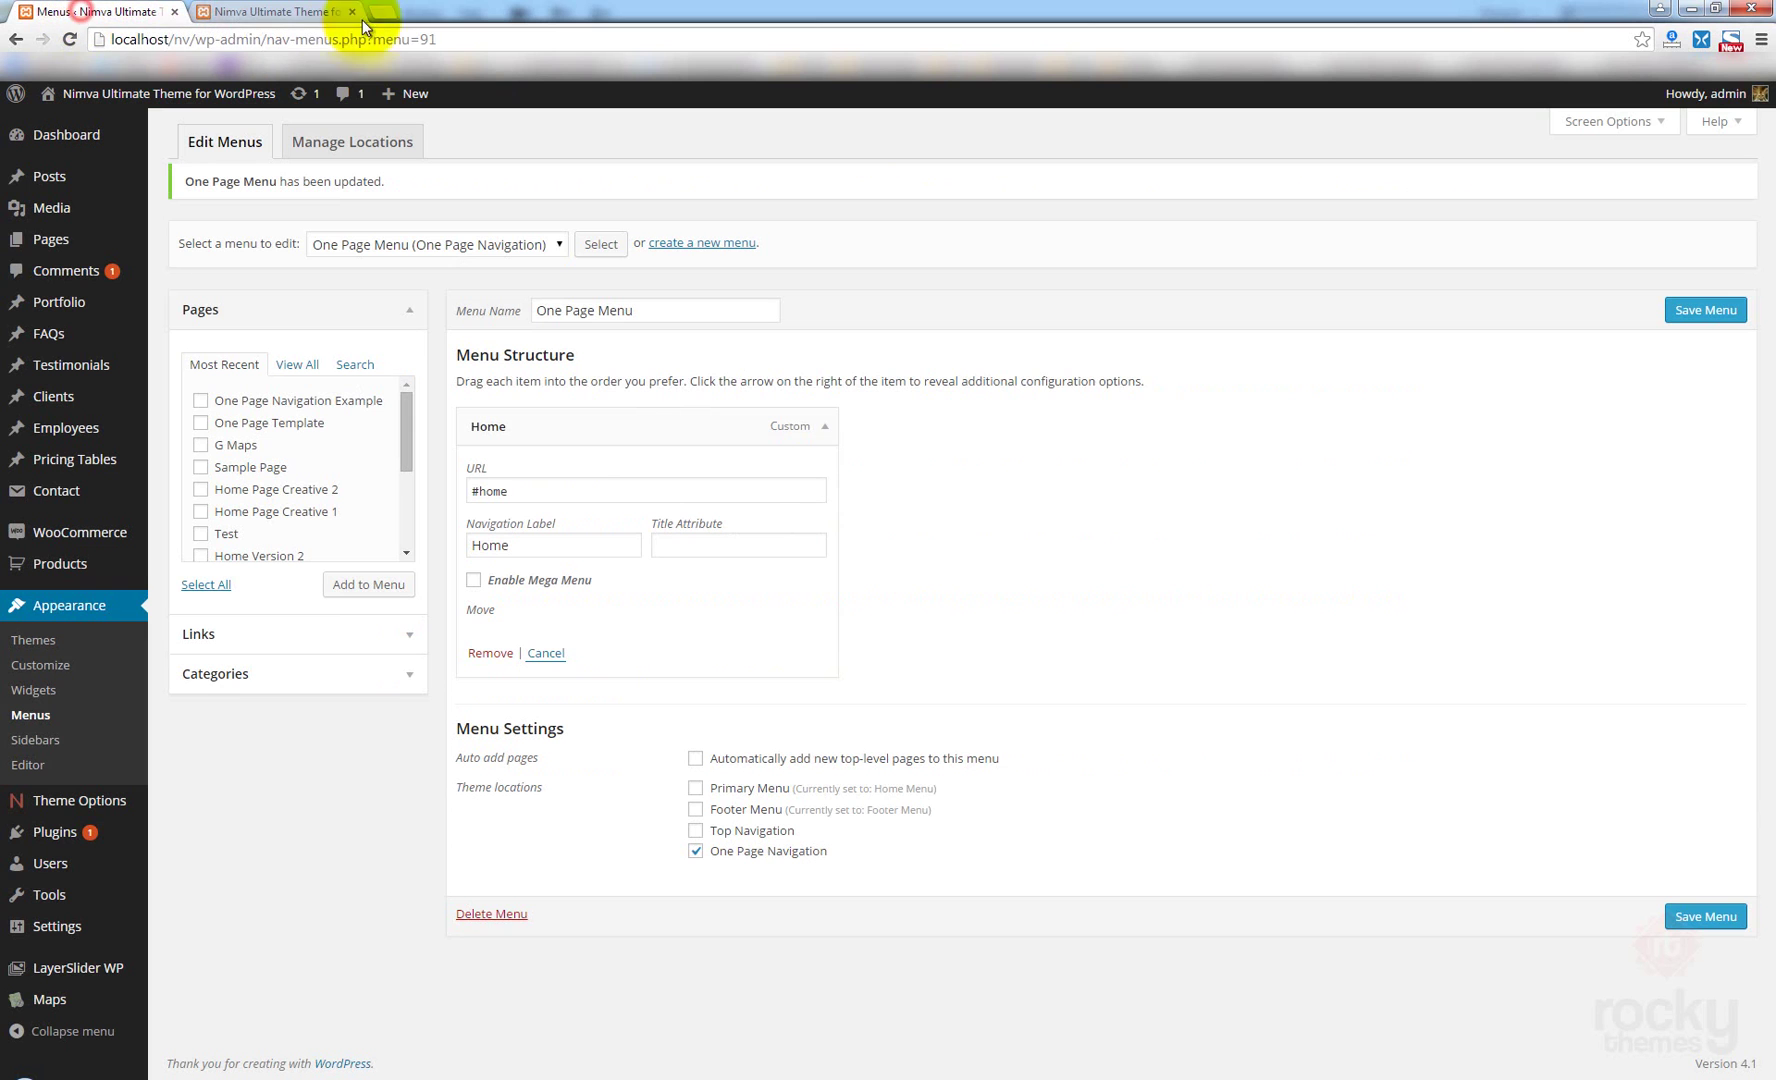
{"action": "left_click", "coordinate": [825, 423]}
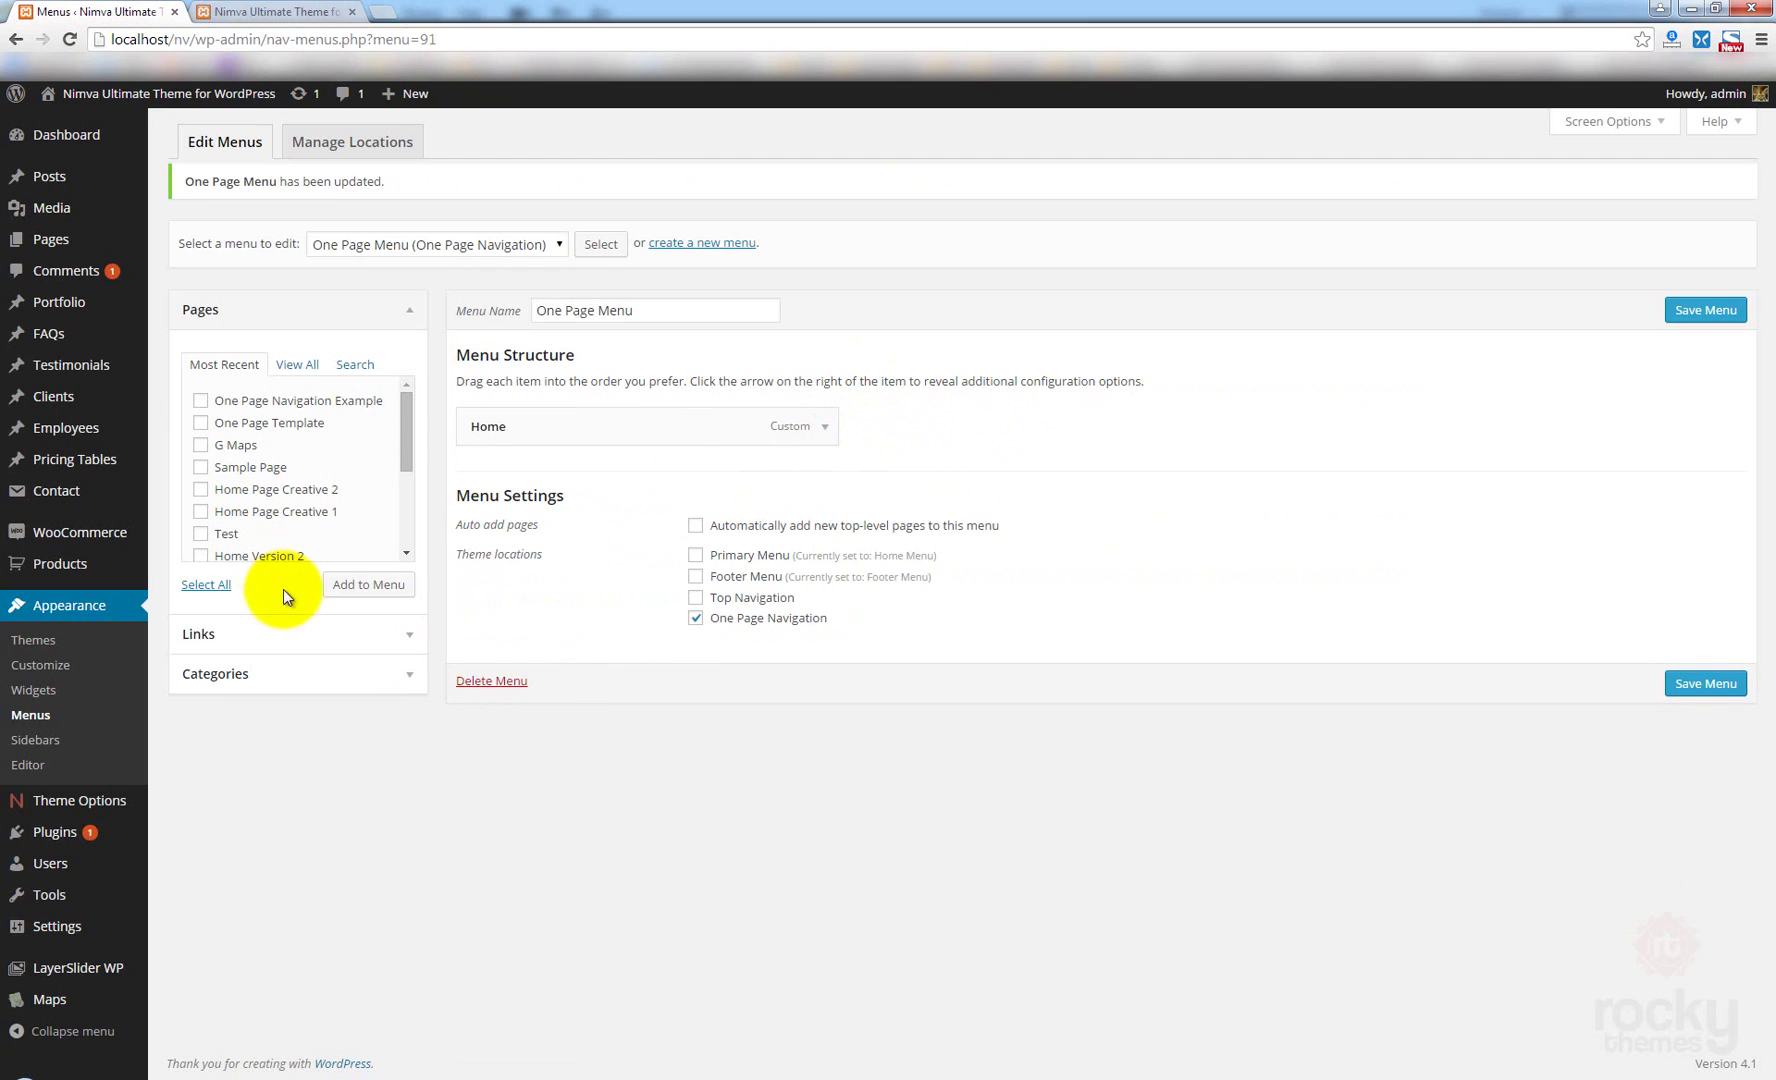
{"action": "left_click", "coordinate": [399, 635]}
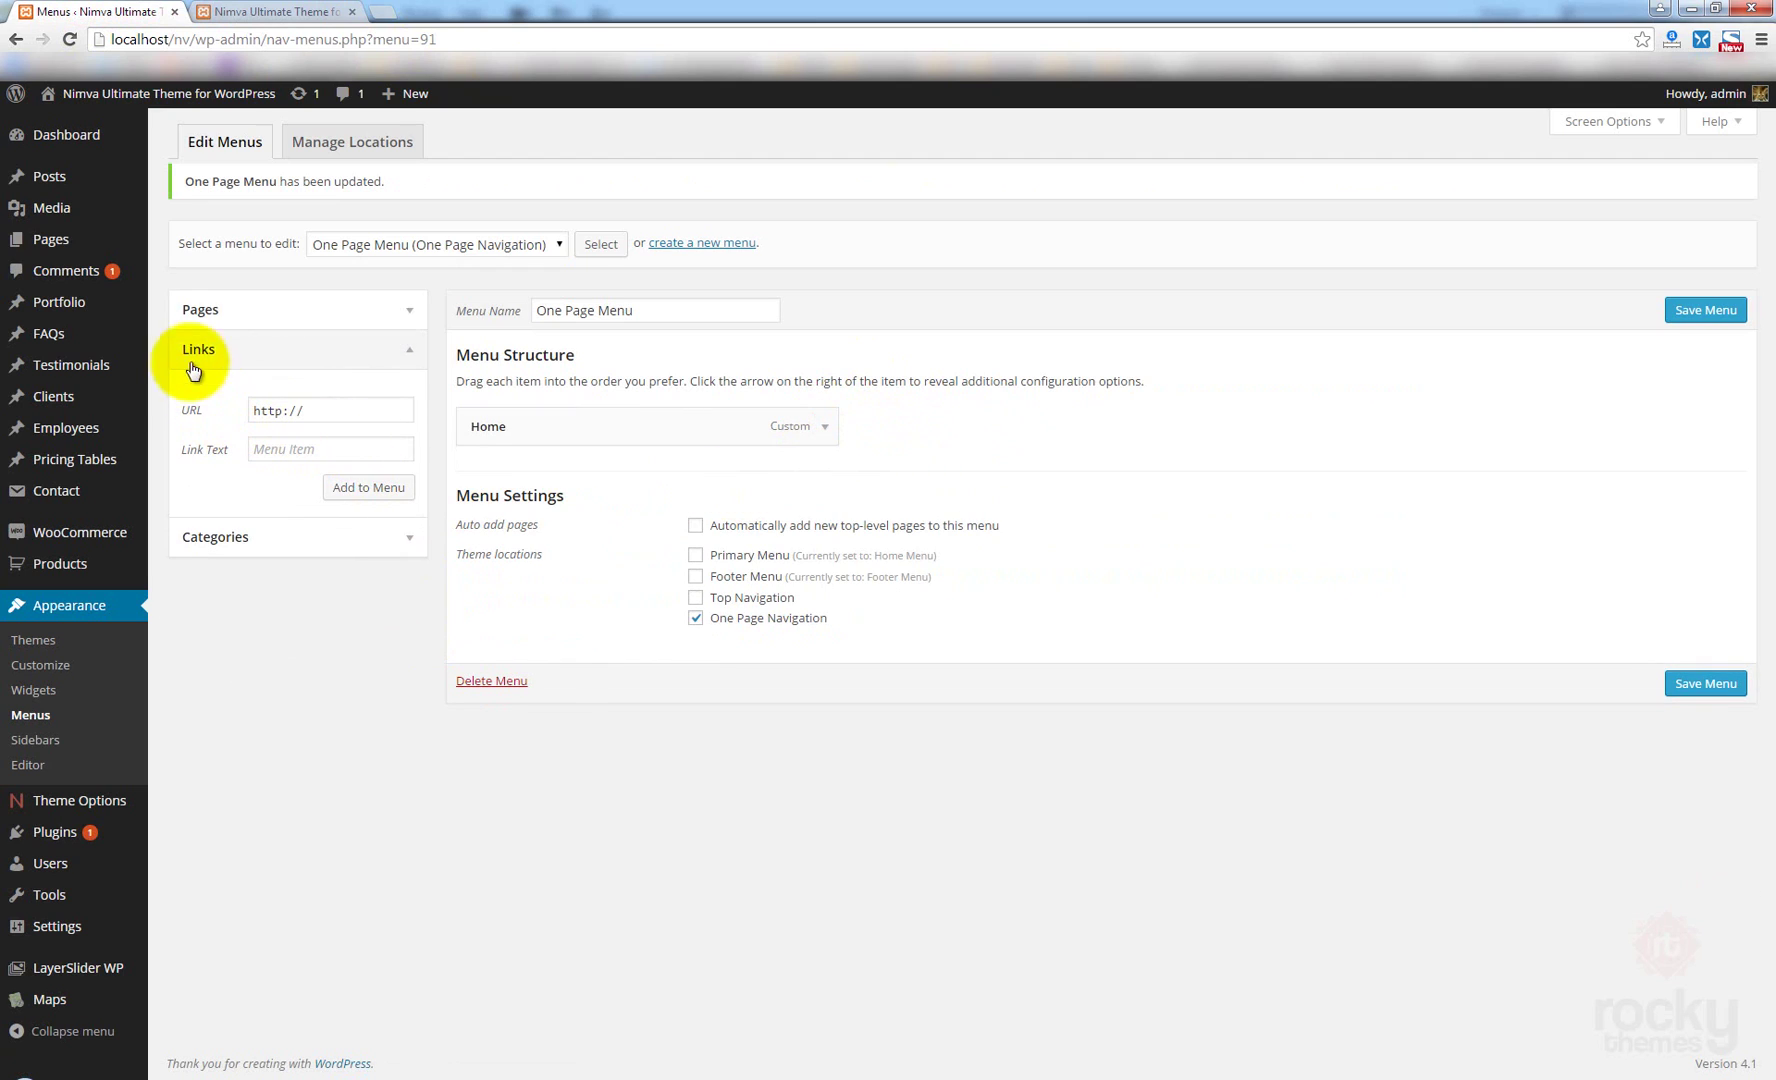
{"action": "left_click", "coordinate": [338, 408]}
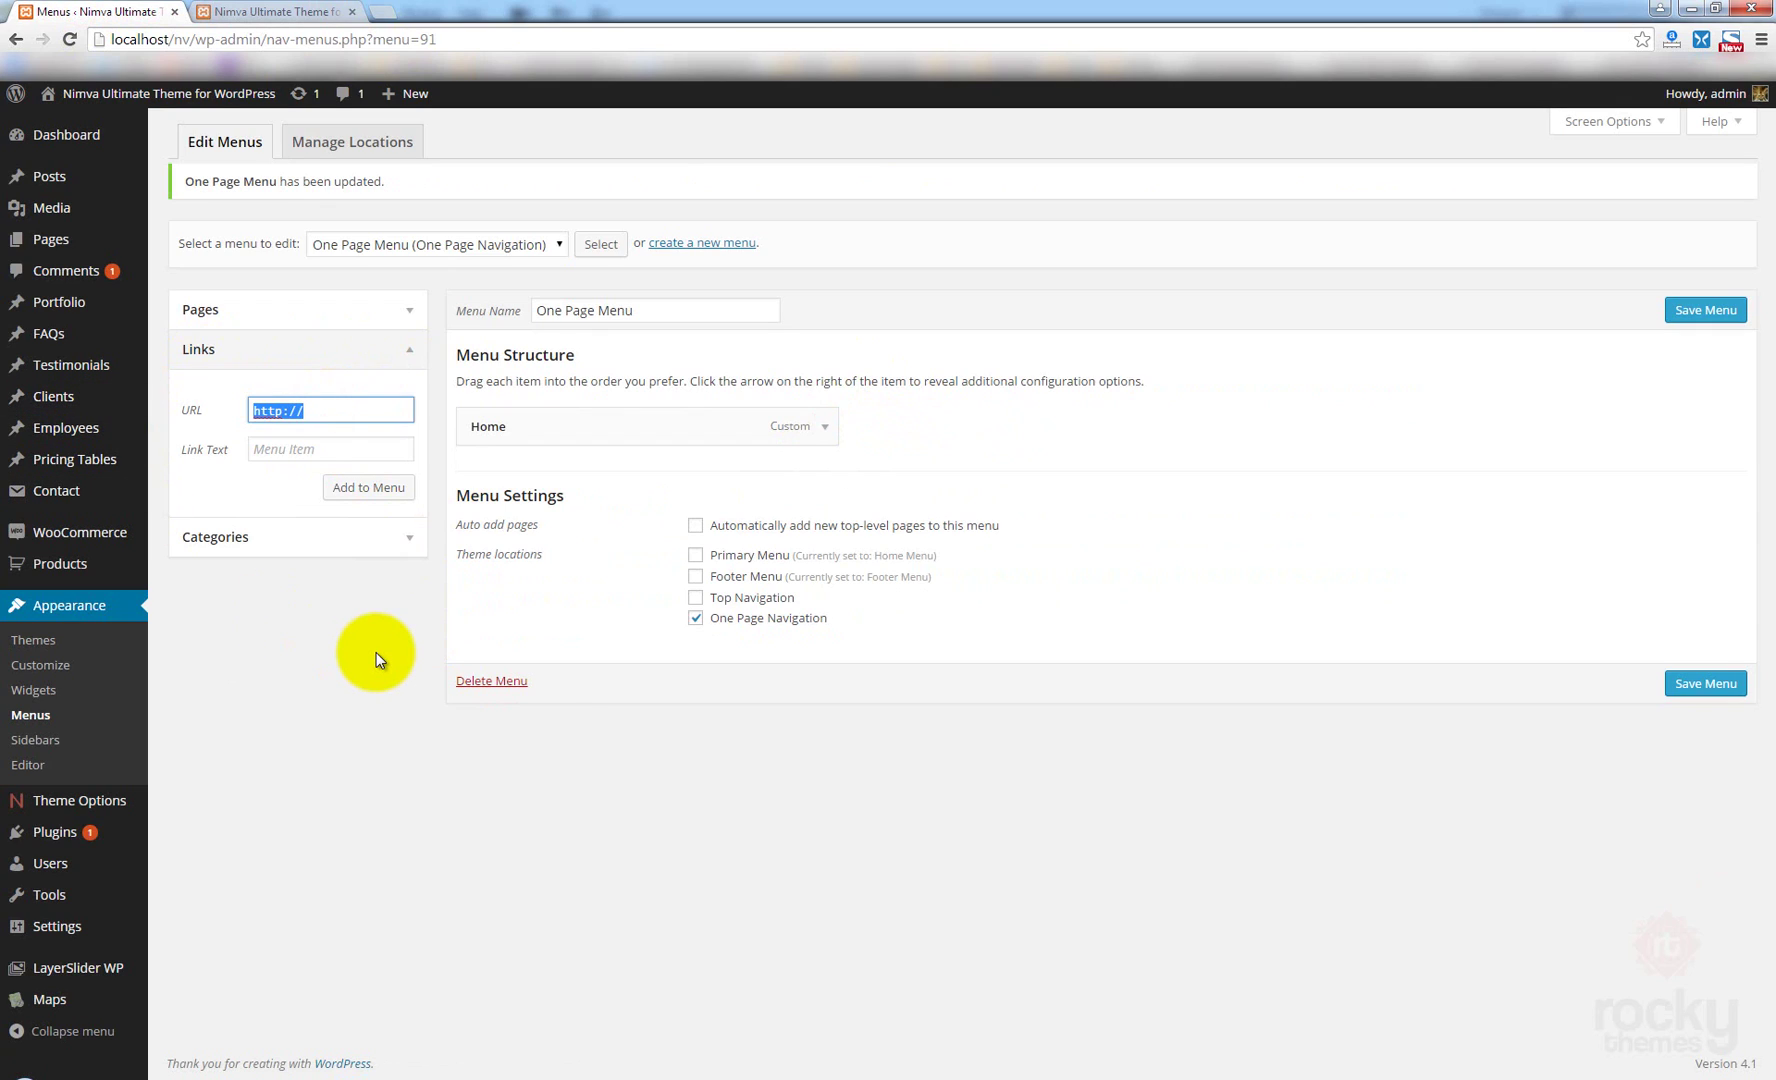
{"action": "type", "text": "#specials"}
{"action": "key", "text": "Tab"}
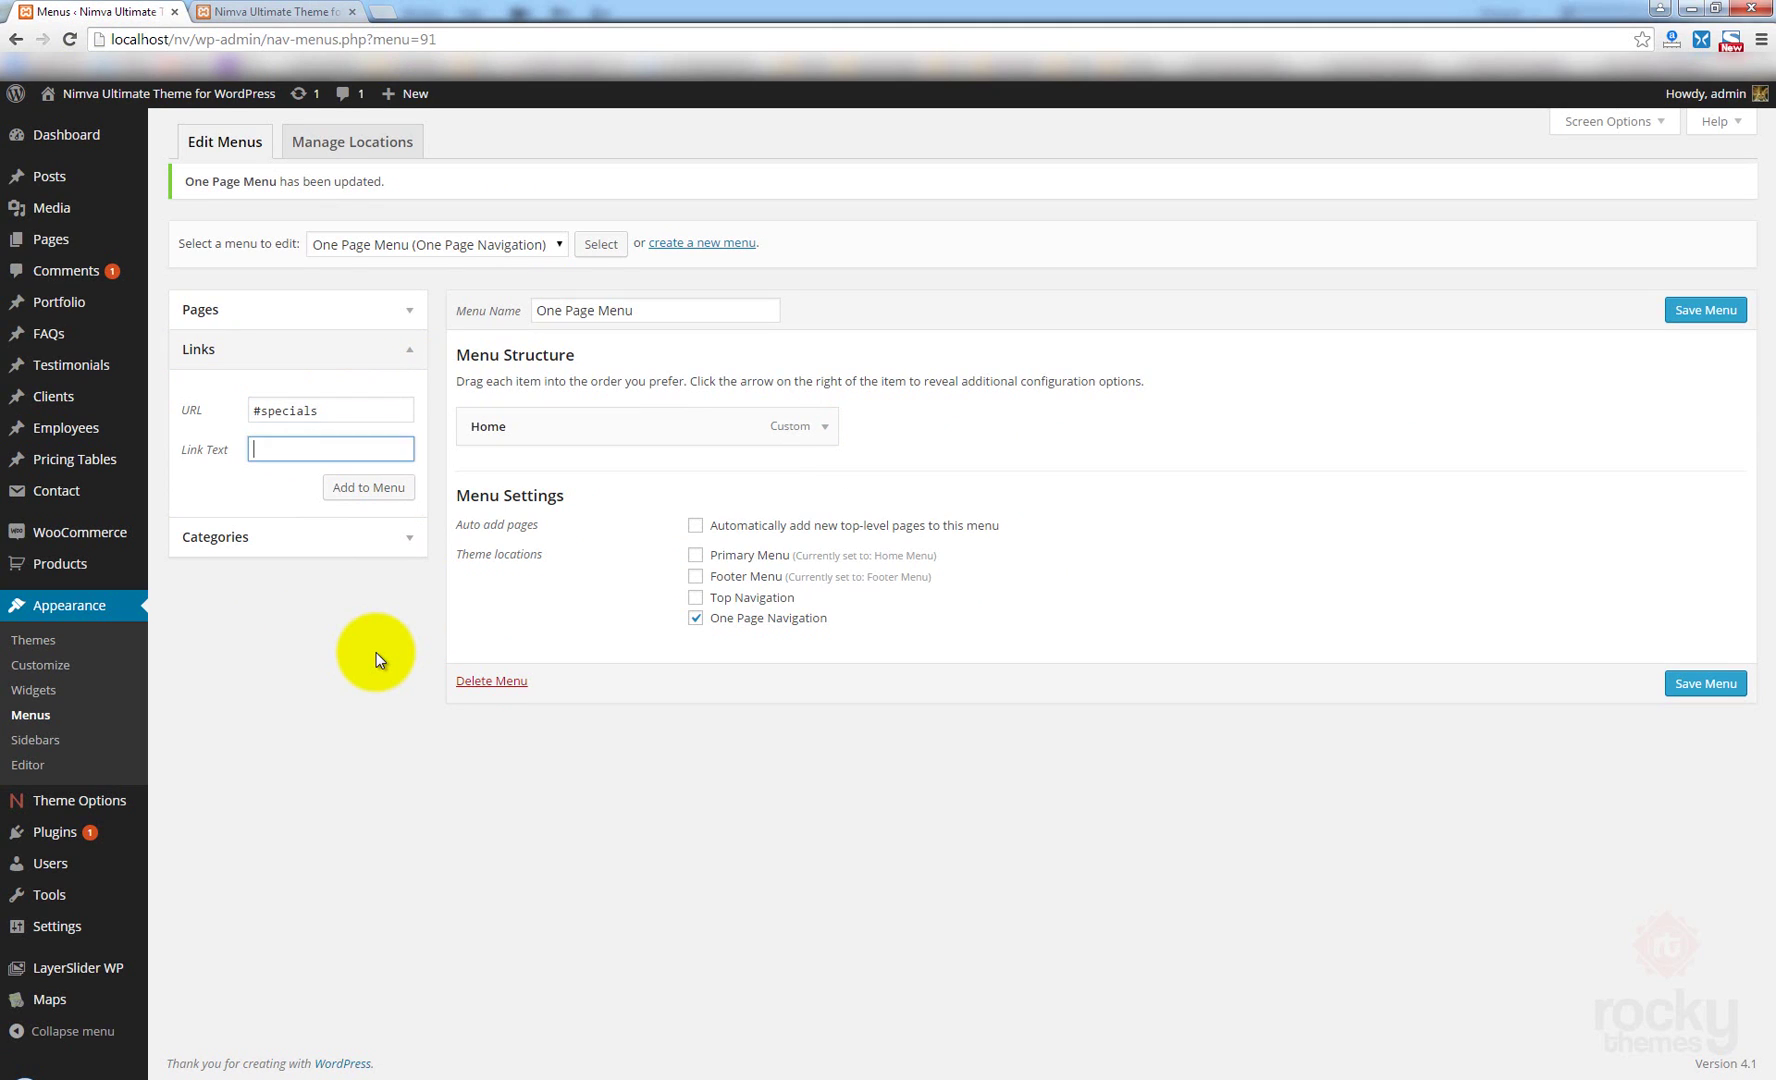
{"action": "type", "text": "Special s"}
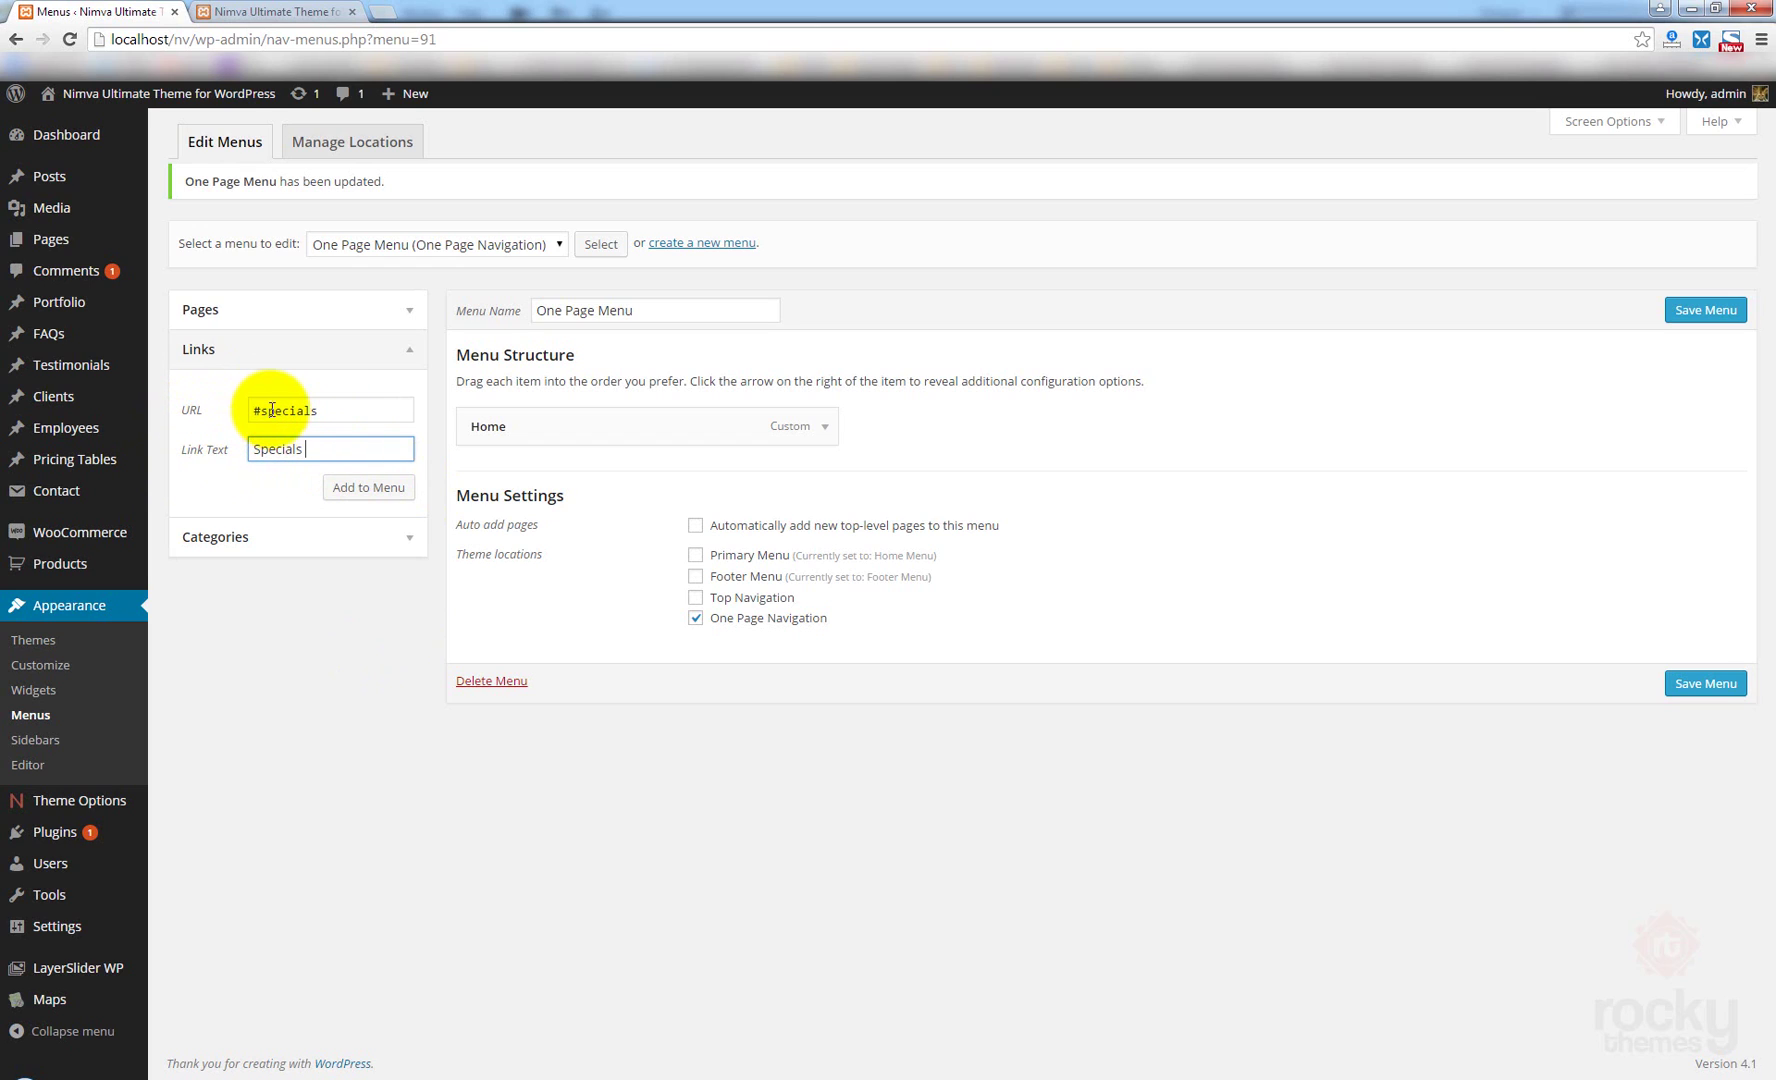
{"action": "mouse_move", "coordinate": [259, 410]}
{"action": "left_mouse_down"}
{"action": "mouse_move", "coordinate": [330, 409]}
{"action": "mouse_move", "coordinate": [268, 410]}
{"action": "left_mouse_up"}
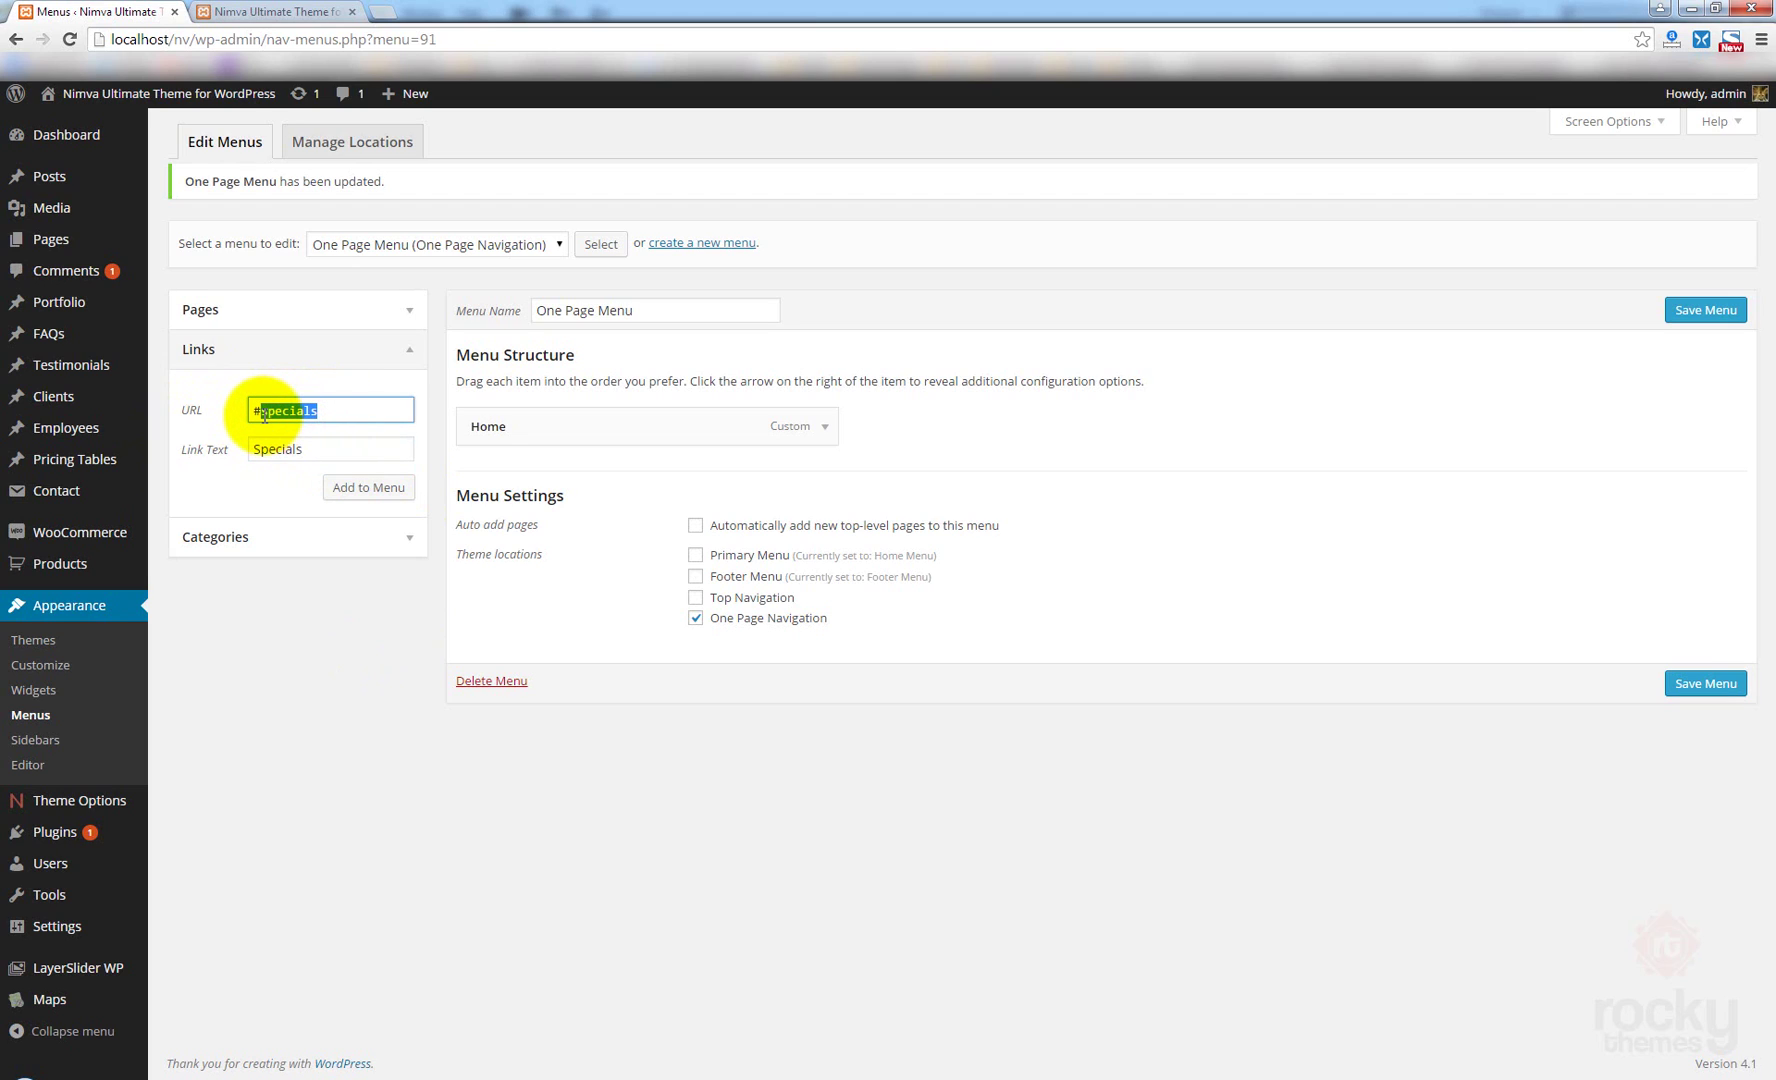
{"action": "left_click", "coordinate": [341, 410]}
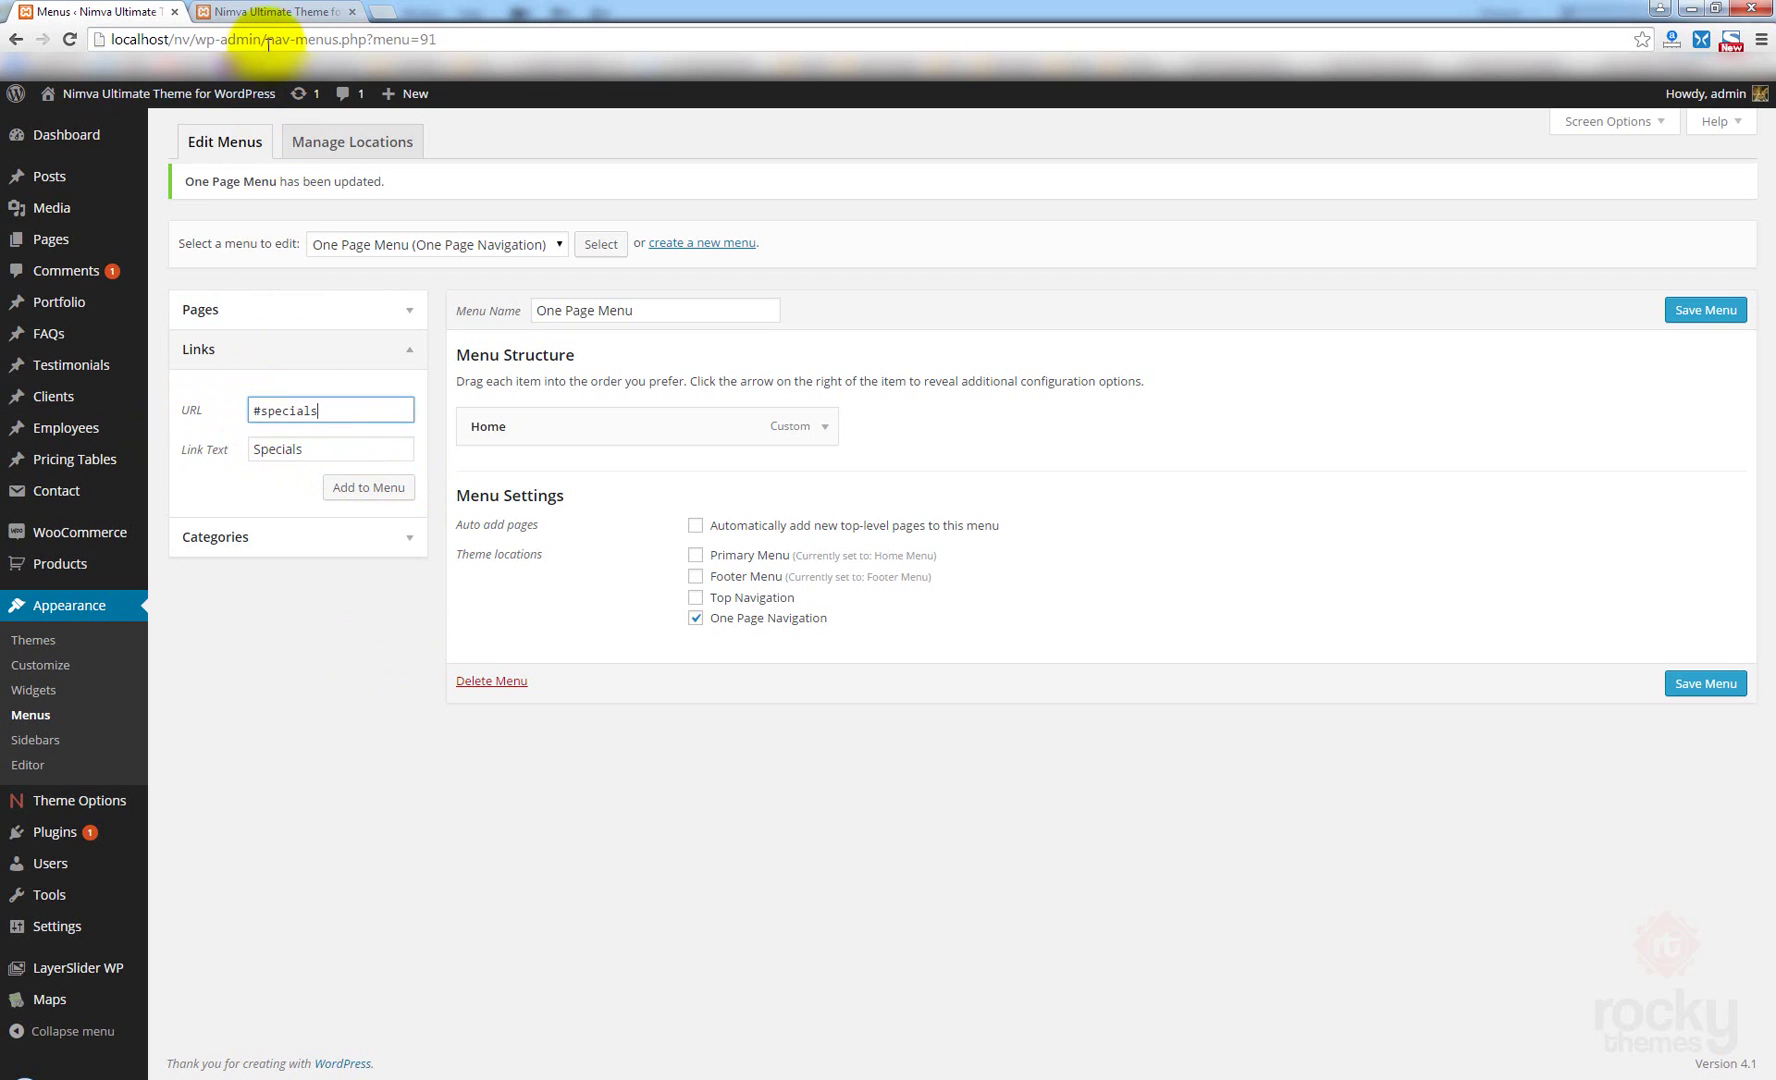
{"action": "left_click", "coordinate": [259, 11]}
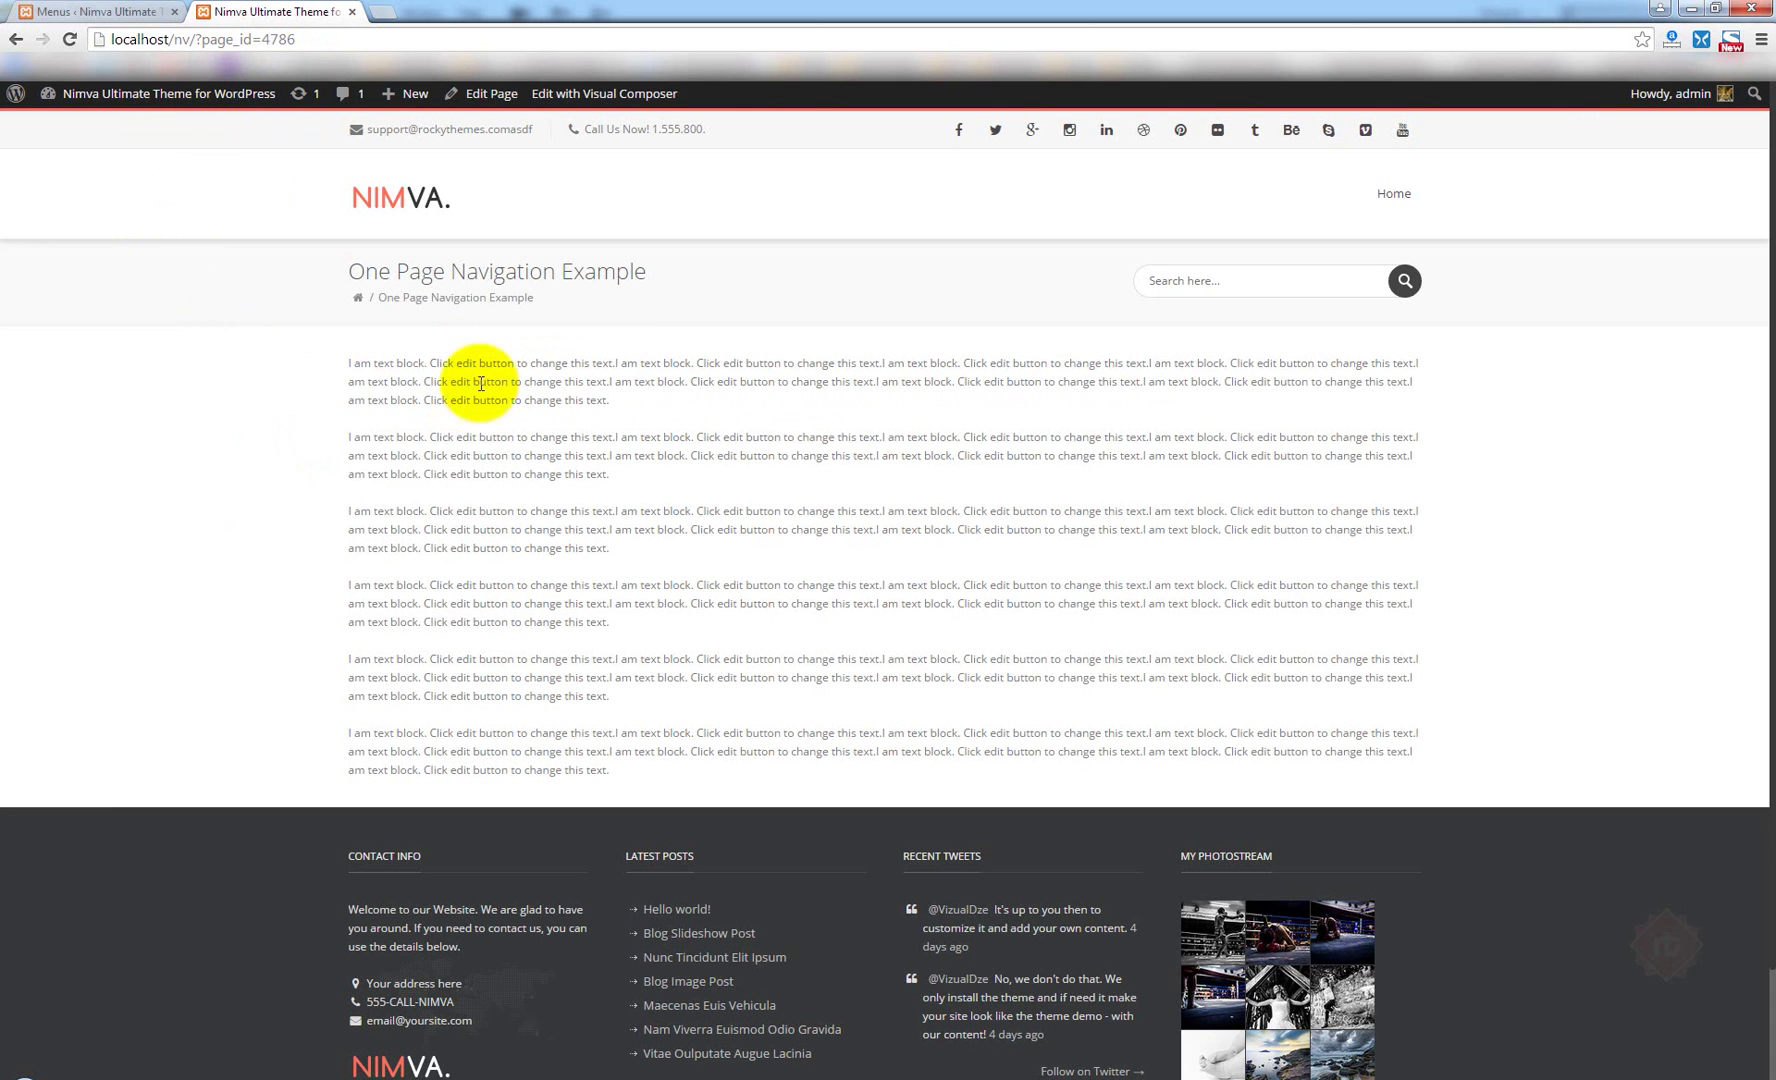
{"action": "left_click", "coordinate": [55, 11]}
{"action": "left_click", "coordinate": [355, 487]}
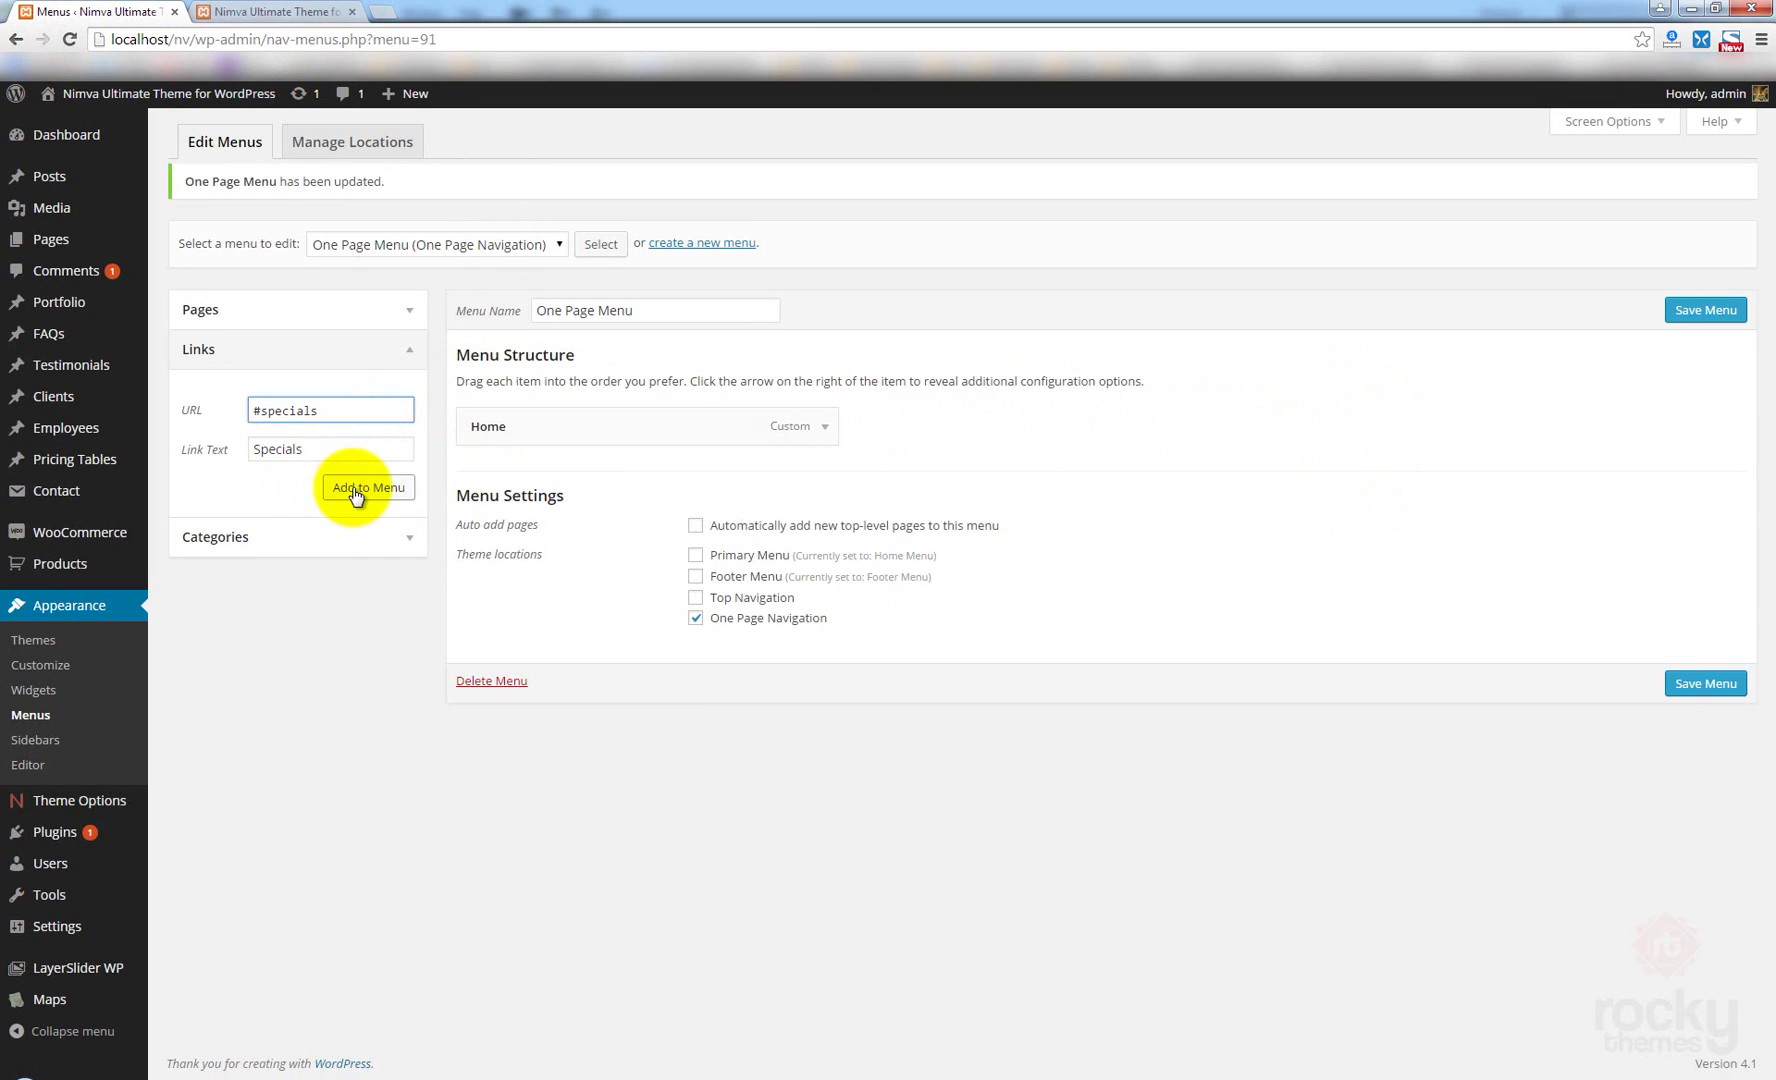
Add an Our Services custom link pointing to #services.
{"action": "left_click", "coordinate": [340, 407]}
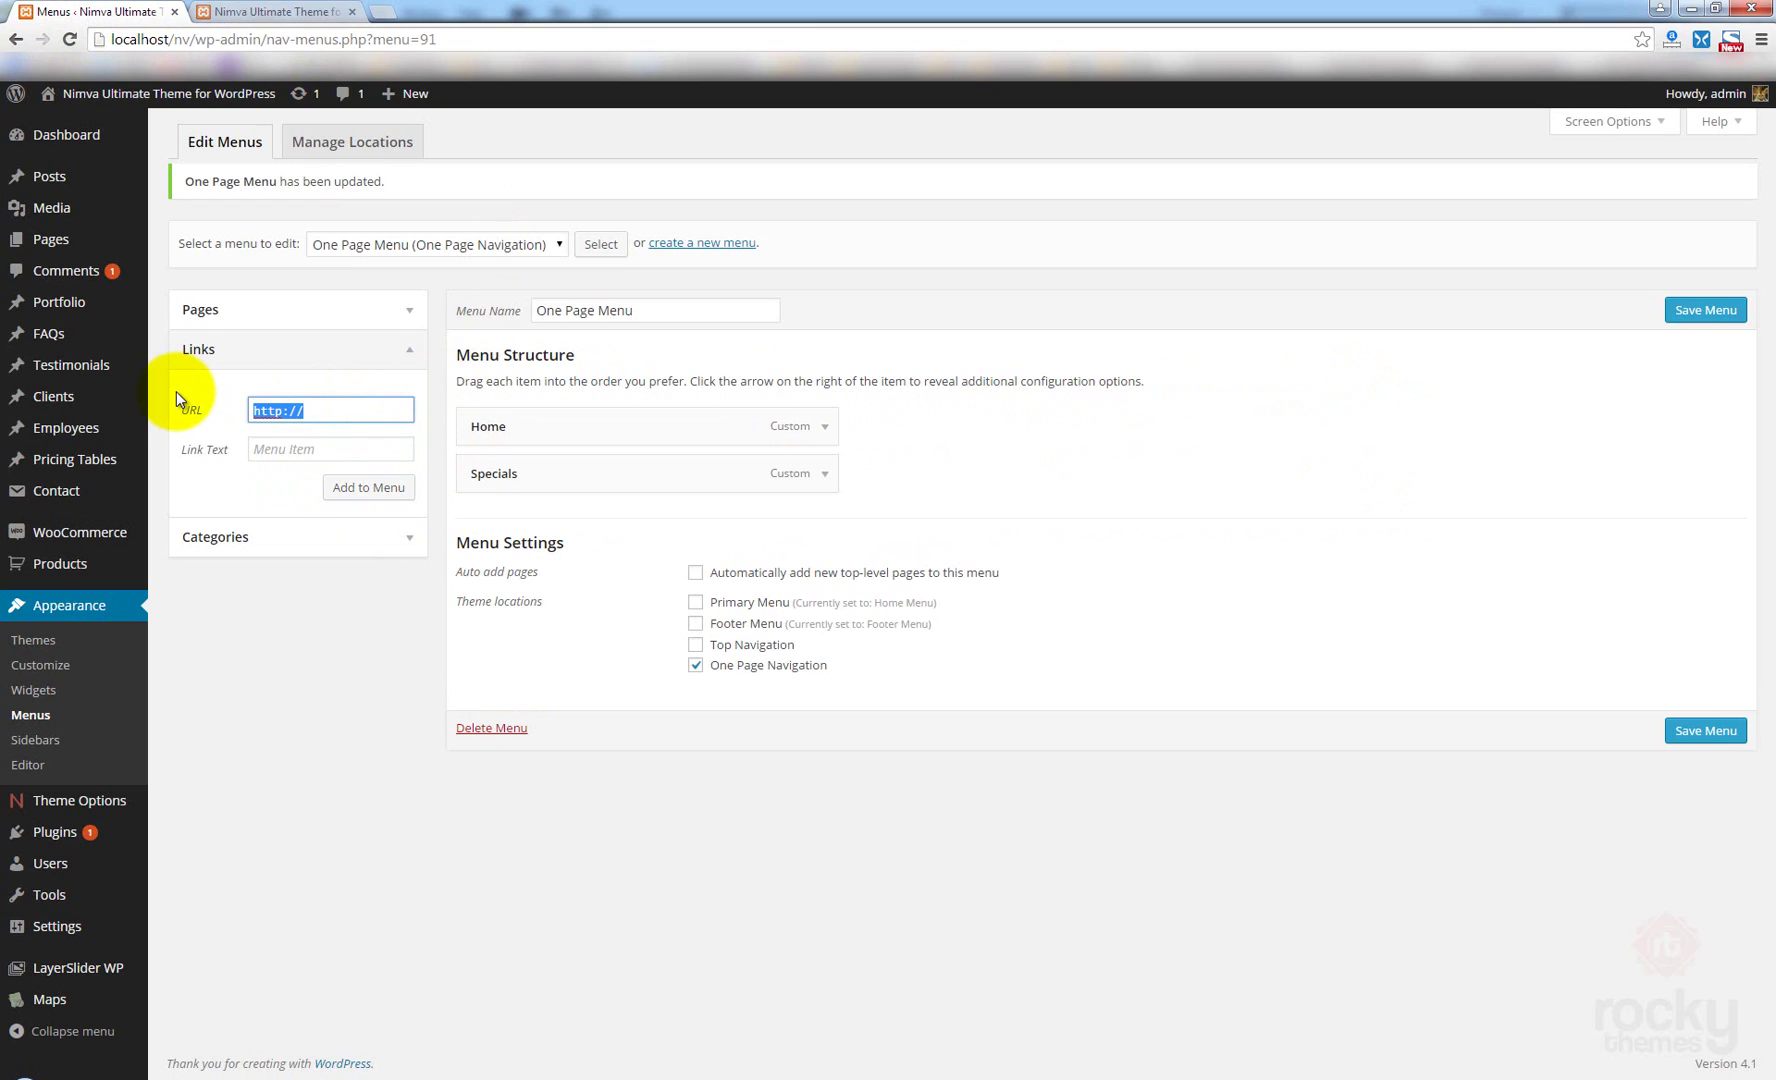
{"action": "type", "text": "#spe"}
{"action": "key", "text": "BackSpace"}
{"action": "key", "text": "BackSpace"}
{"action": "key", "text": "BackSpace"}
{"action": "key", "text": "BackSpace"}
{"action": "type", "text": "#services"}
{"action": "key", "text": "Tab"}
{"action": "type", "text": "Ser"}
{"action": "key", "text": "BackSpace"}
{"action": "key", "text": "BackSpace"}
{"action": "key", "text": "BackSpace"}
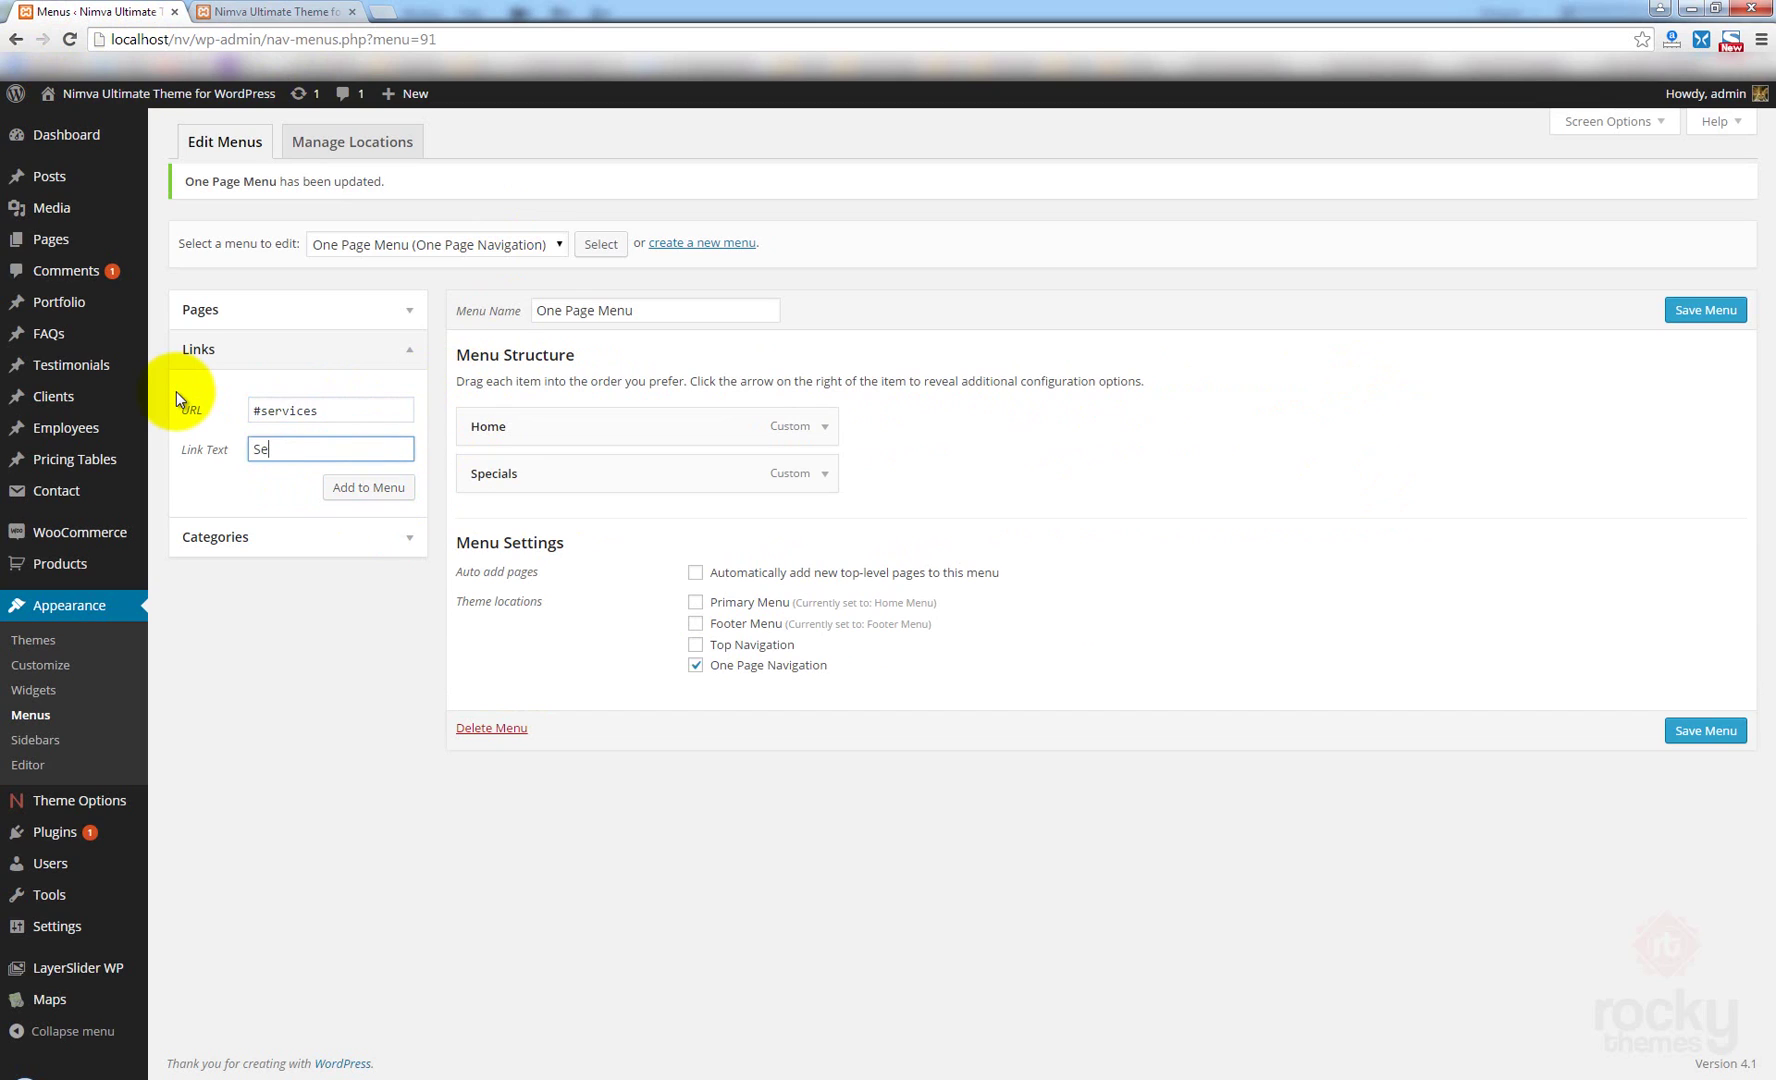
{"action": "type", "text": "Our Services"}
{"action": "left_click", "coordinate": [369, 487]}
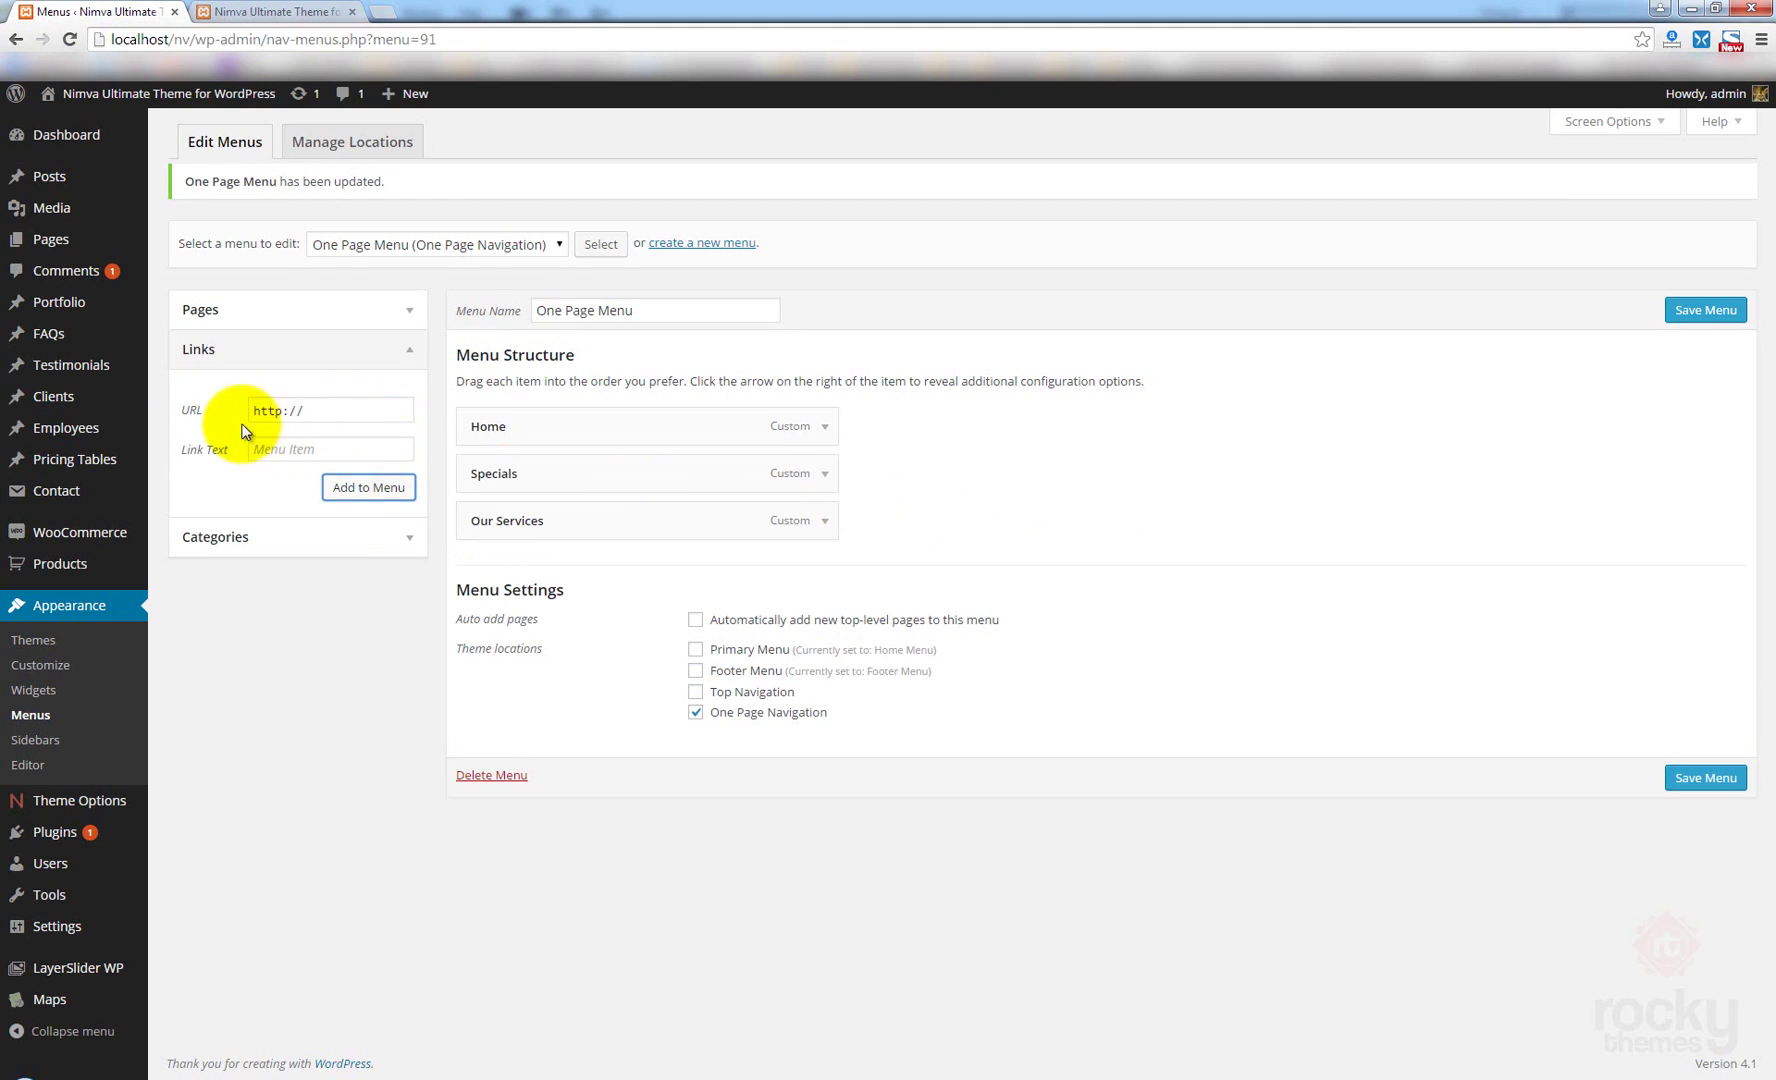
Add the Contact Us link to #contact and save the menu.
{"action": "left_click", "coordinate": [332, 409]}
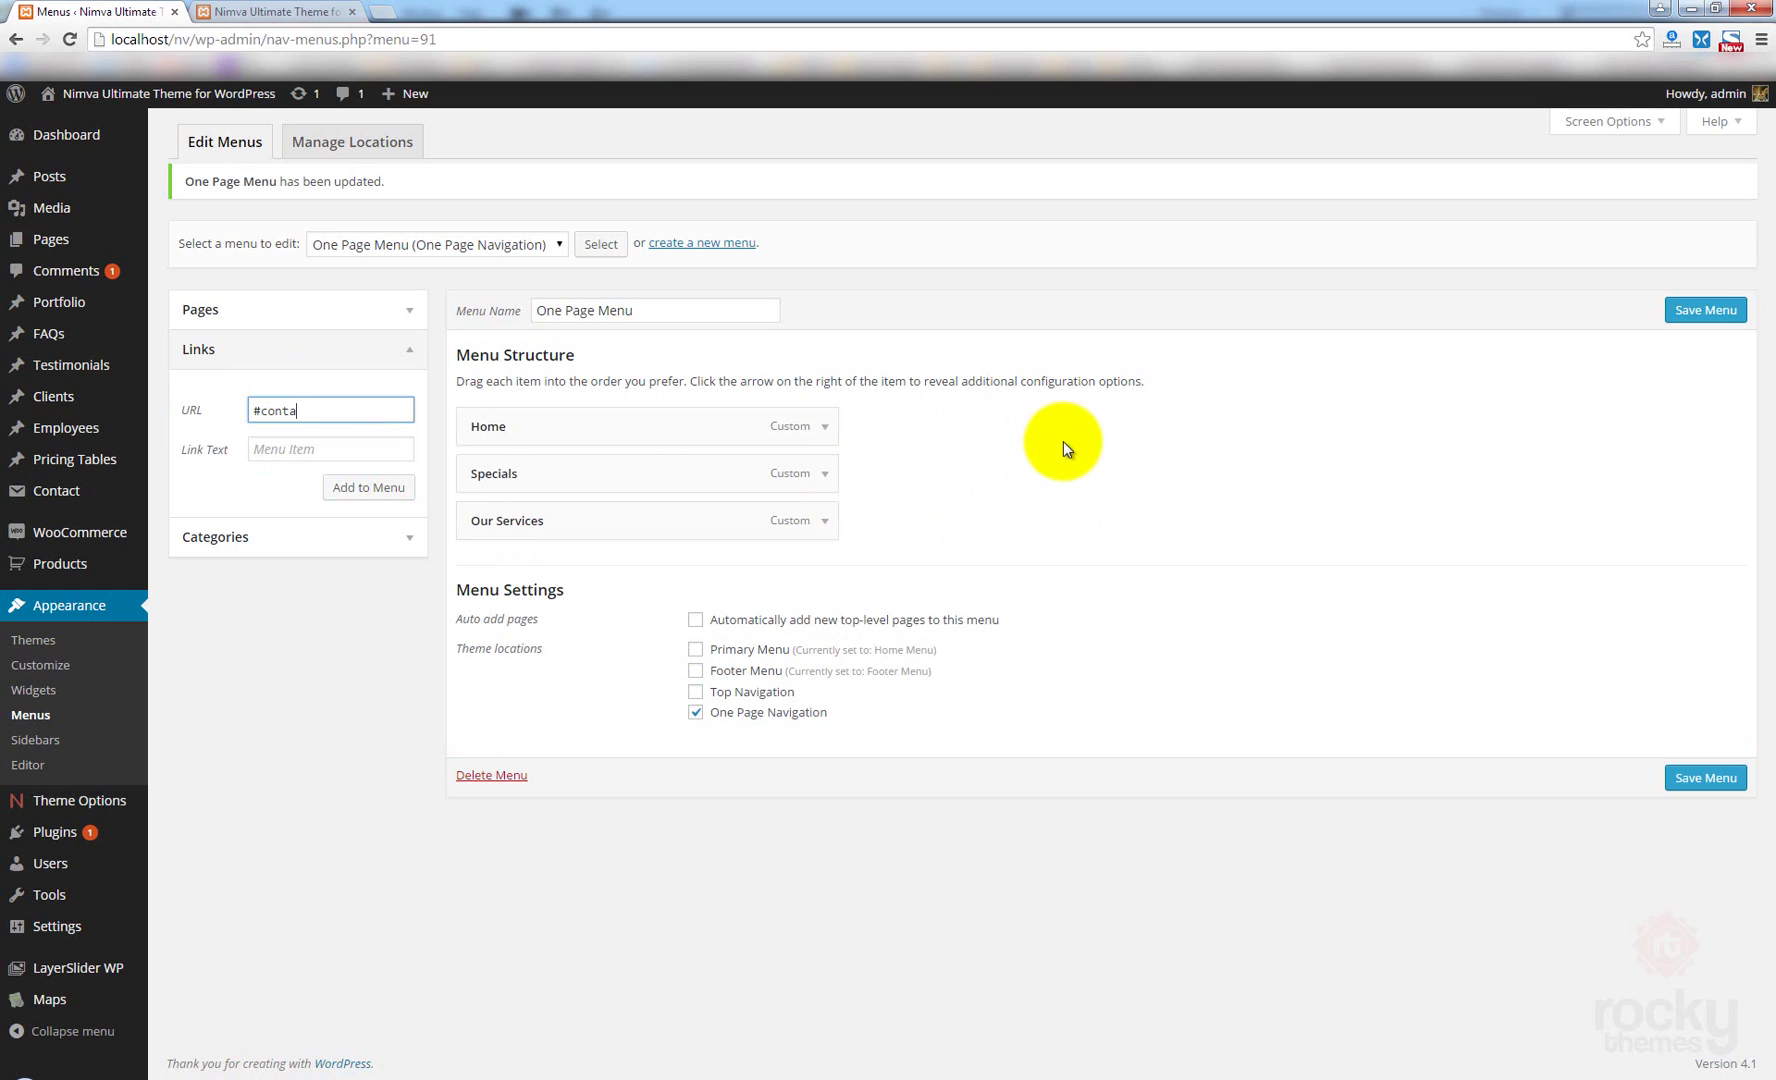
{"action": "type", "text": "#contact"}
{"action": "key", "text": "Tab"}
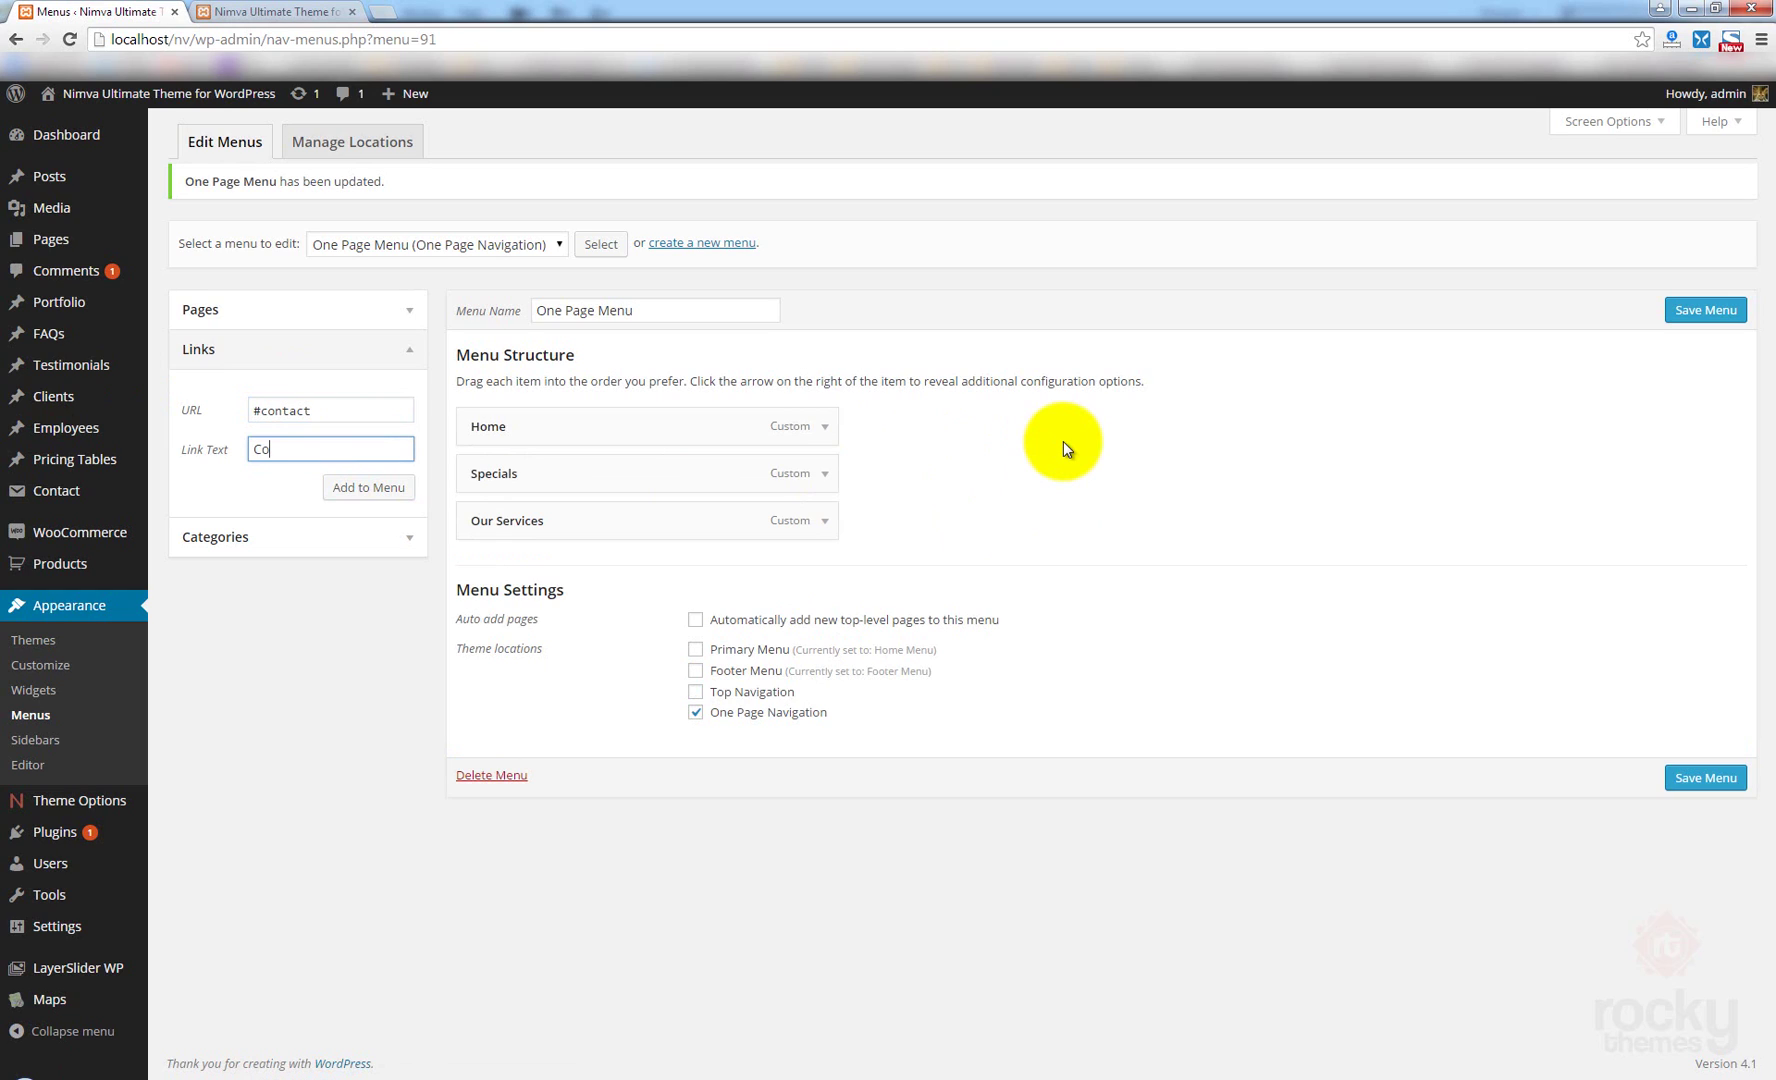
{"action": "left_click", "coordinate": [370, 488]}
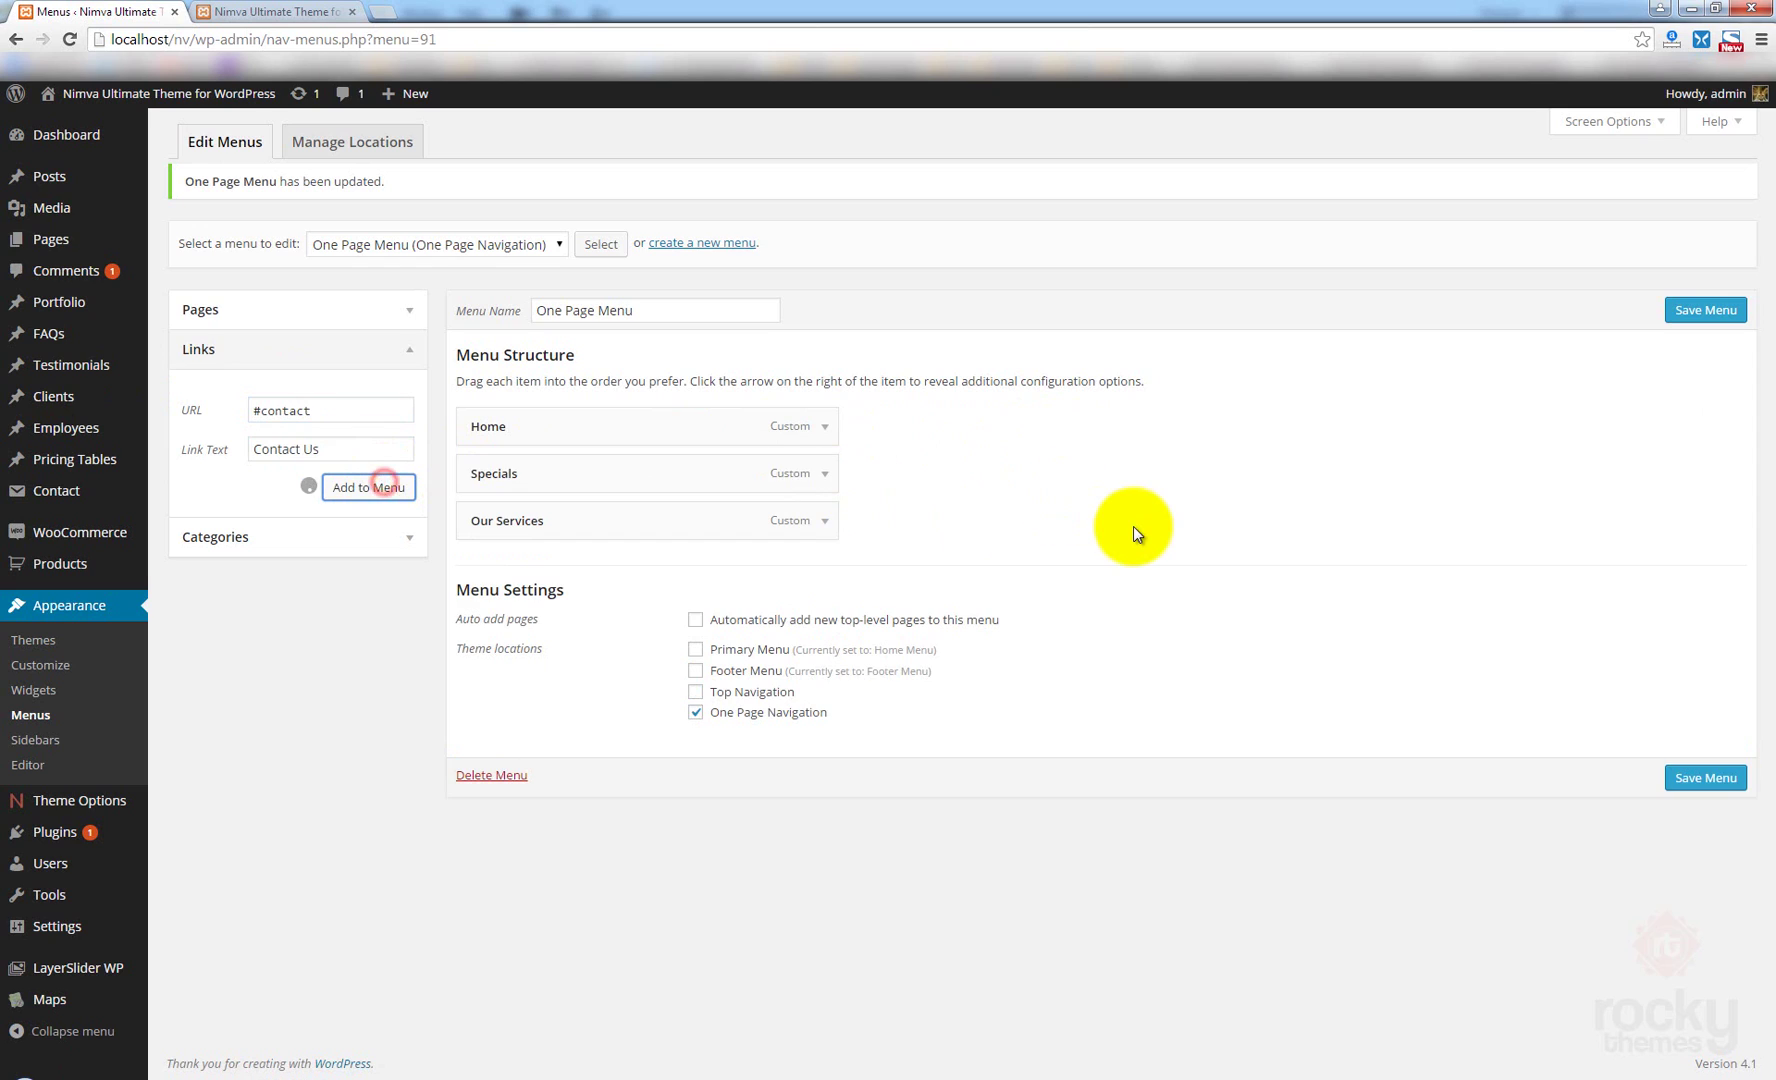
{"action": "left_click", "coordinate": [1712, 836]}
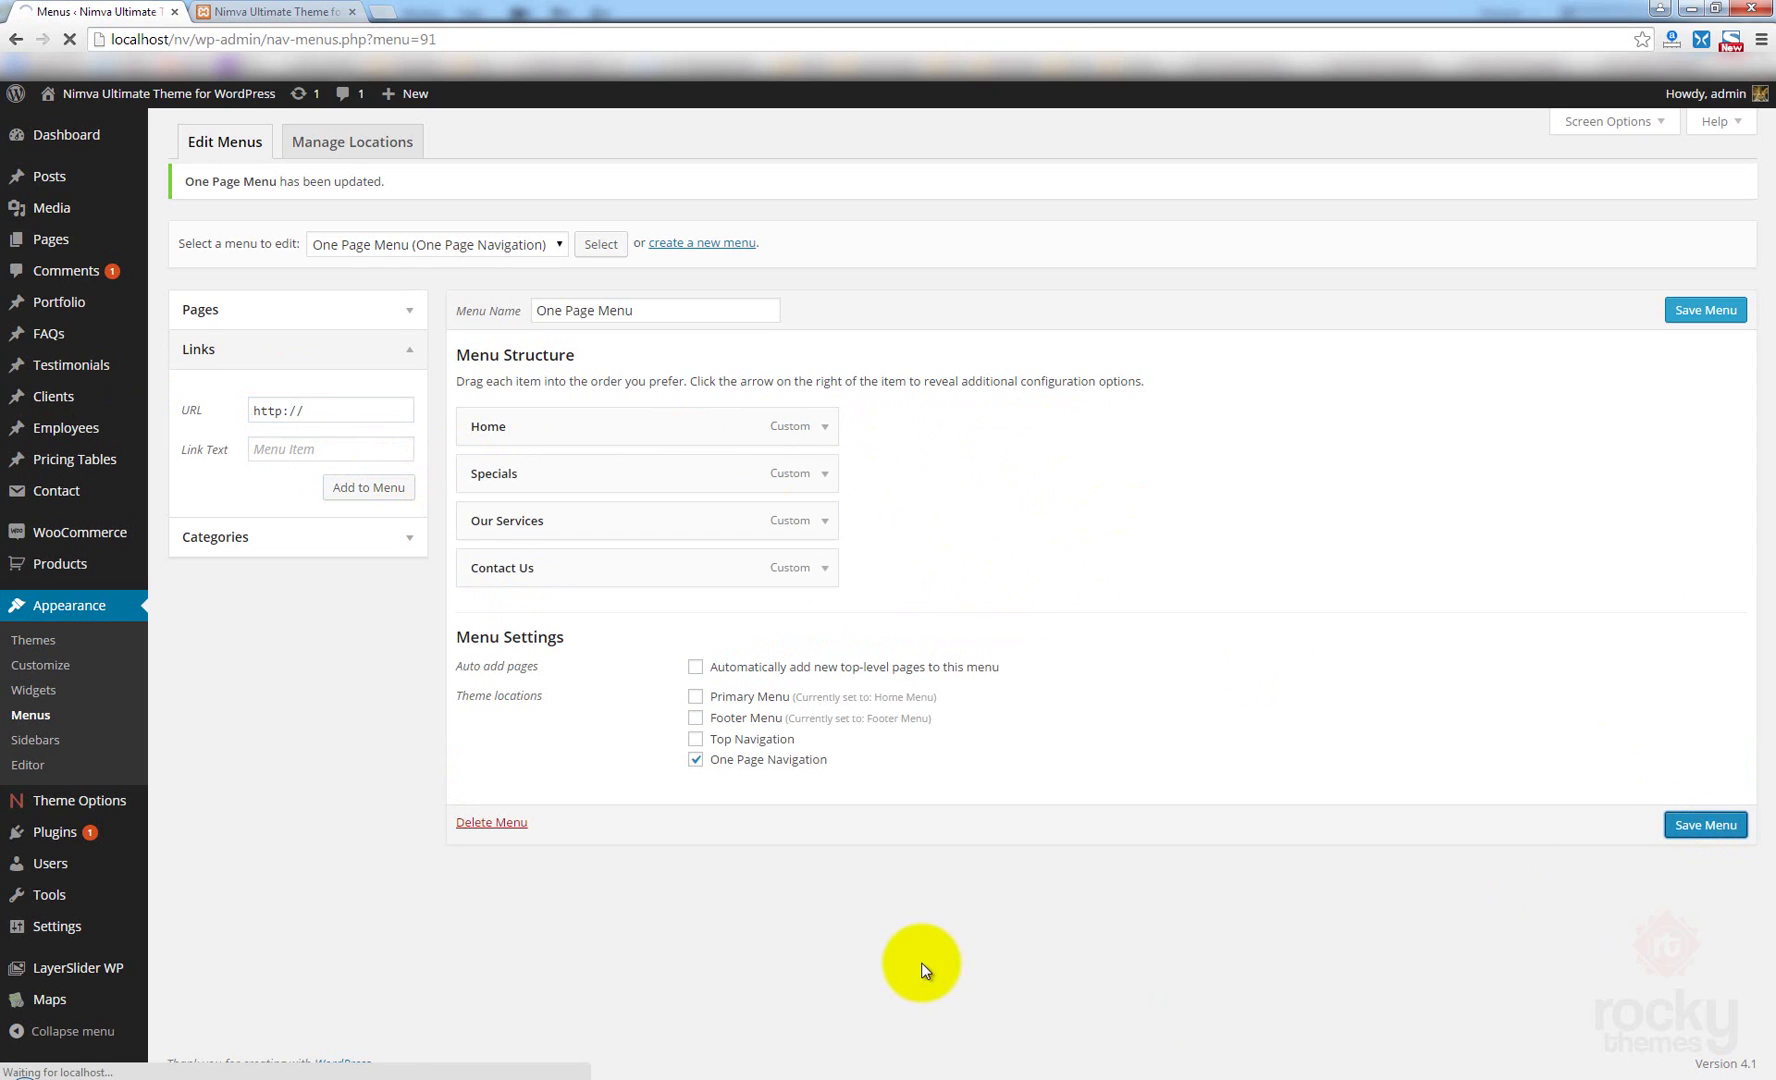
Reload the live page to show Home, Specials, Our Services and Contact Us in the header.
{"action": "left_click", "coordinate": [311, 10]}
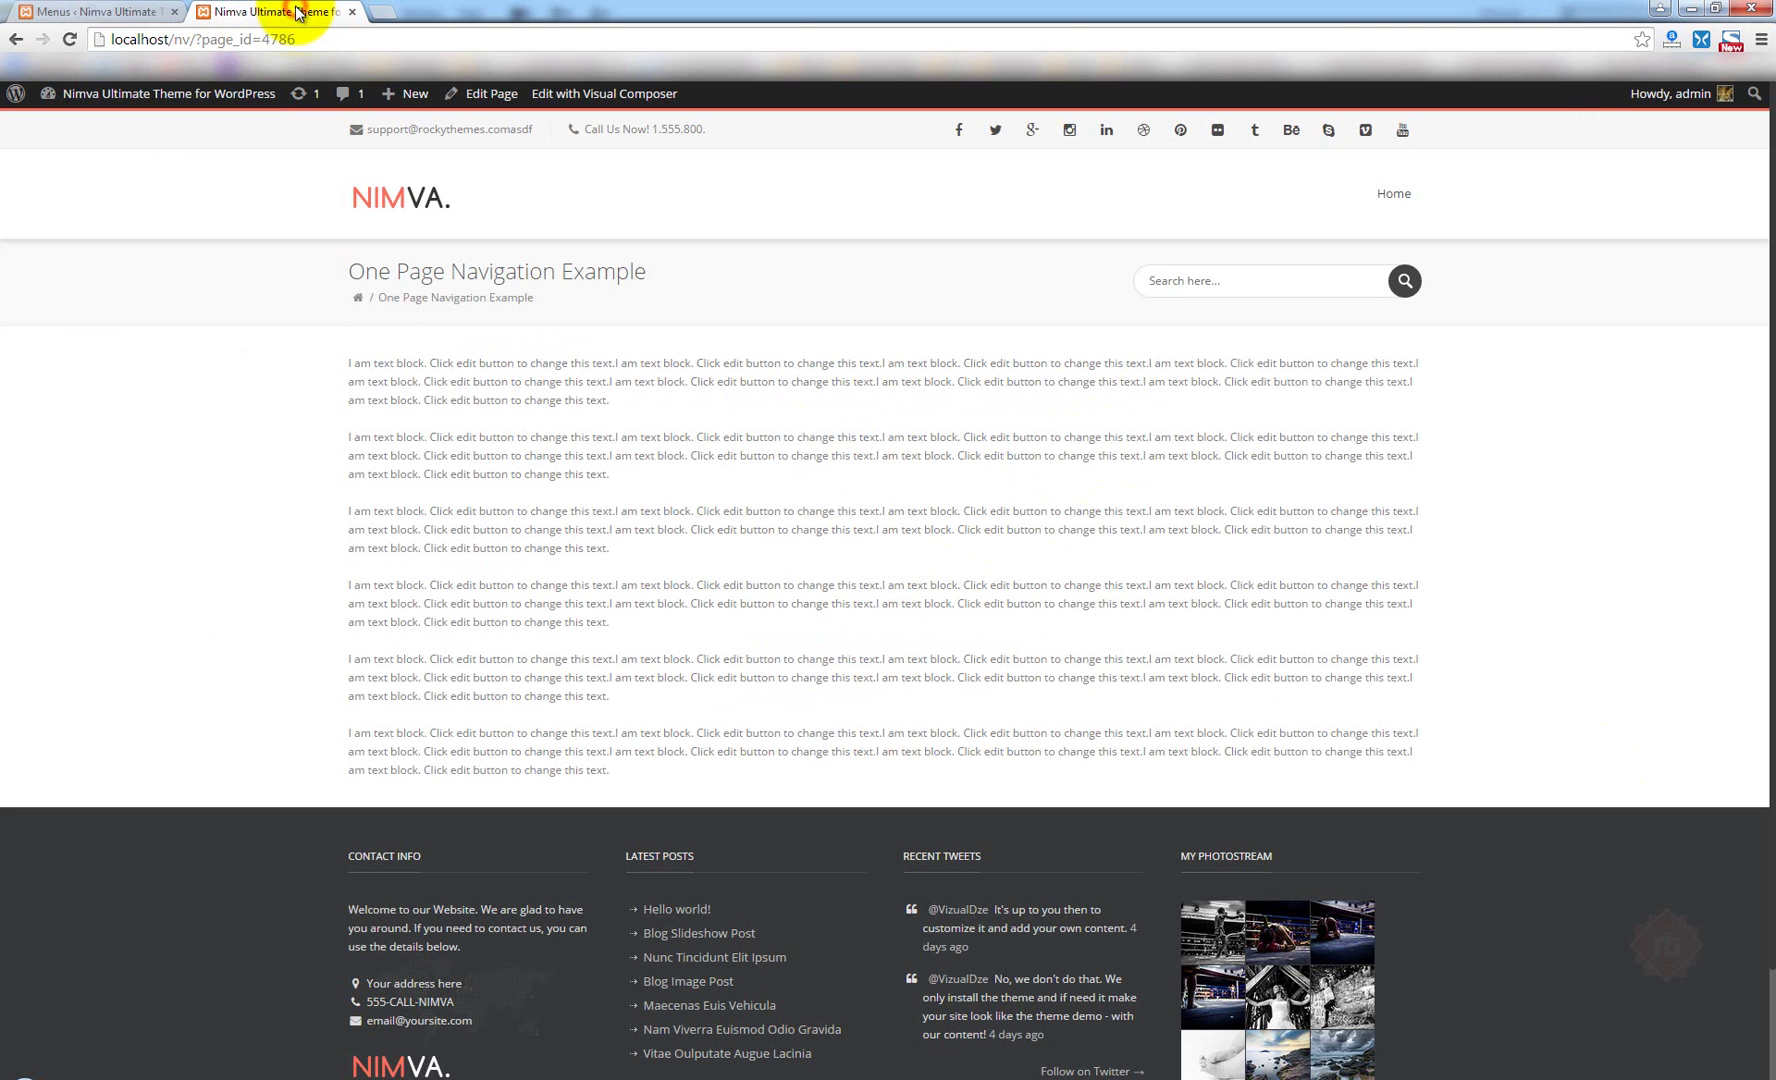
{"action": "left_click", "coordinate": [69, 40]}
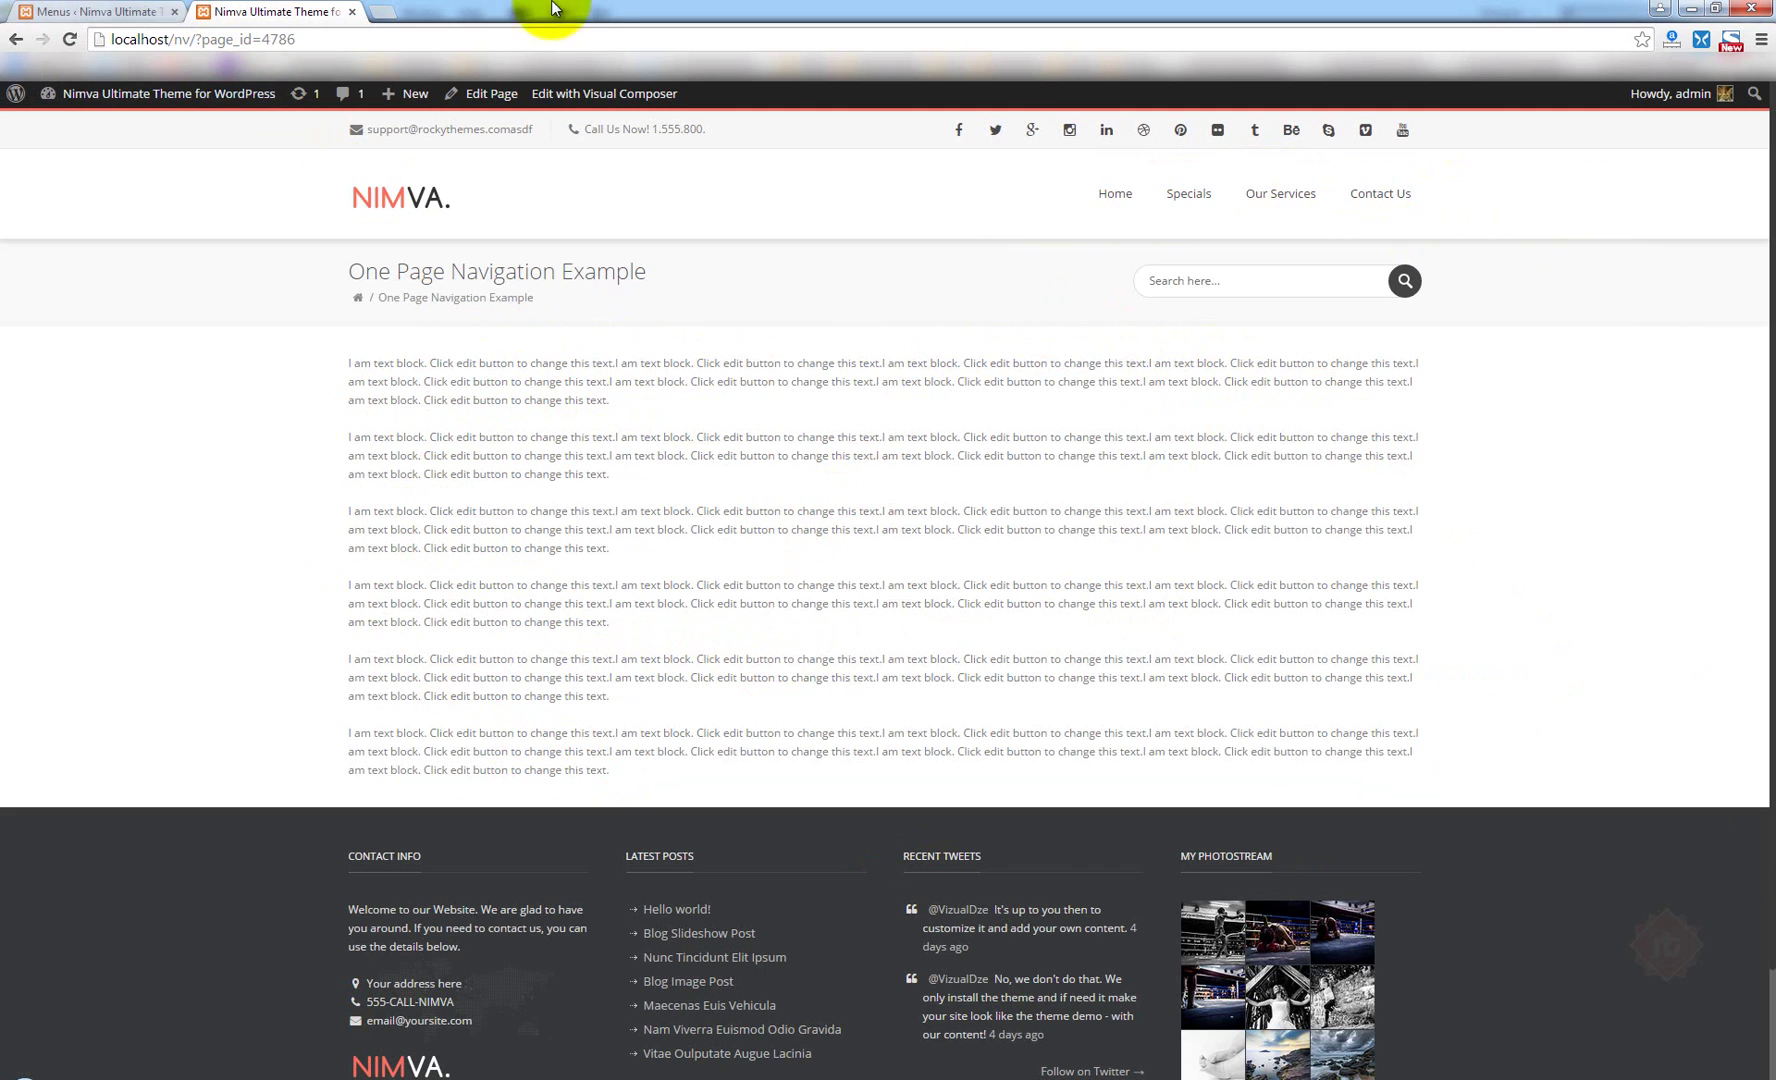
Open the page in the editor and clone its text row.
{"action": "left_click", "coordinate": [483, 96]}
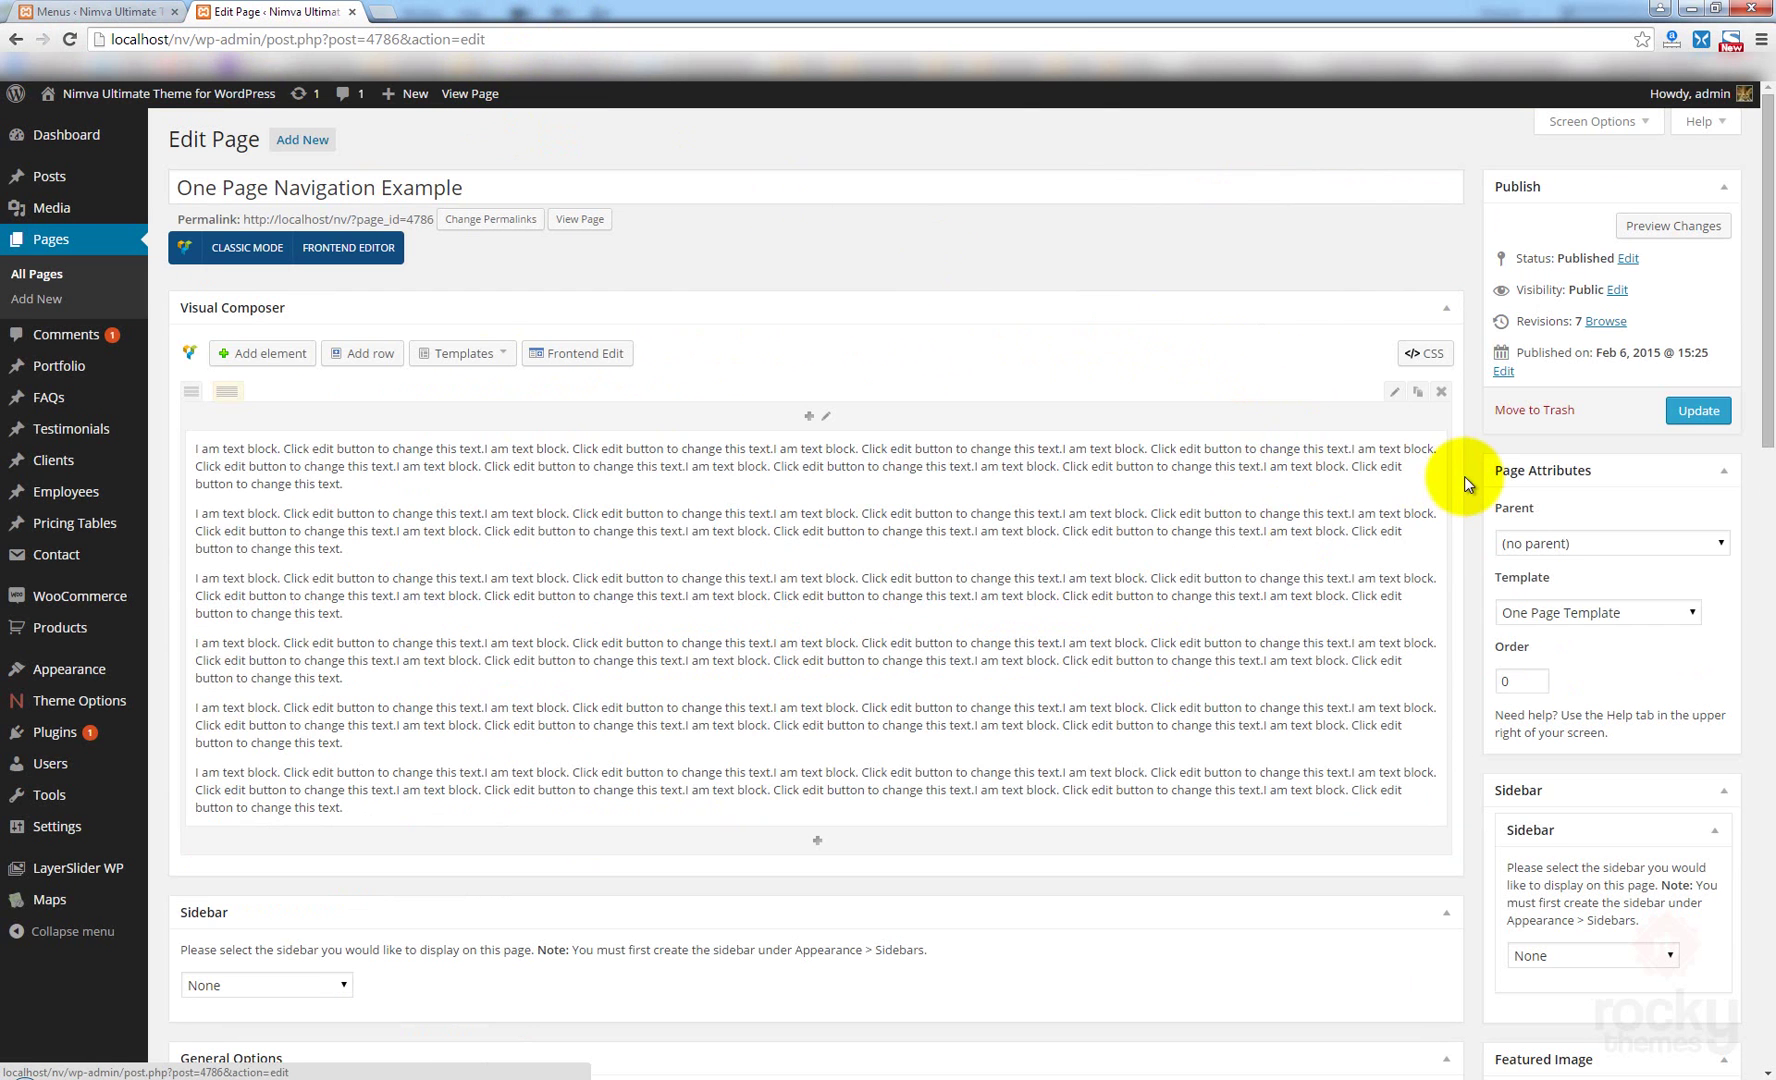
{"action": "left_click", "coordinate": [1421, 398]}
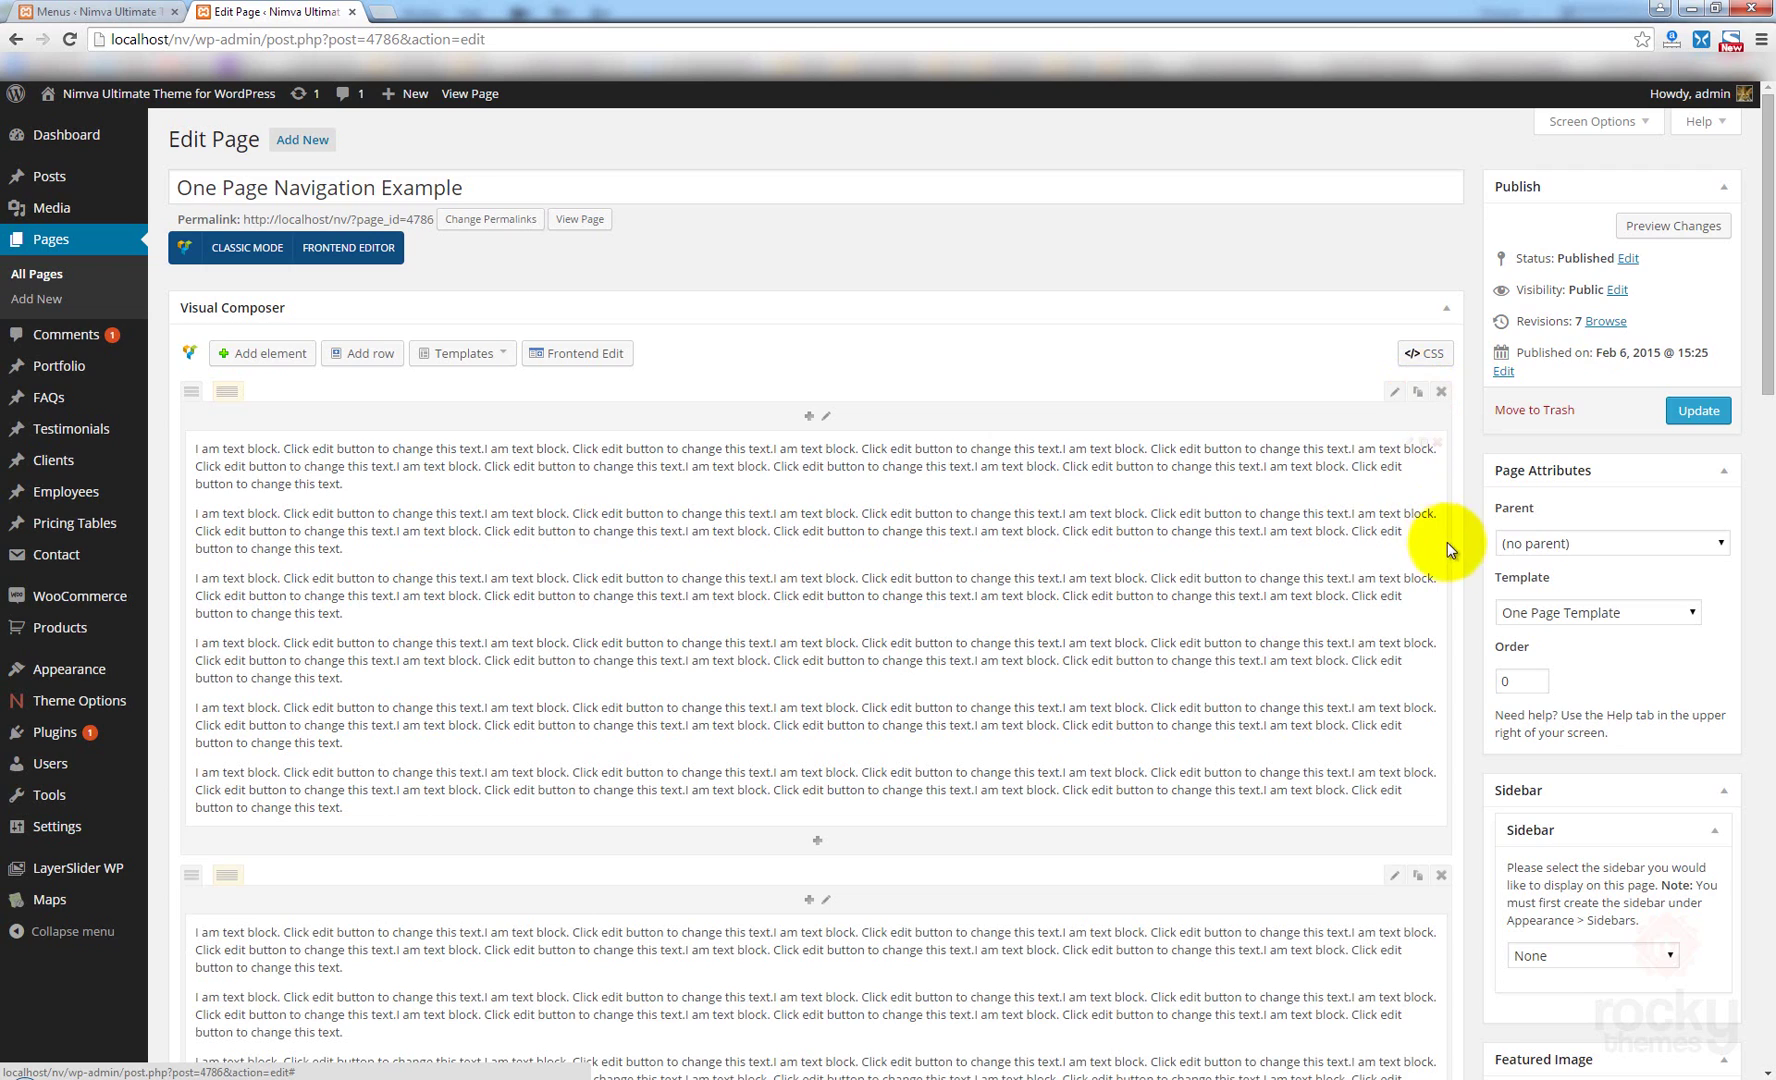
{"action": "scroll", "coordinate": [1449, 570], "scroll_direction": "down", "scroll_amount": 3}
{"action": "scroll", "coordinate": [1458, 620], "scroll_direction": "down", "scroll_amount": 1}
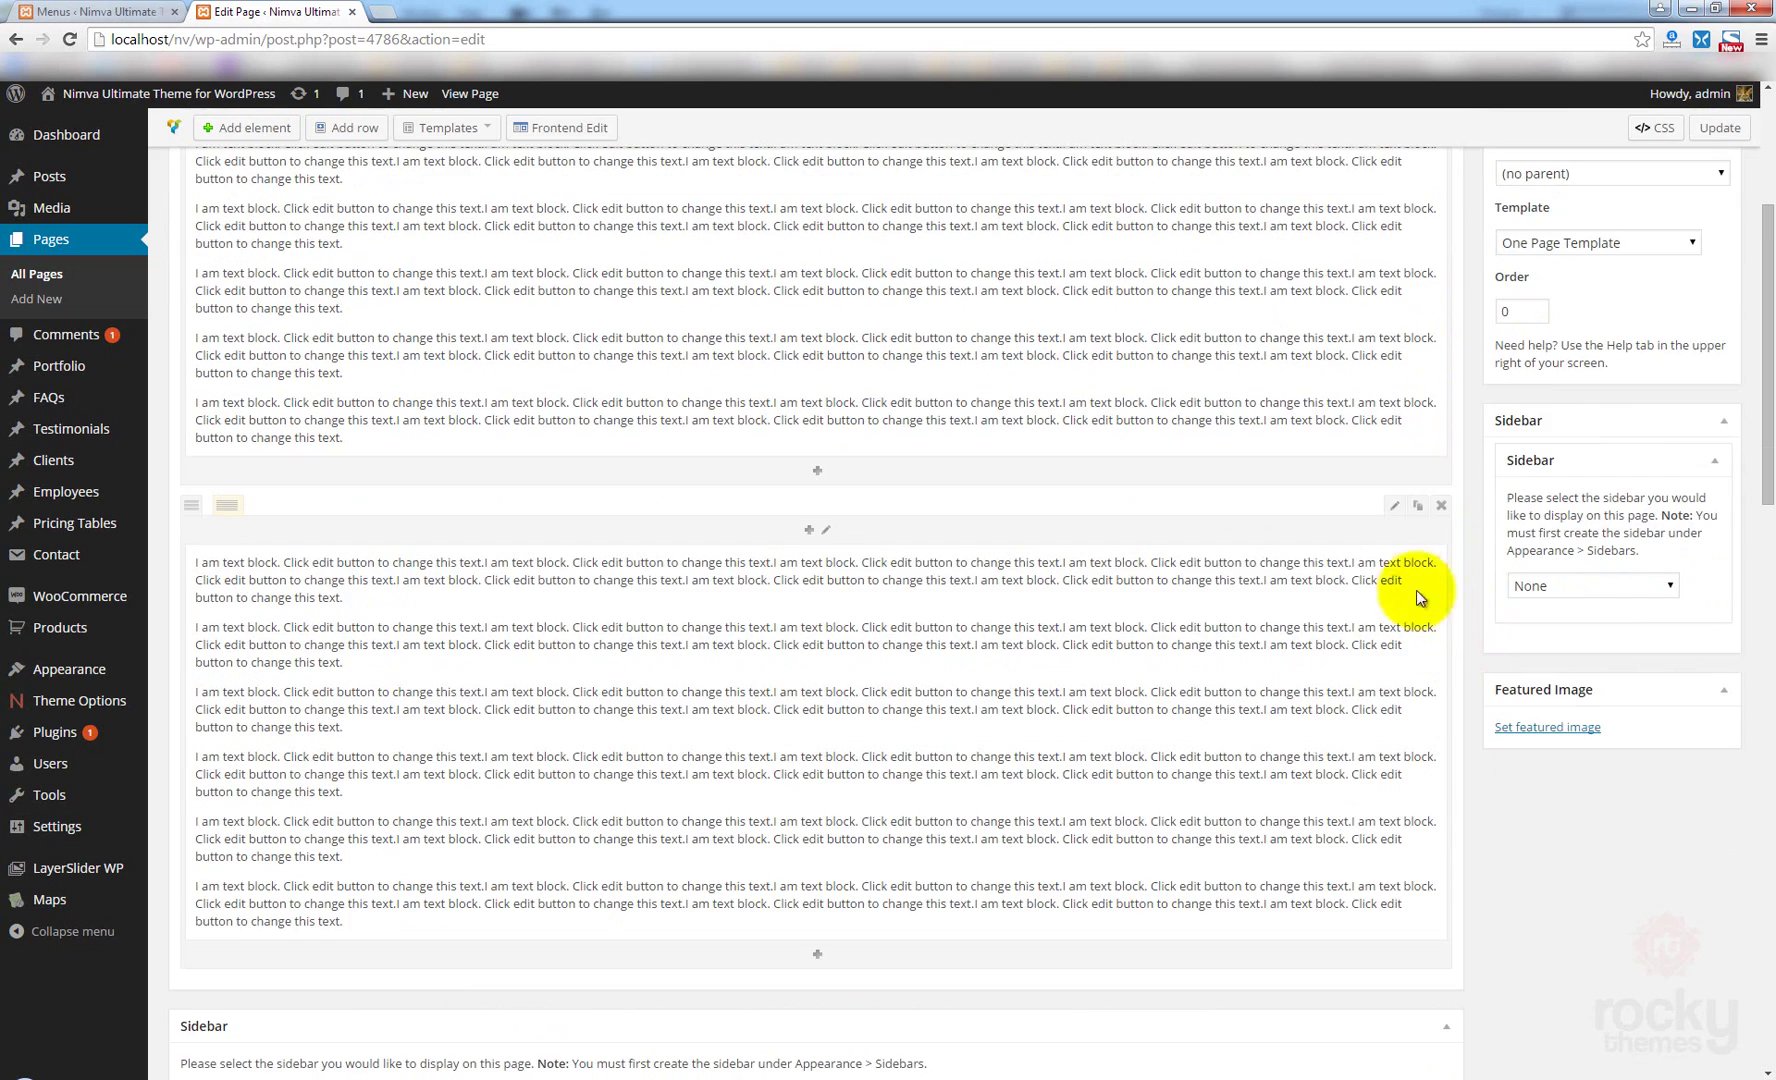
{"action": "scroll", "coordinate": [839, 537], "scroll_direction": "up", "scroll_amount": 6}
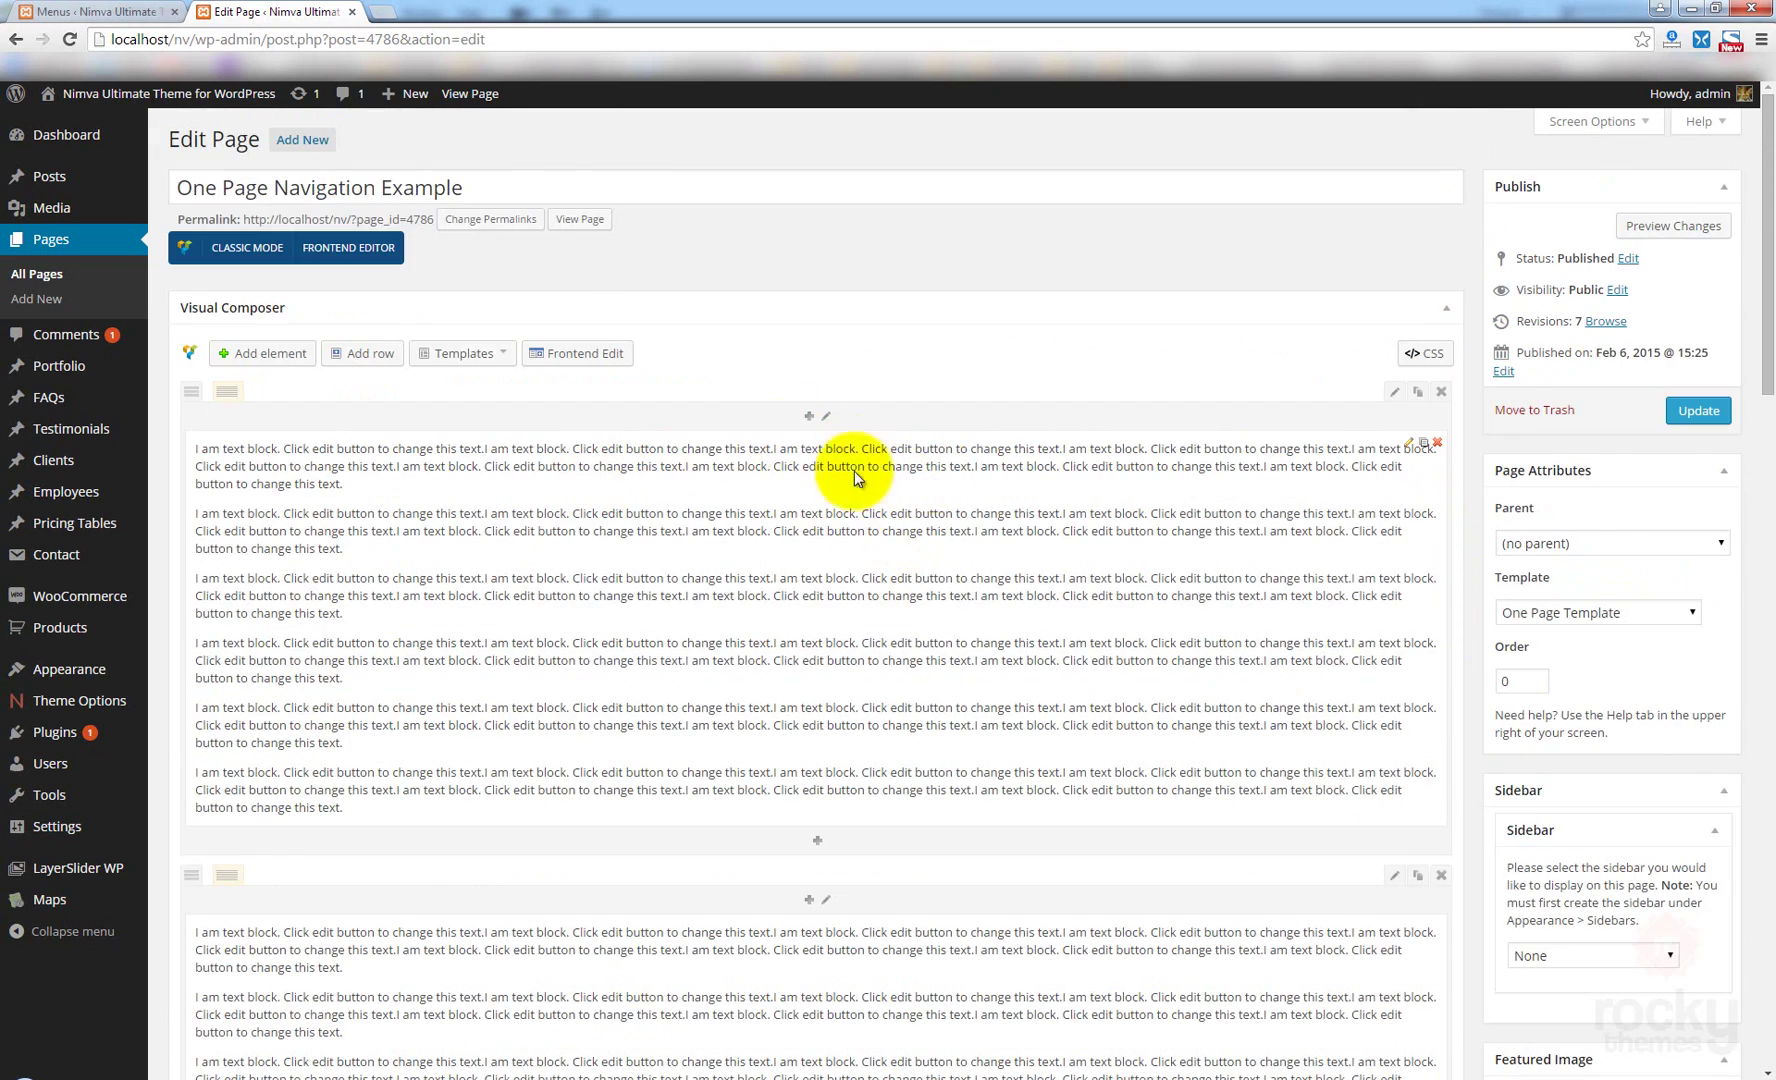
{"action": "scroll", "coordinate": [860, 520], "scroll_direction": "down", "scroll_amount": 4}
Add a Title element to the second row with the text Specials.
{"action": "left_click", "coordinate": [809, 714]}
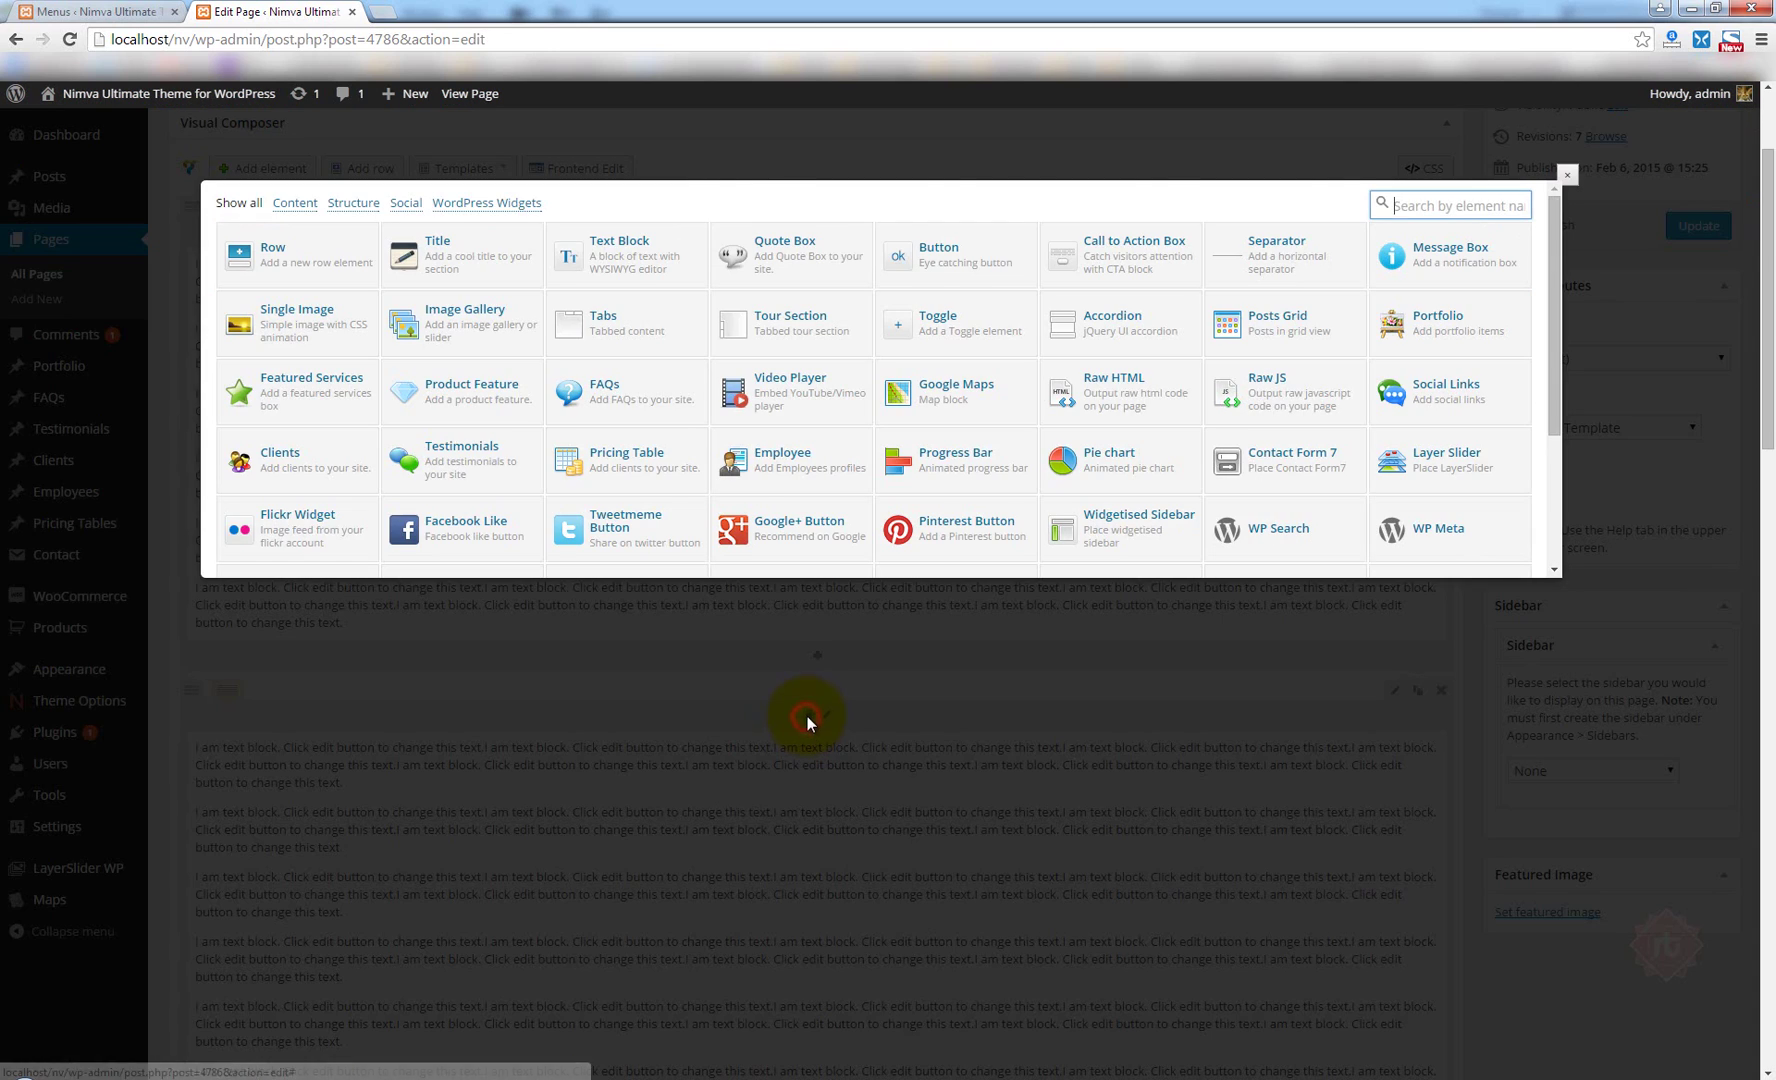
{"action": "left_click", "coordinate": [453, 265]}
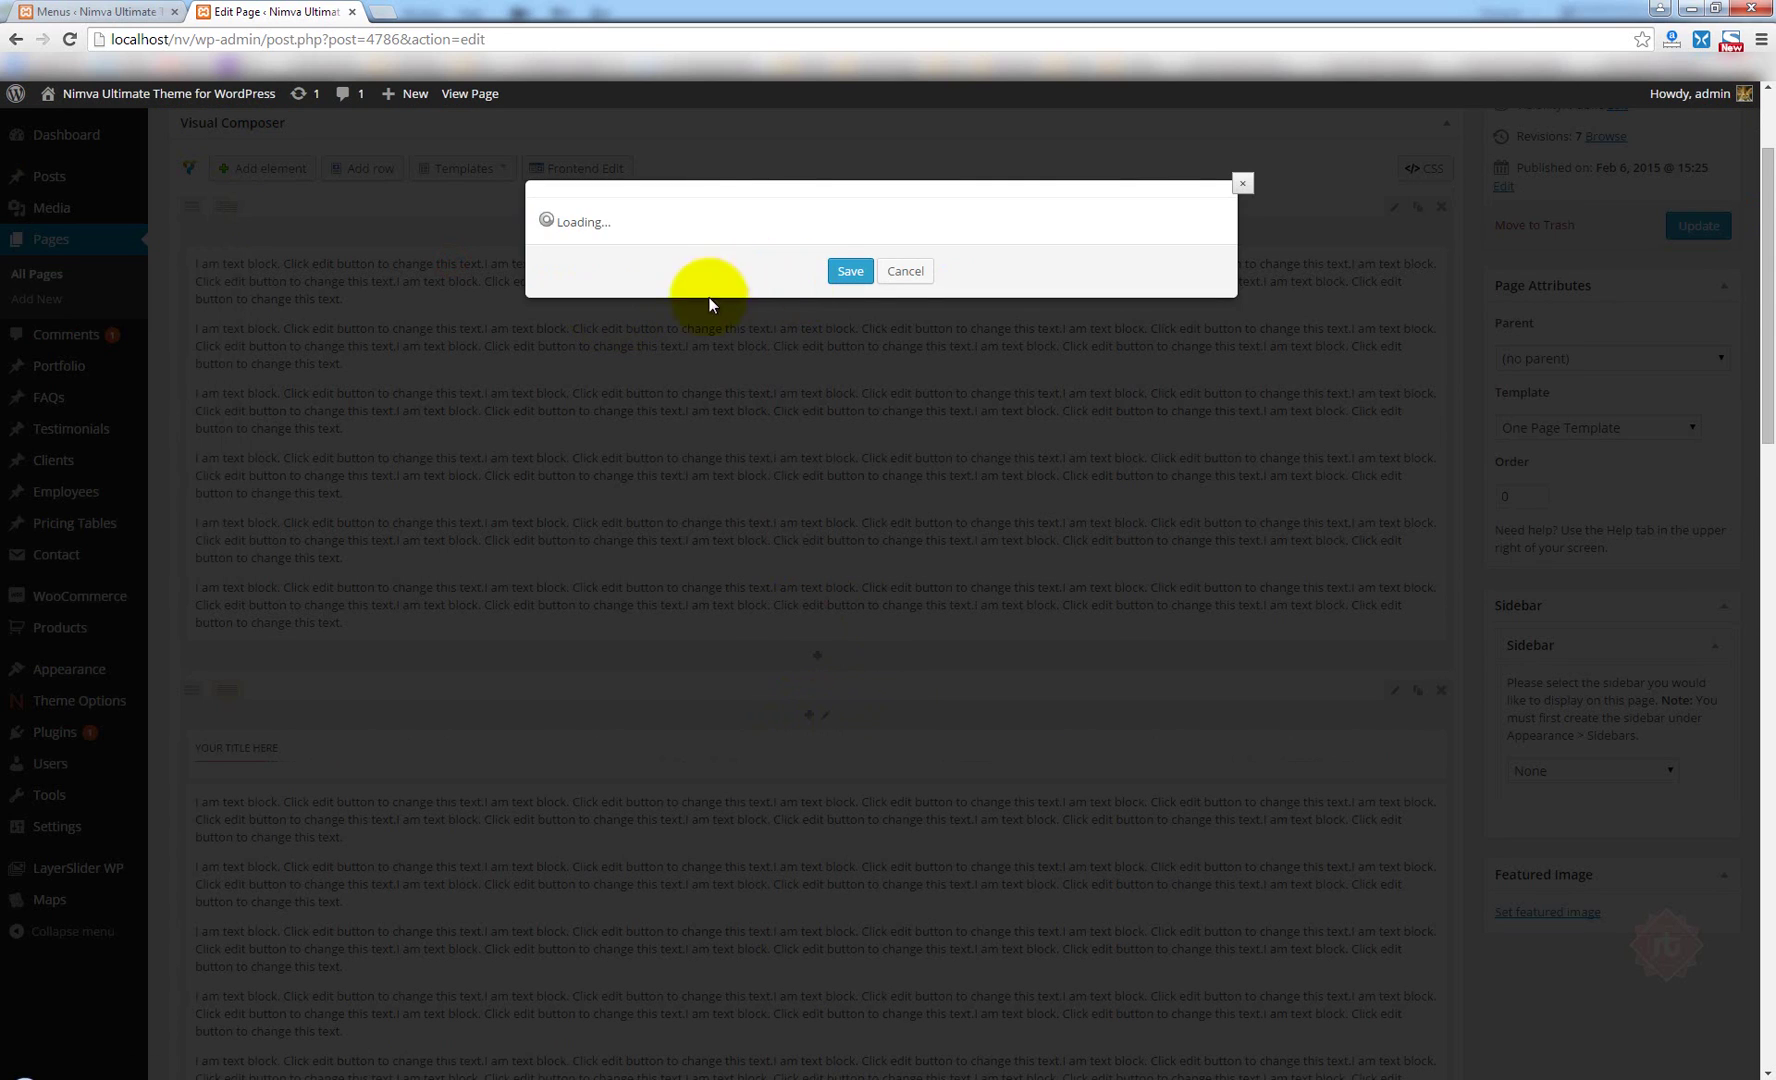
{"action": "triple_click", "coordinate": [659, 273]}
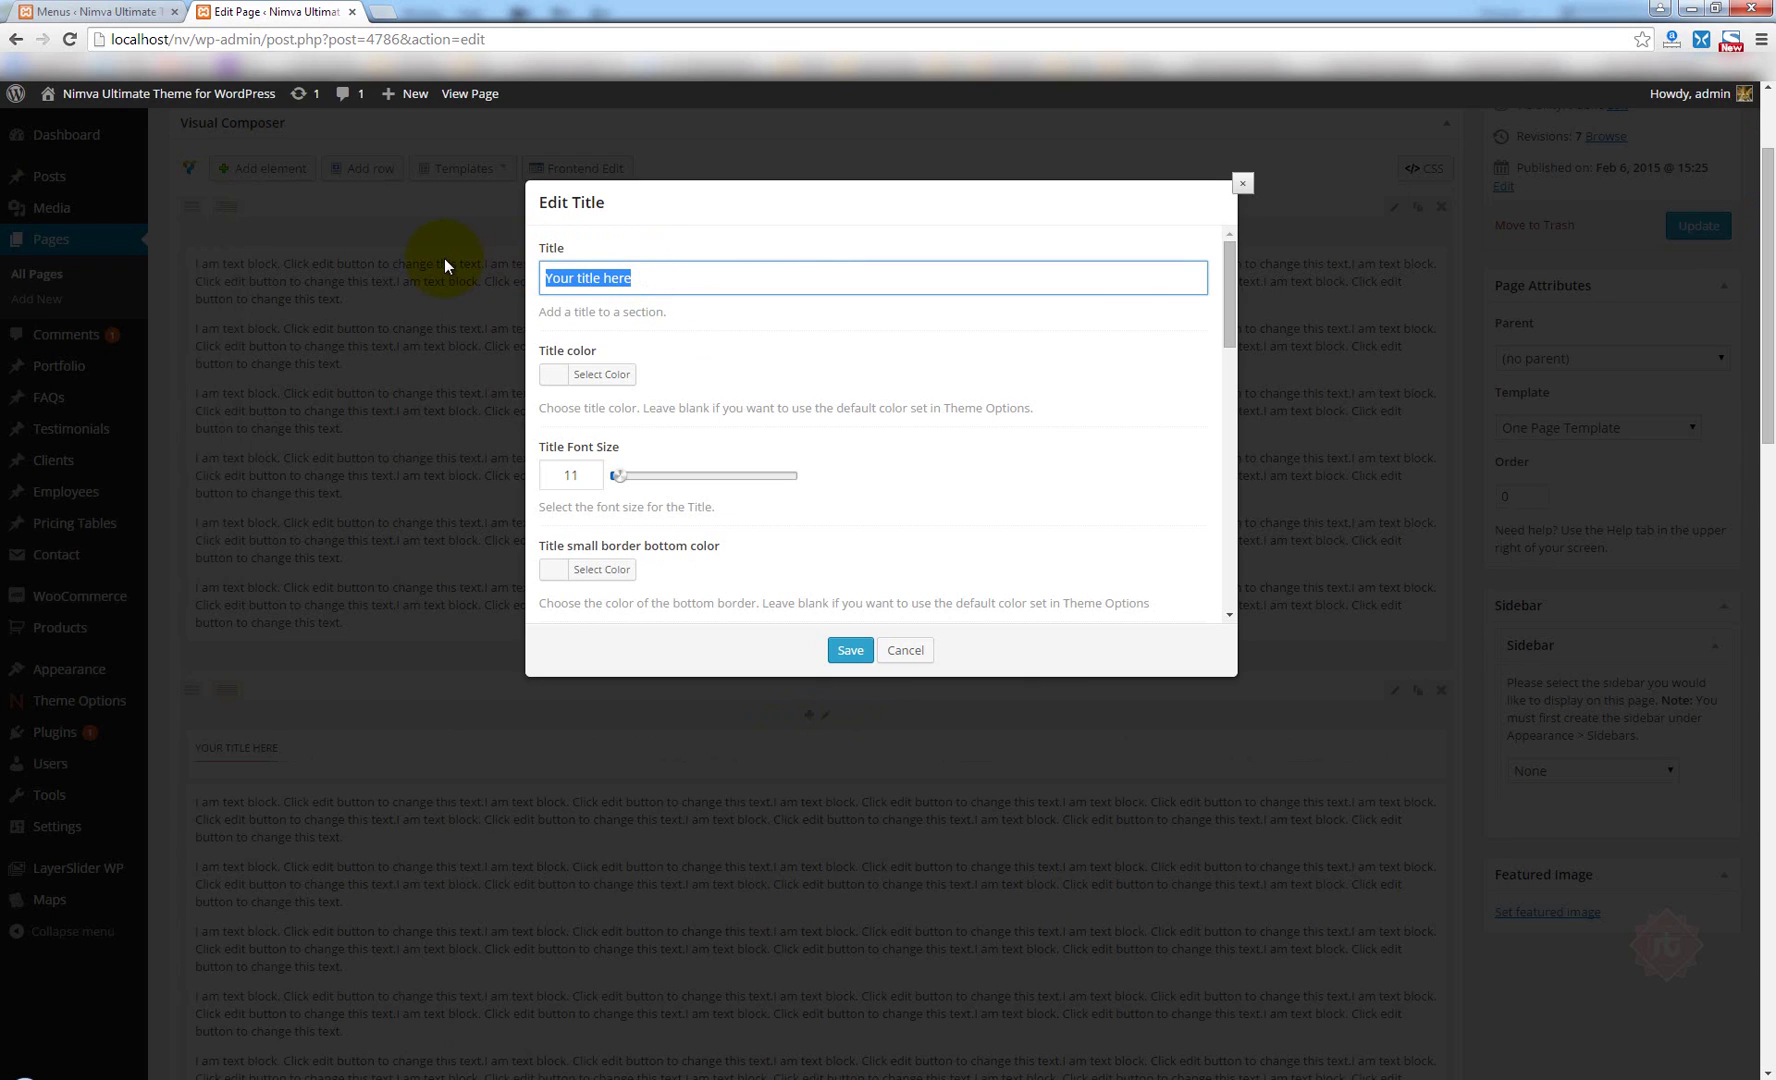
{"action": "type", "text": "Specials"}
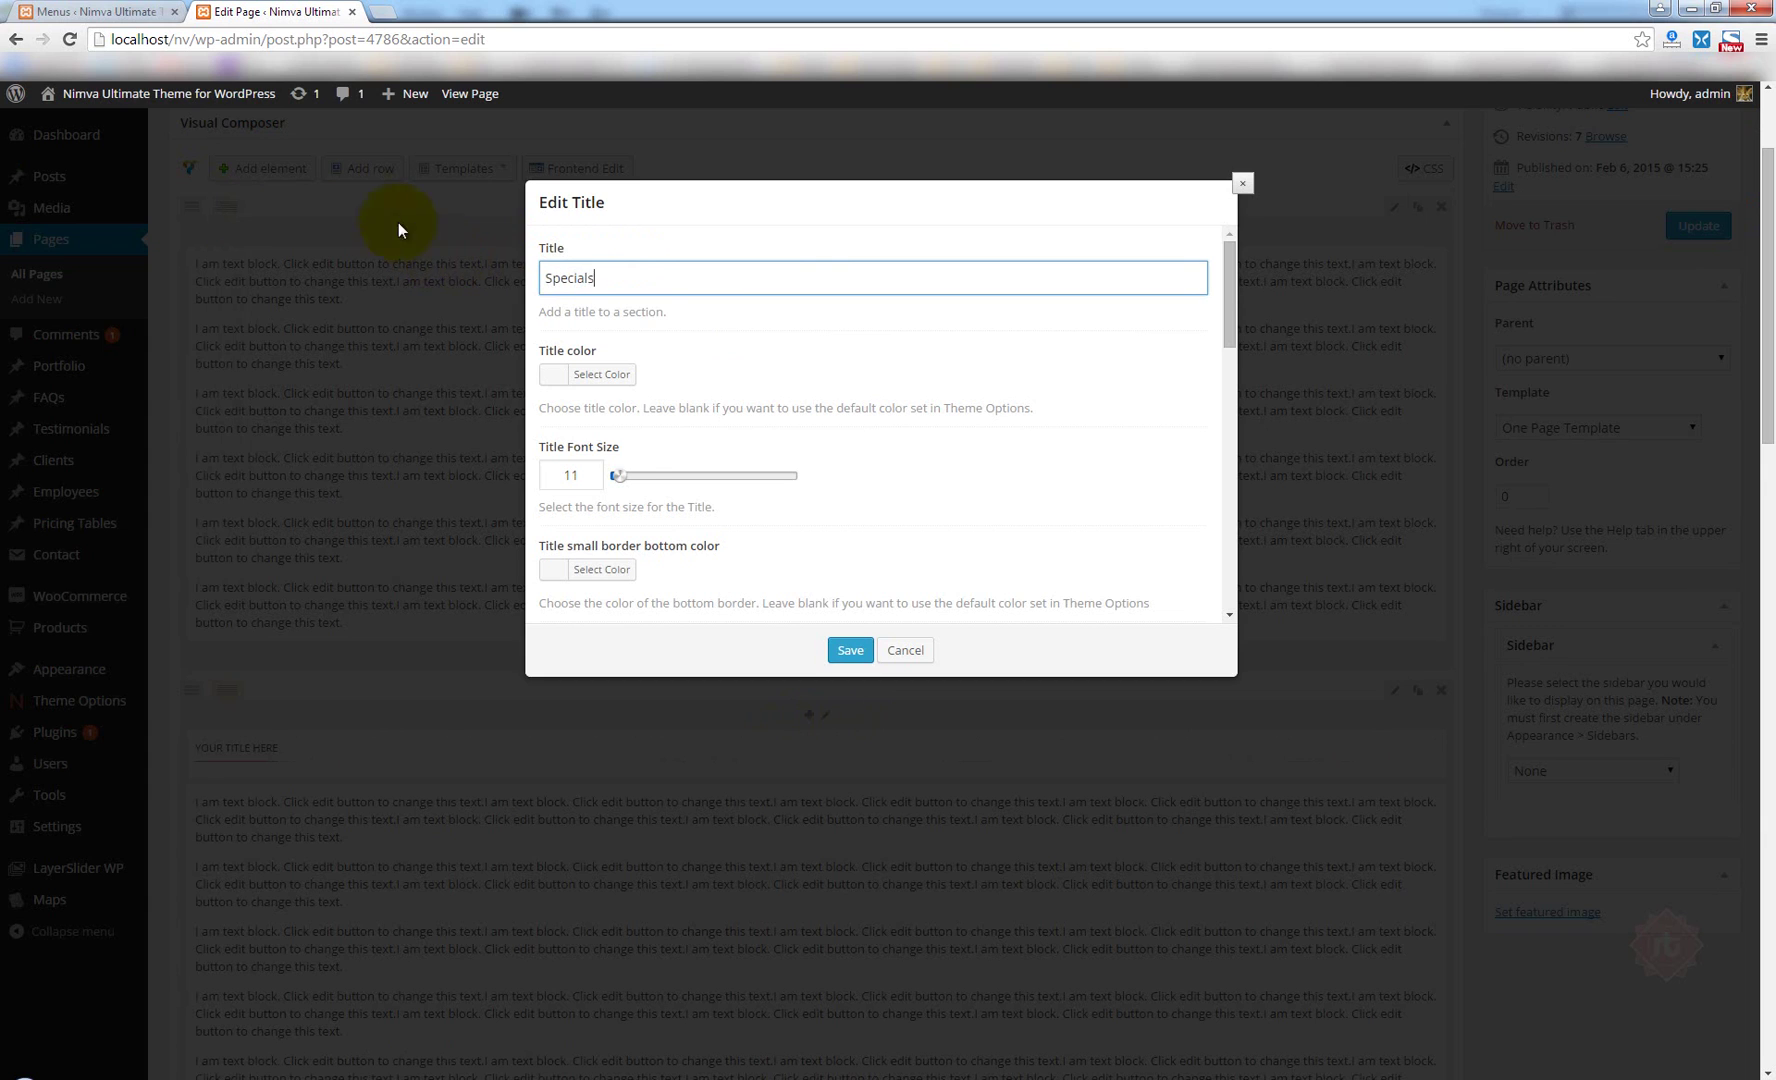
Save the Specials title and select the second row's existing home Row ID.
{"action": "left_click", "coordinate": [851, 651]}
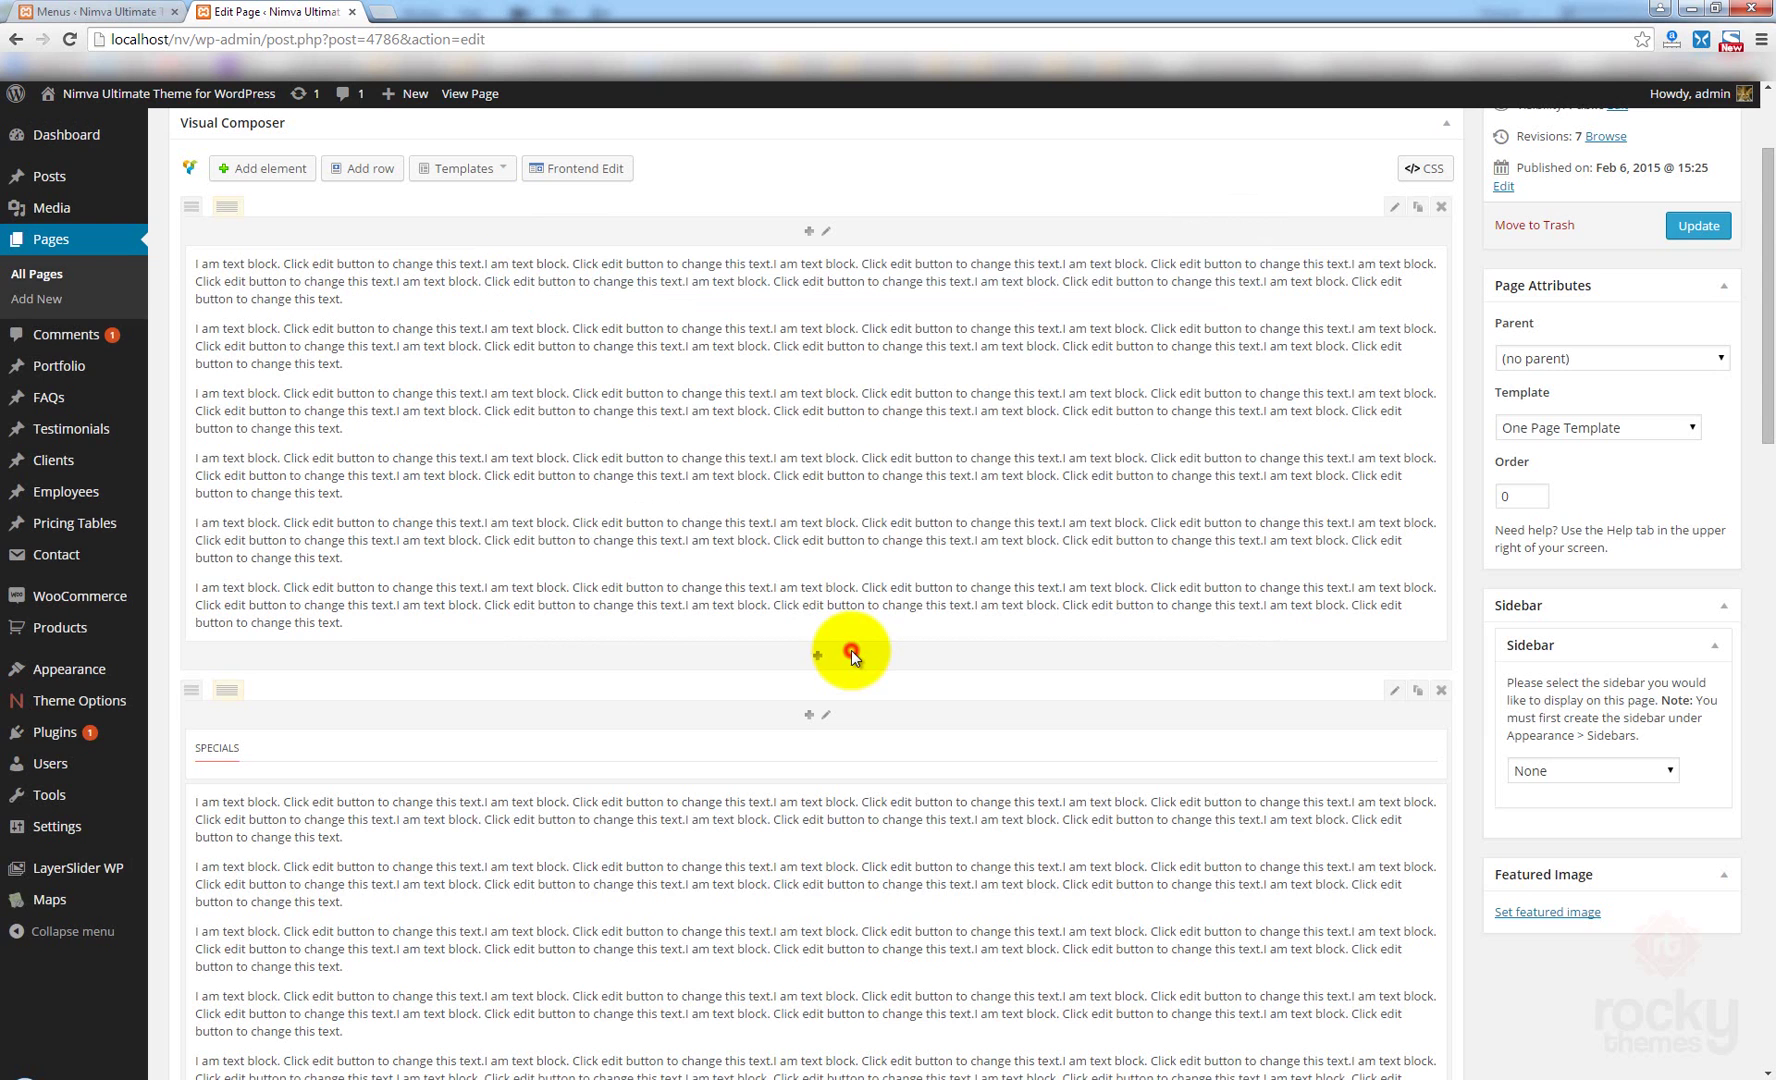
{"action": "scroll", "coordinate": [1440, 690], "scroll_direction": "down", "scroll_amount": 2}
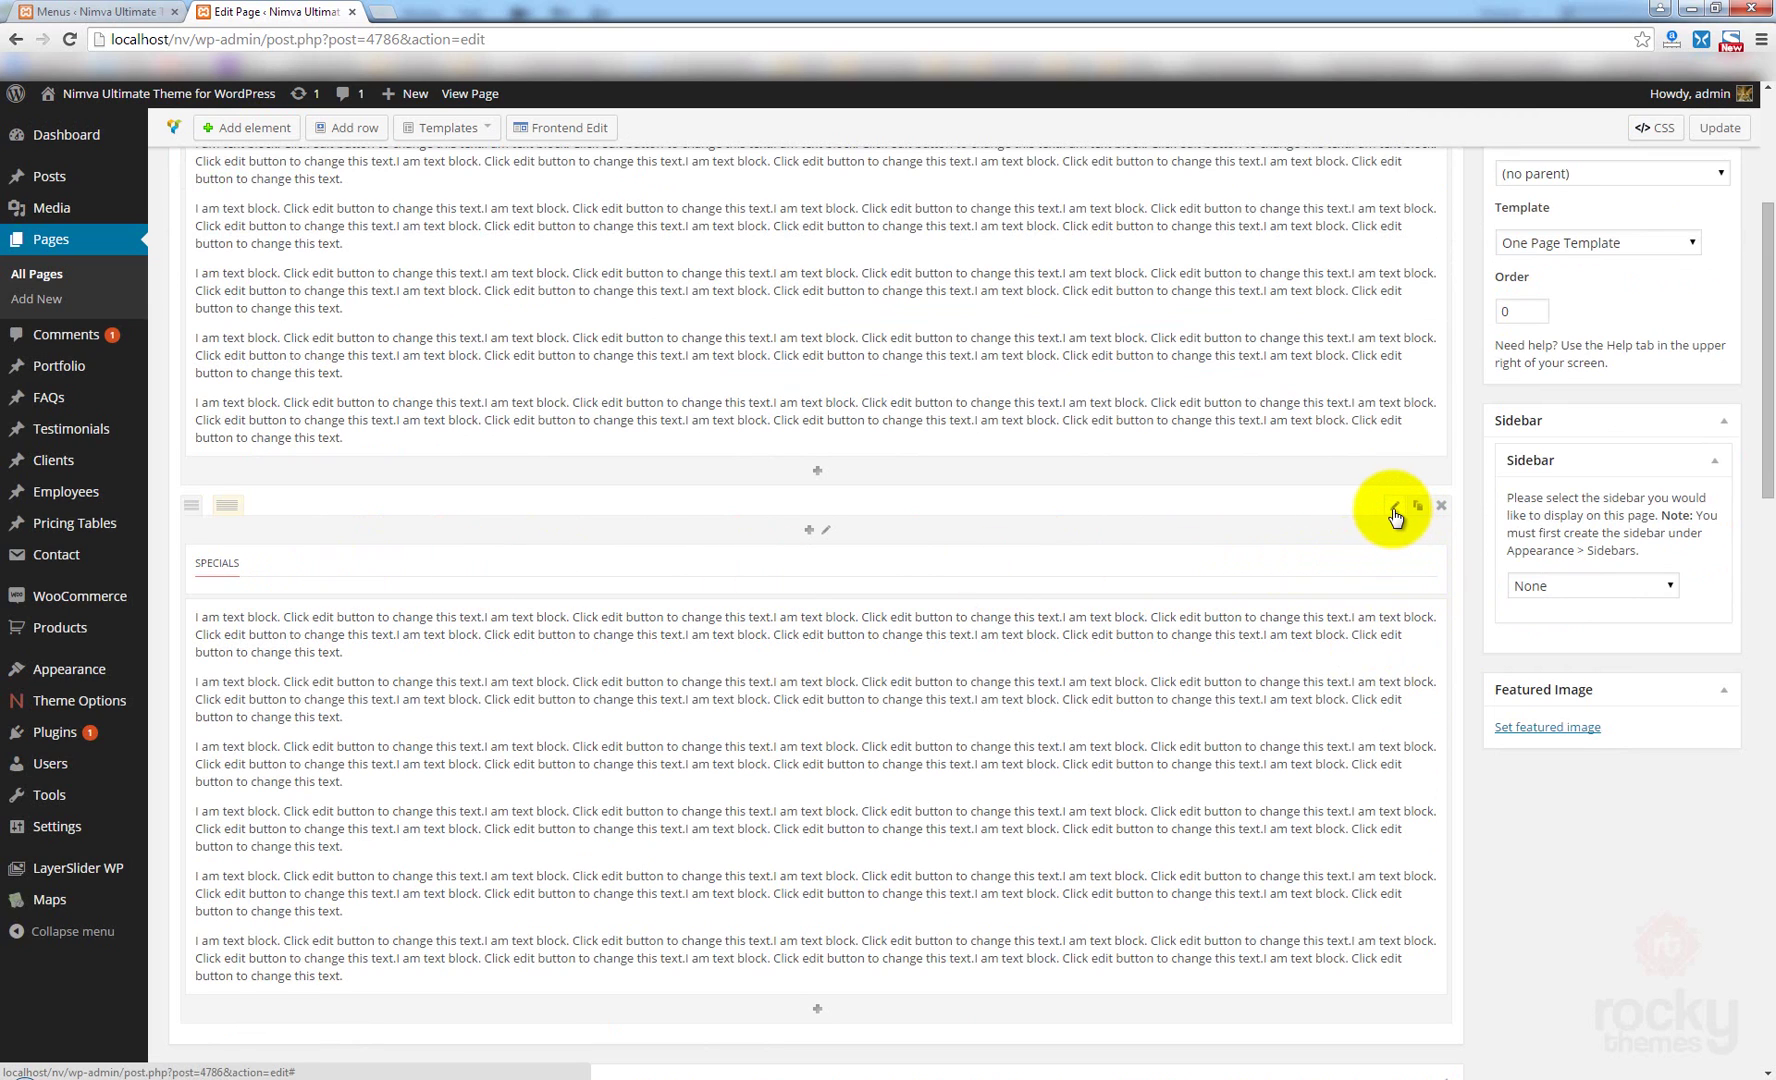
{"action": "left_click", "coordinate": [1396, 512]}
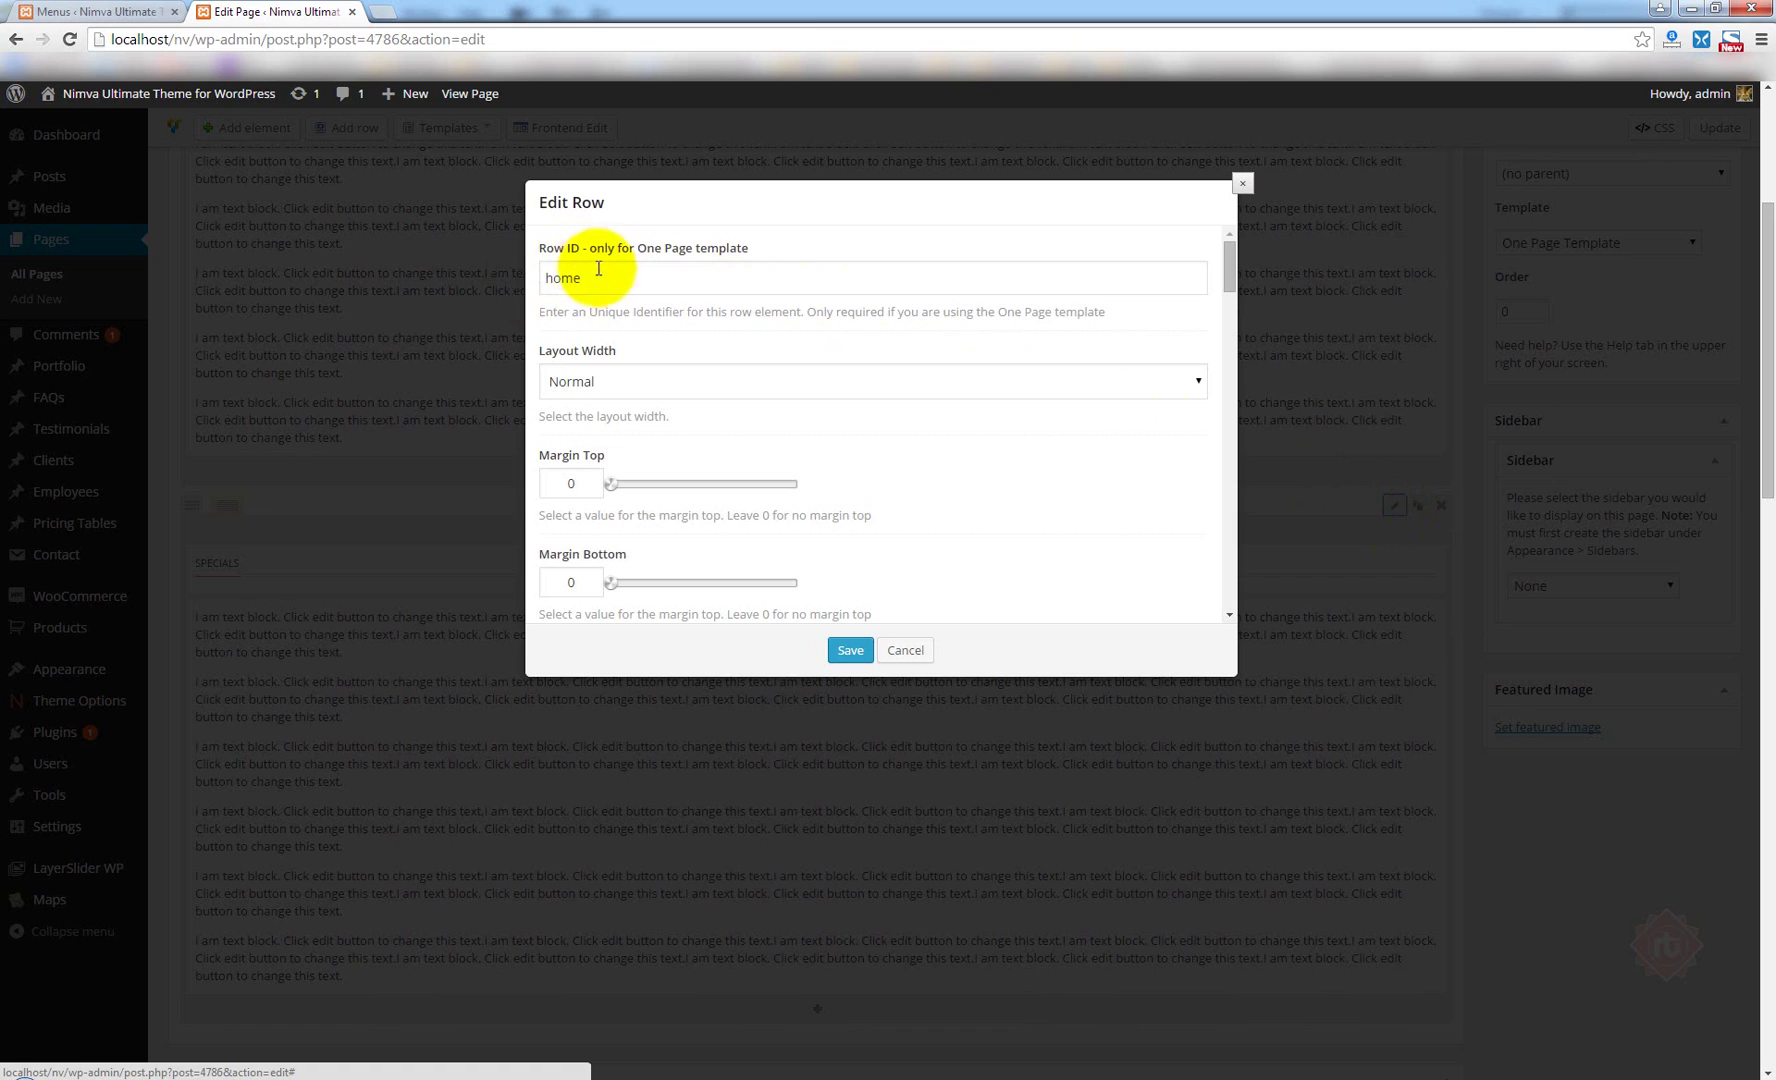
{"action": "double_click", "coordinate": [590, 278]}
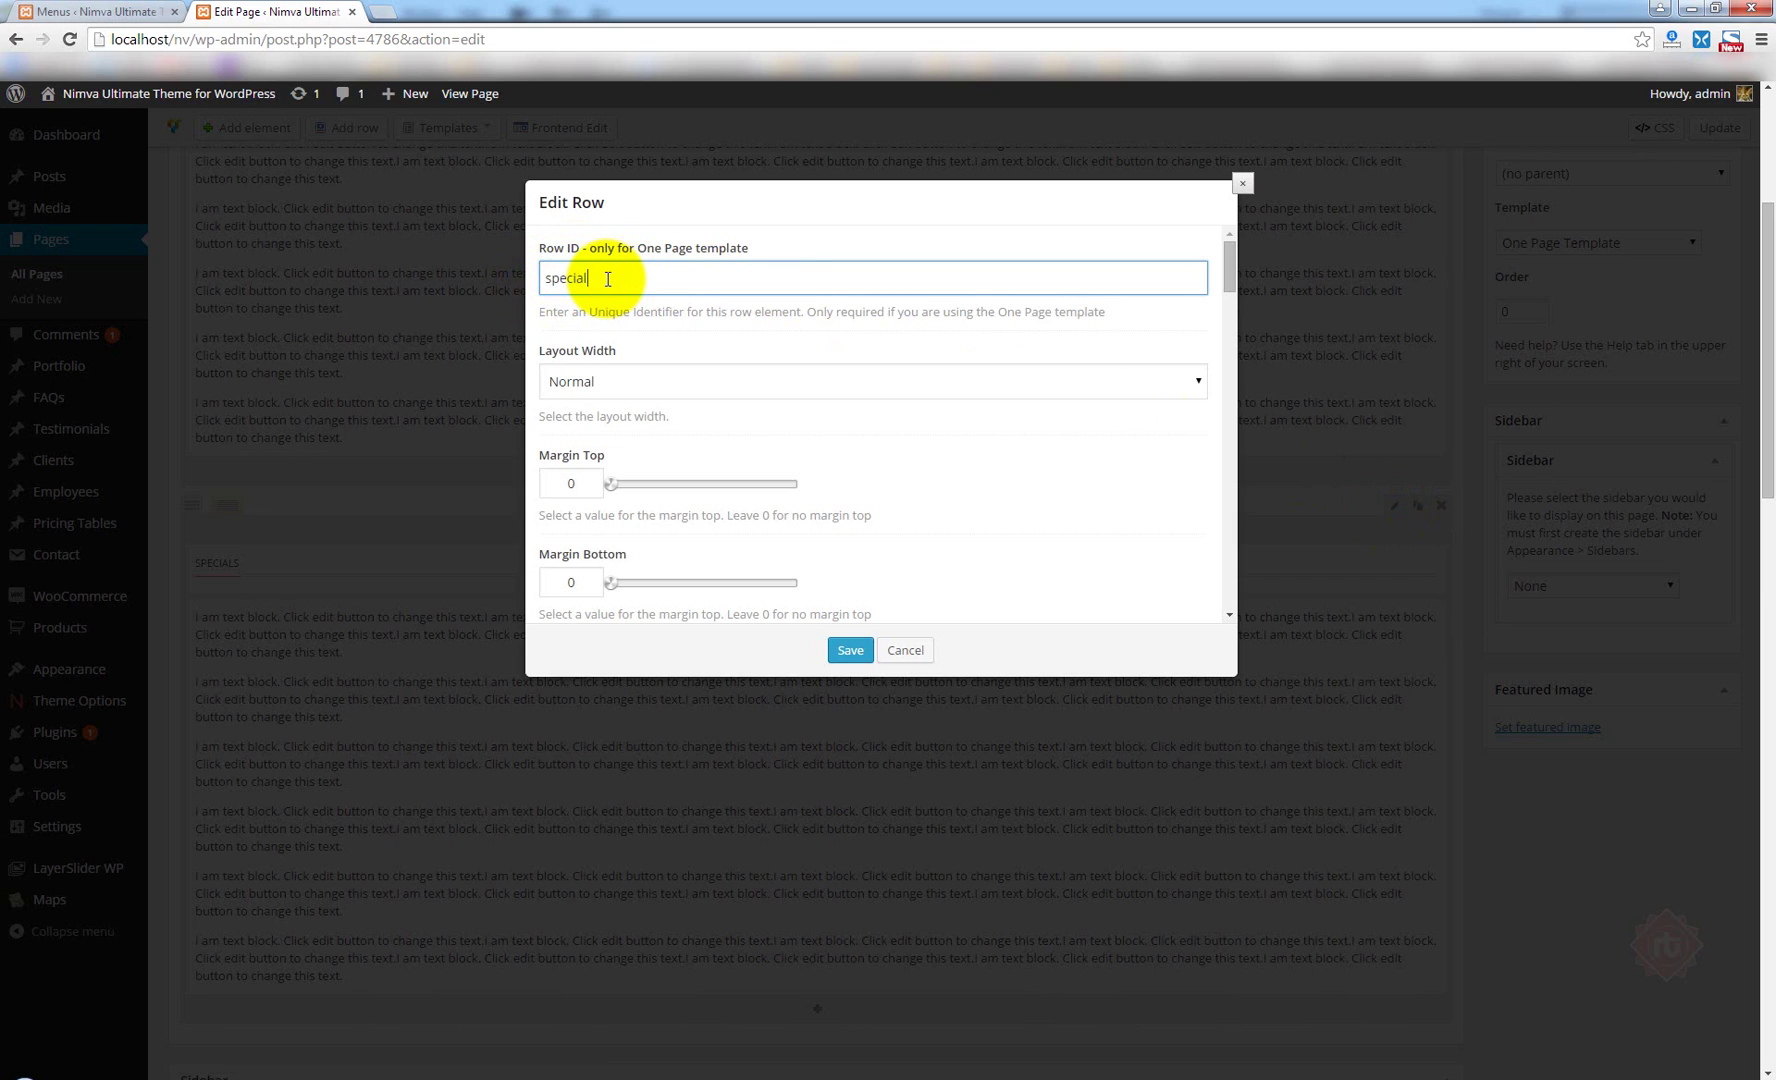
Check and adjust the Specials menu item's #specials link URL.
{"action": "left_click", "coordinate": [124, 11]}
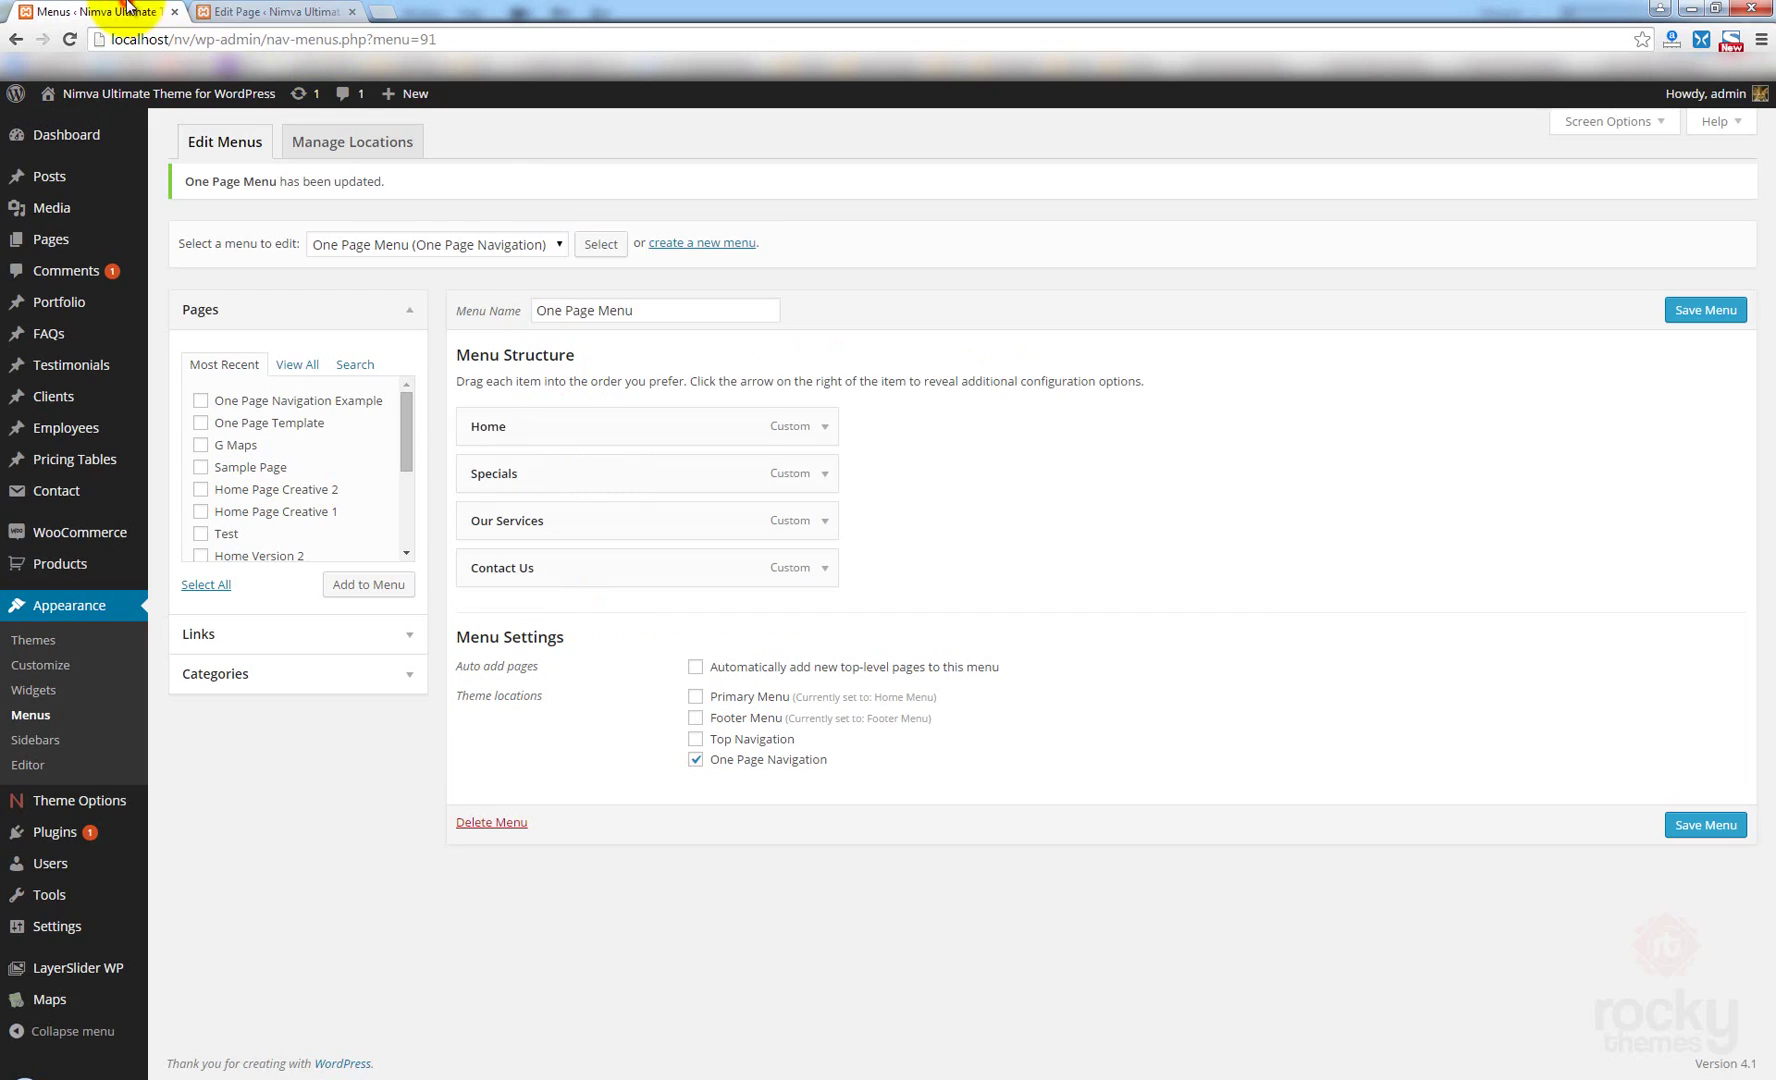
{"action": "left_click", "coordinate": [825, 473]}
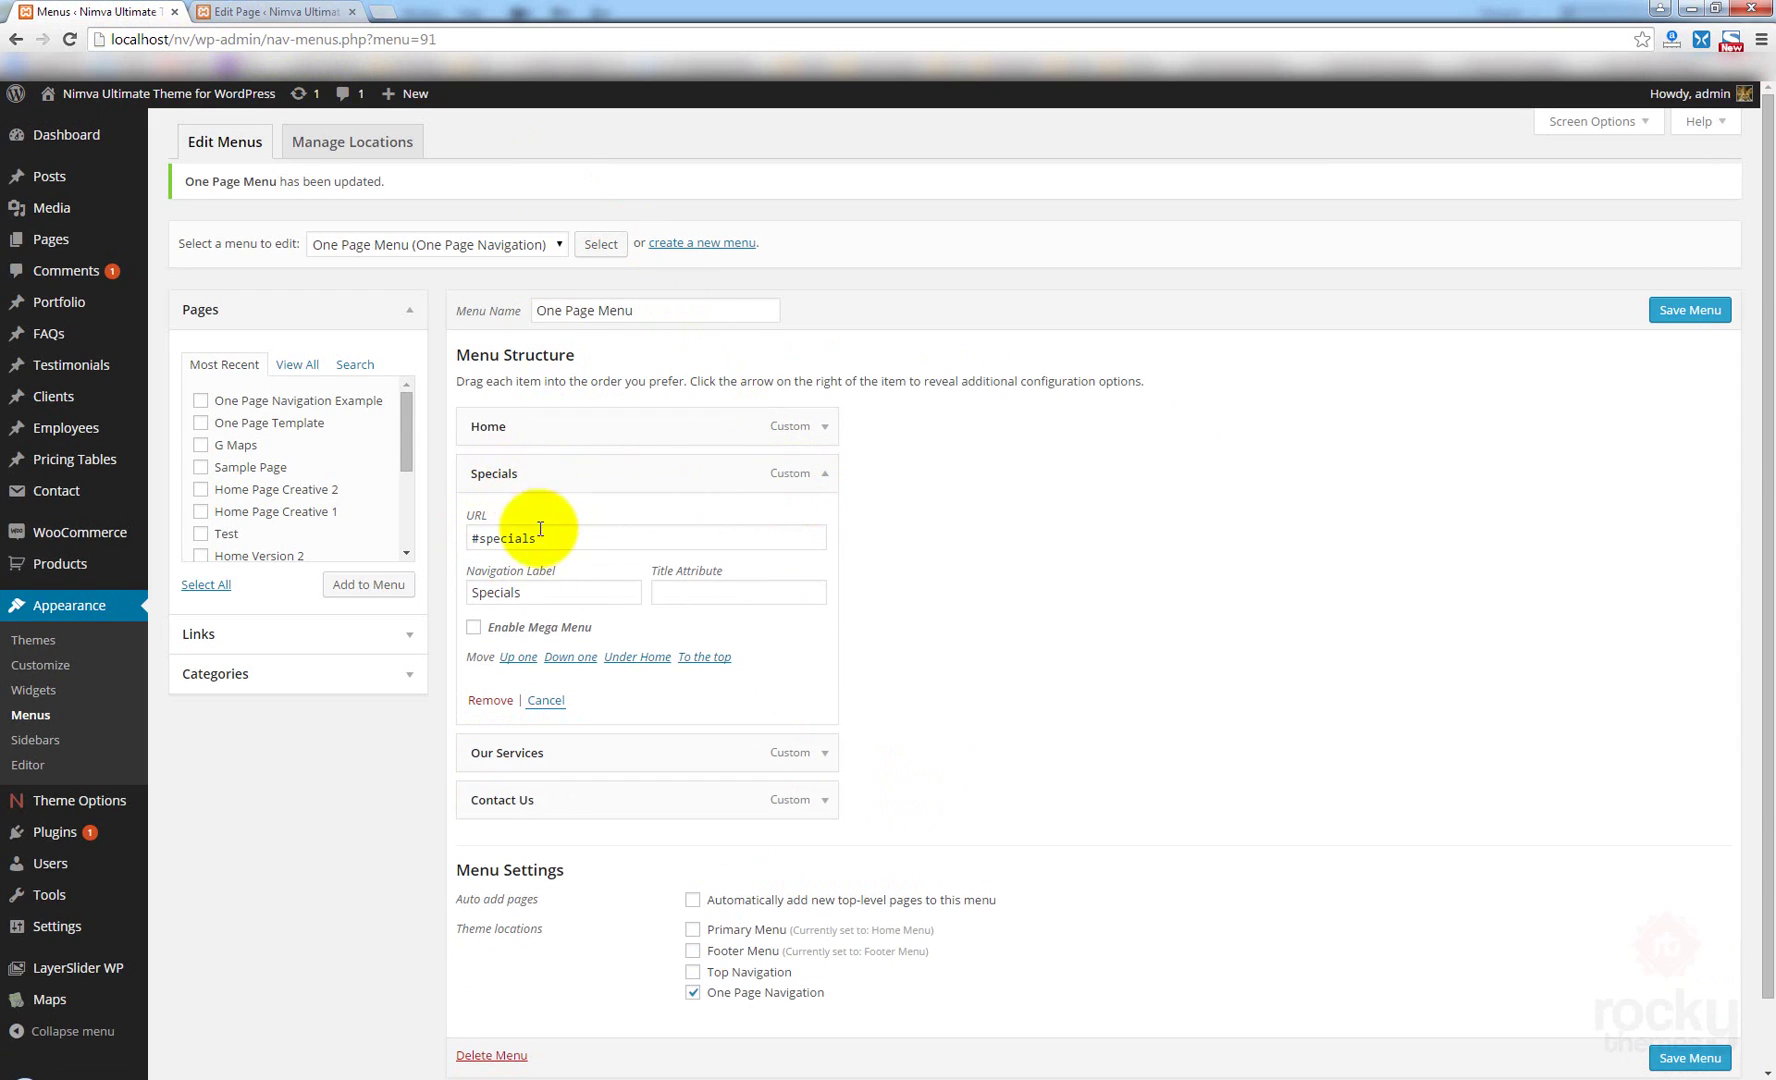
{"action": "left_click", "coordinate": [478, 540]}
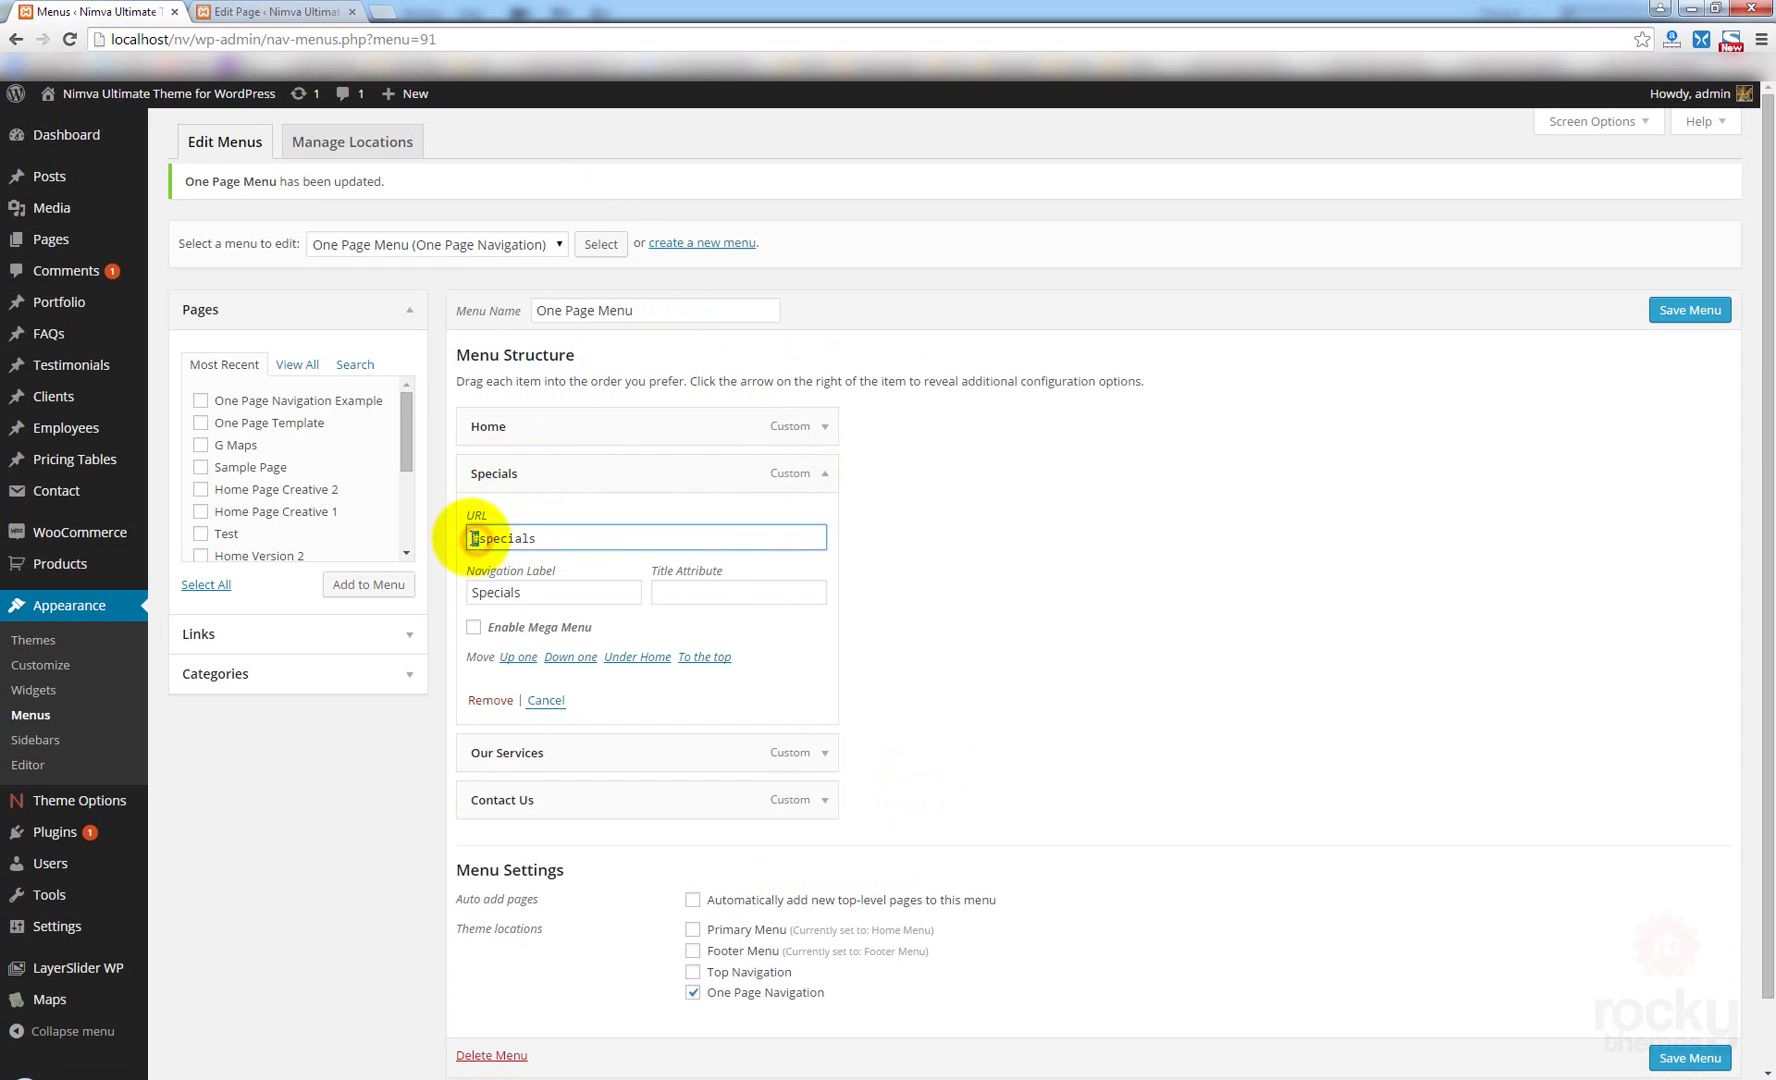
{"action": "key", "text": "Delete"}
{"action": "type", "text": "S"}
{"action": "left_click", "coordinate": [483, 537]}
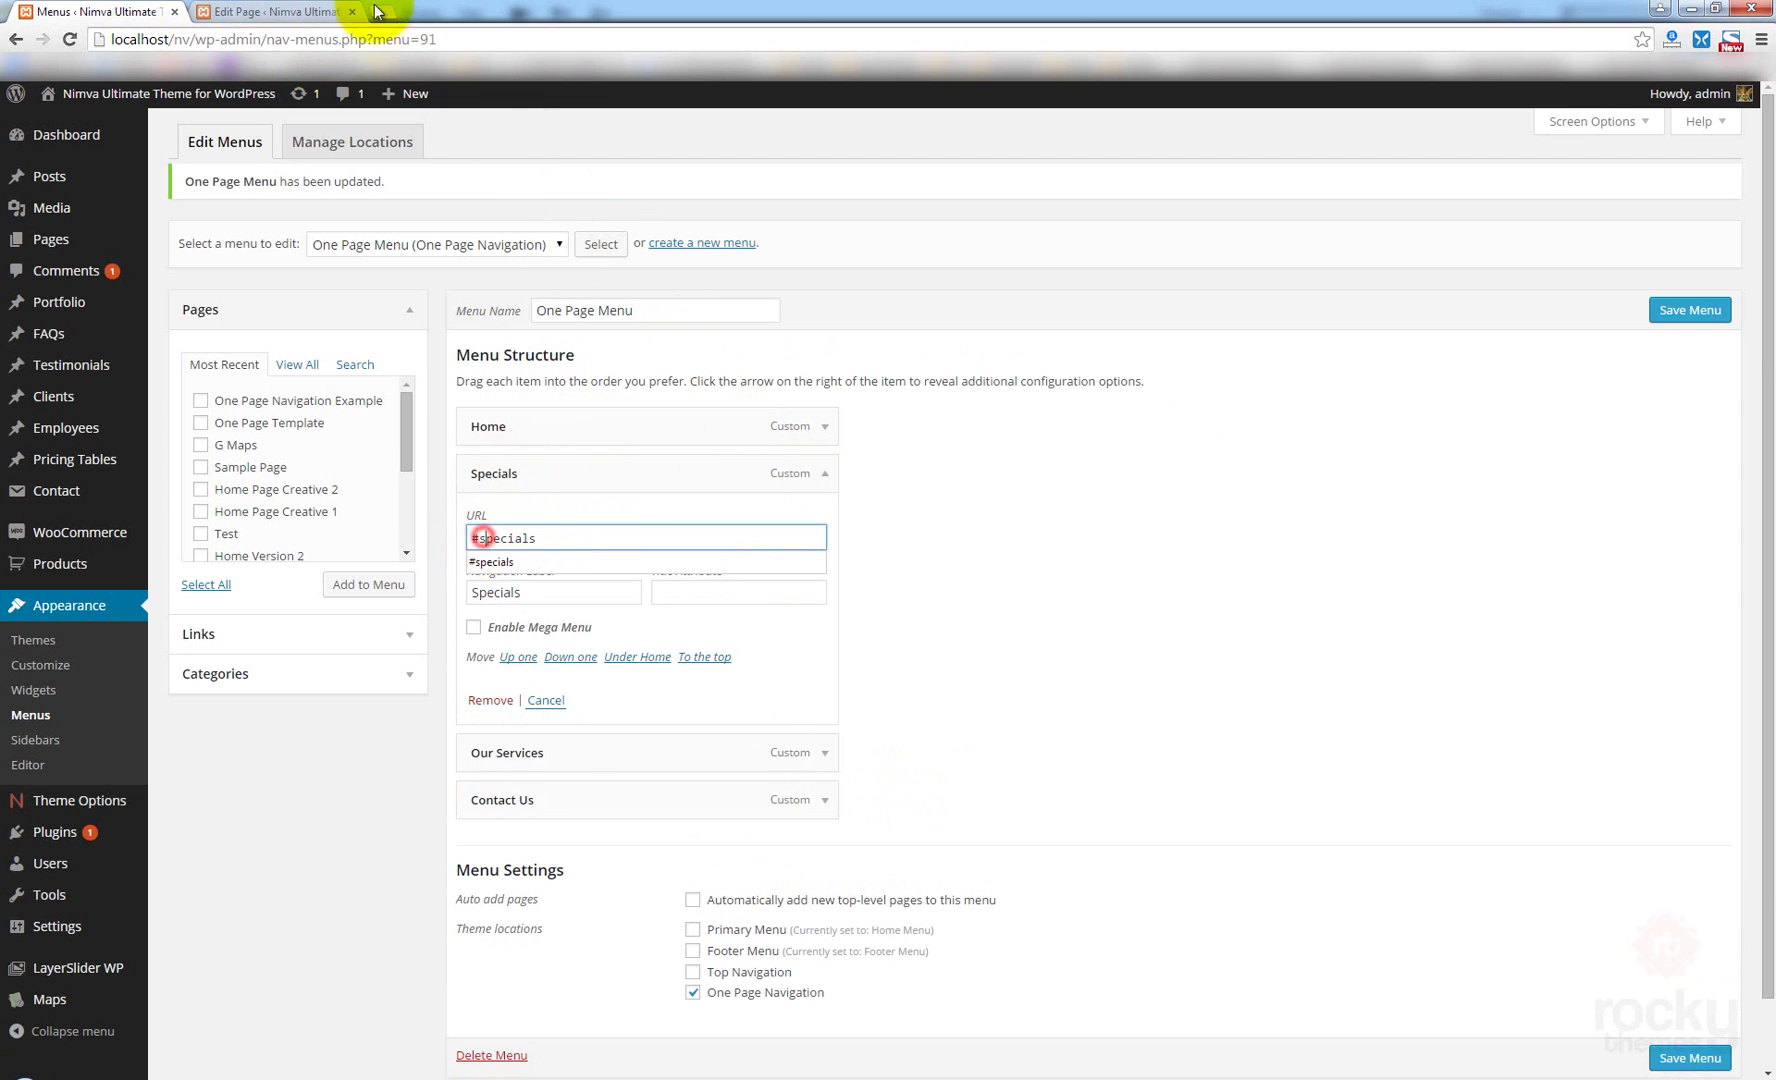
Set the second row's ID to specials and save it.
{"action": "left_click", "coordinate": [290, 11]}
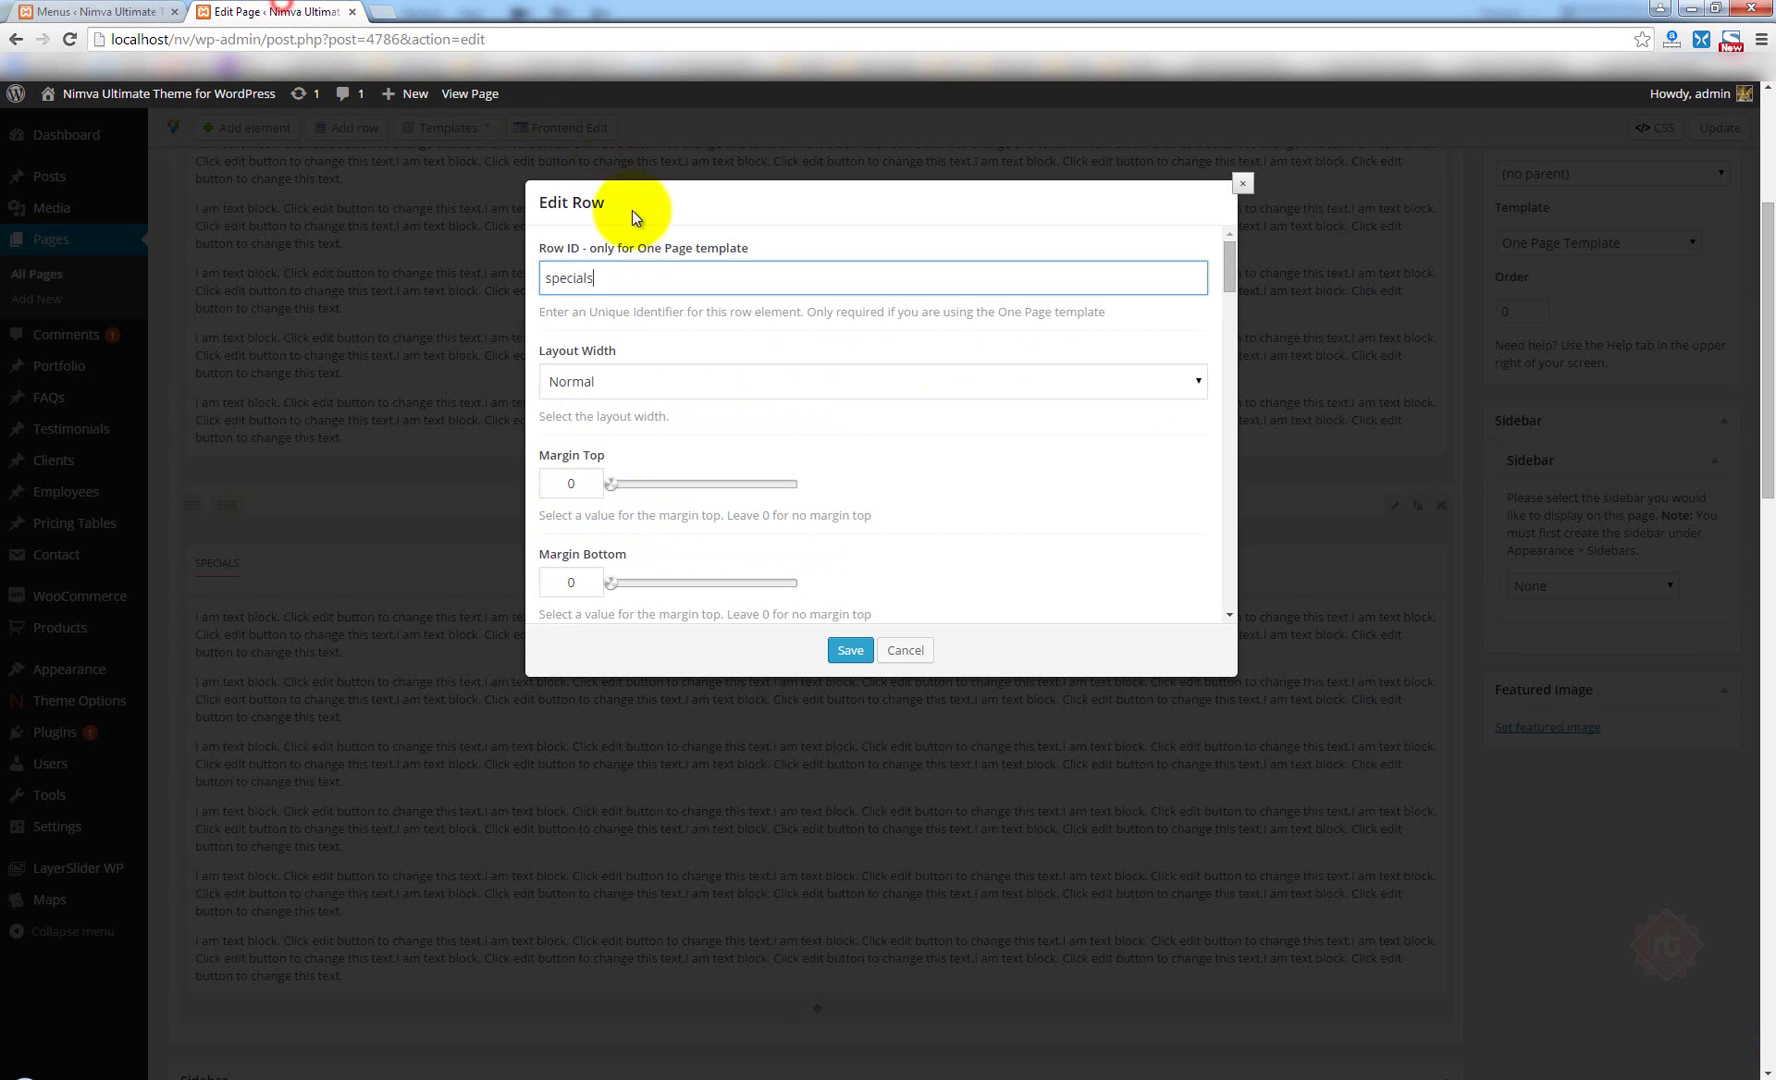
{"action": "double_click", "coordinate": [570, 277]}
{"action": "left_click", "coordinate": [642, 280]}
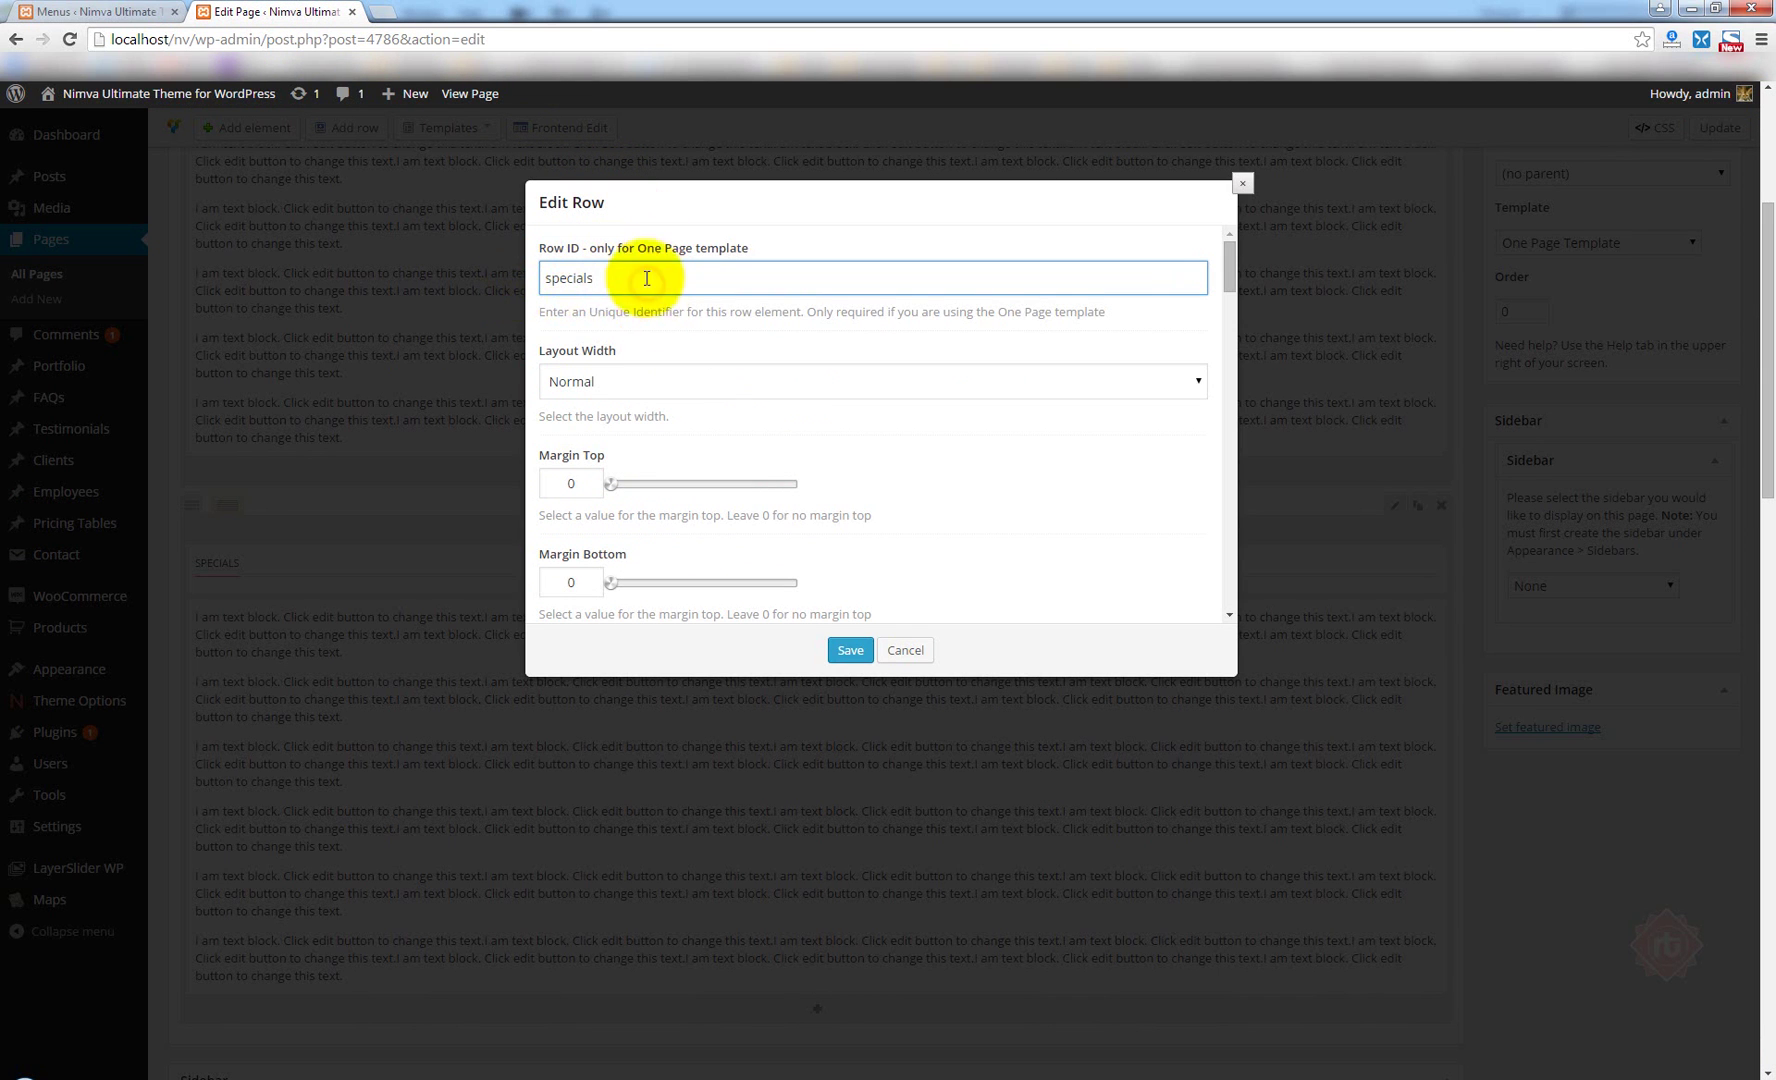
{"action": "left_click", "coordinate": [855, 655]}
{"action": "scroll", "coordinate": [1517, 700], "scroll_direction": "down", "scroll_amount": 5}
Clone the Specials row and retitle the copy Our Services Are Good.
{"action": "scroll", "coordinate": [1485, 495], "scroll_direction": "up", "scroll_amount": 3}
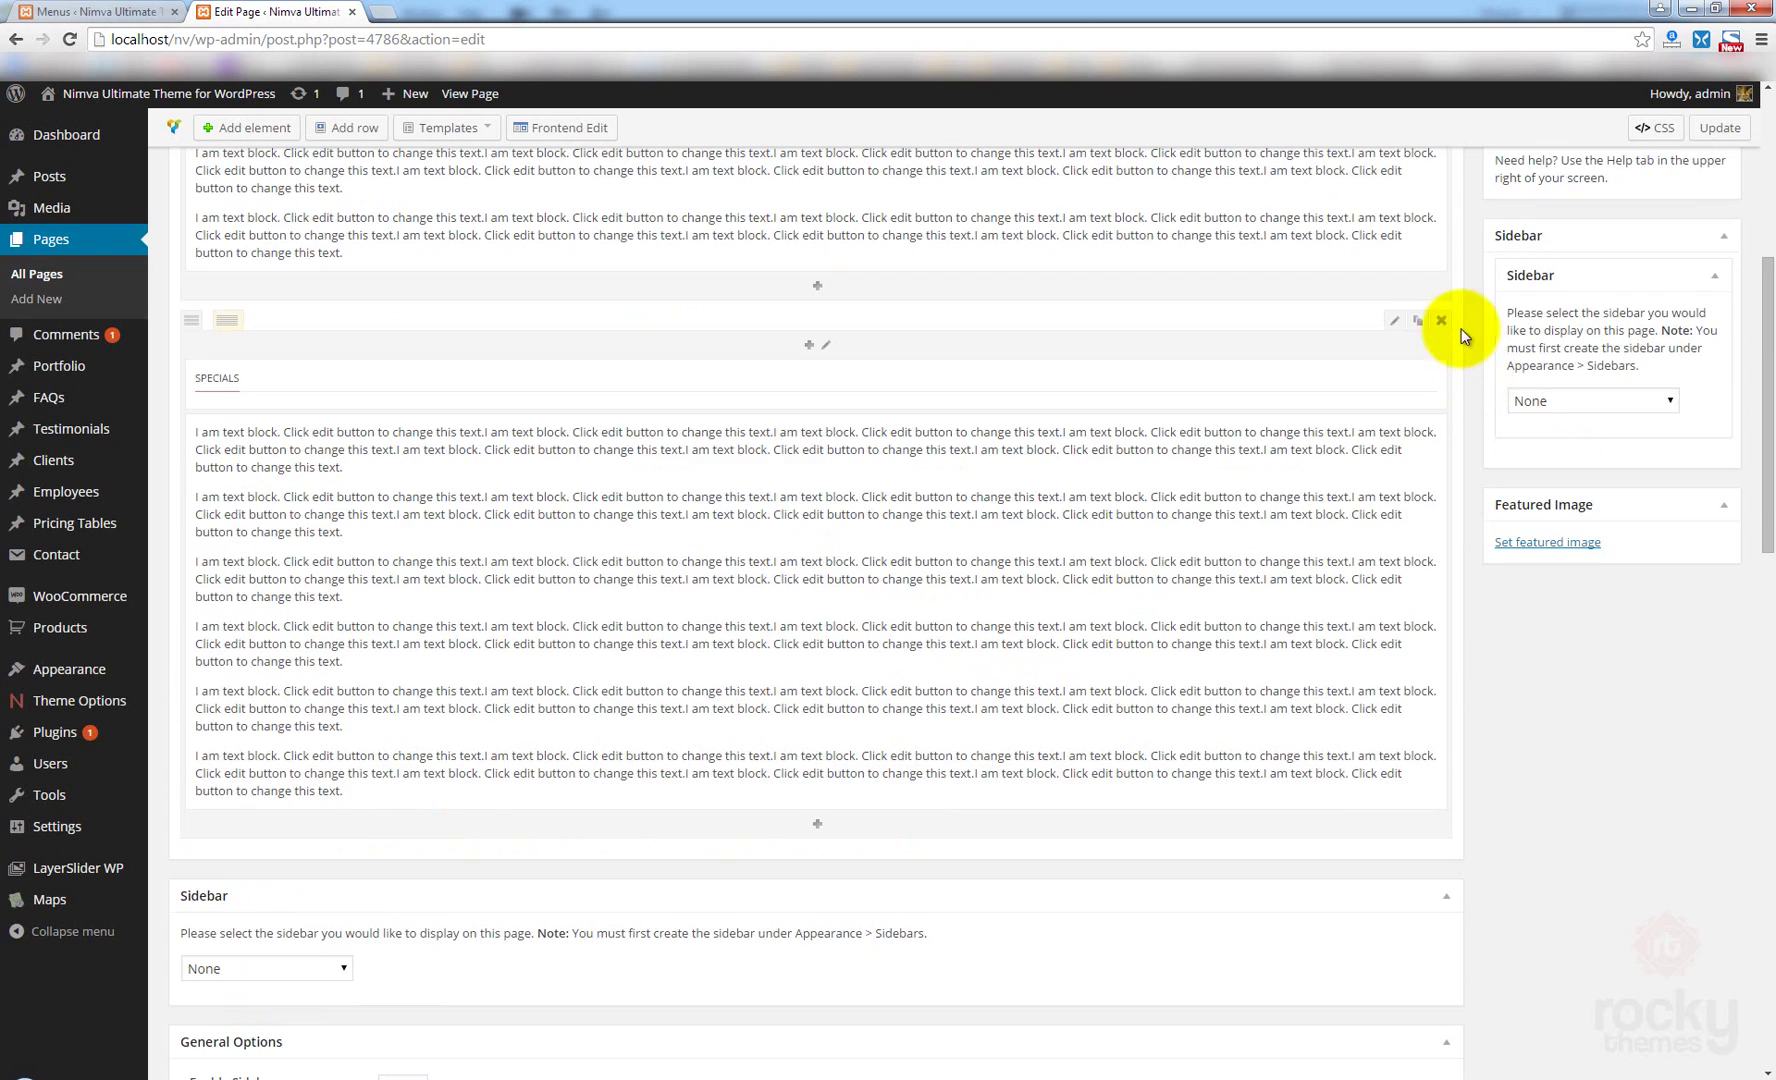
{"action": "left_click", "coordinate": [1418, 320]}
{"action": "scroll", "coordinate": [1452, 762], "scroll_direction": "down", "scroll_amount": 1}
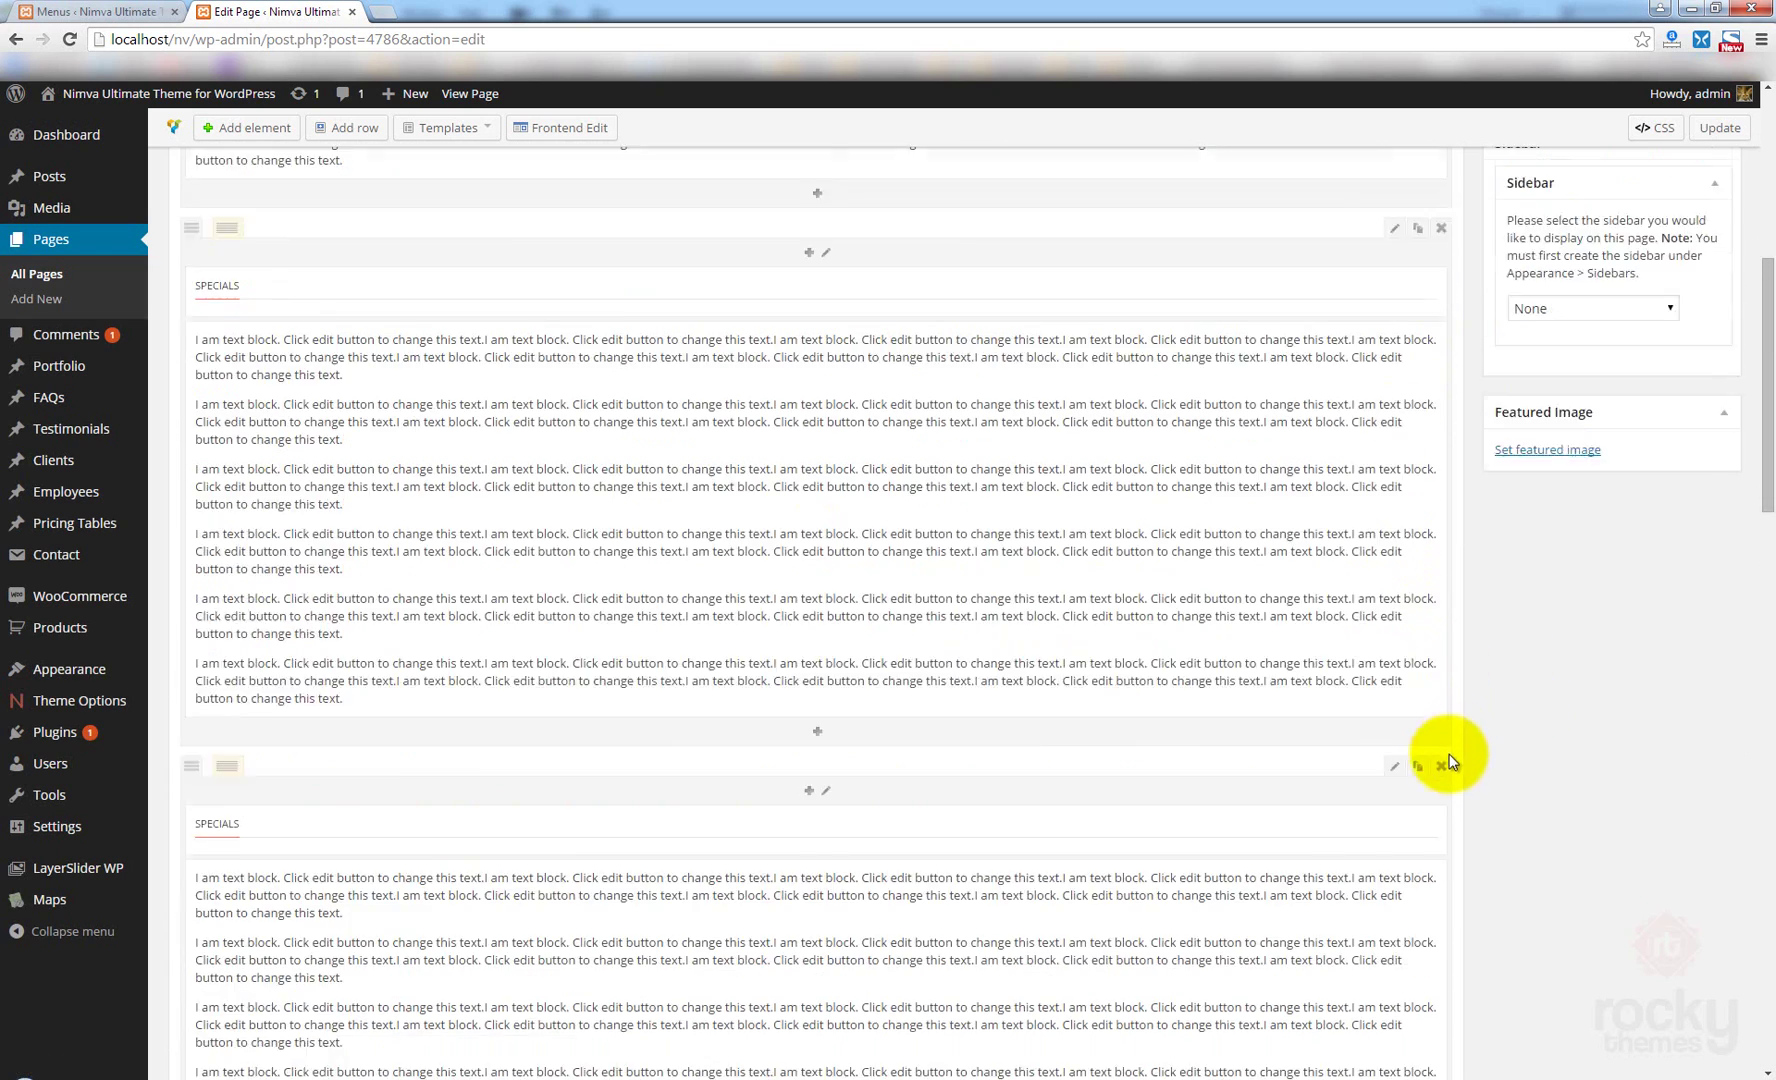
{"action": "scroll", "coordinate": [1450, 762], "scroll_direction": "down", "scroll_amount": 2}
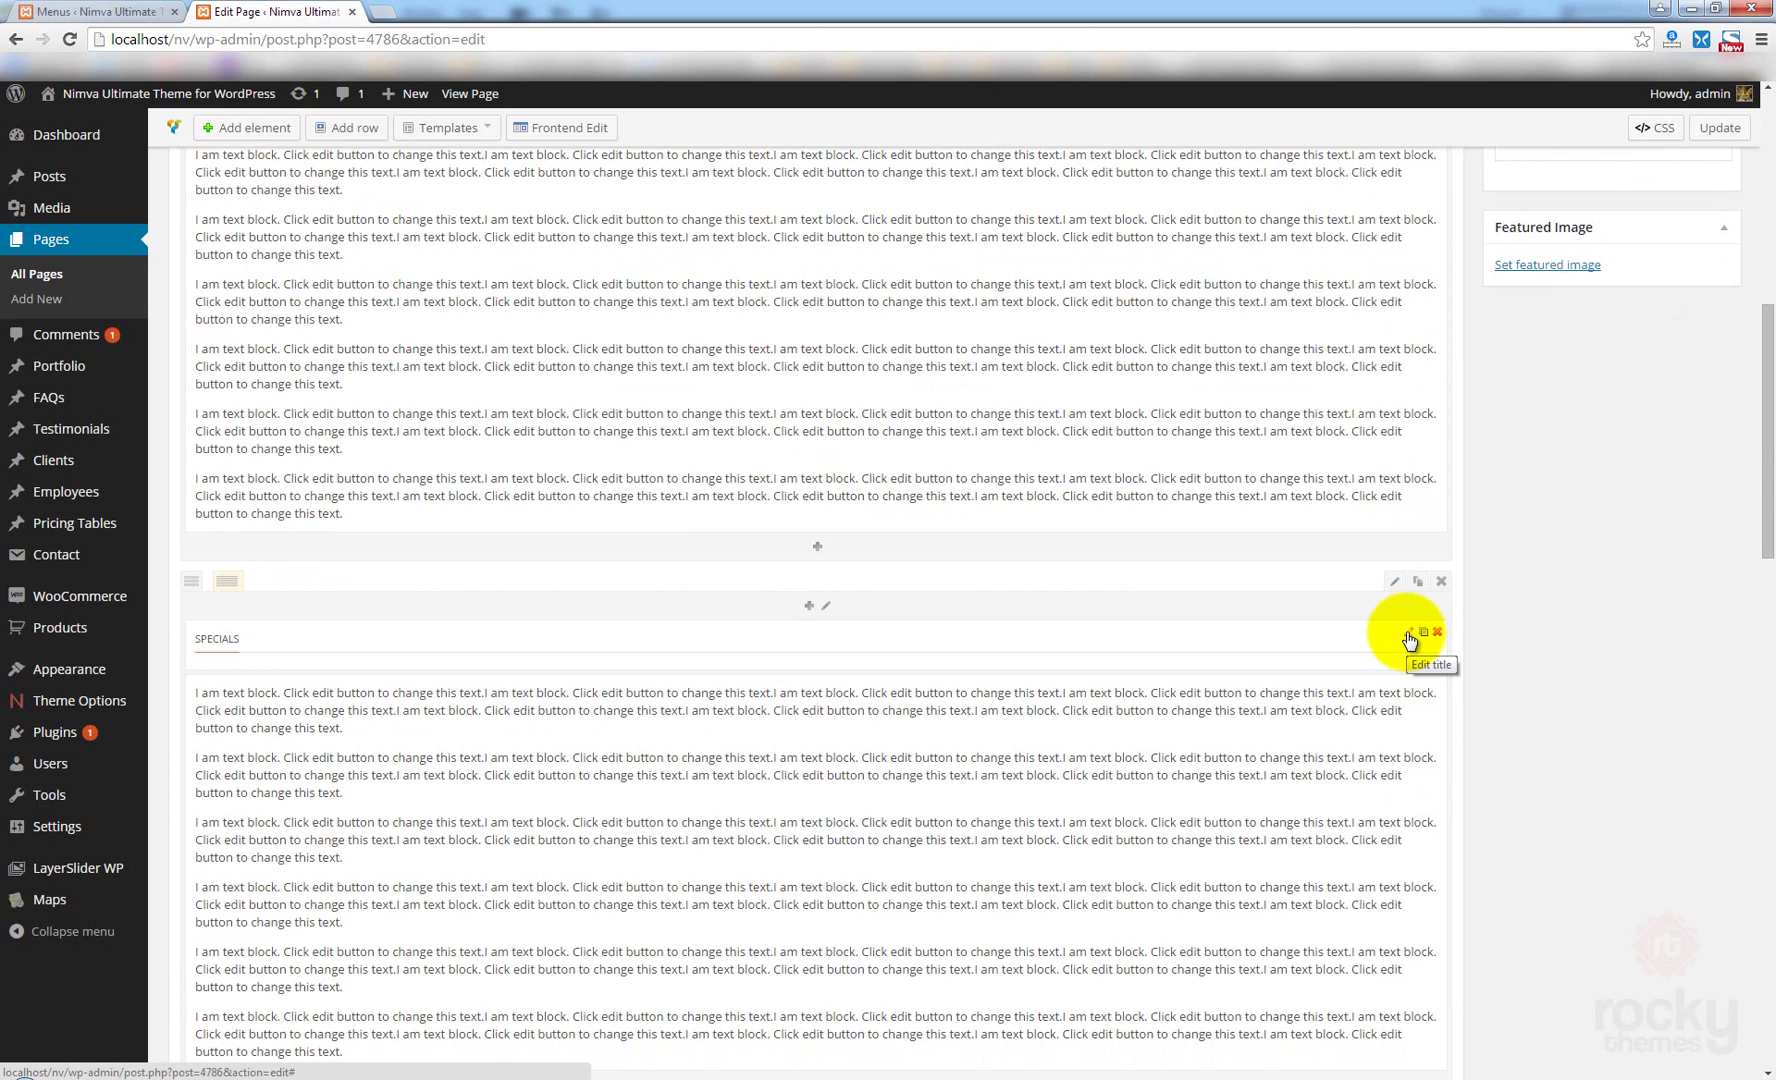
{"action": "left_click", "coordinate": [1409, 636]}
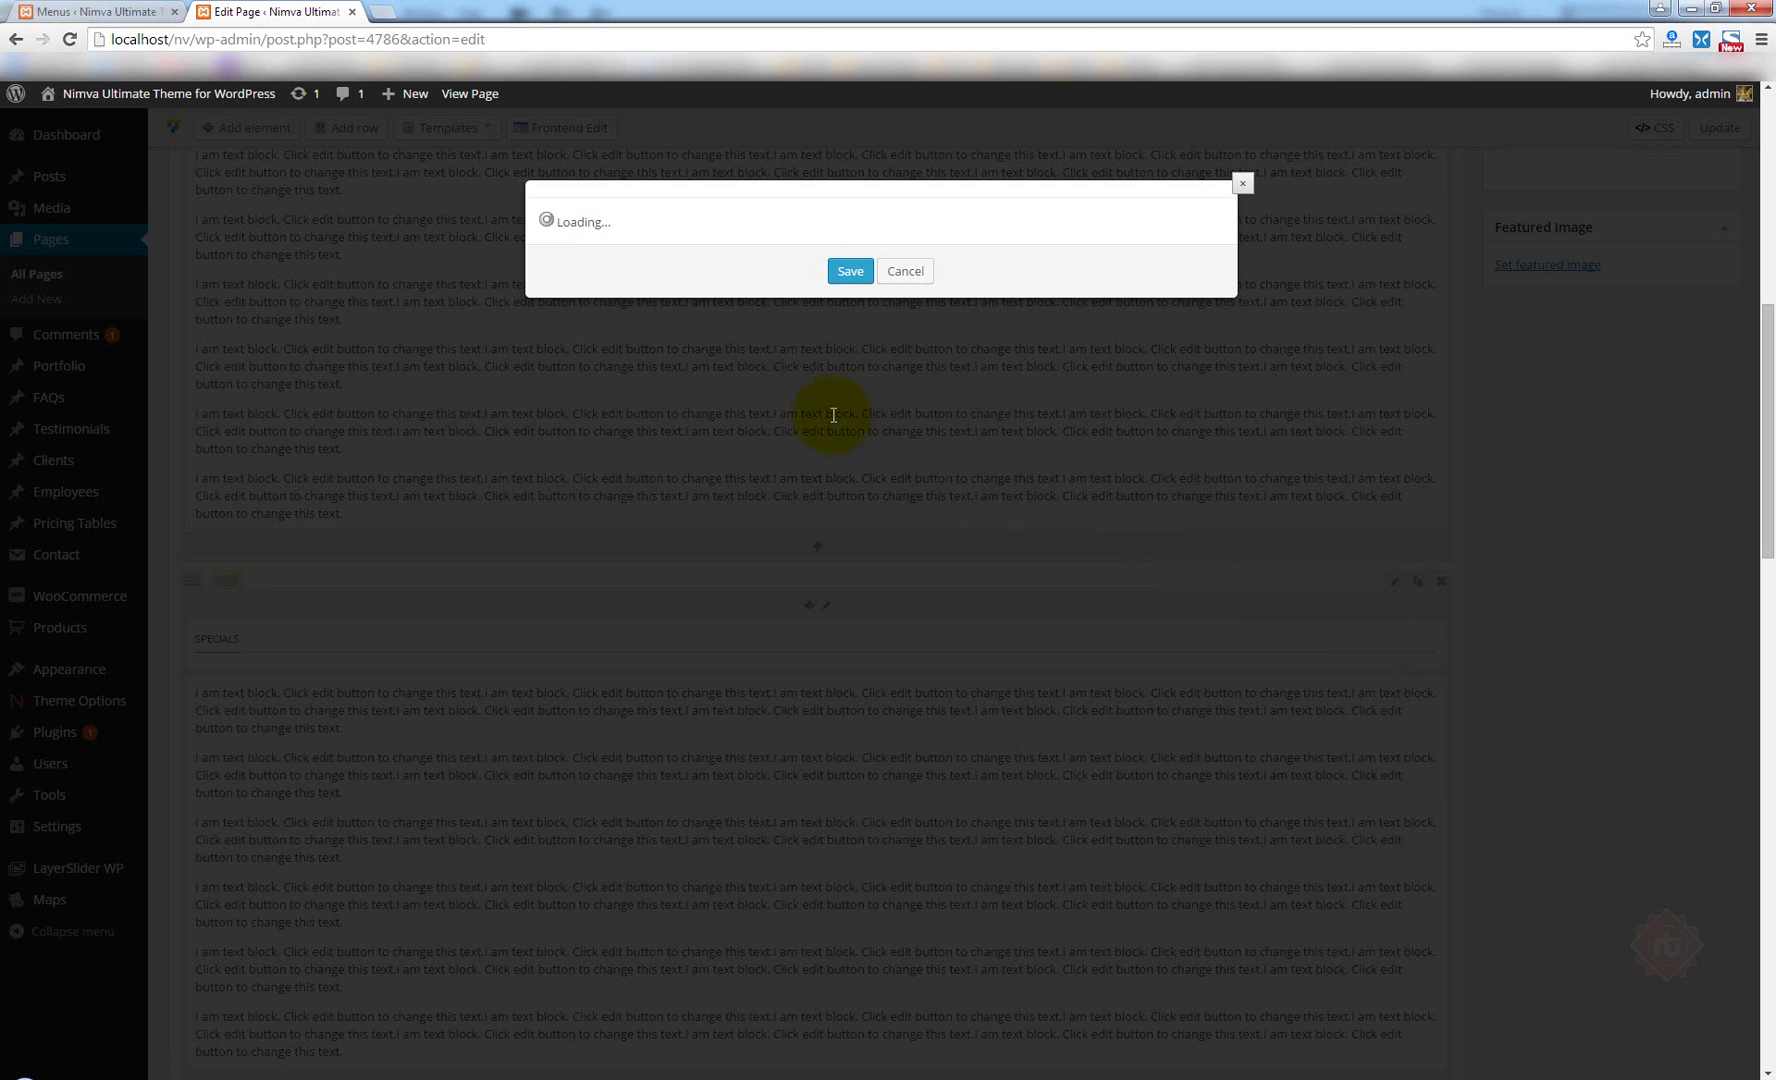
{"action": "left_click_drag", "start_coordinate": [622, 278], "coordinate": [466, 261]}
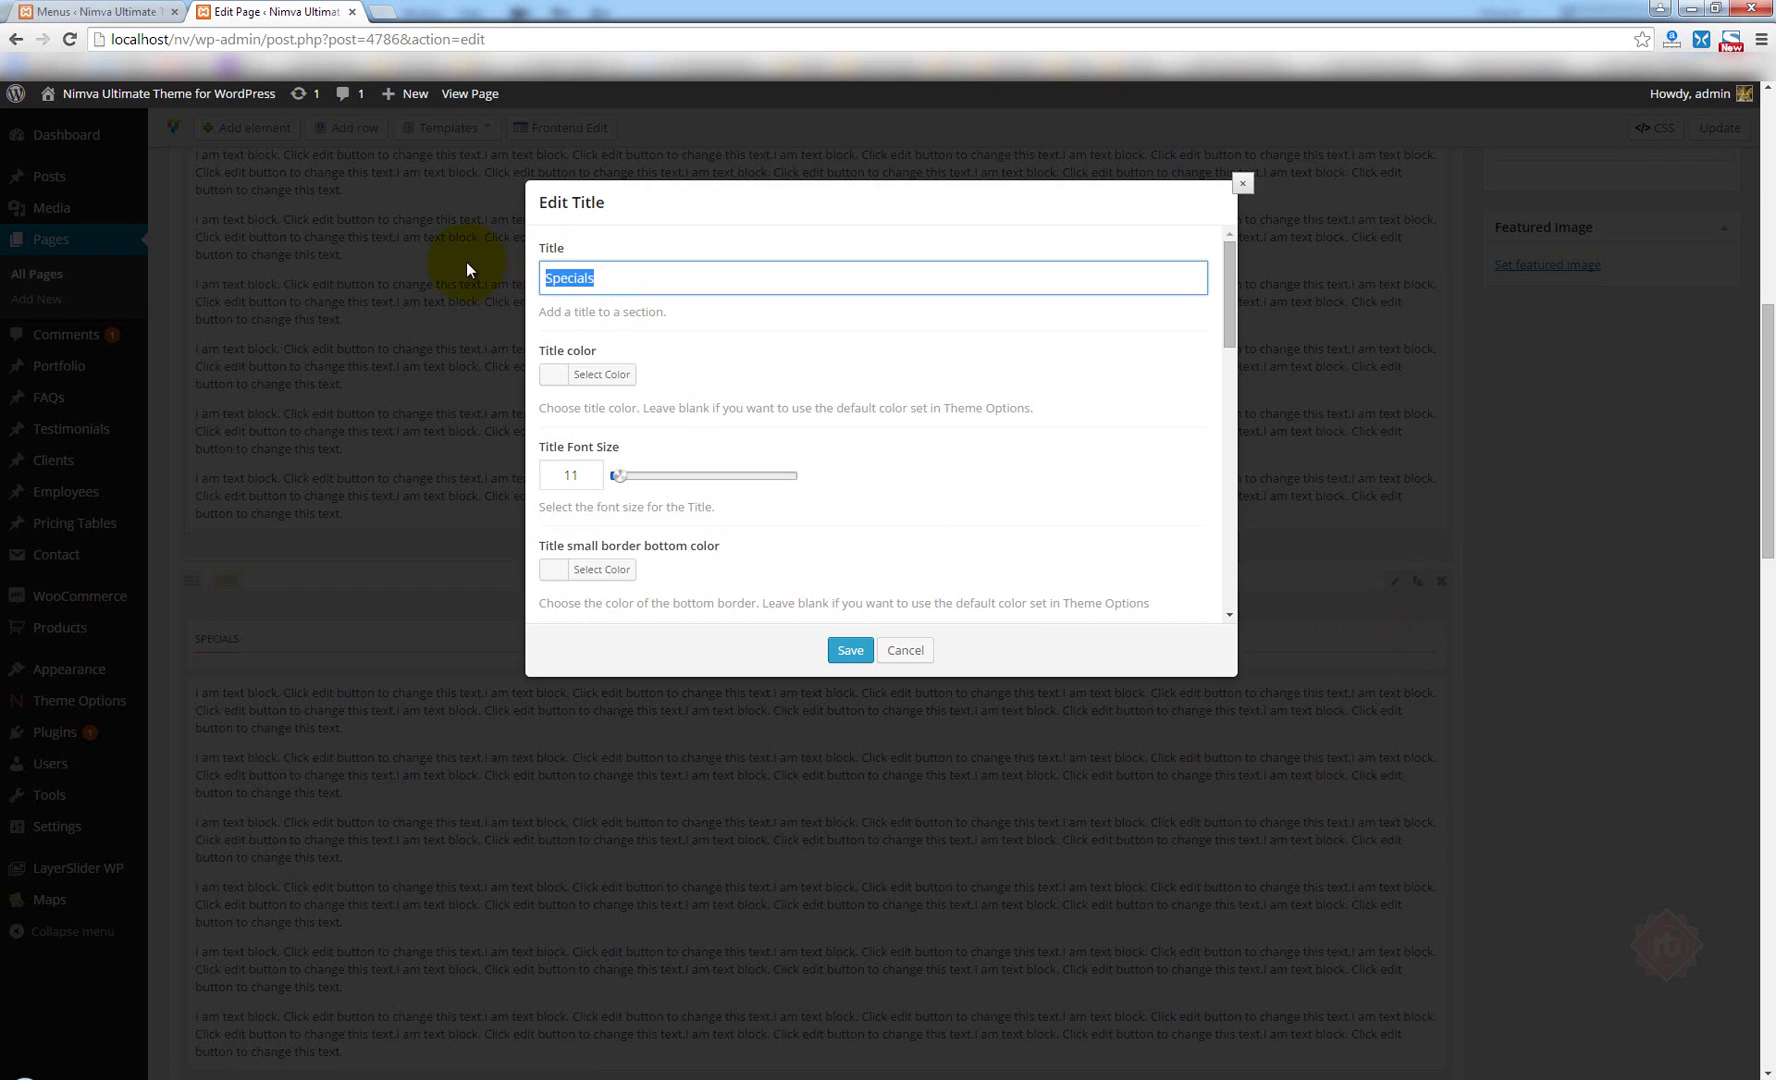
{"action": "type", "text": "Our Services are Perfect"}
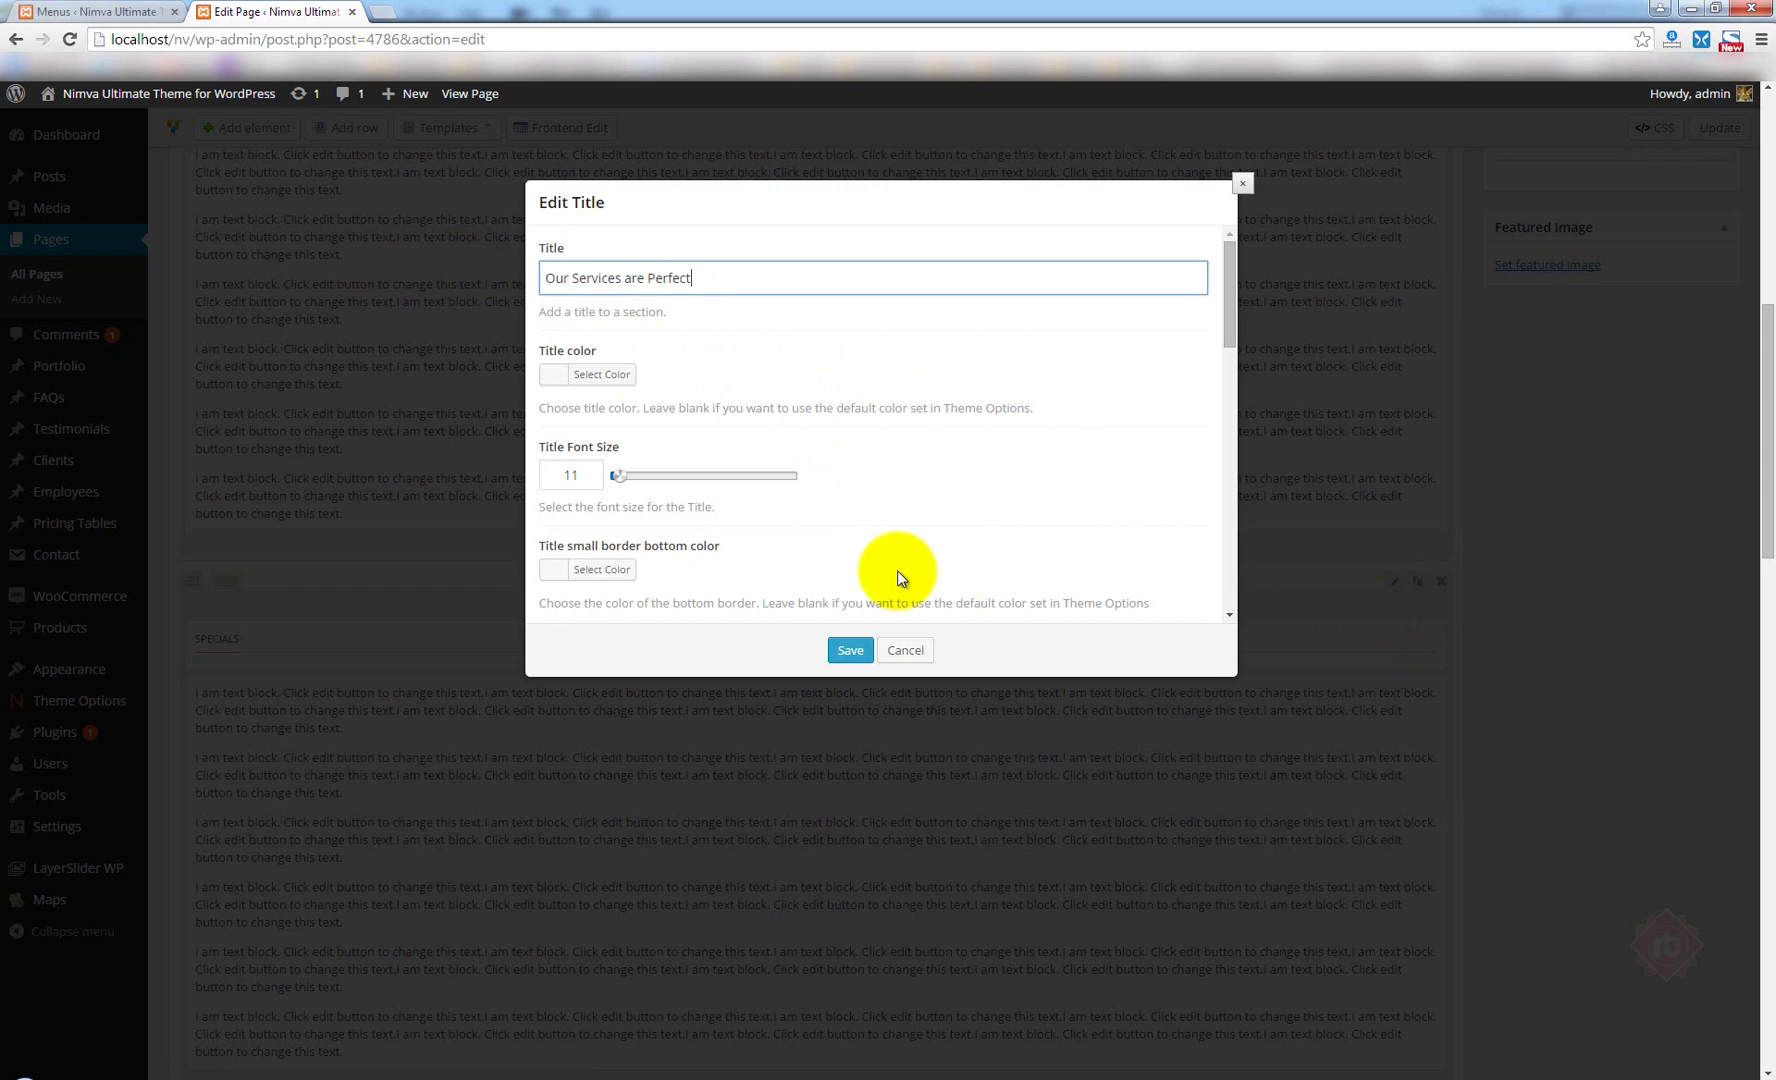
{"action": "key", "text": "ctrl+shift+Left"}
{"action": "type", "text": "Good"}
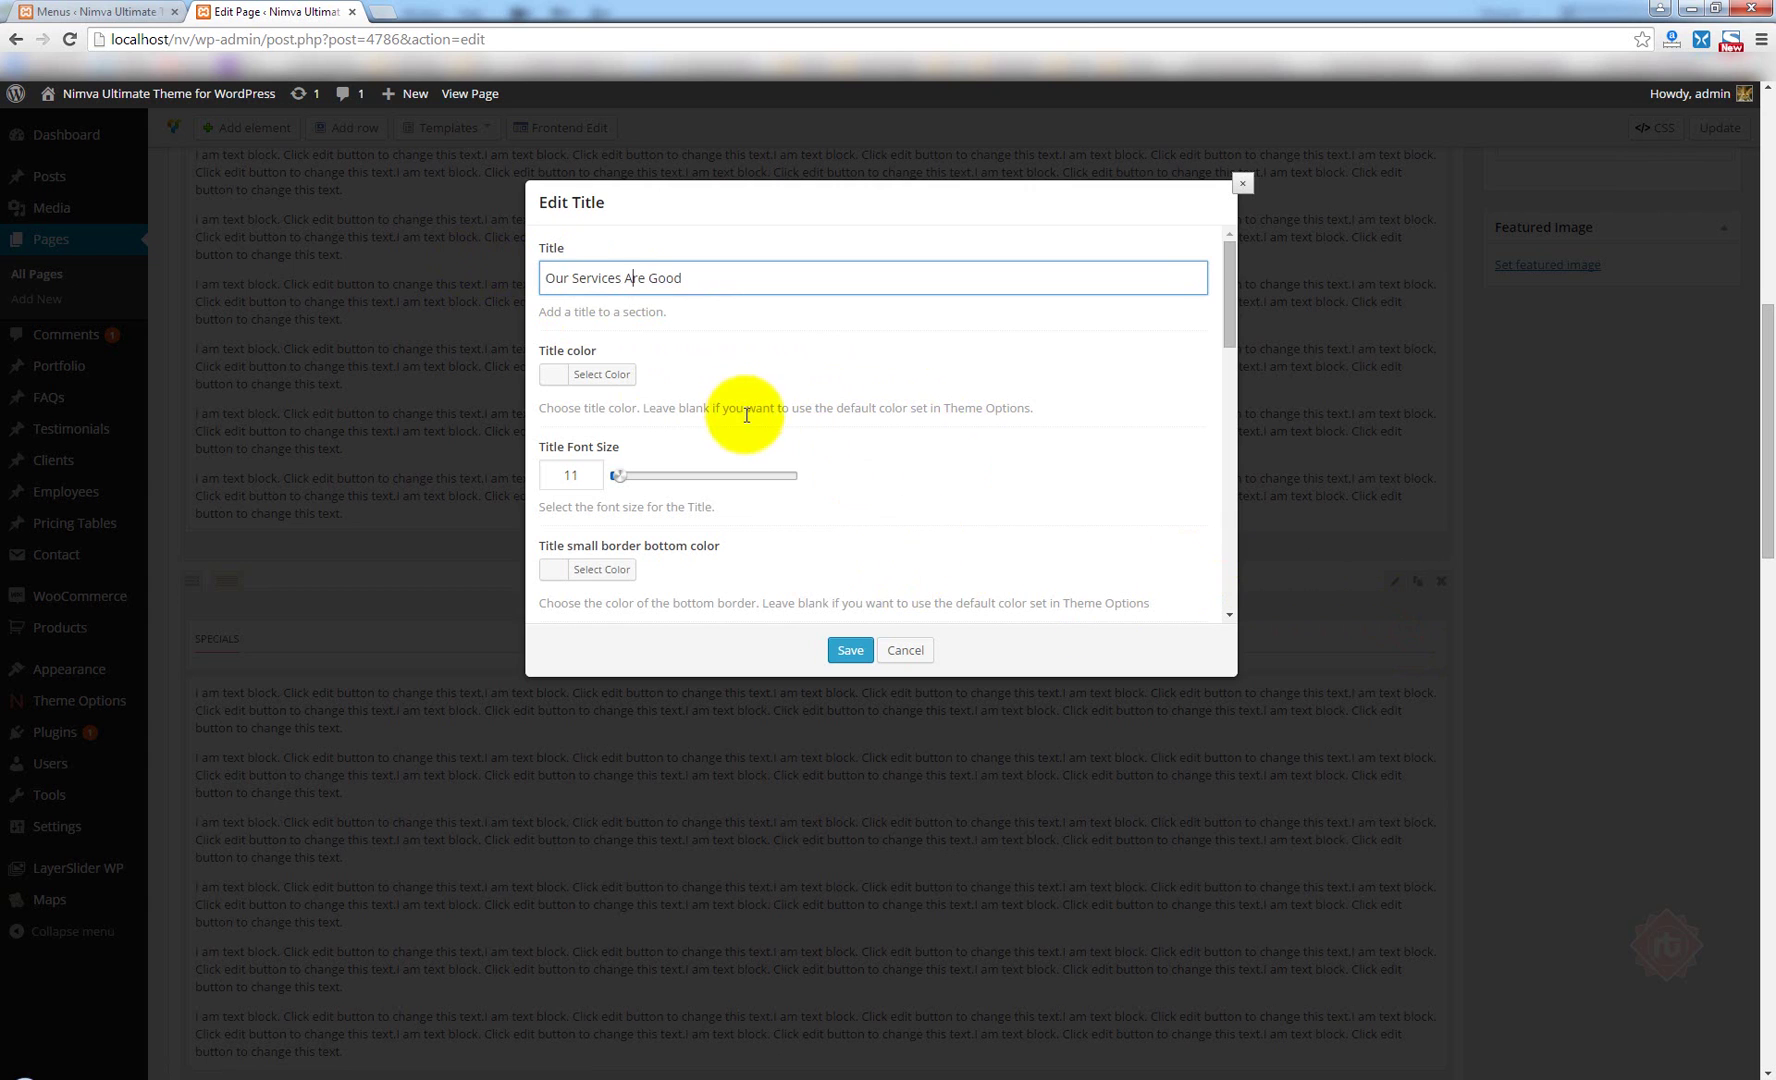
{"action": "left_click", "coordinate": [851, 650]}
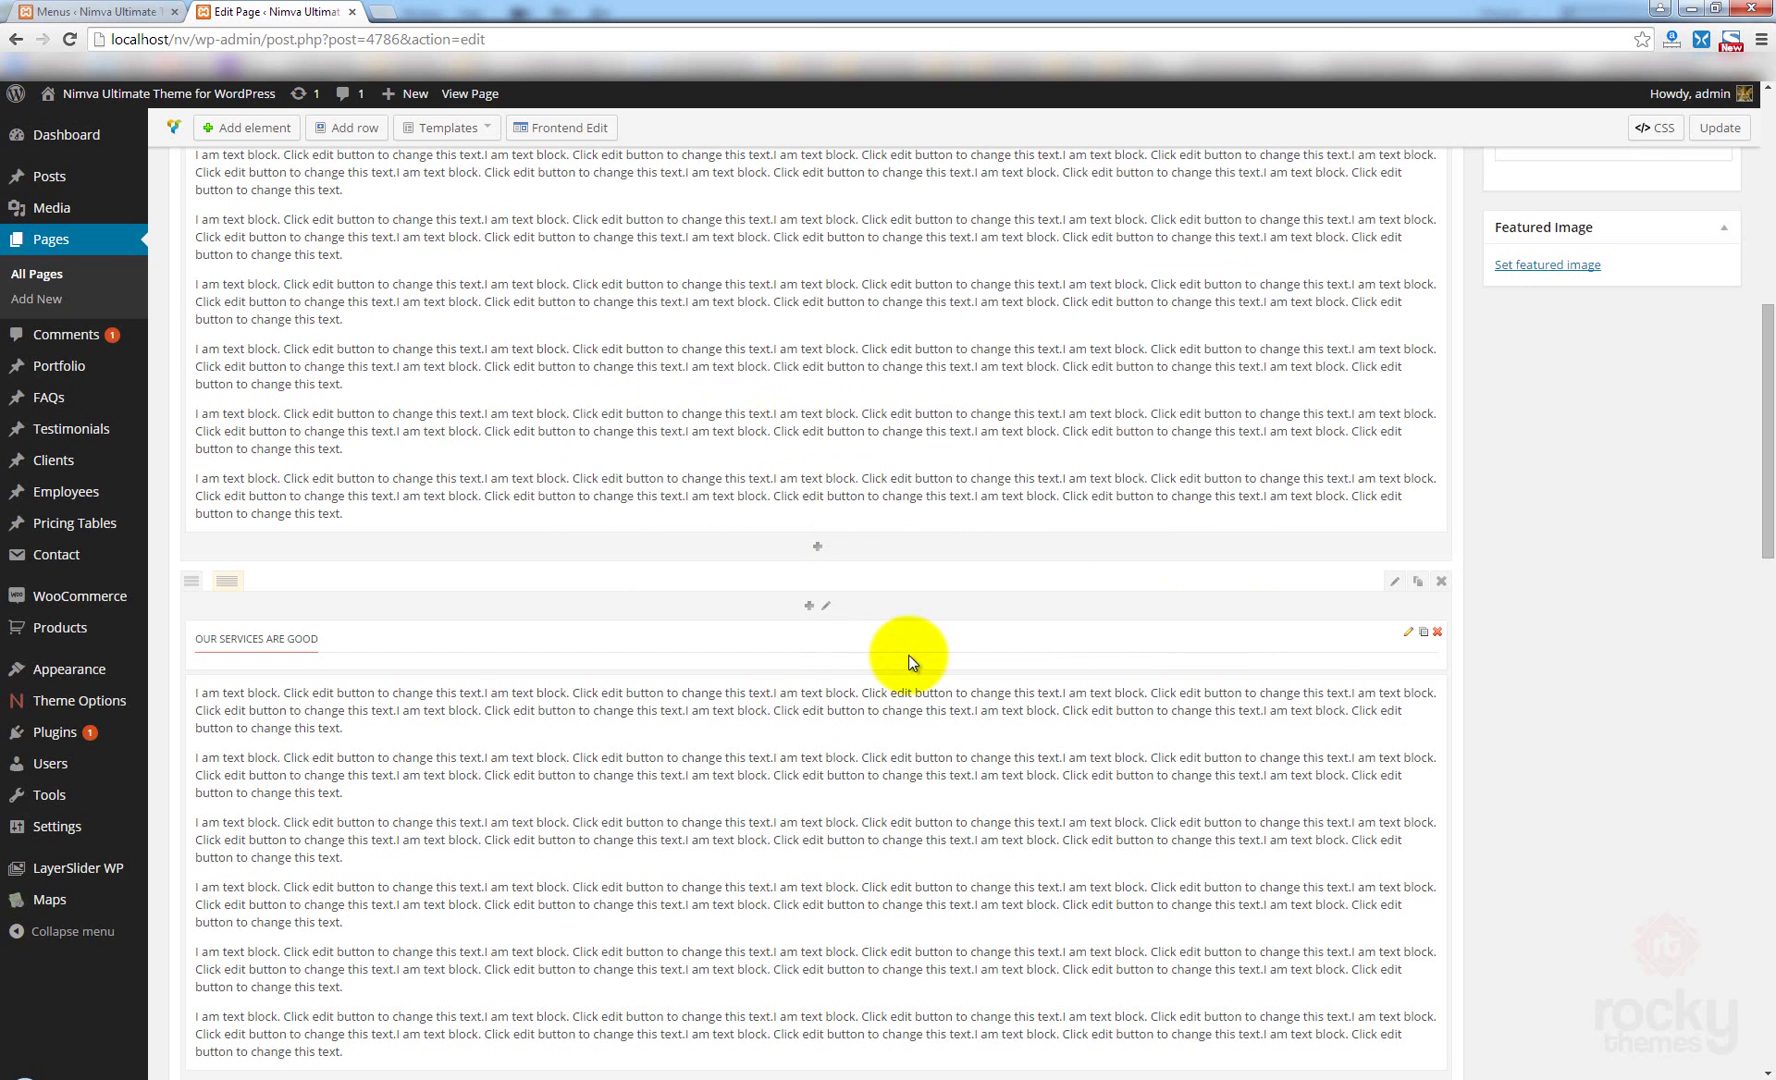
Change the copied row's ID from specials to services and save it.
{"action": "left_click", "coordinate": [1395, 582]}
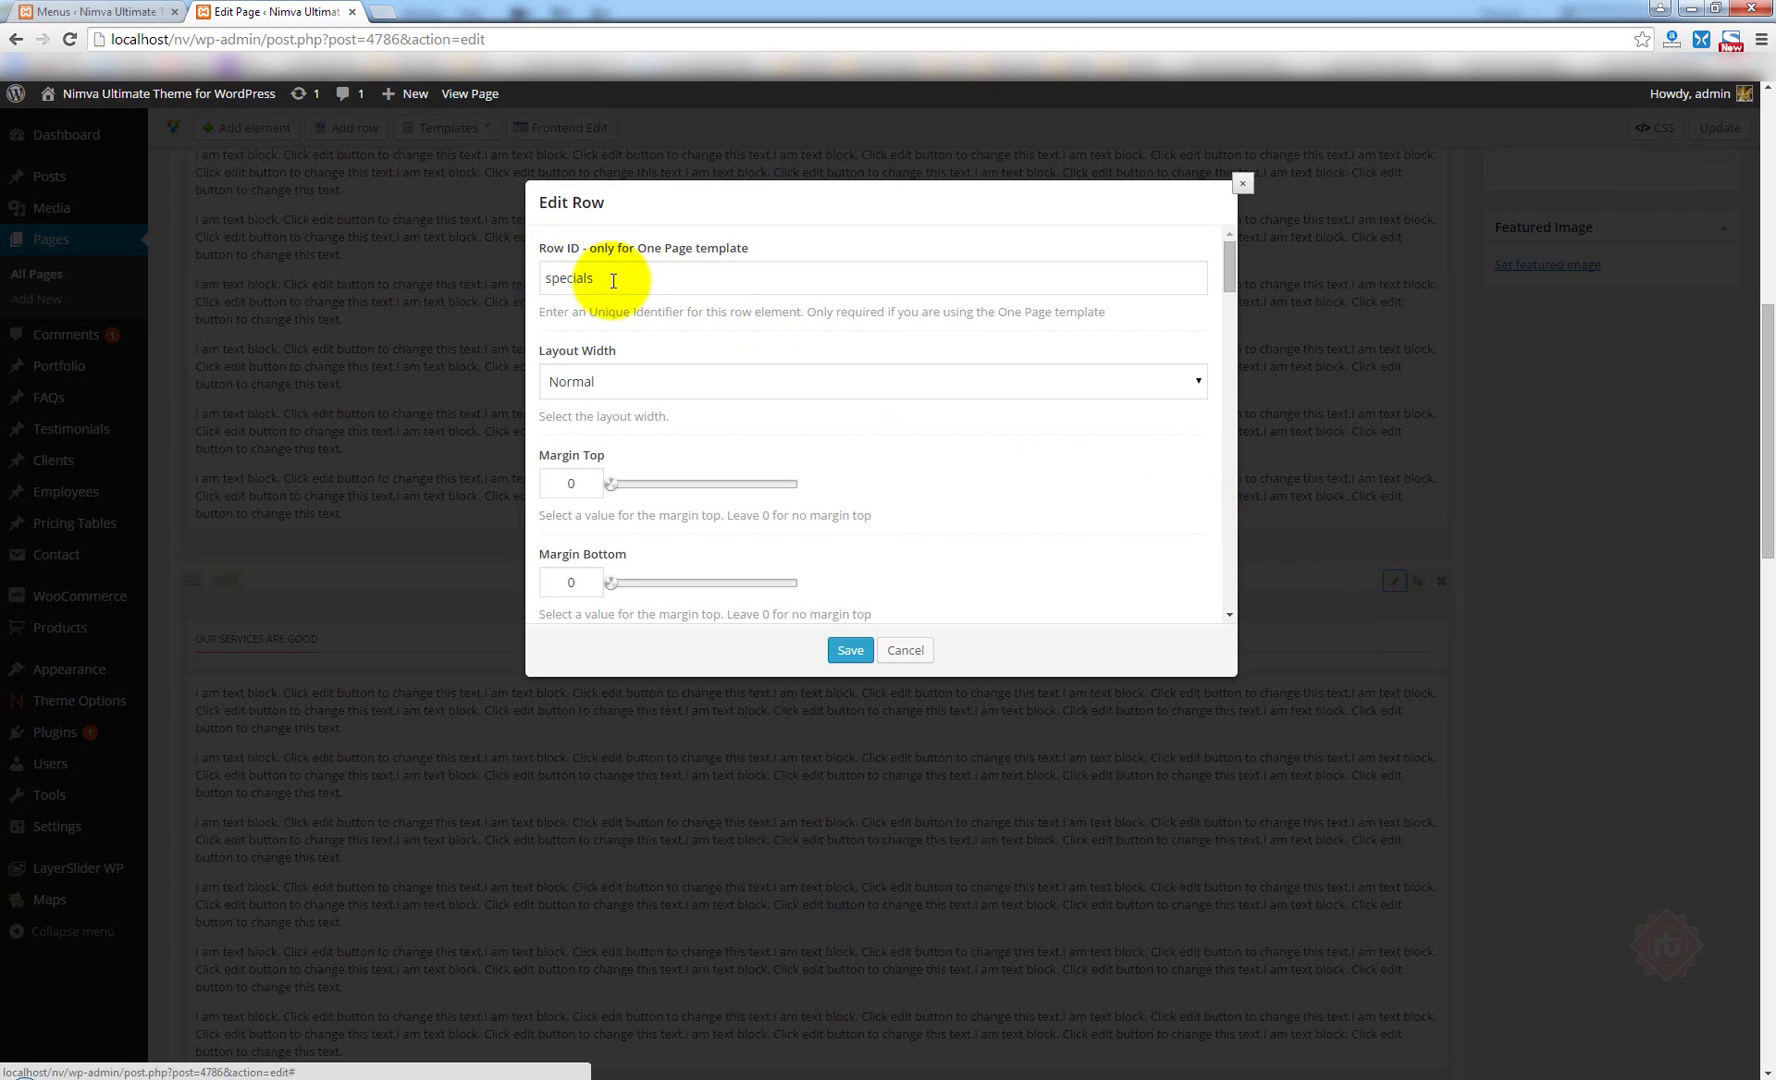
{"action": "double_click", "coordinate": [612, 278]}
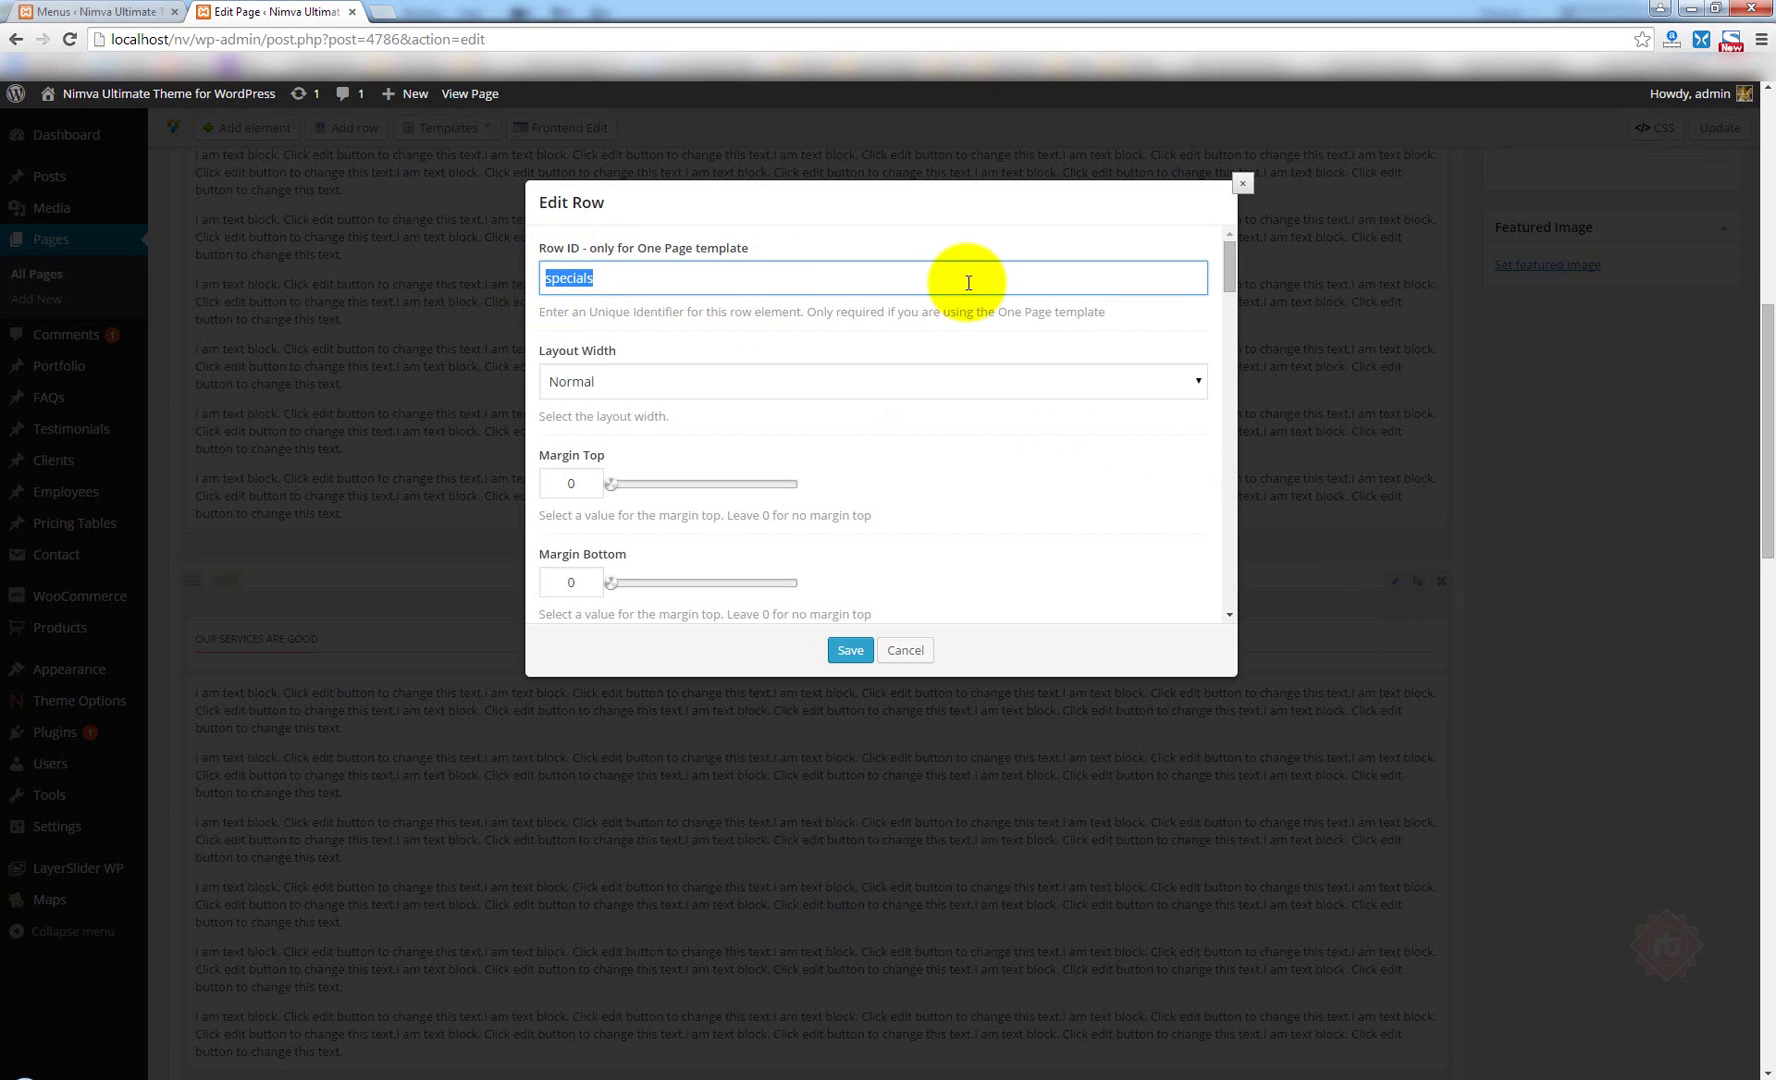
{"action": "type", "text": "service"}
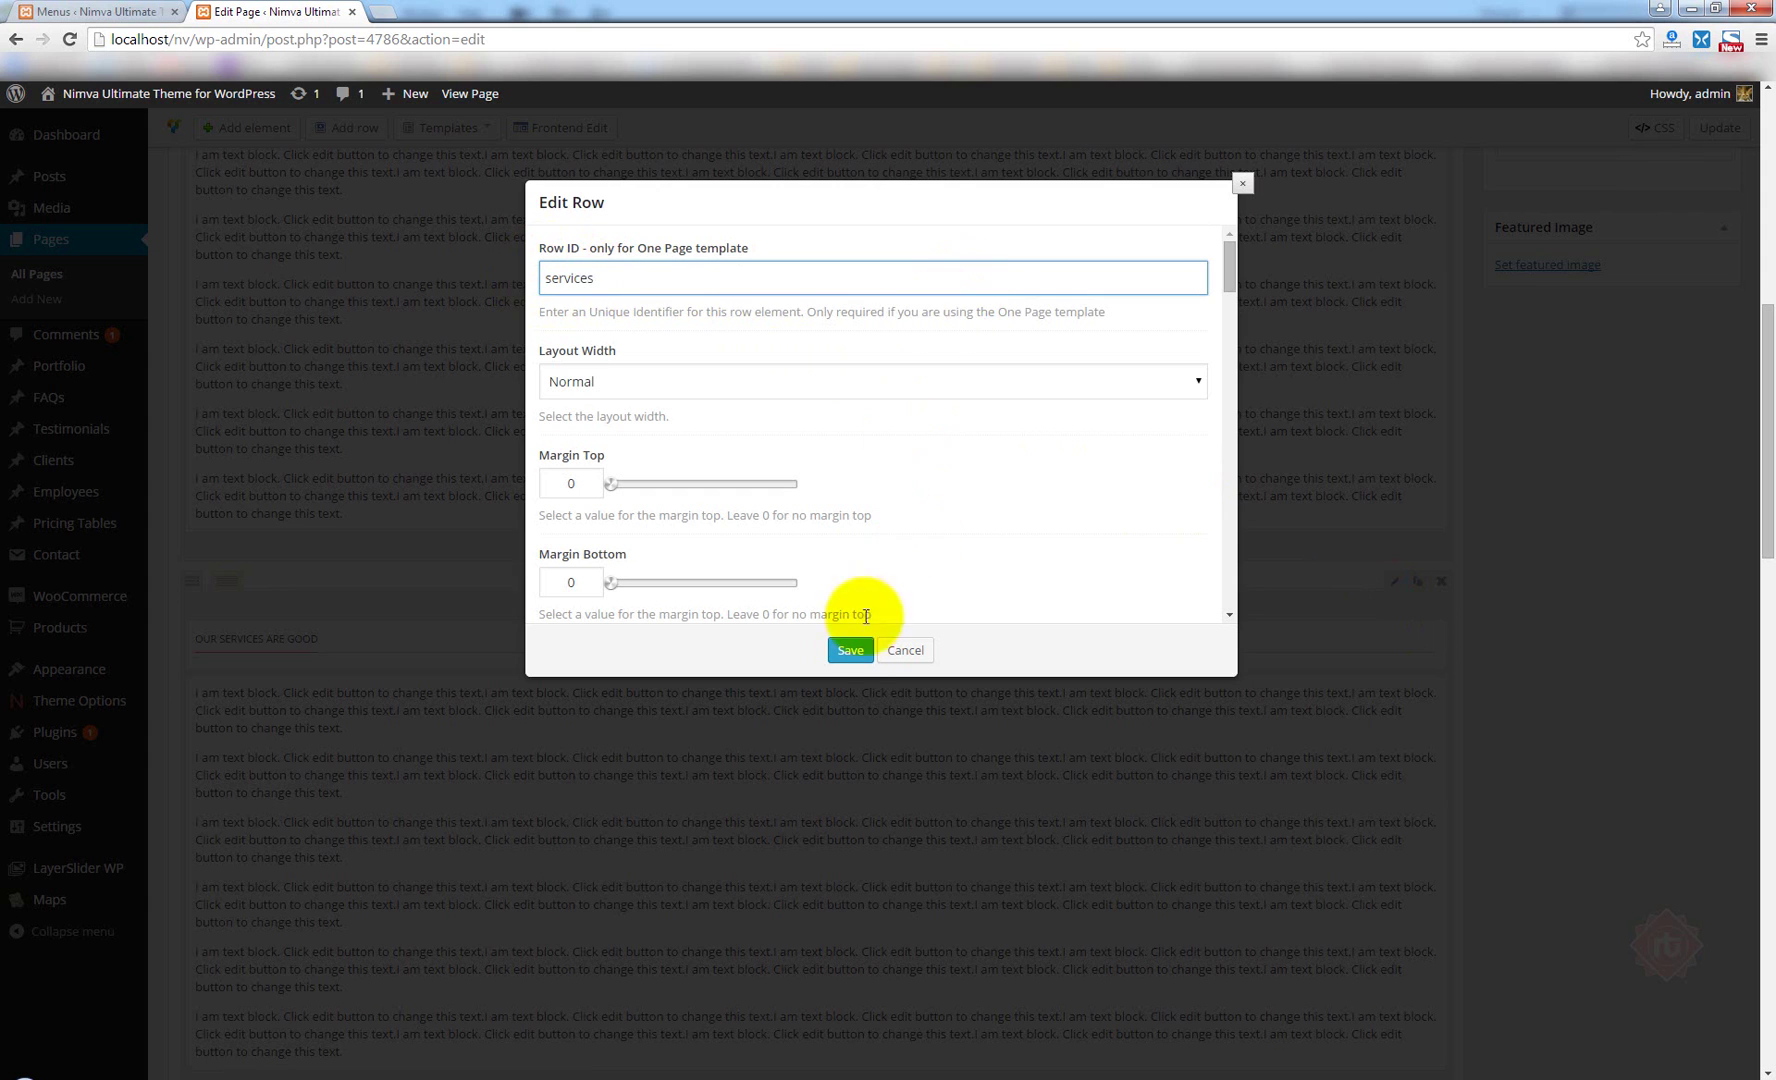
{"action": "left_click", "coordinate": [850, 650]}
{"action": "scroll", "coordinate": [1571, 604], "scroll_direction": "down", "scroll_amount": 3}
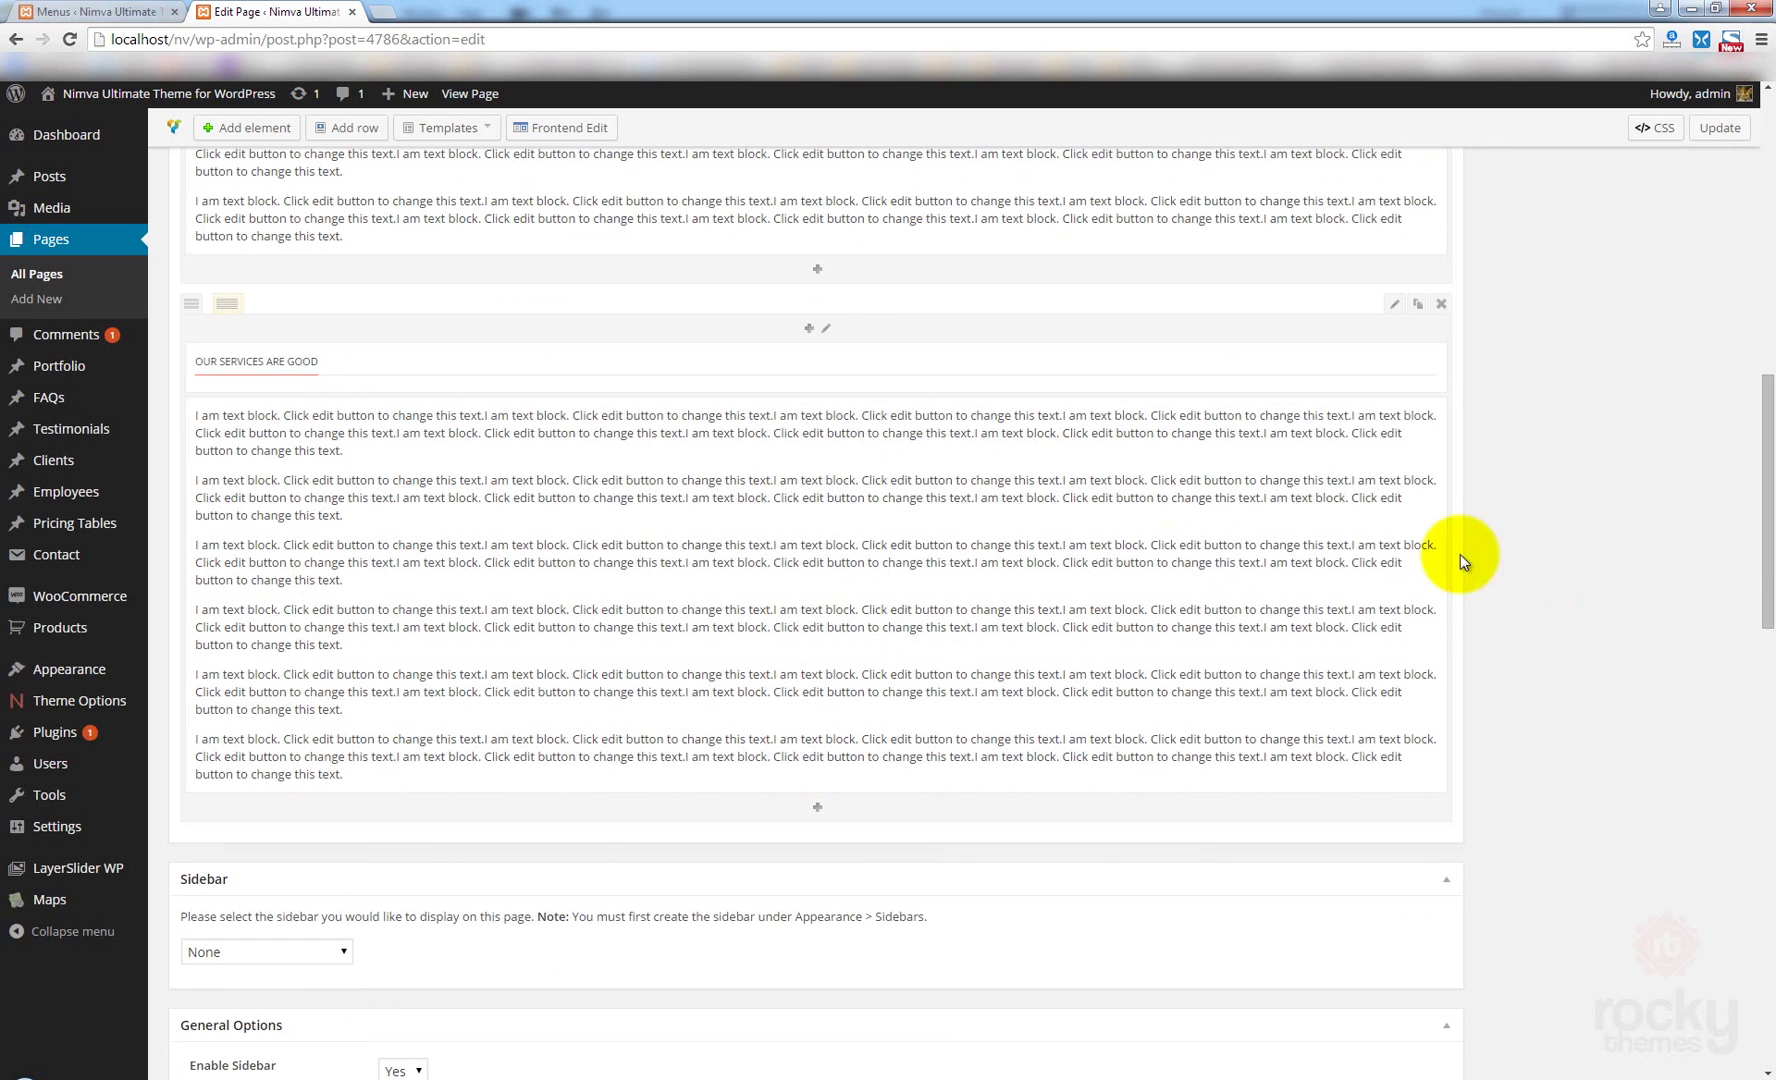
Check in the menu editor that the Contact Us item links to #contact.
{"action": "left_click", "coordinate": [95, 12]}
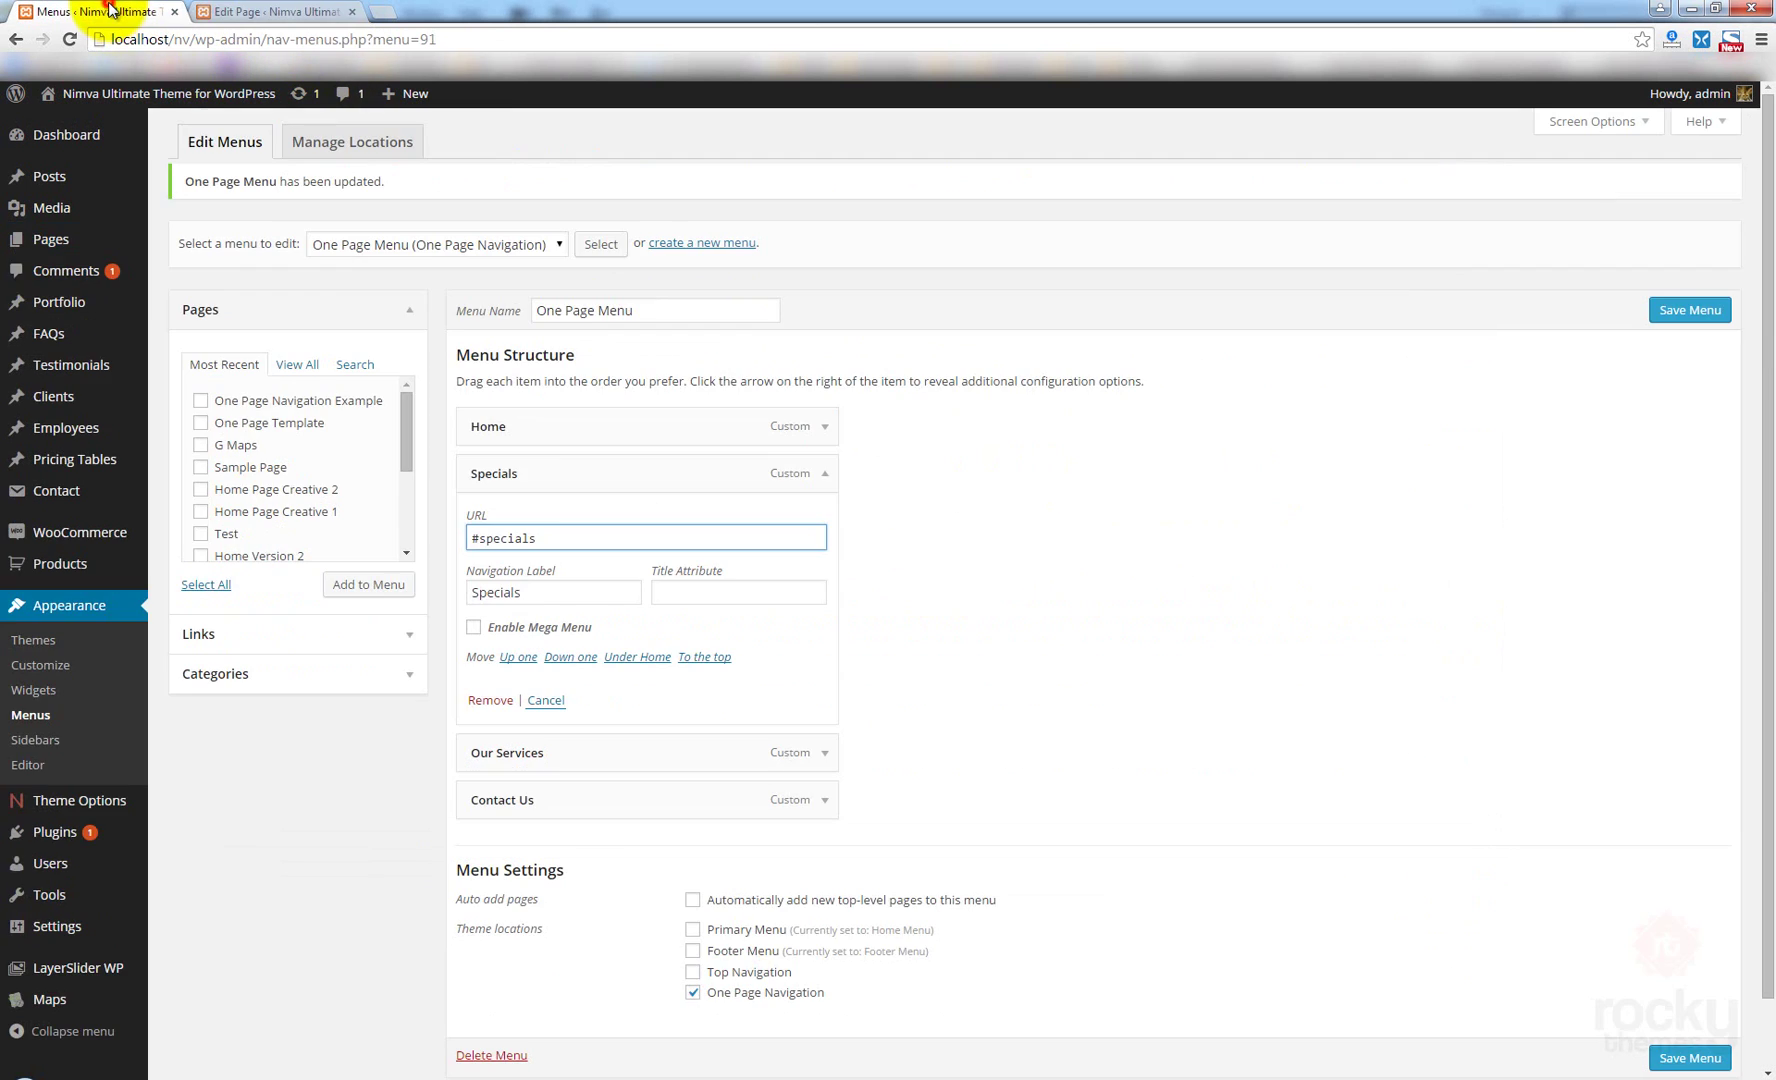
{"action": "left_click", "coordinate": [831, 475]}
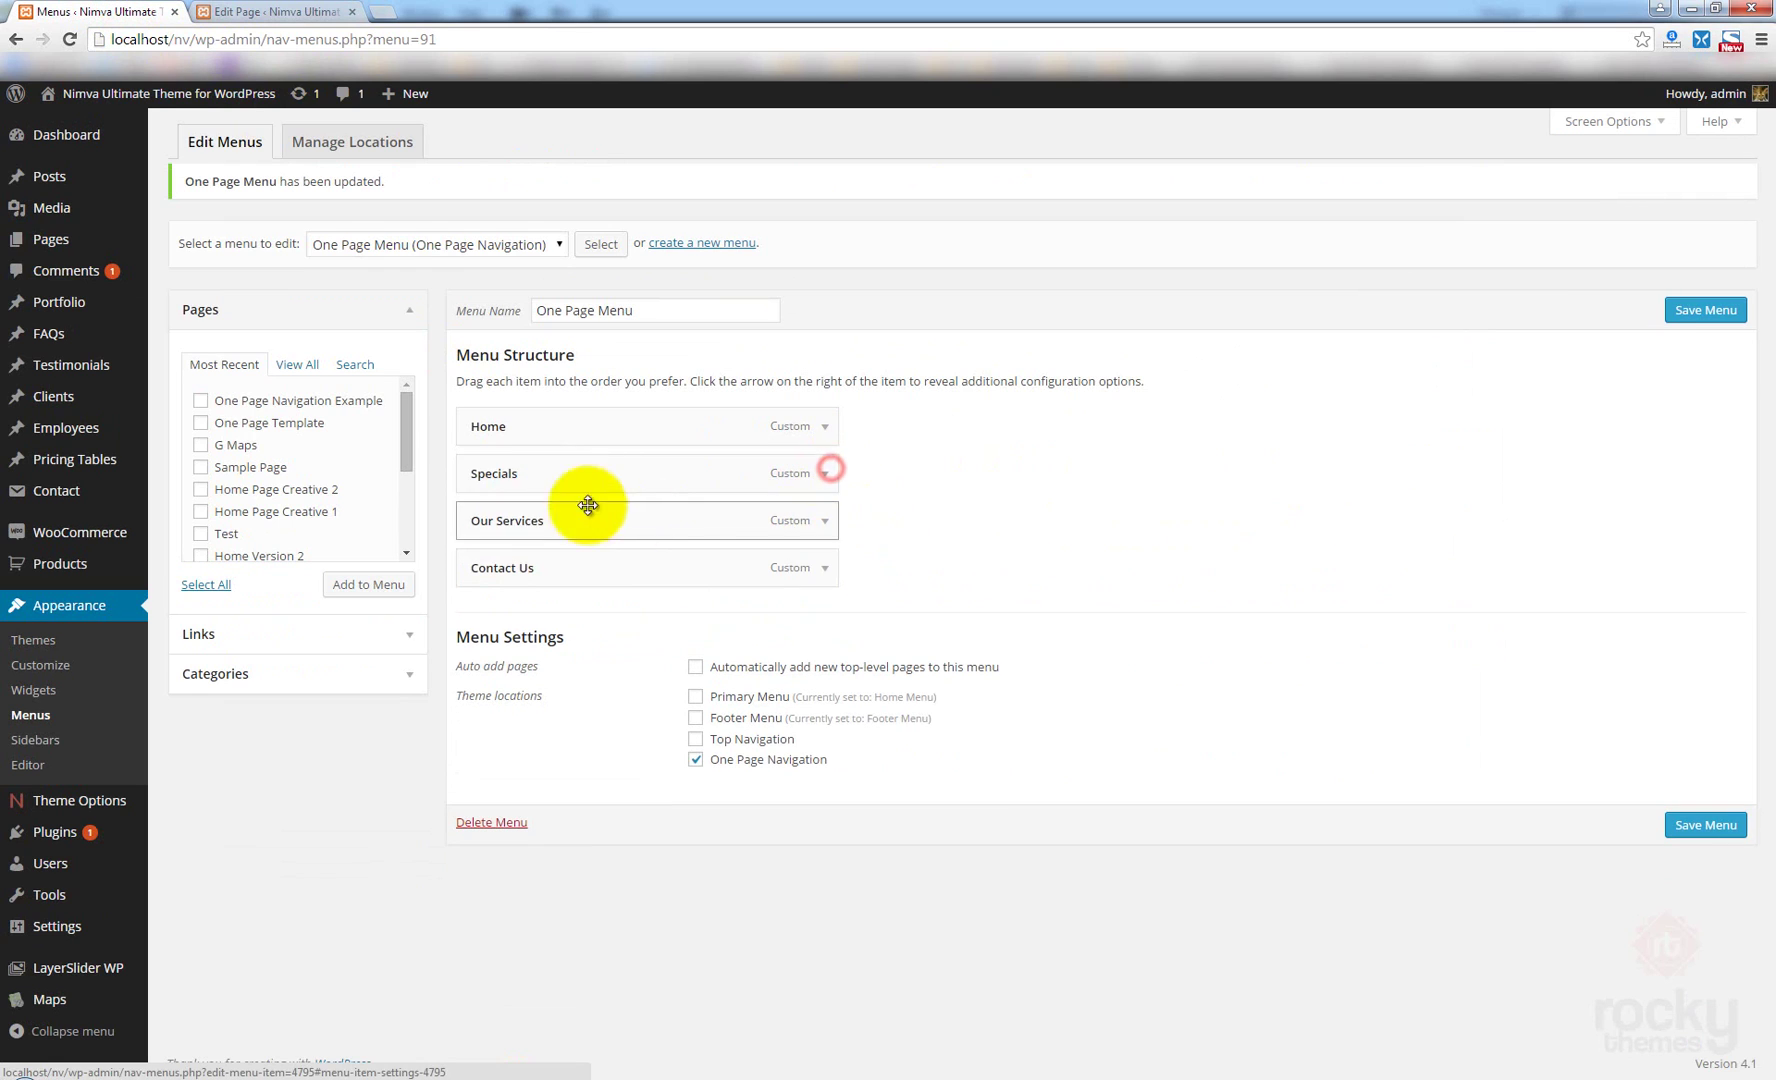
{"action": "left_click", "coordinate": [828, 570]}
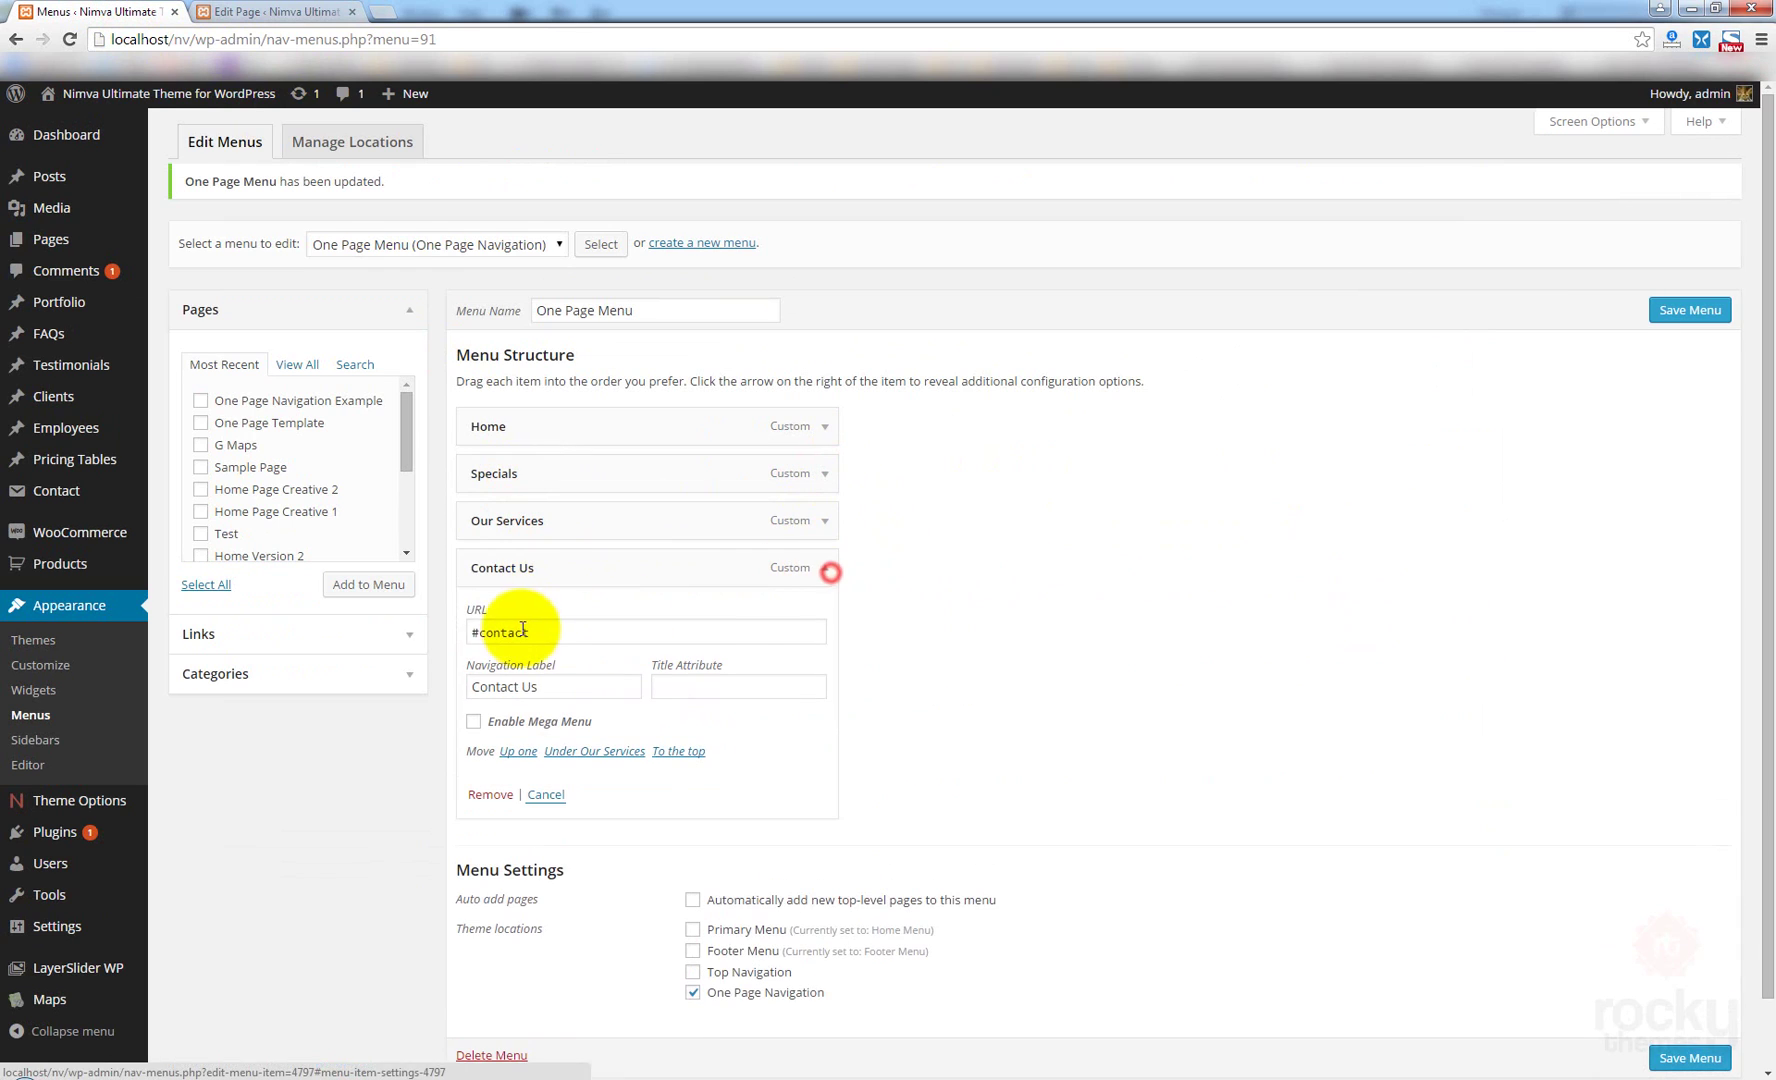
{"action": "left_click_drag", "start_coordinate": [530, 632], "coordinate": [477, 634]}
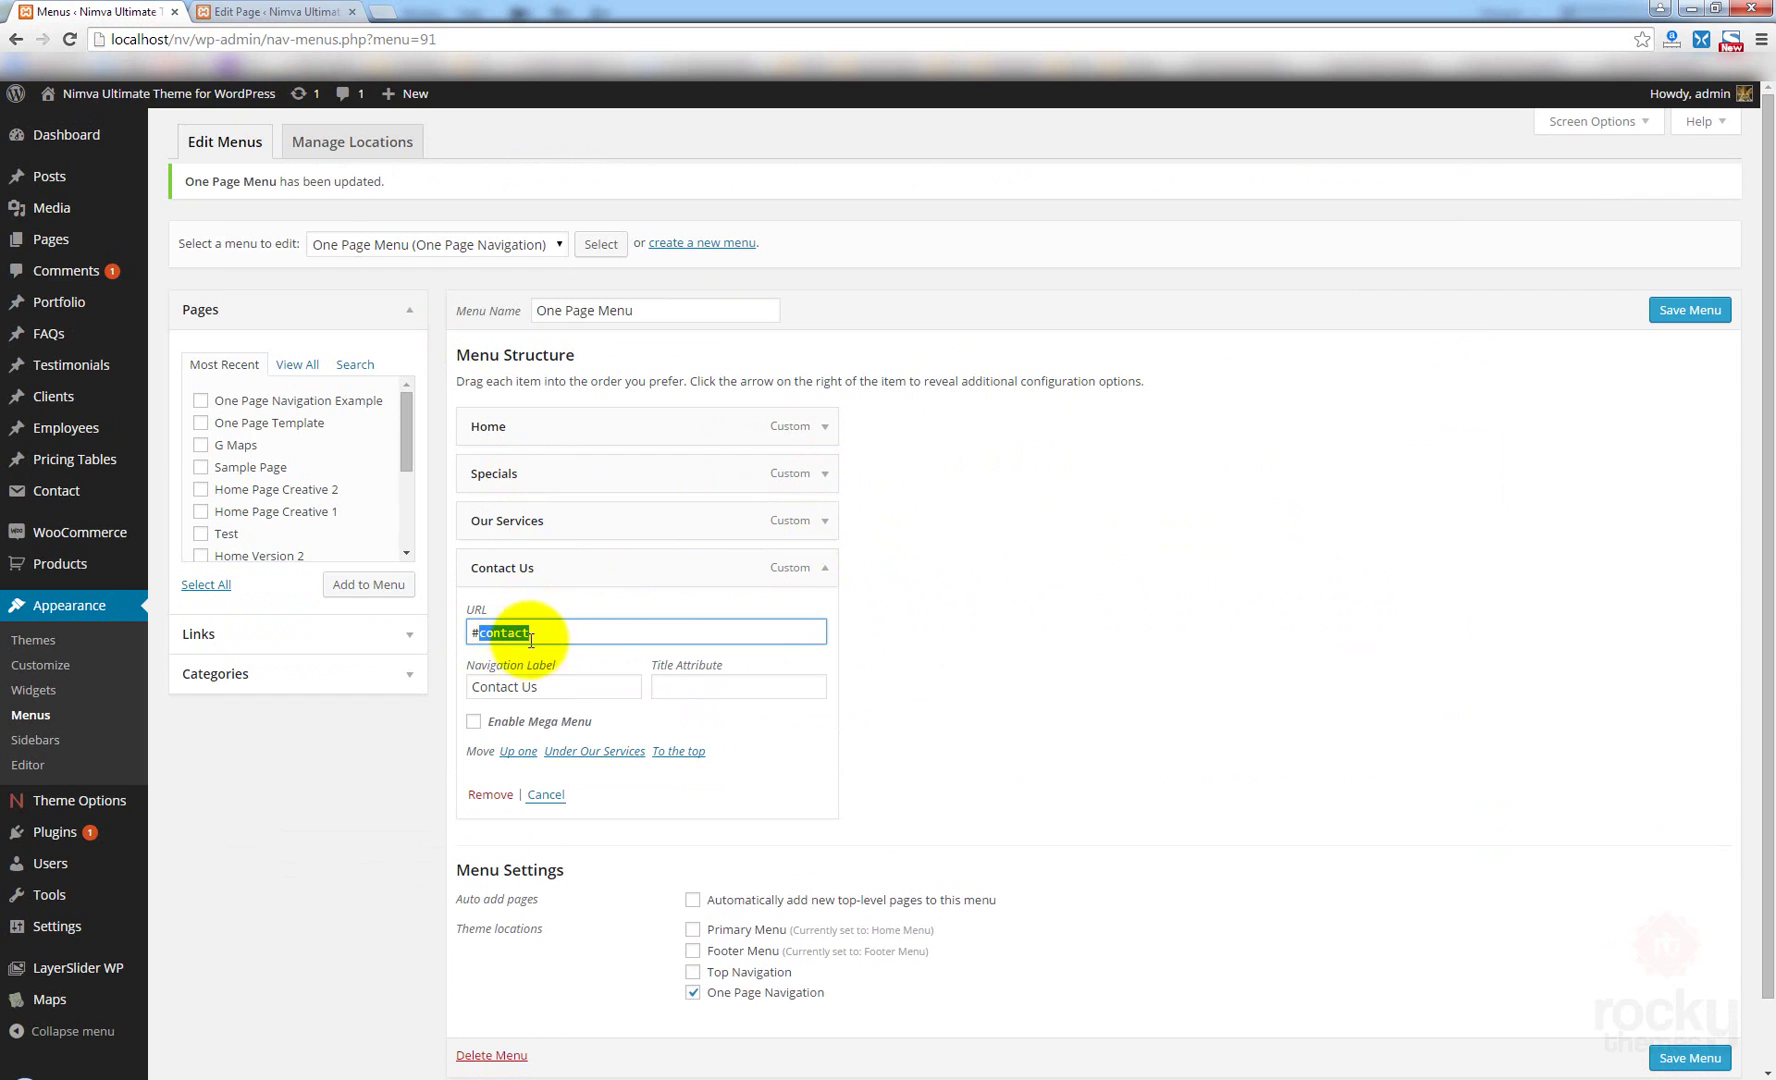
Clone the Our Services Are Good row on the page.
{"action": "left_click", "coordinate": [275, 12]}
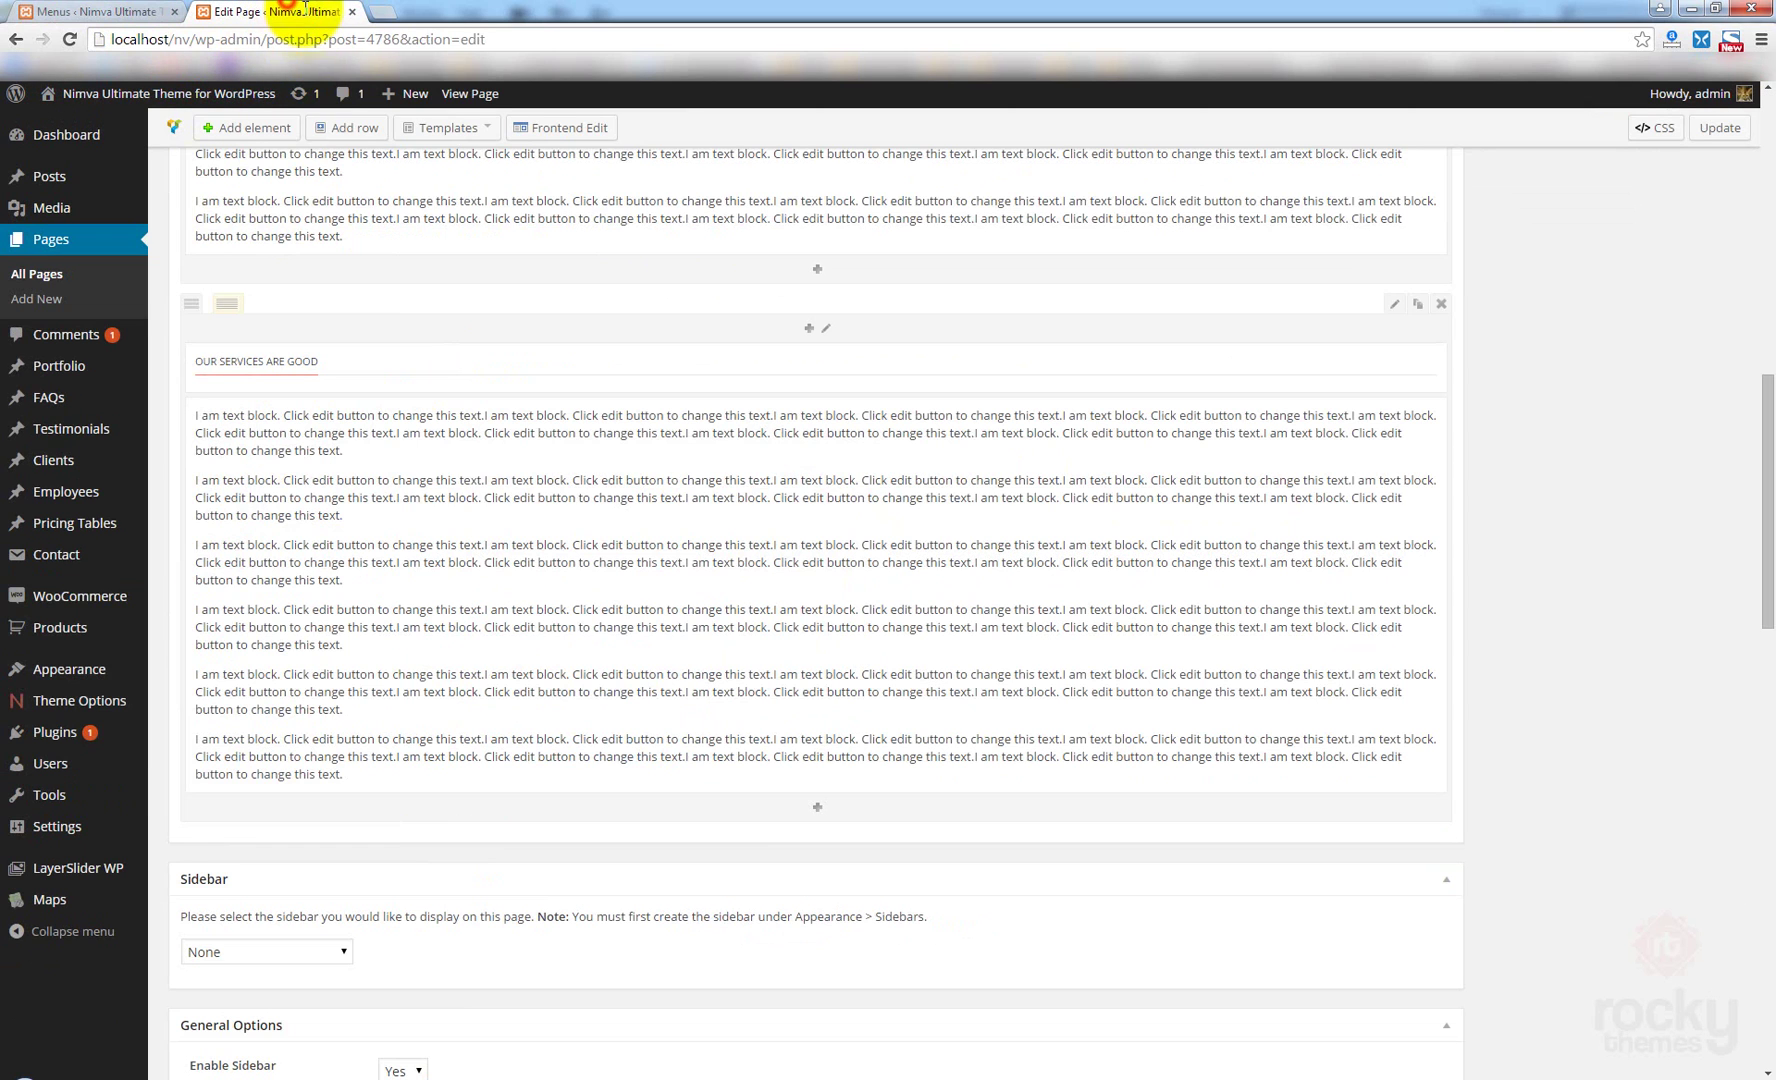
{"action": "left_click", "coordinate": [1421, 310]}
{"action": "scroll", "coordinate": [1498, 740], "scroll_direction": "down", "scroll_amount": 2}
{"action": "scroll", "coordinate": [1496, 740], "scroll_direction": "down", "scroll_amount": 1}
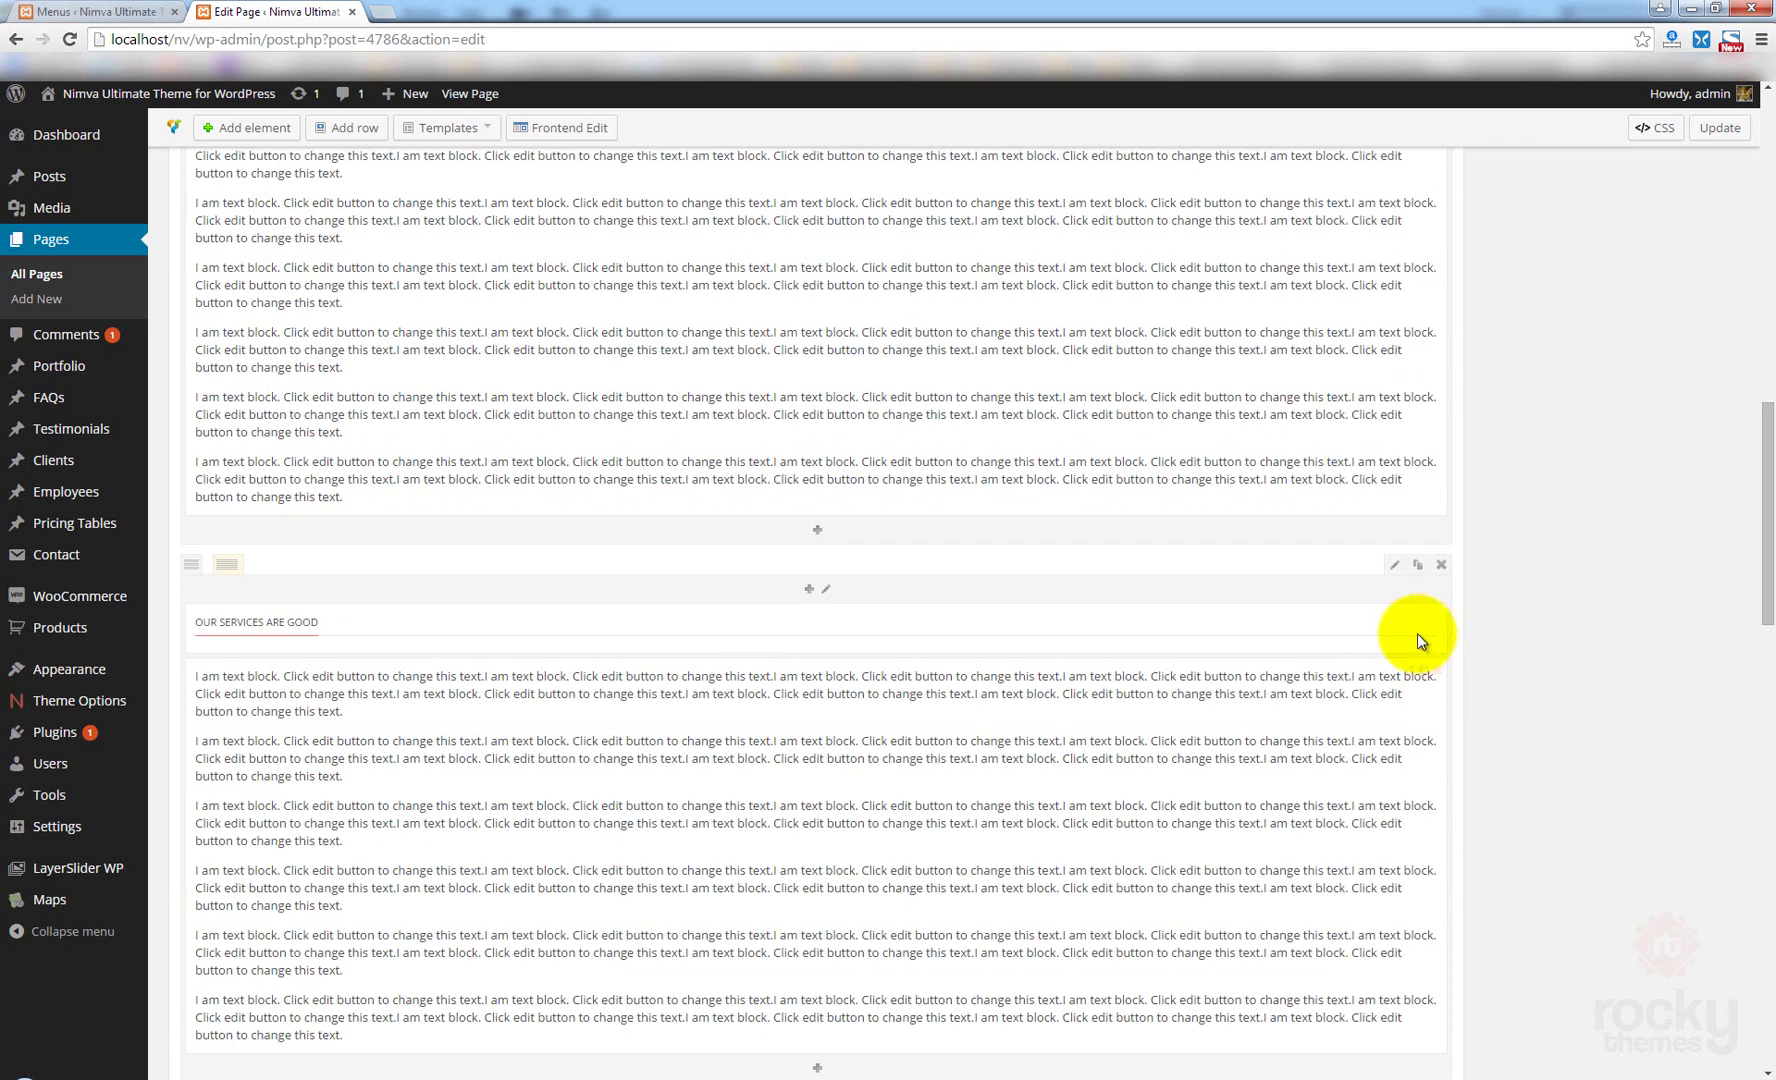
Retitle the cloned row's heading to You can Contact Us here.
{"action": "left_click", "coordinate": [1408, 620]}
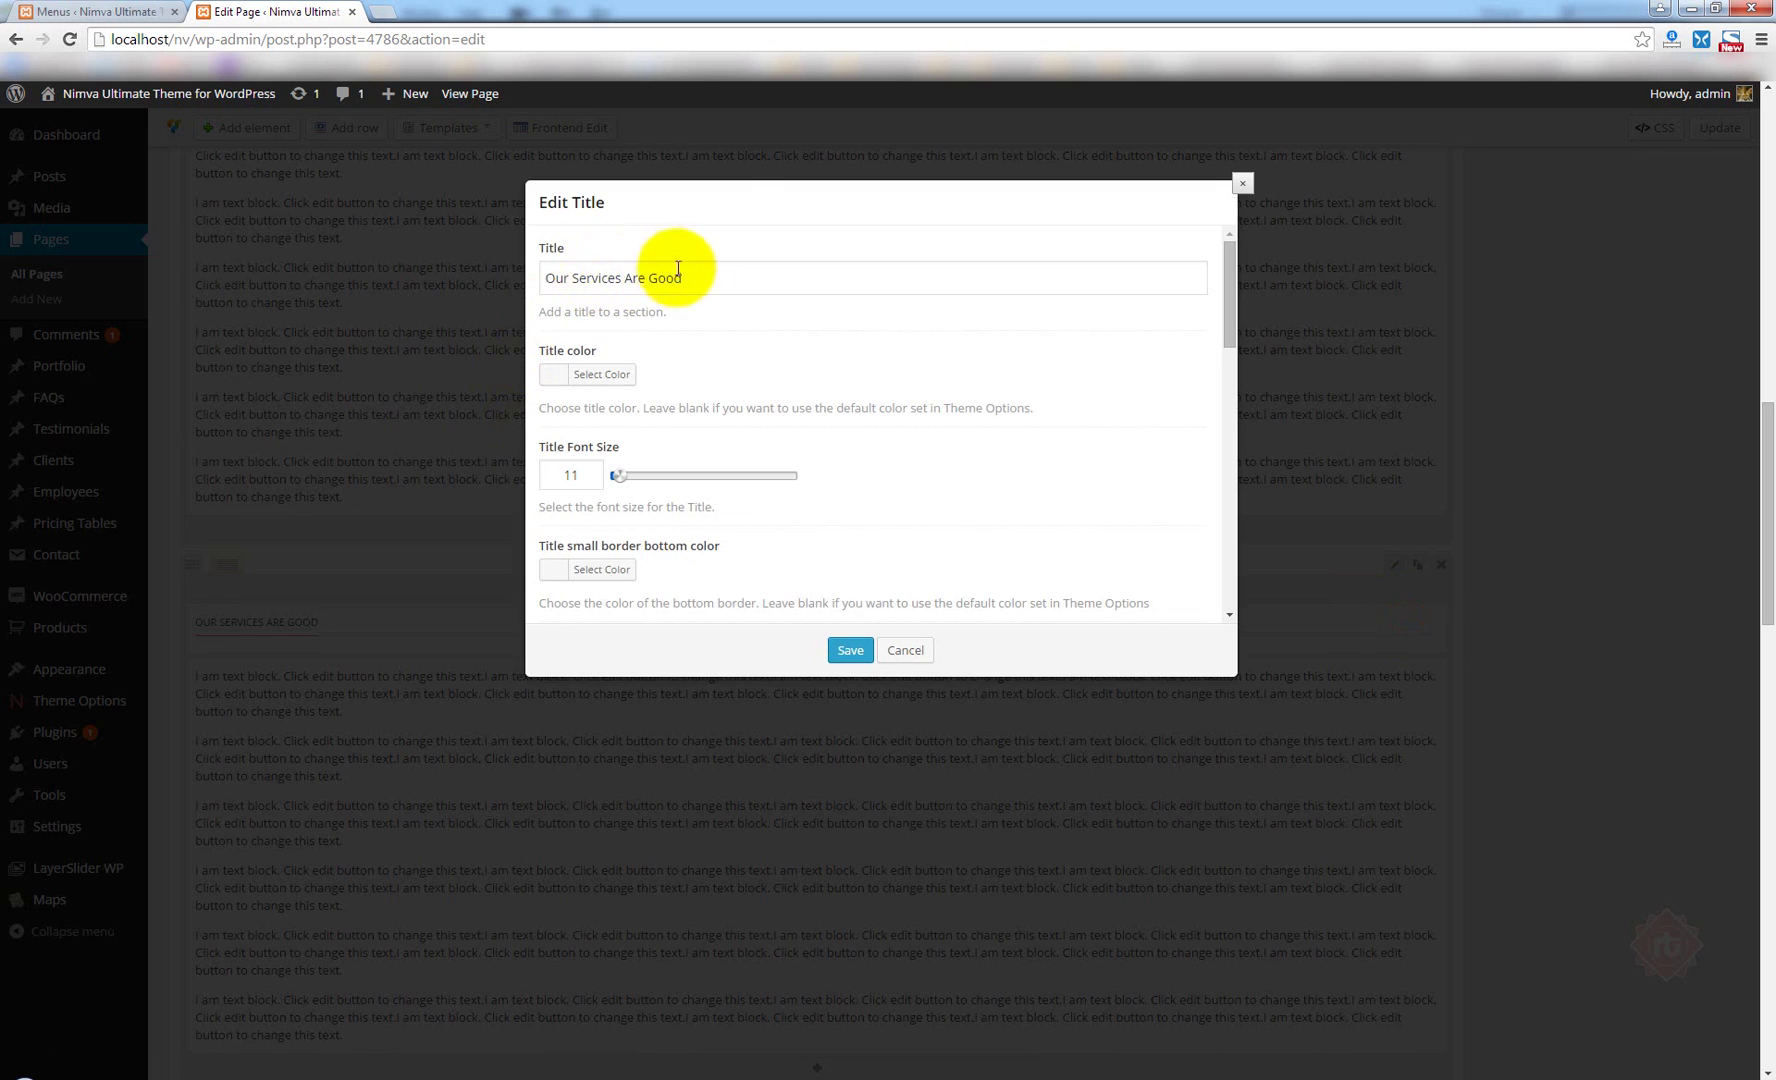
{"action": "left_click_drag", "start_coordinate": [698, 278], "coordinate": [472, 264]}
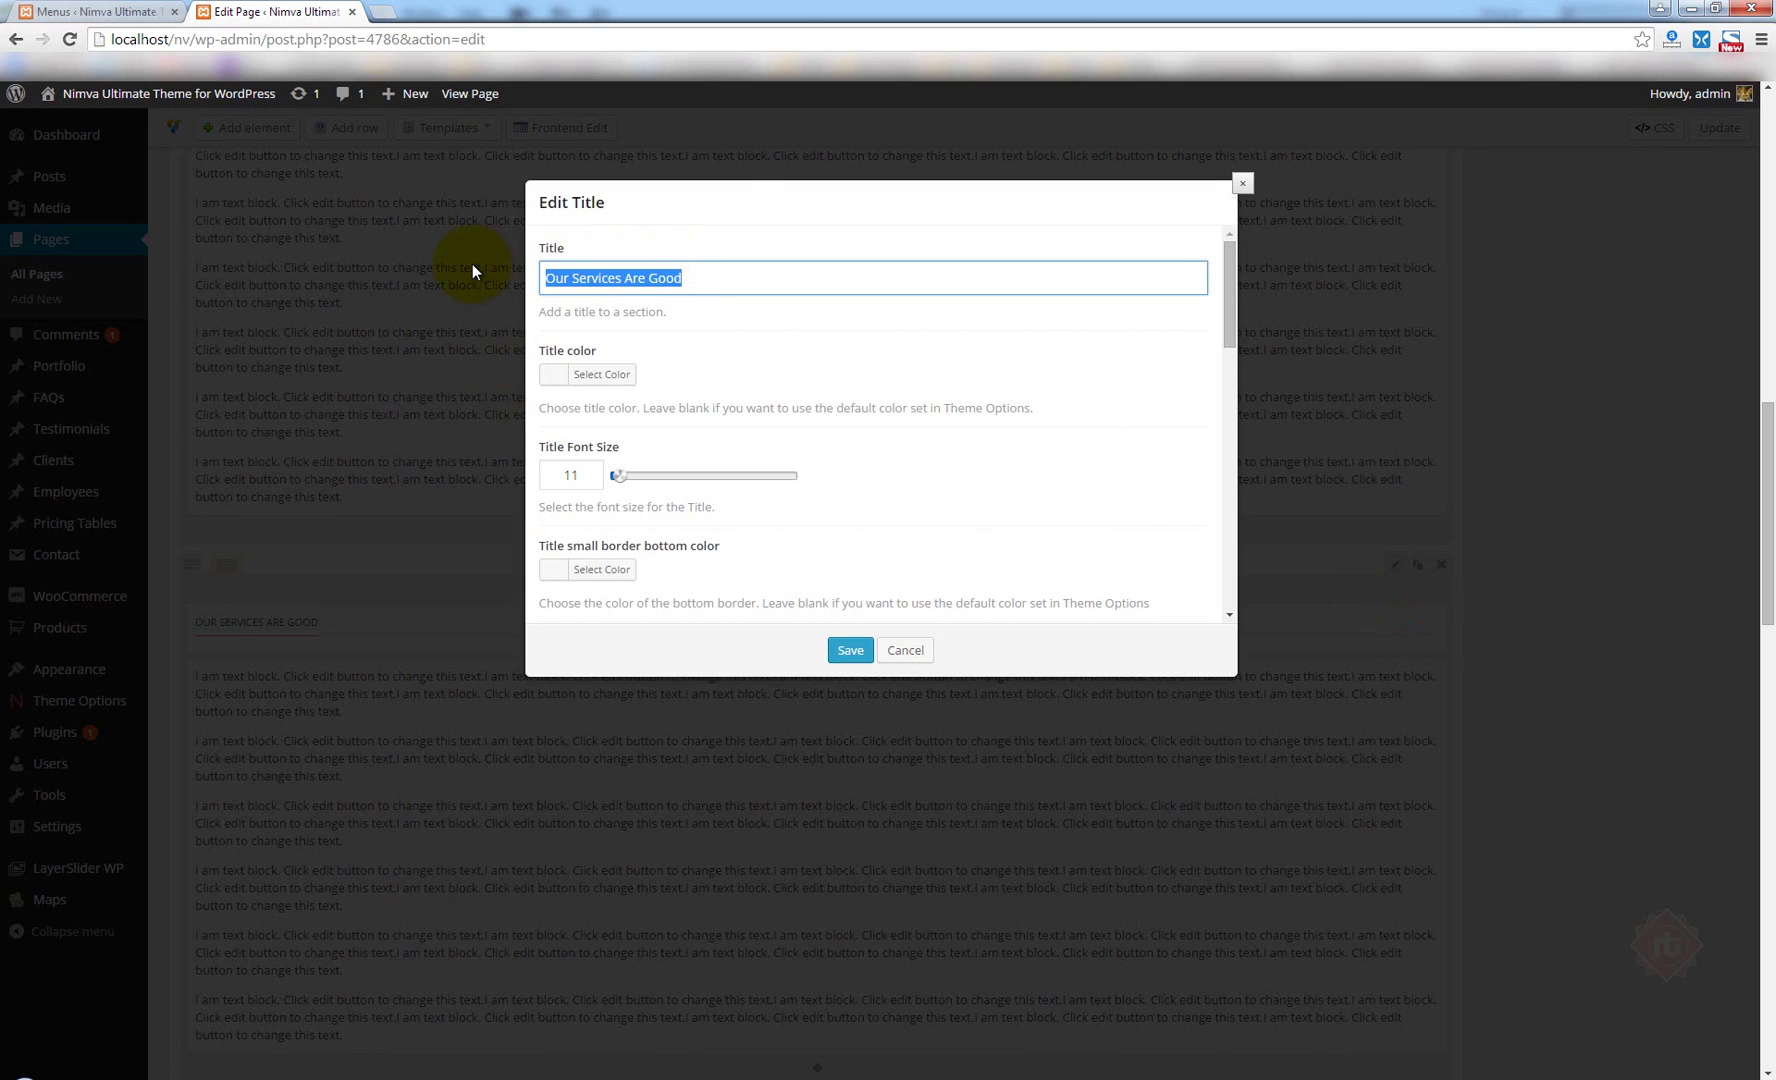
{"action": "type", "text": "You can Contact Us here"}
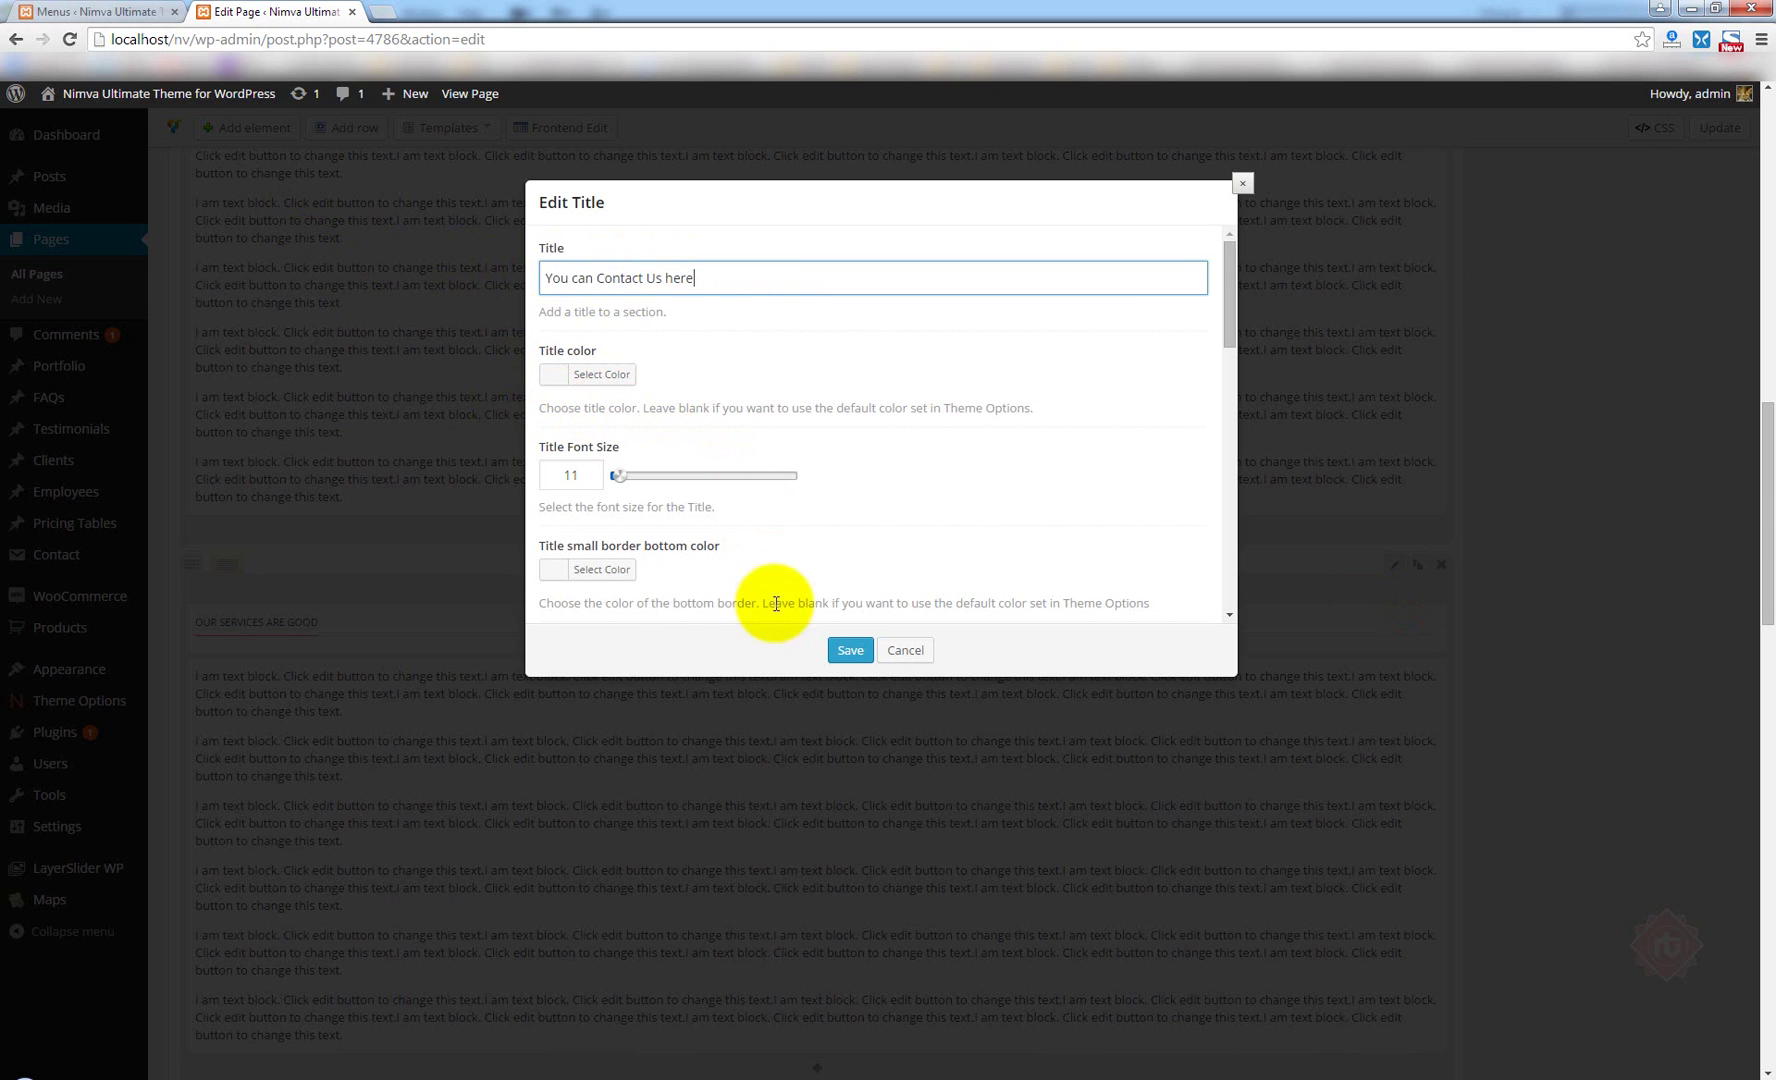
{"action": "left_click", "coordinate": [849, 650]}
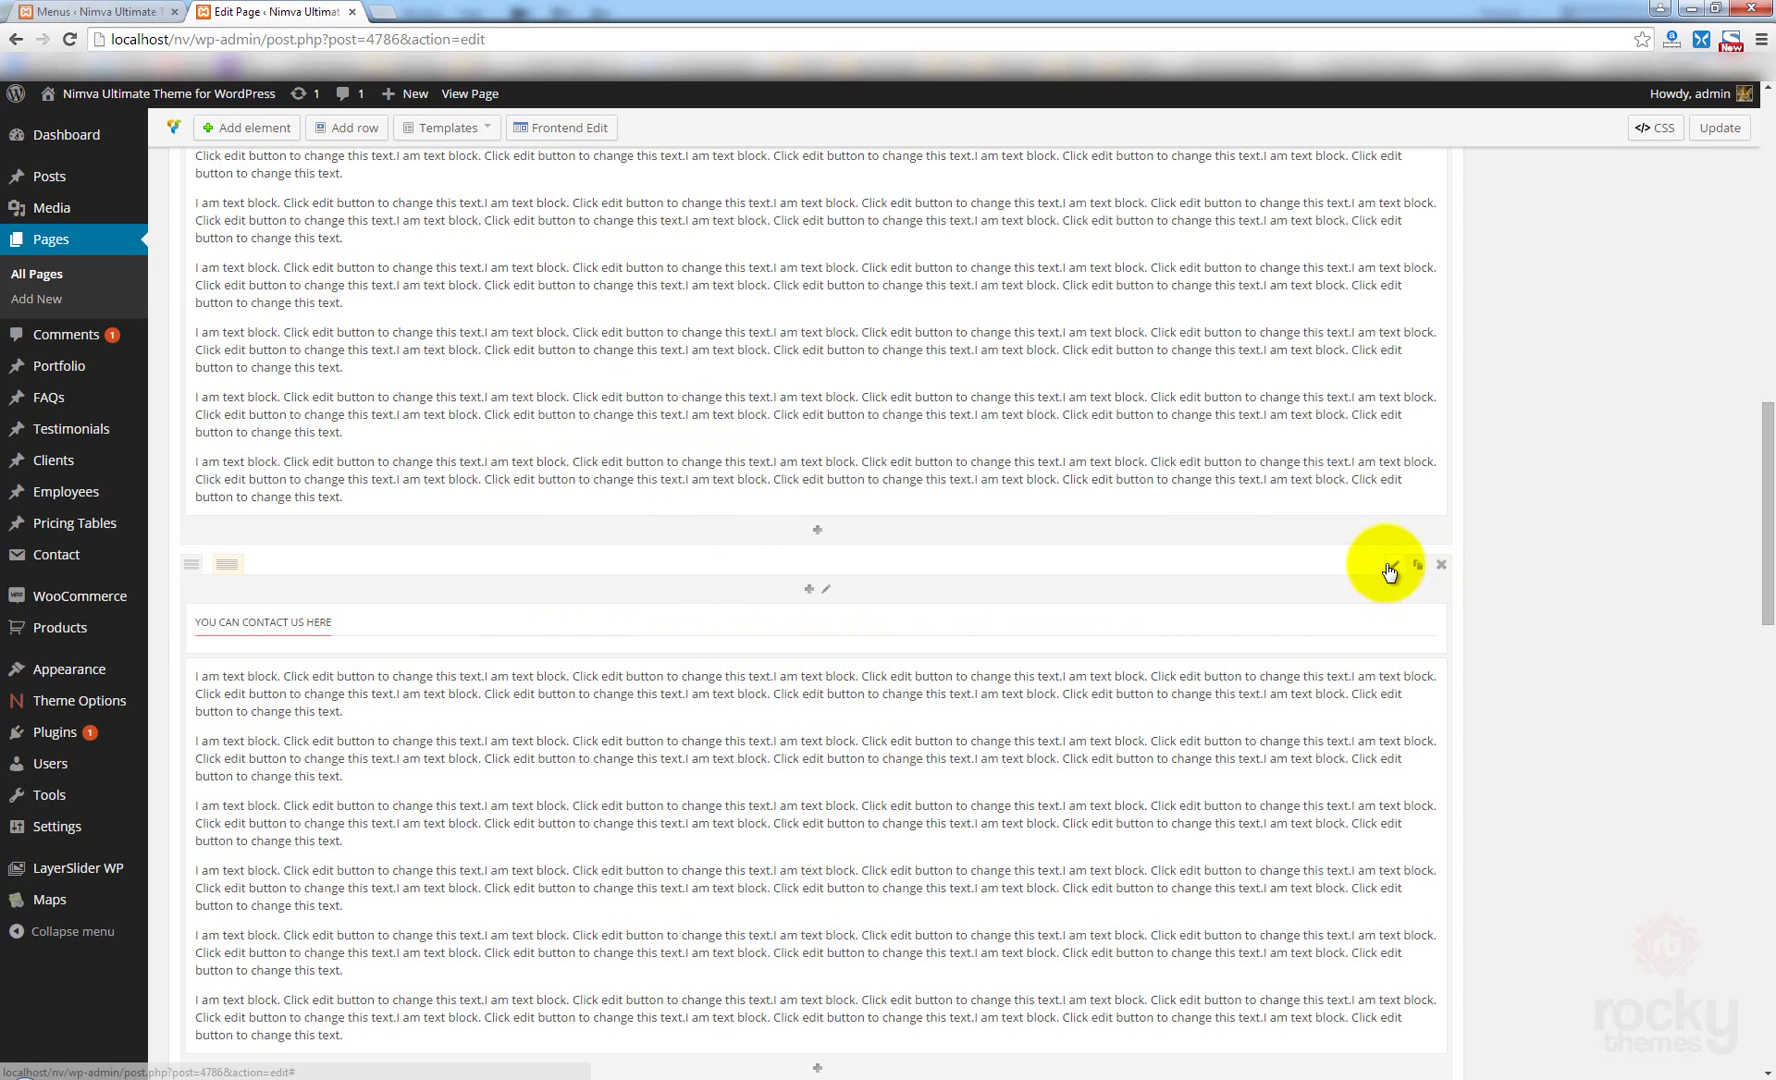
Set the row ID to contact, matching the menu's #contact link, and update the page.
{"action": "left_click", "coordinate": [1393, 564]}
{"action": "left_click_drag", "start_coordinate": [612, 278], "coordinate": [502, 268]}
{"action": "type", "text": "contact"}
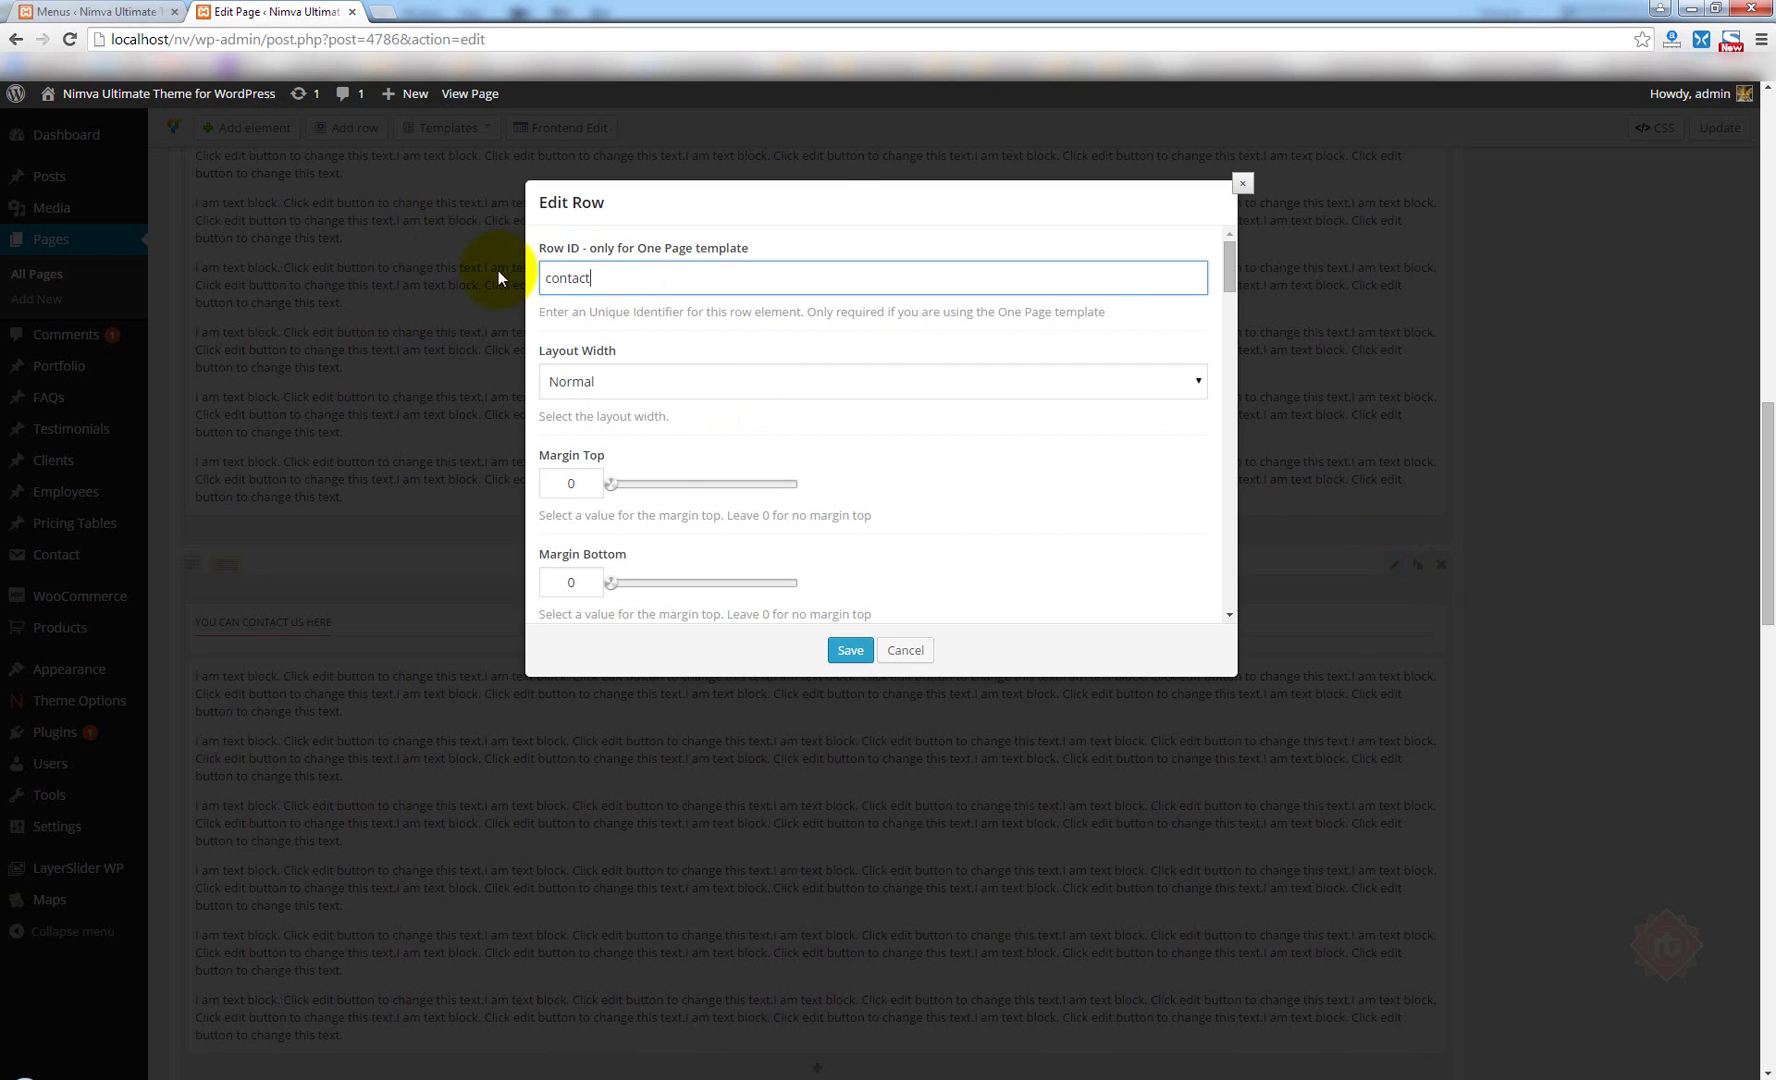
{"action": "left_click", "coordinate": [95, 11]}
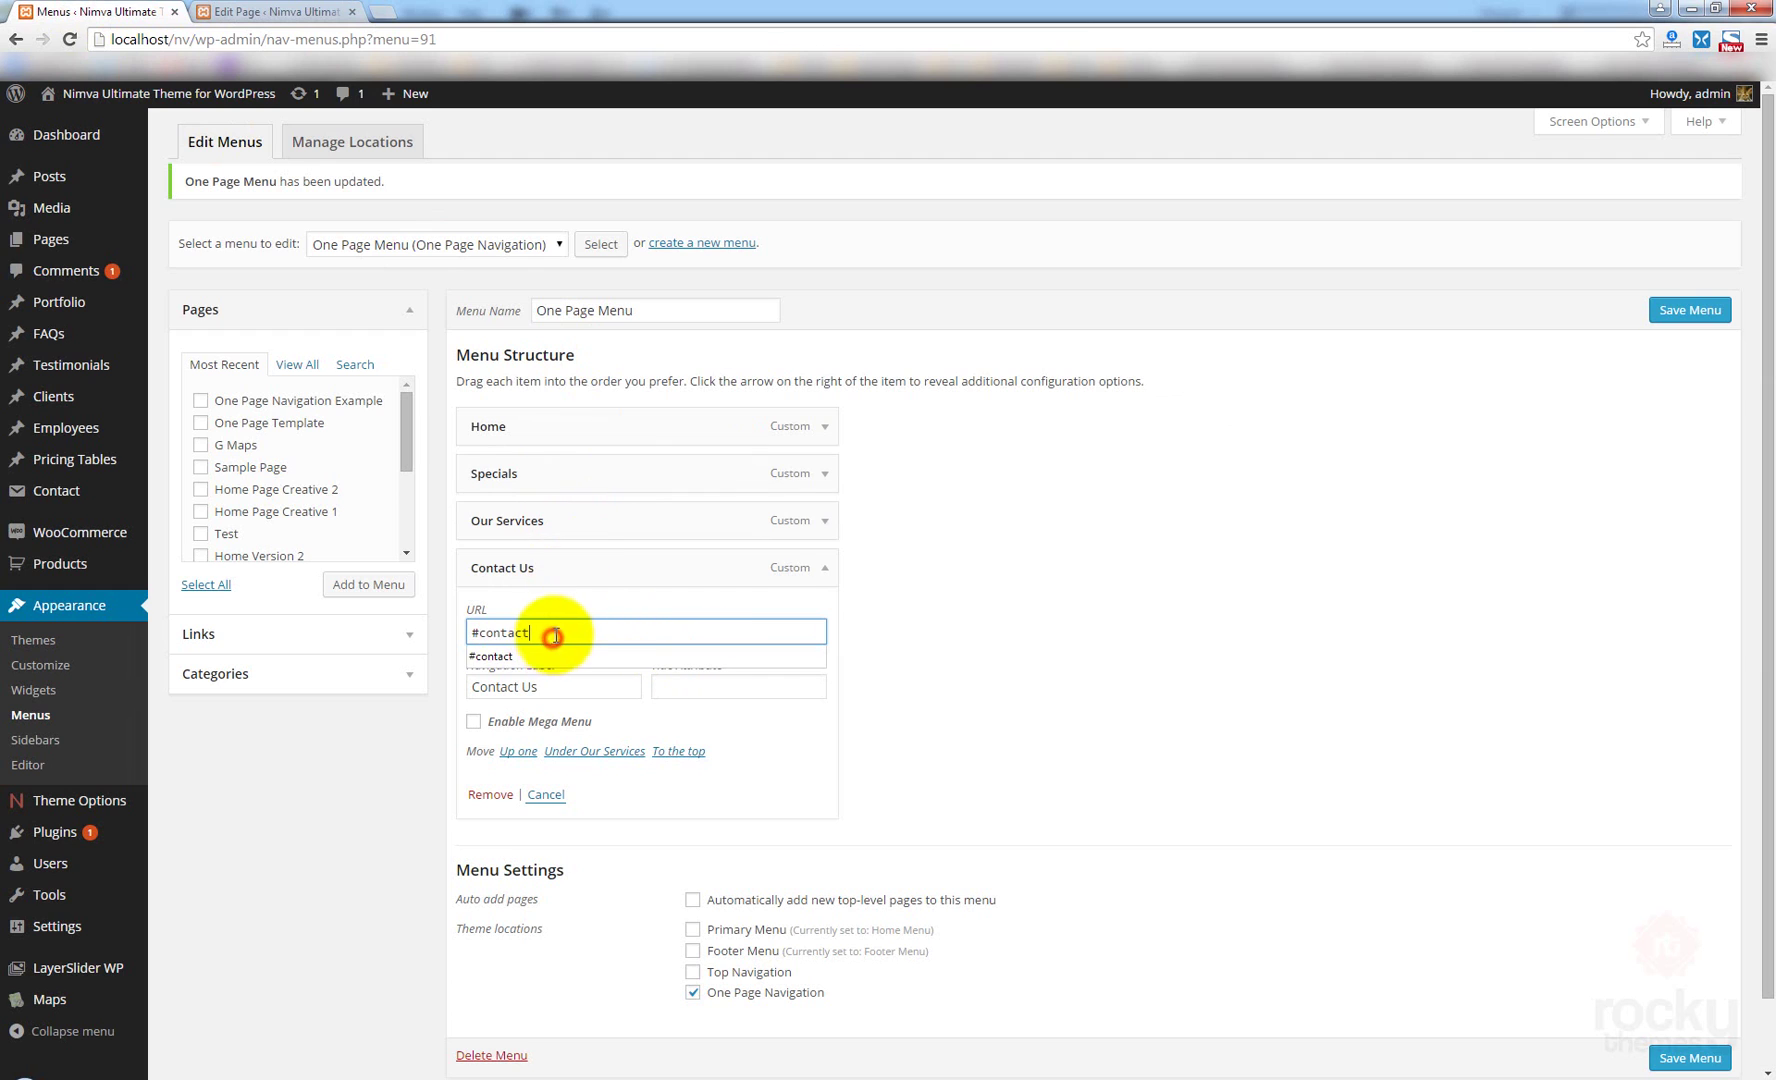
{"action": "left_click_drag", "start_coordinate": [553, 636], "coordinate": [478, 635]}
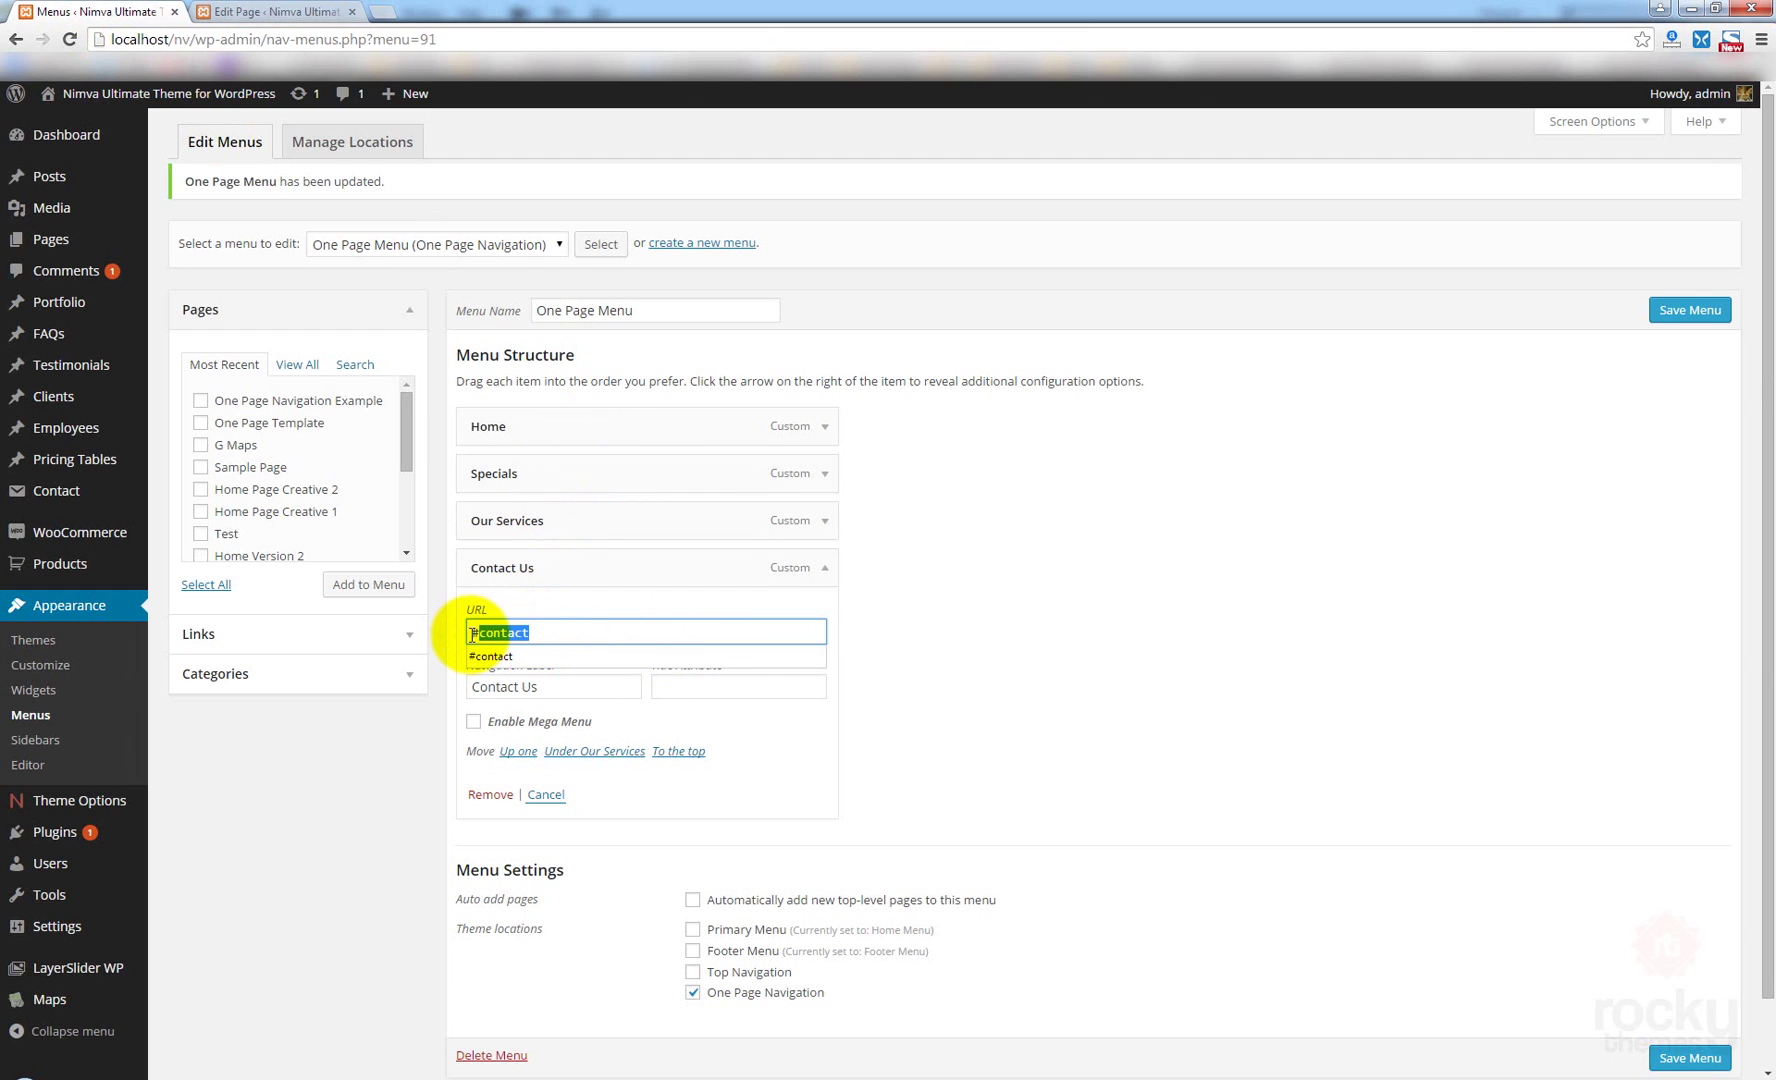
{"action": "left_click", "coordinate": [335, 12]}
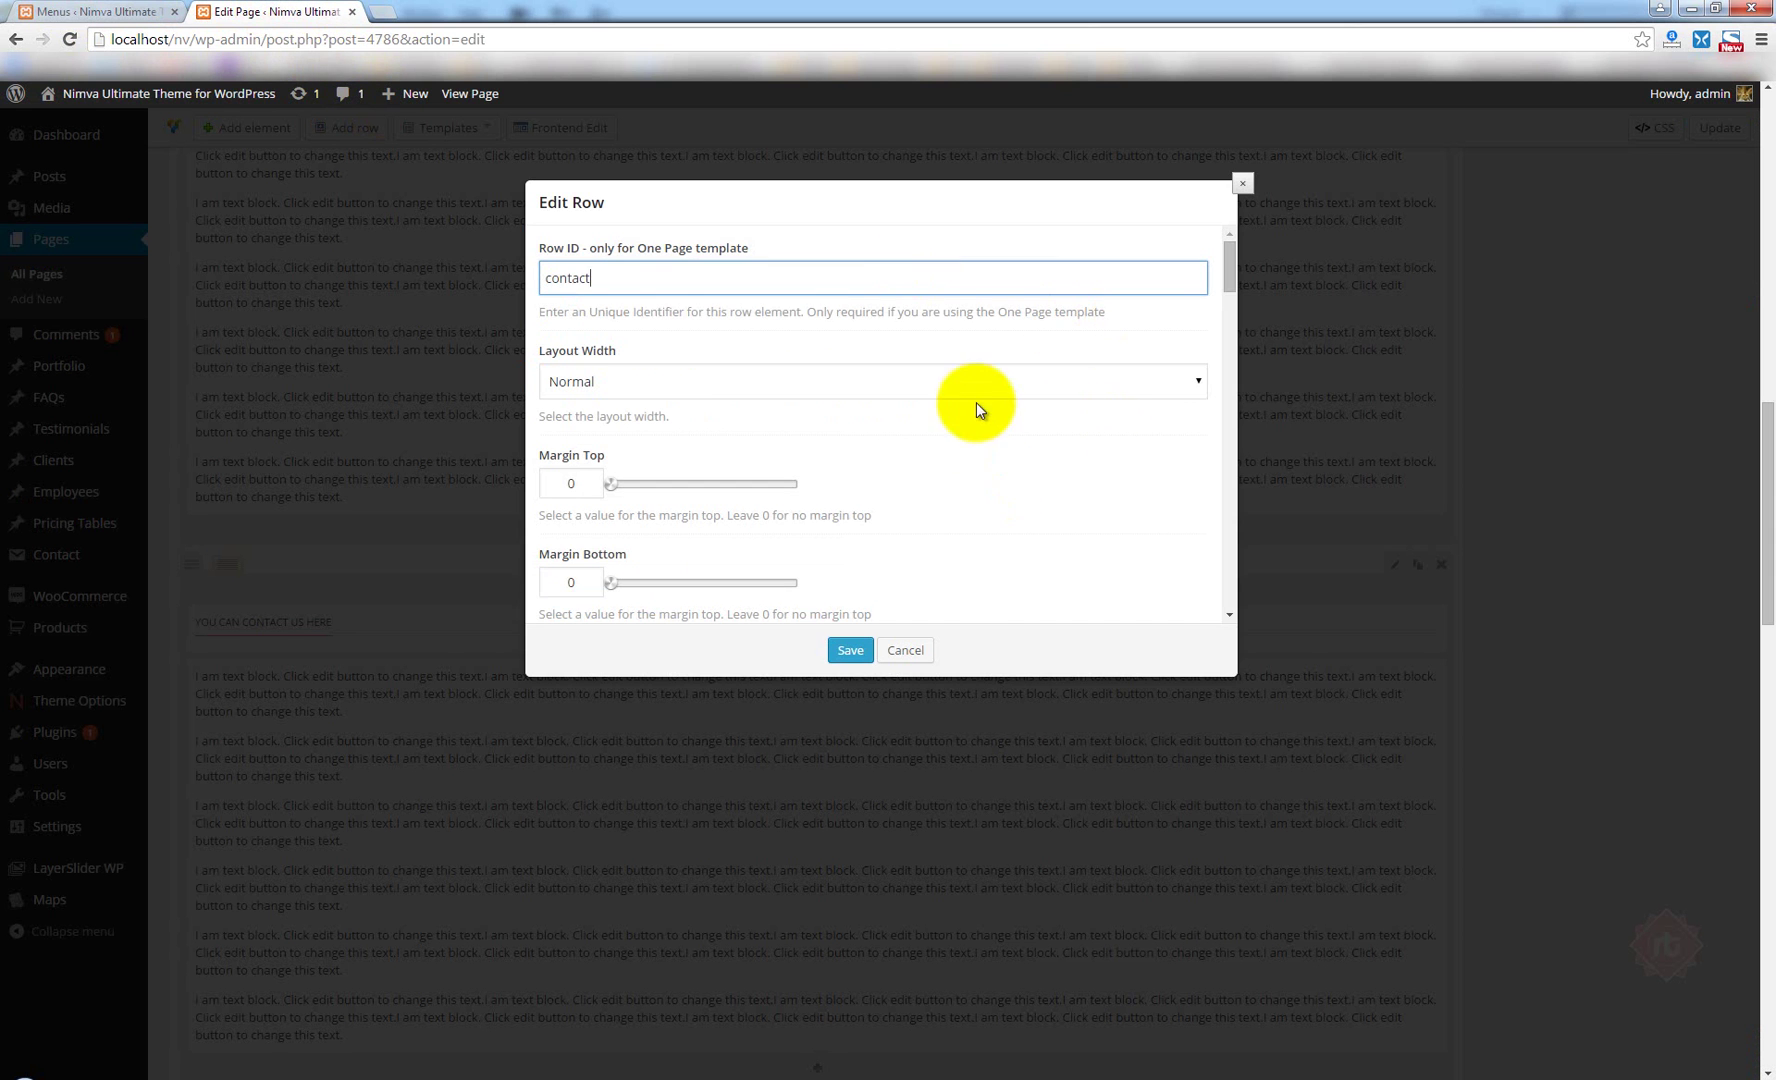
{"action": "left_click", "coordinate": [849, 651]}
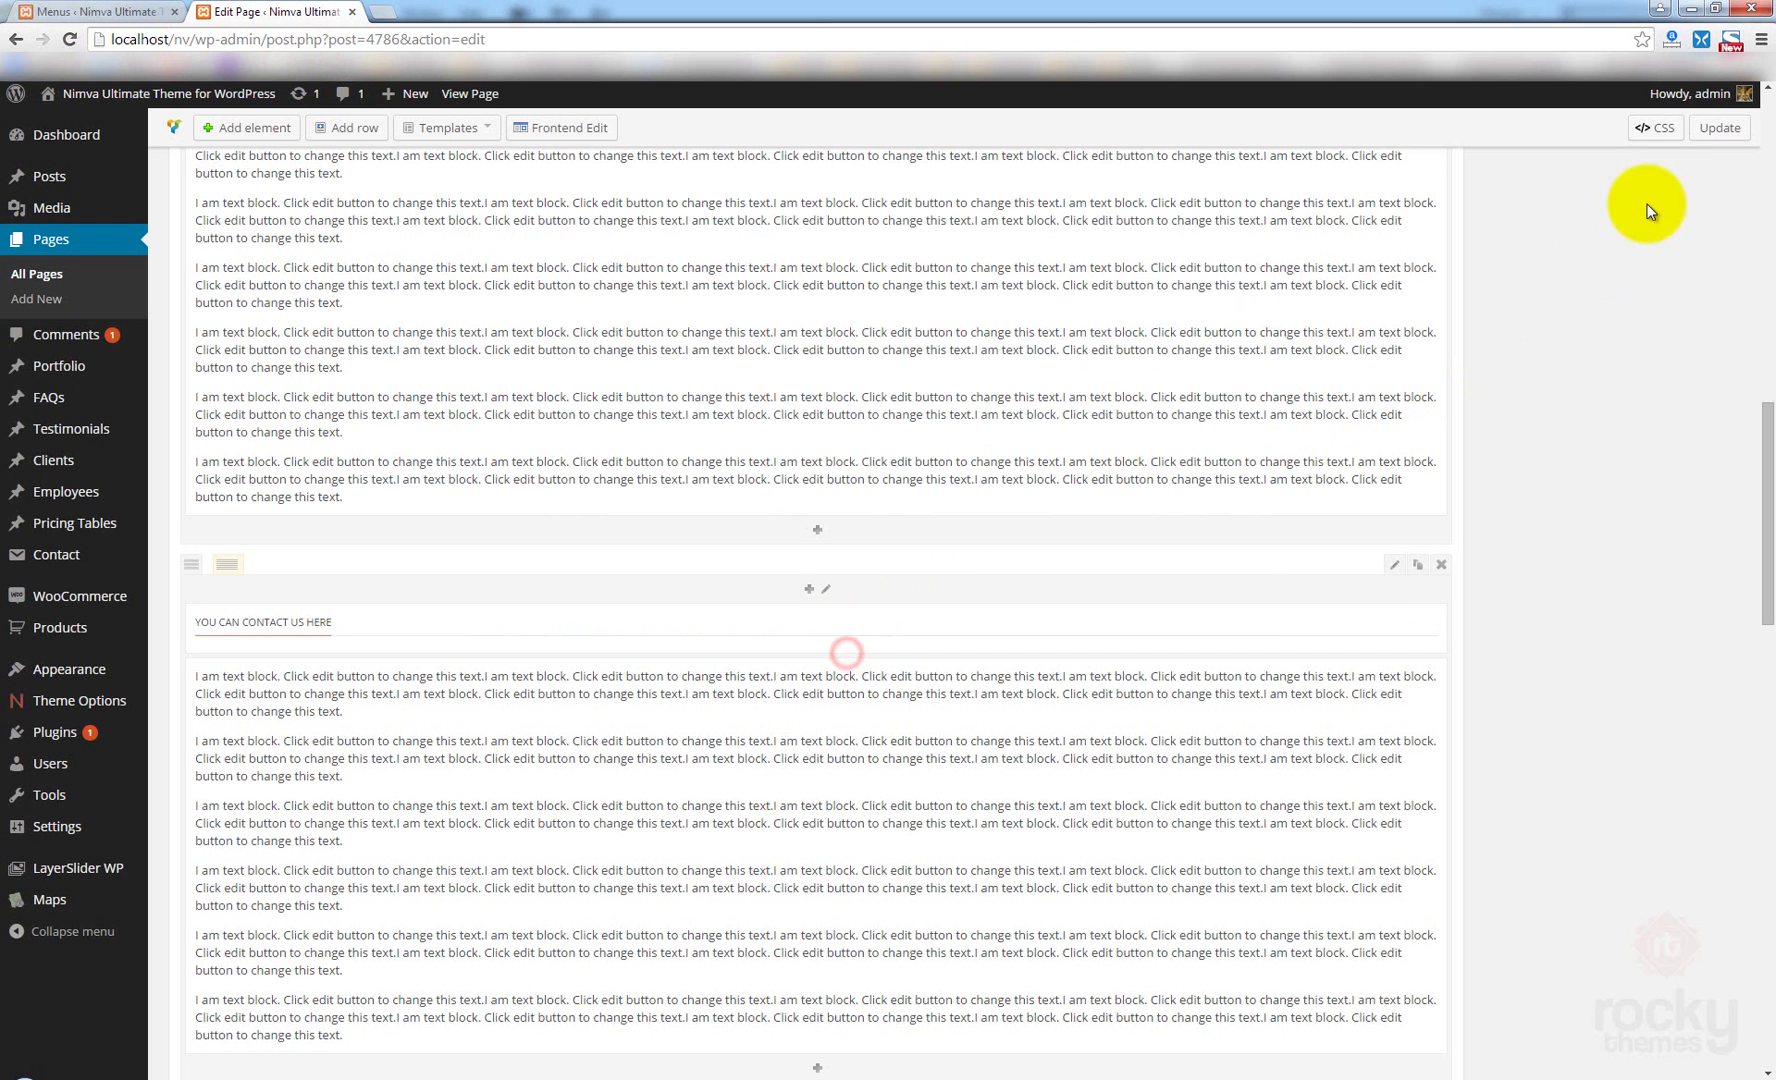
{"action": "left_click", "coordinate": [1708, 129]}
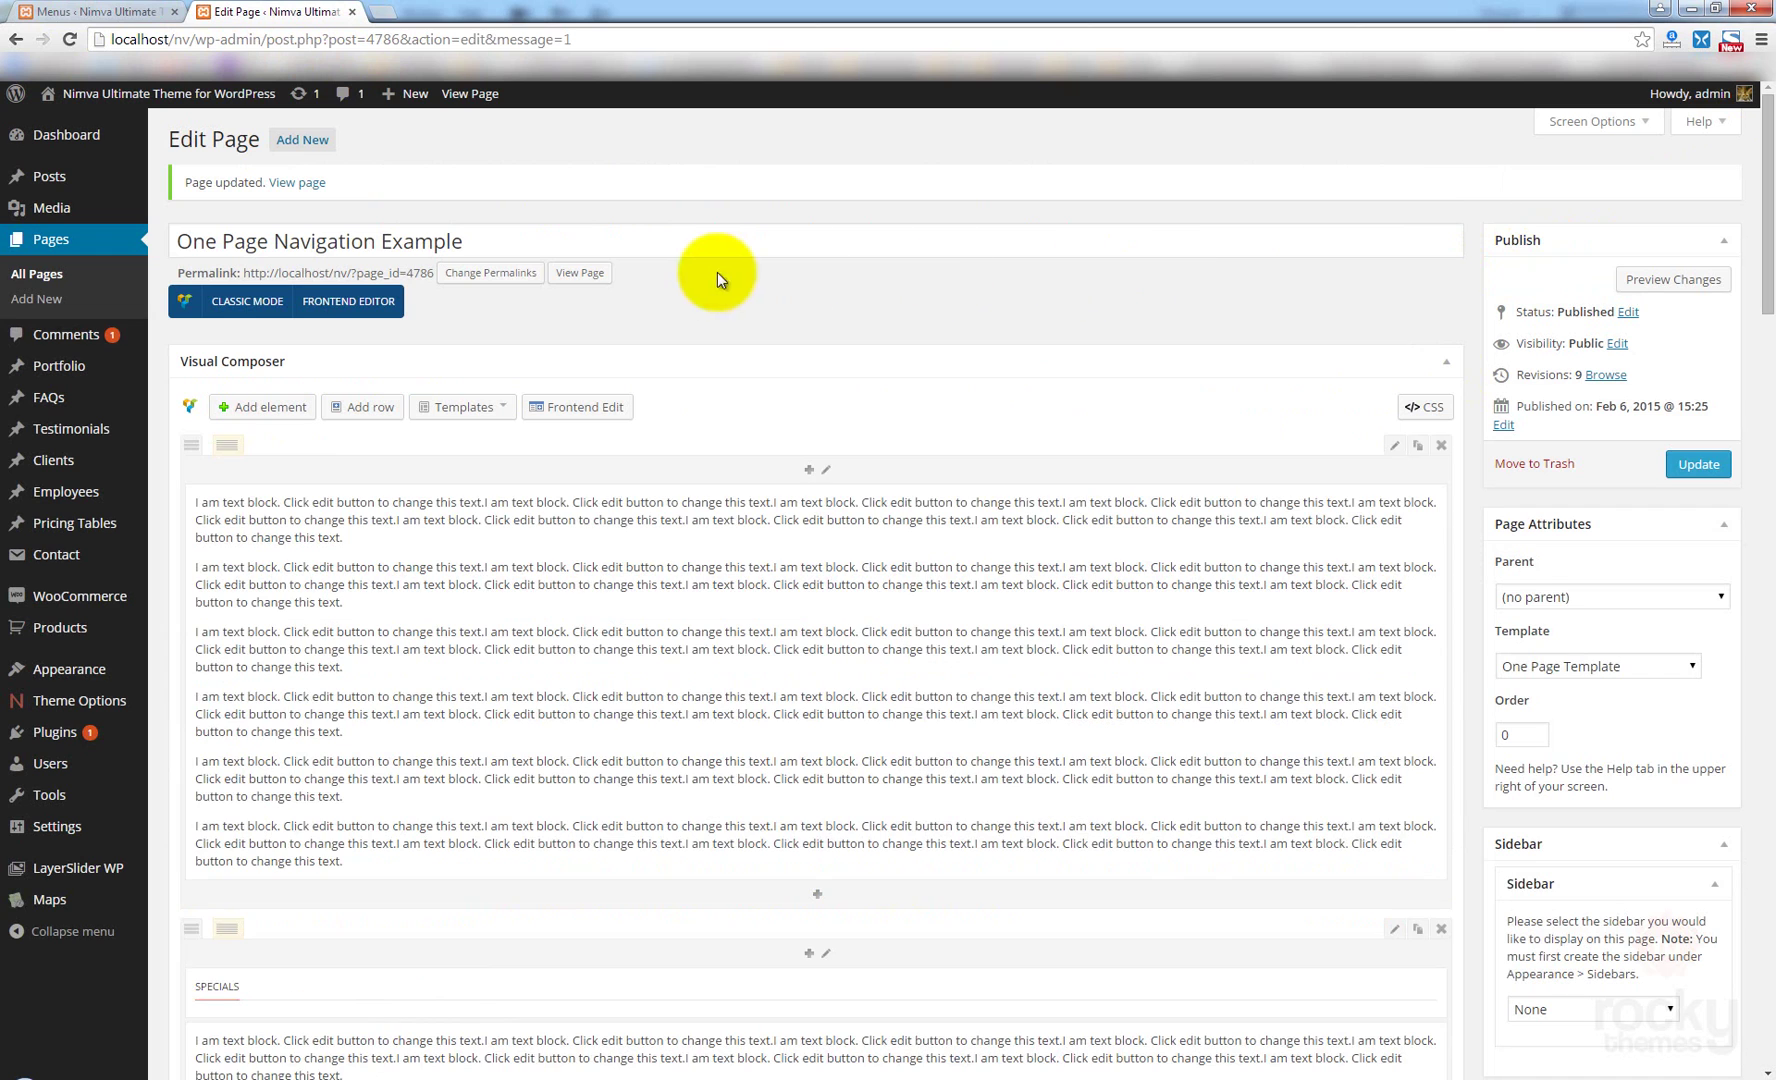
On the live page, test that Specials, Our Services, Contact Us and Home jump to their sections.
{"action": "left_click", "coordinate": [586, 276]}
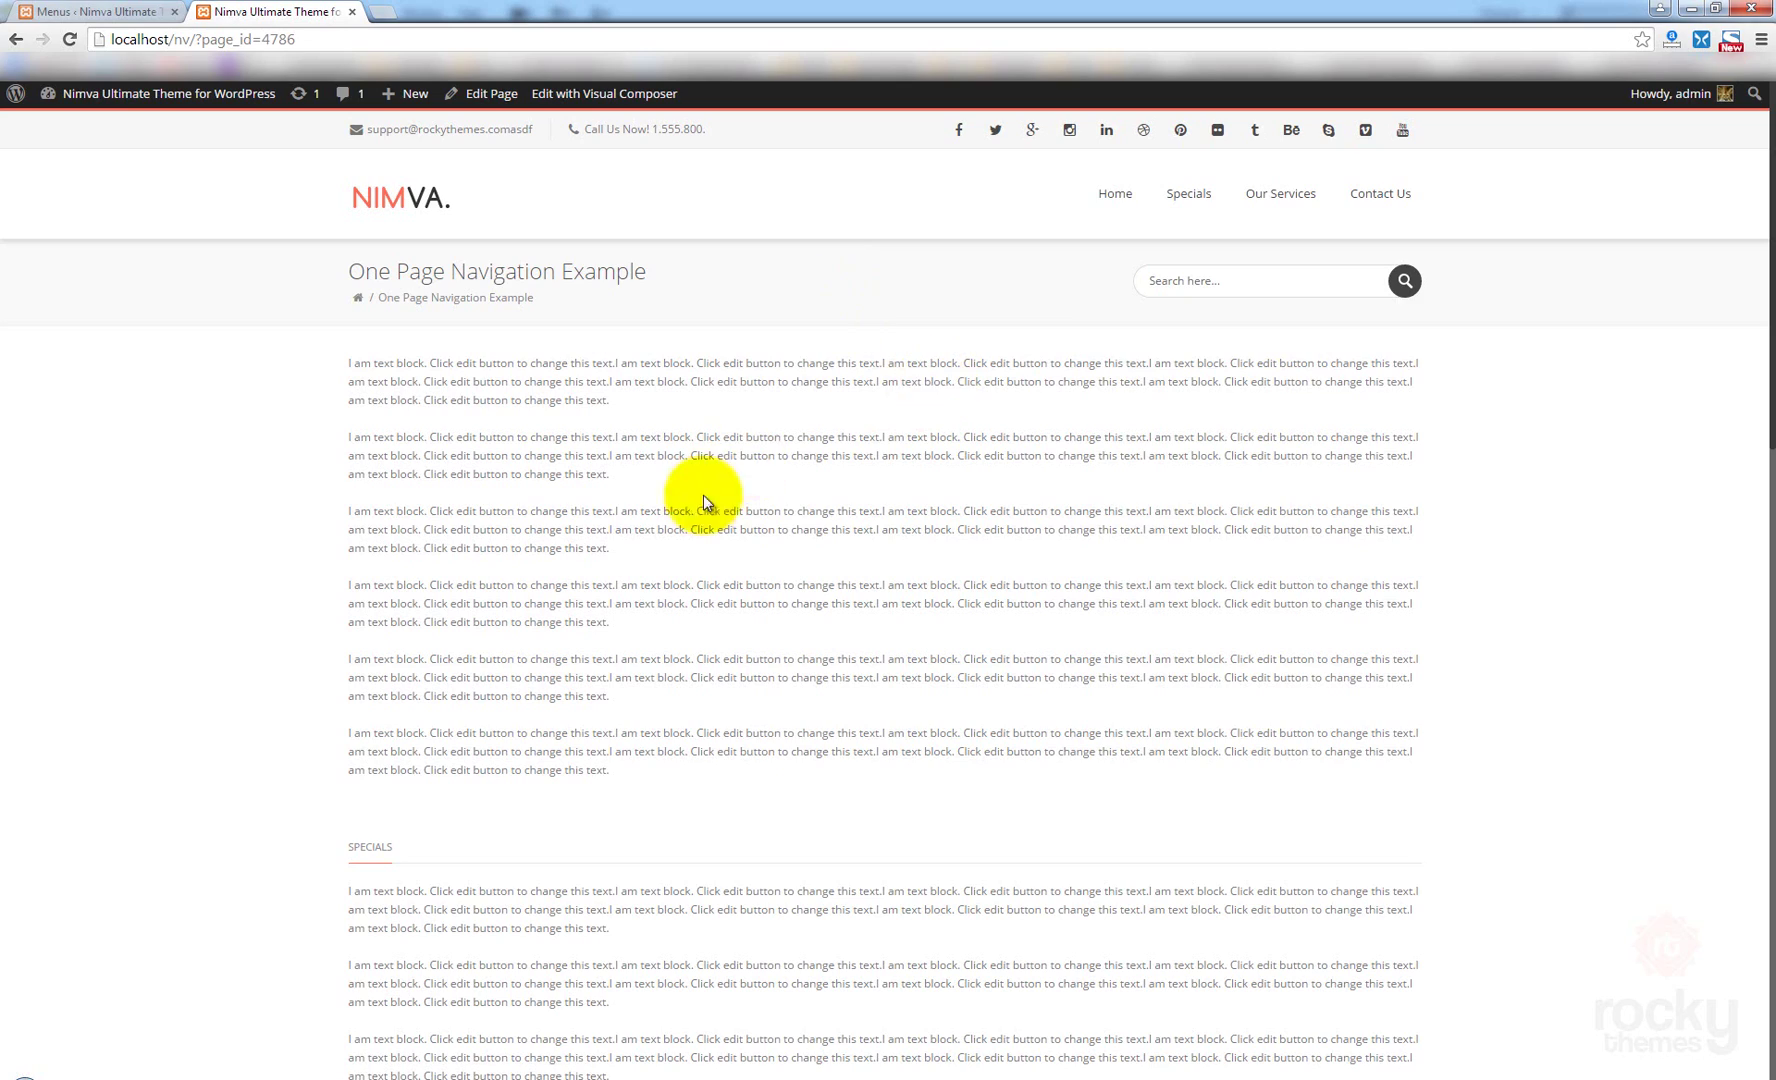
{"action": "scroll", "coordinate": [1503, 427], "scroll_direction": "down", "scroll_amount": 1}
{"action": "scroll", "coordinate": [1503, 427], "scroll_direction": "down", "scroll_amount": 4}
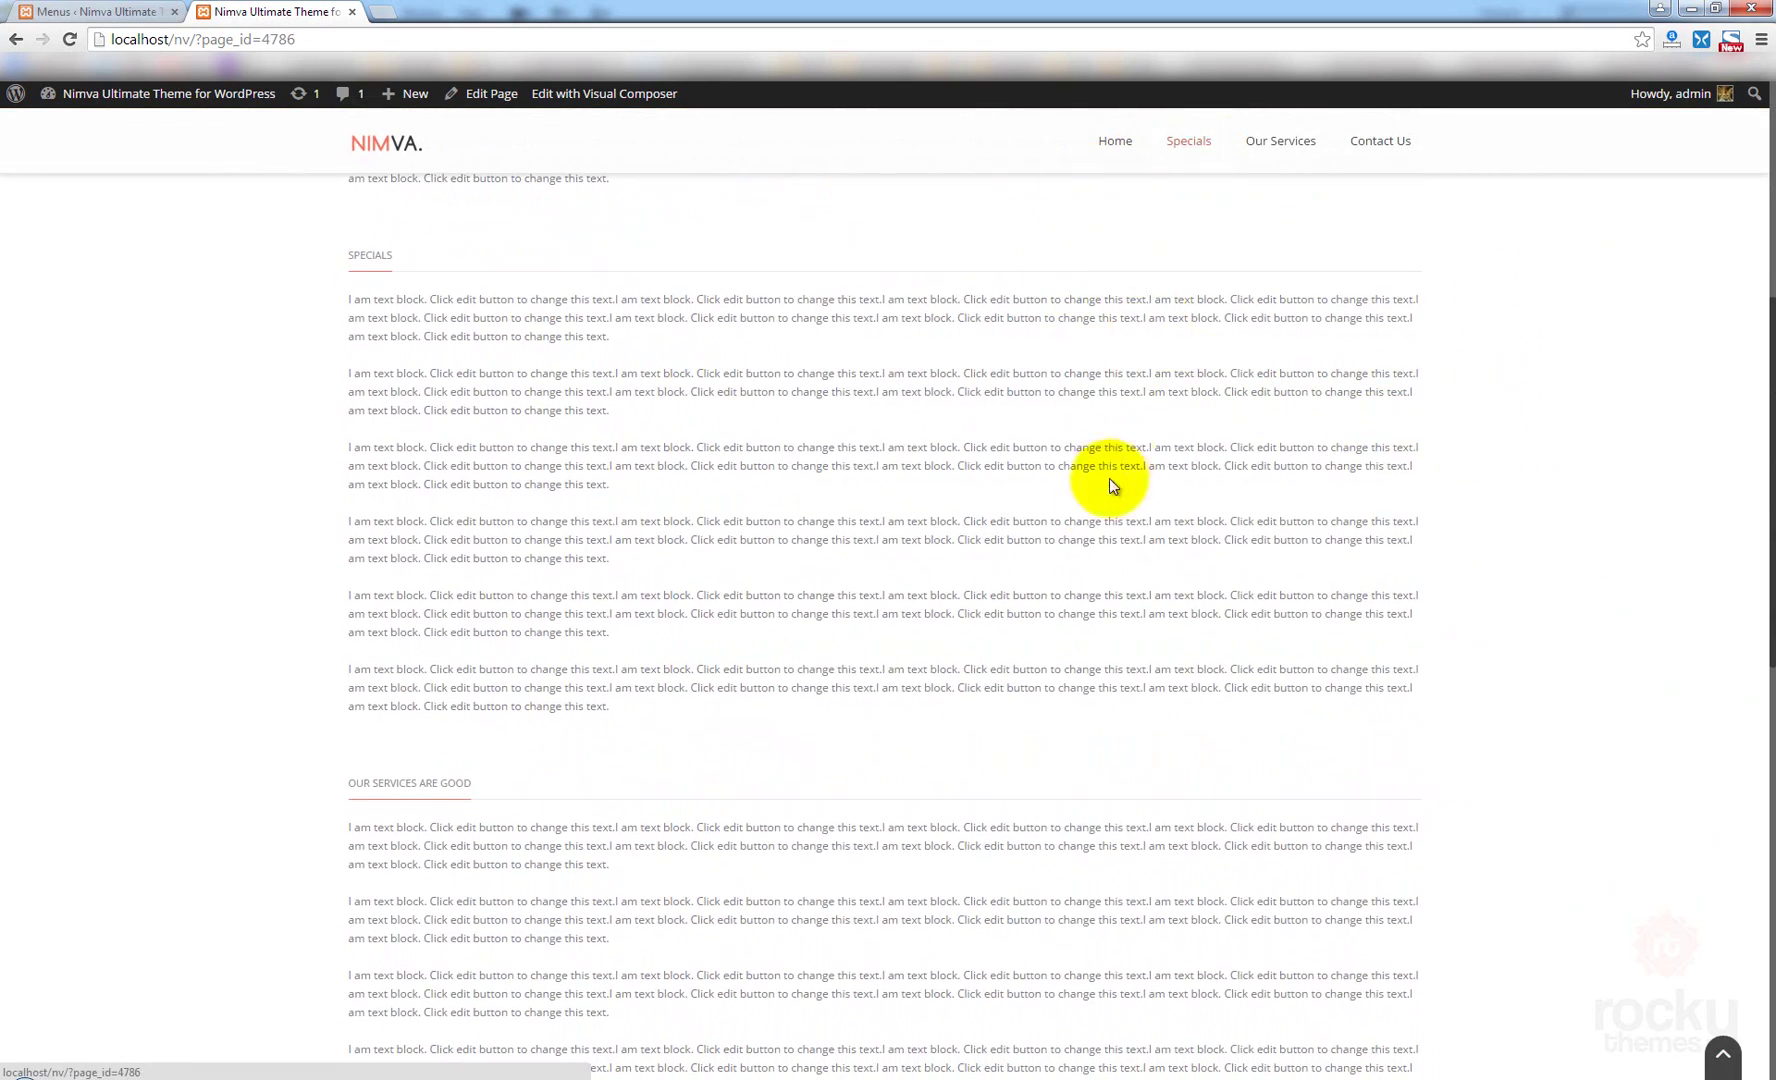
{"action": "scroll", "coordinate": [1228, 480], "scroll_direction": "down", "scroll_amount": 1}
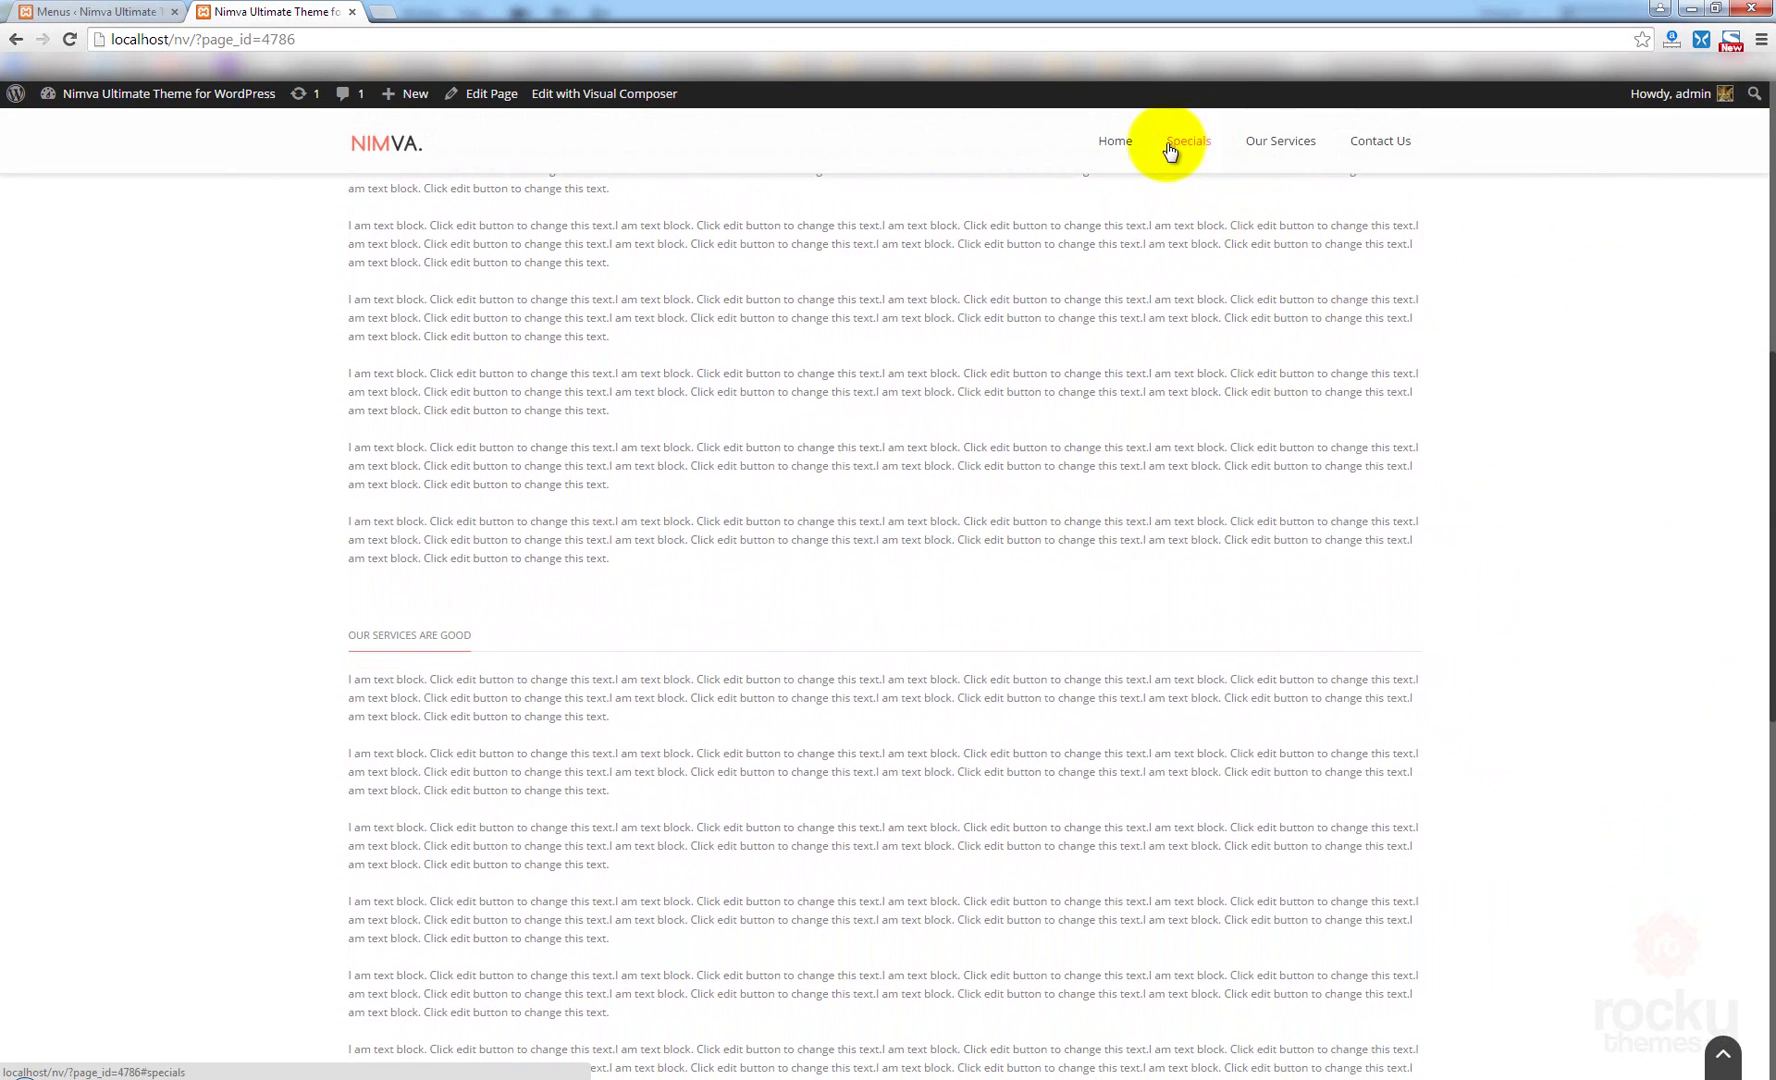
{"action": "left_click", "coordinate": [1182, 148]}
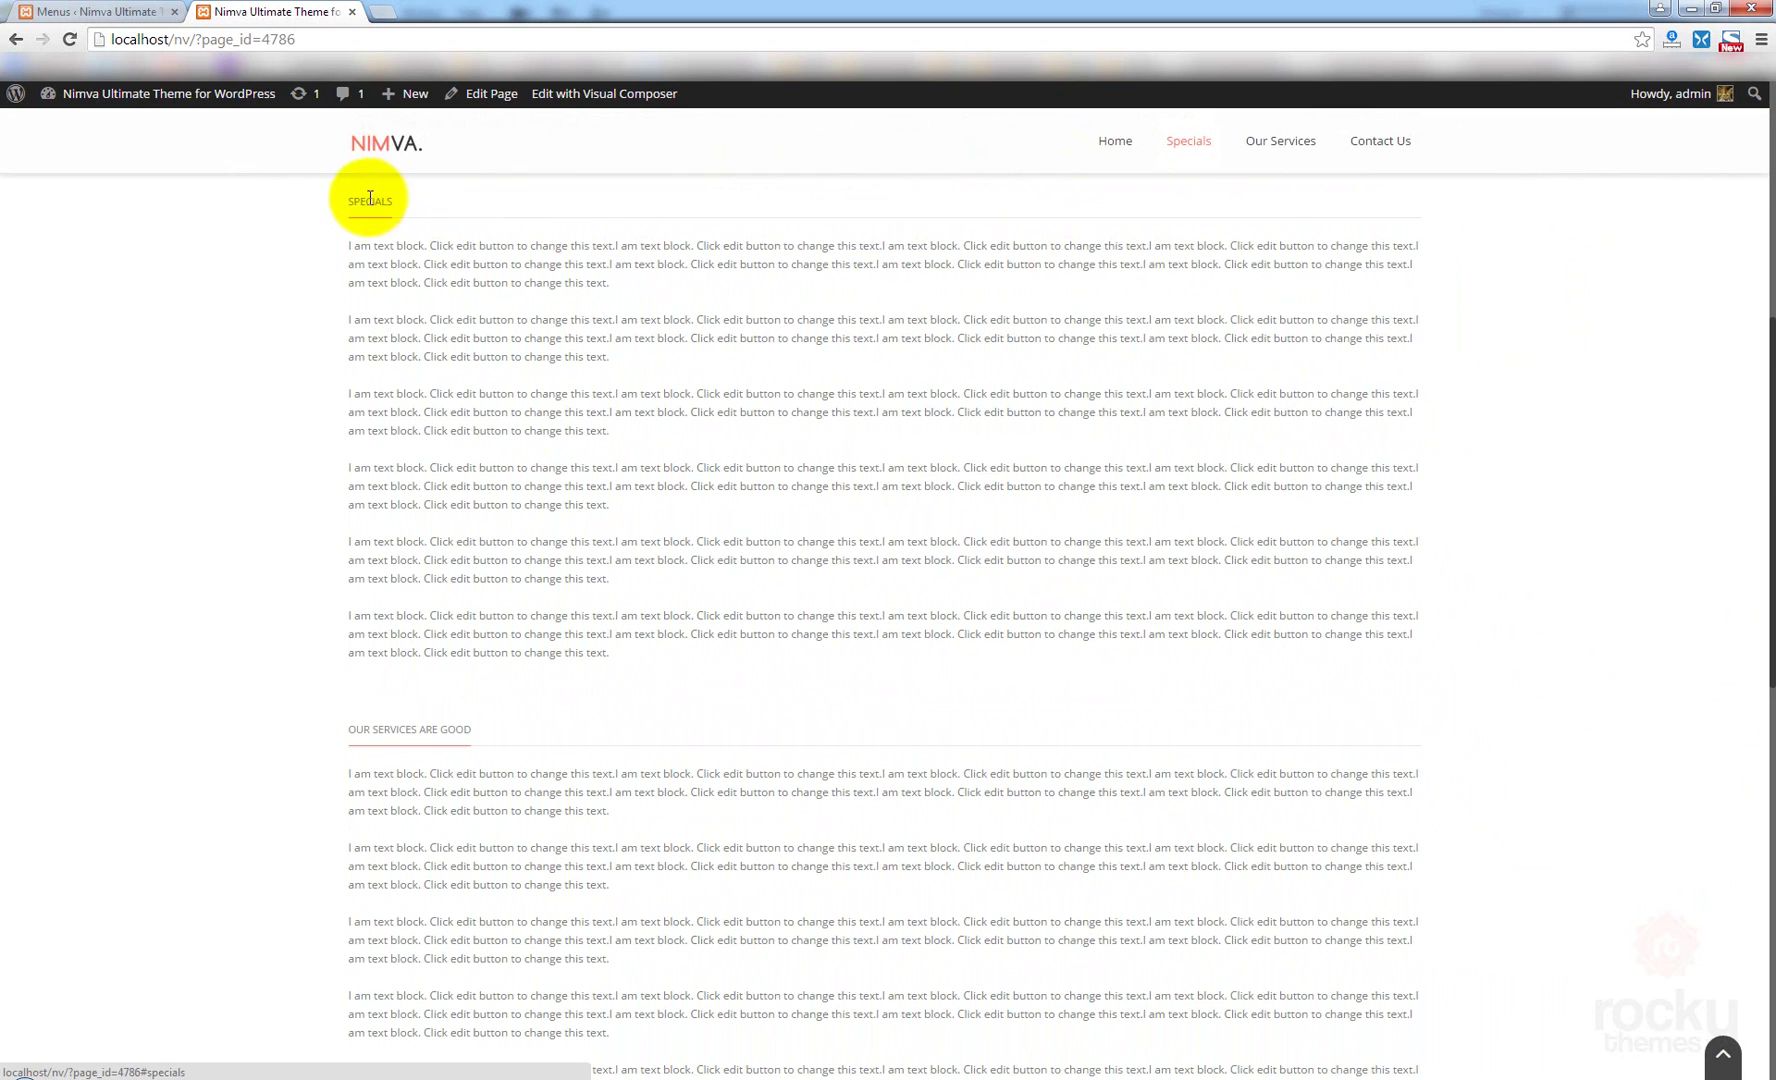
{"action": "left_click", "coordinate": [1281, 150]}
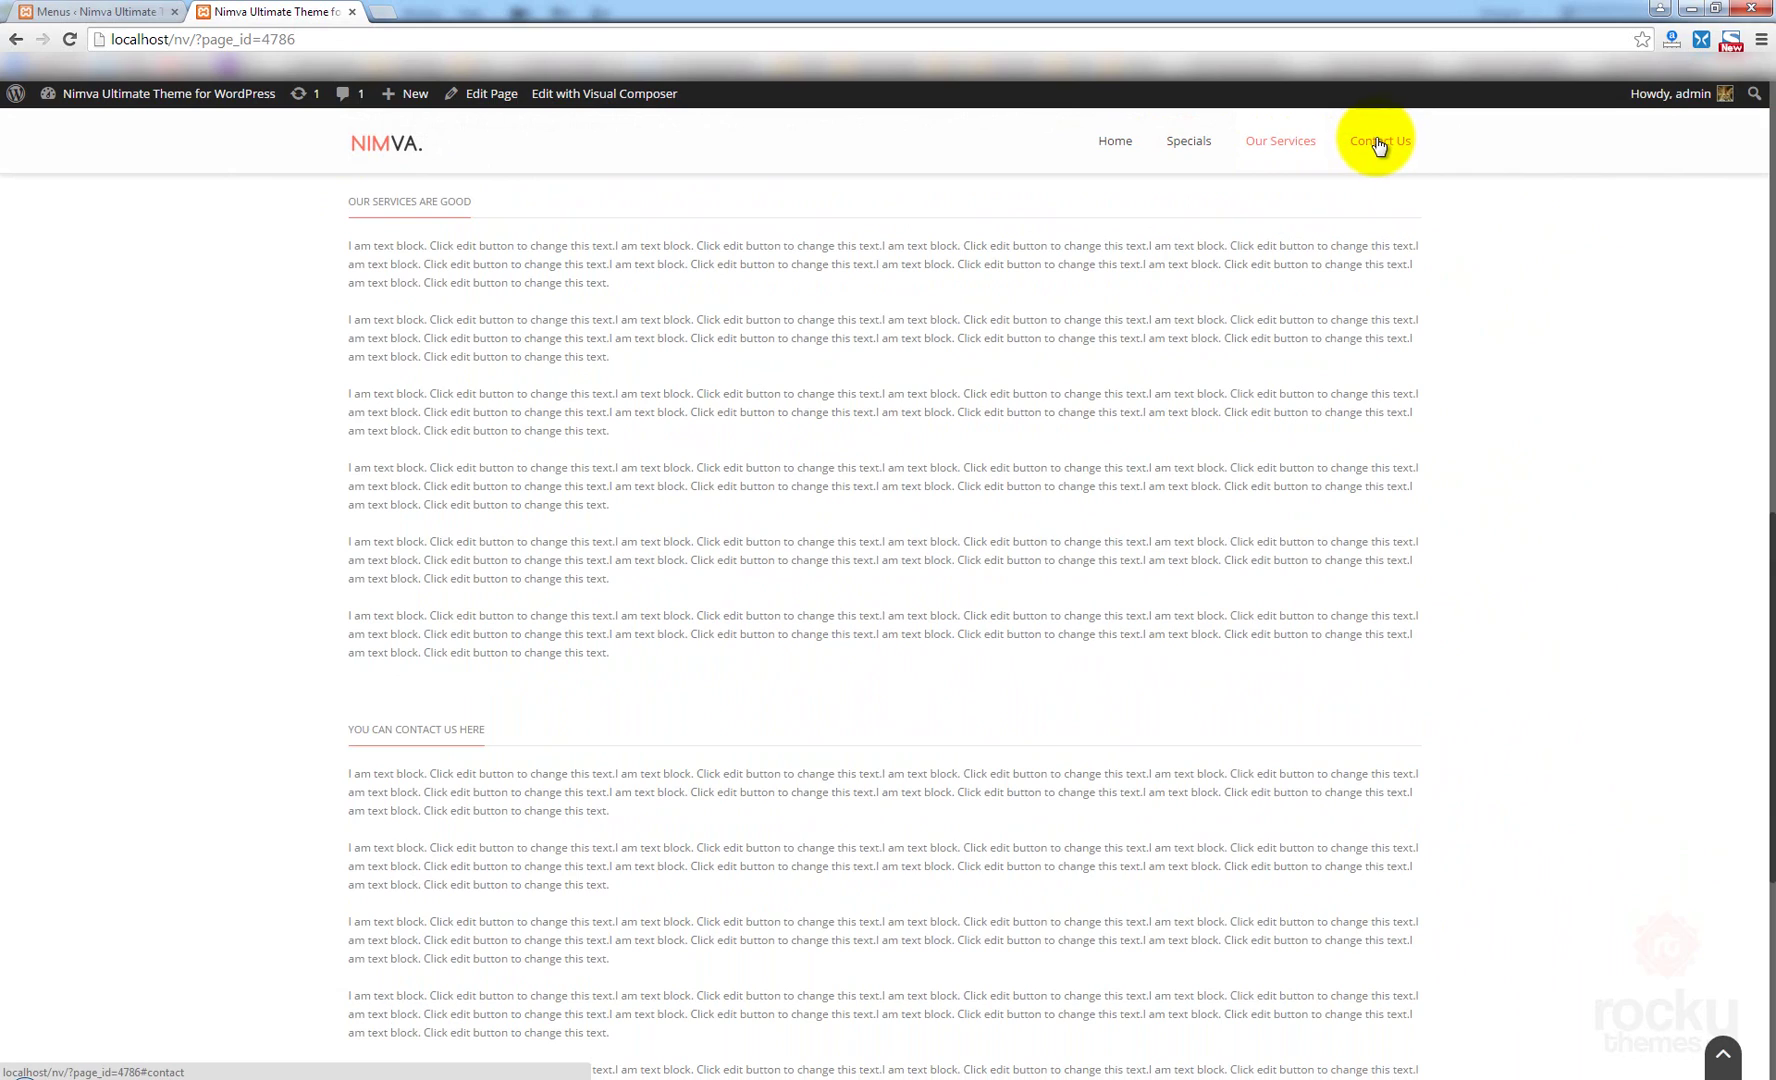
{"action": "left_click", "coordinate": [1378, 145]}
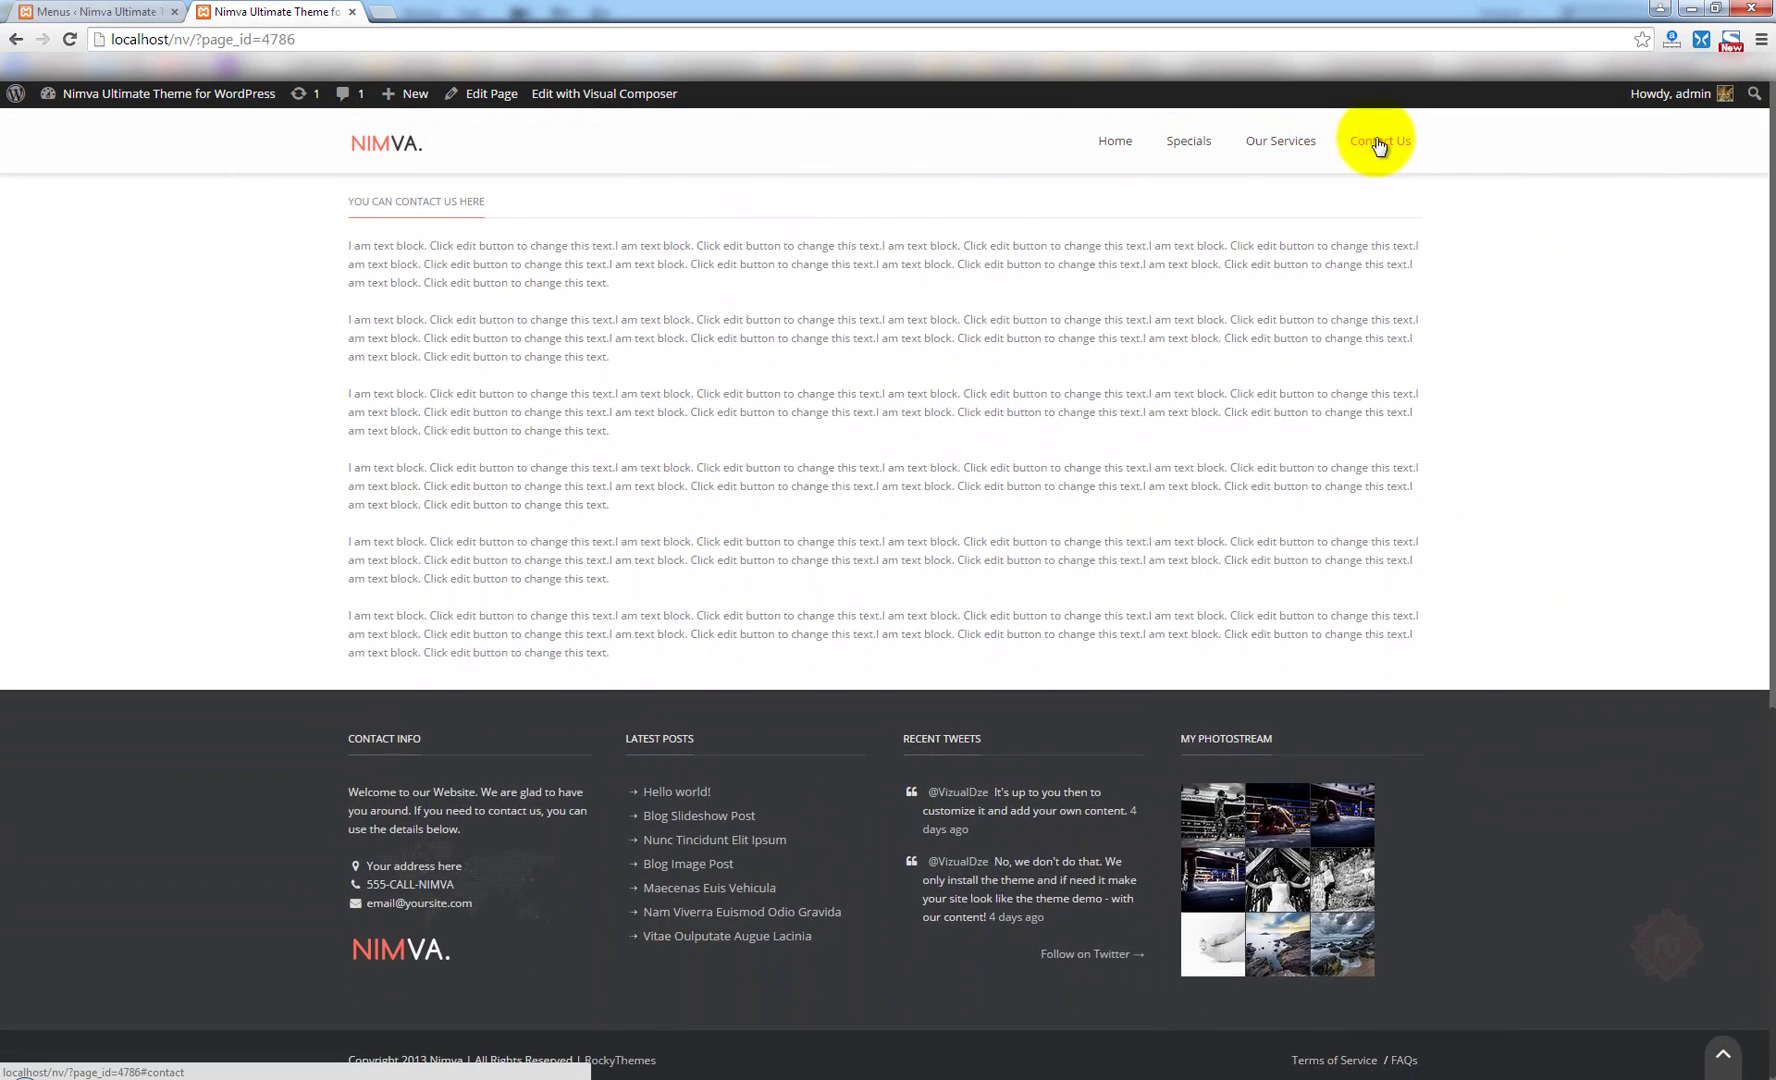
{"action": "left_click", "coordinate": [1115, 150]}
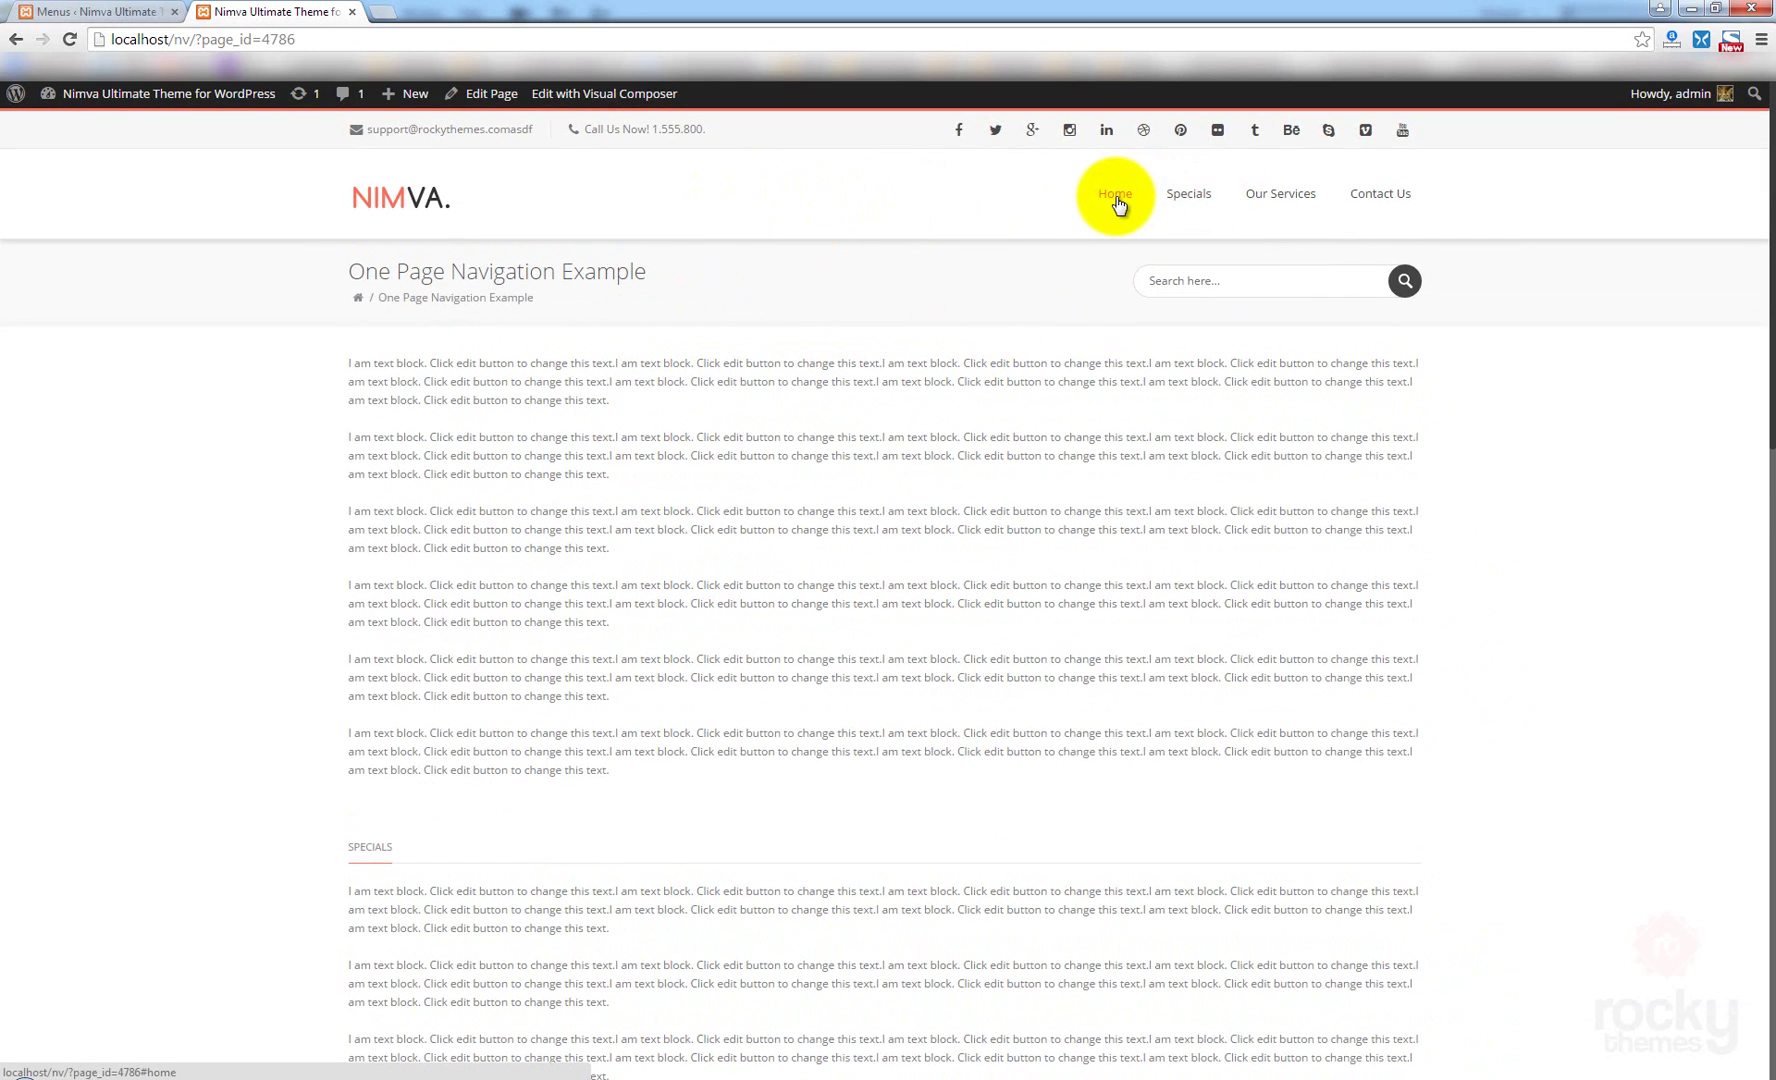
Relabel the One Page Menu's Home item as 'Back to Top' and save the menu.
{"action": "left_click", "coordinate": [148, 9]}
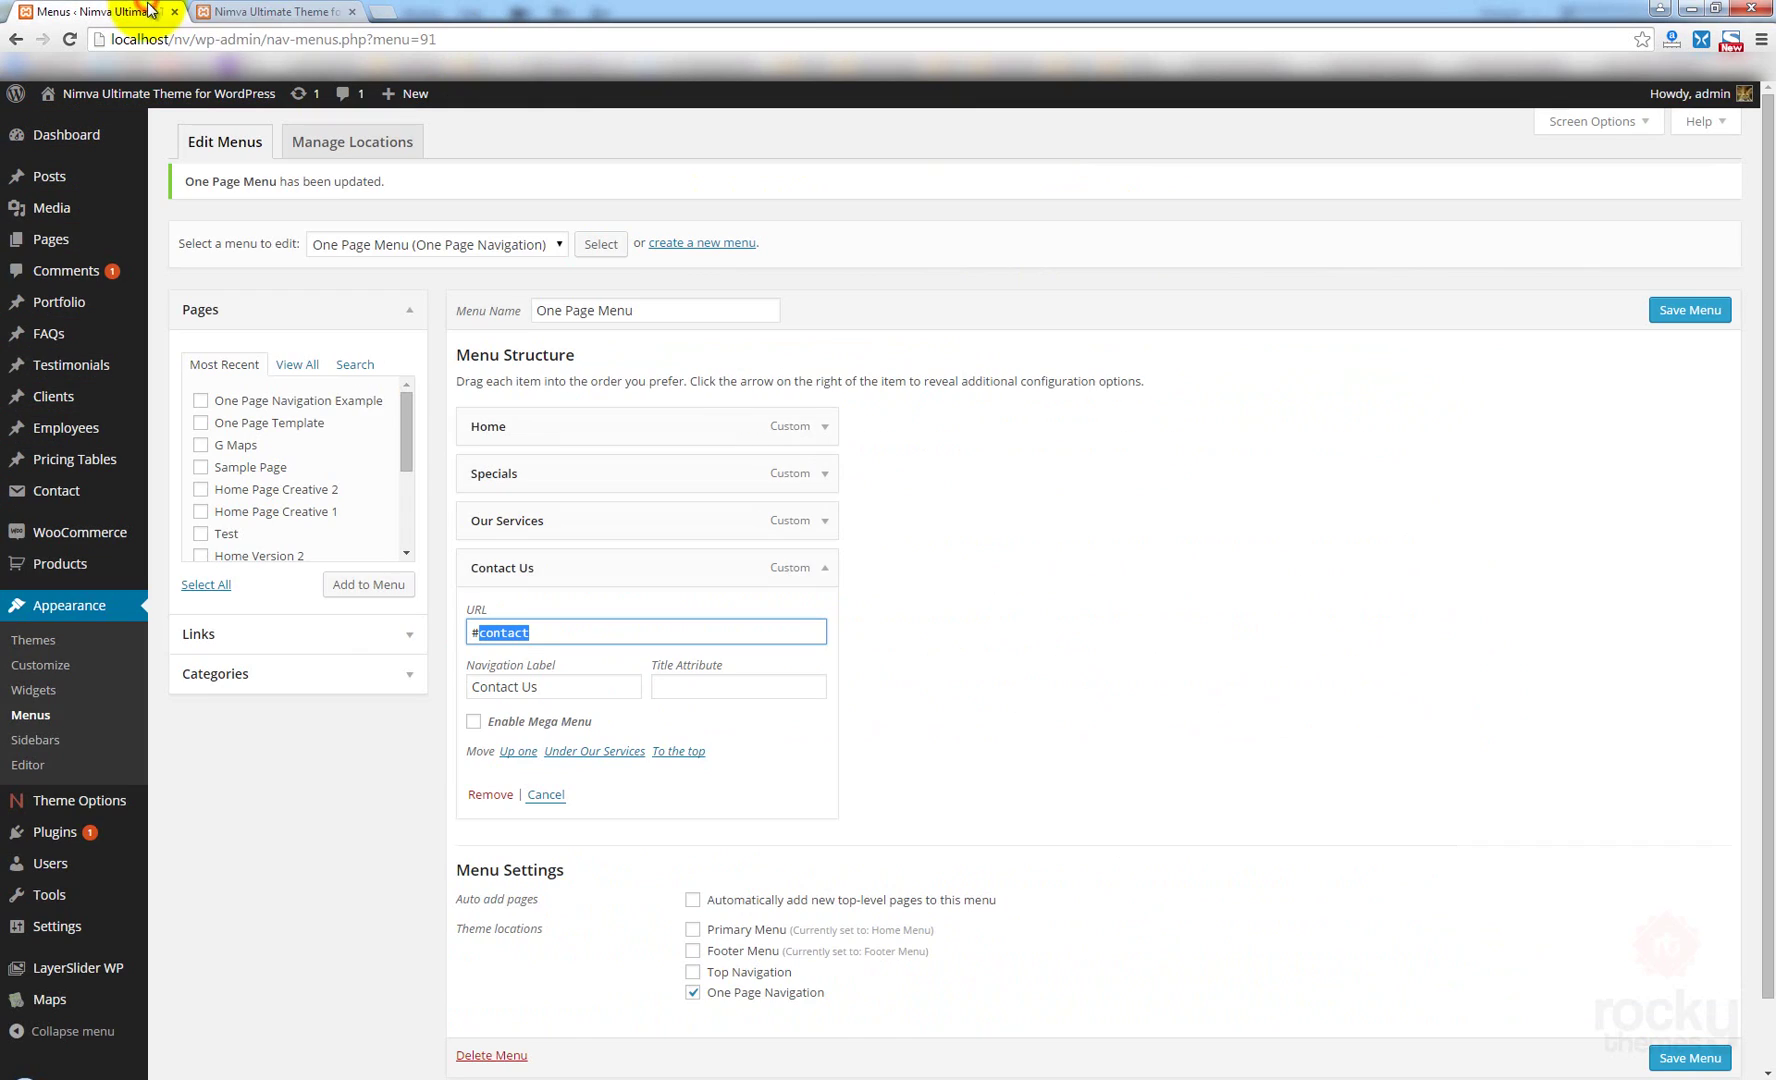
{"action": "left_click", "coordinate": [826, 425]}
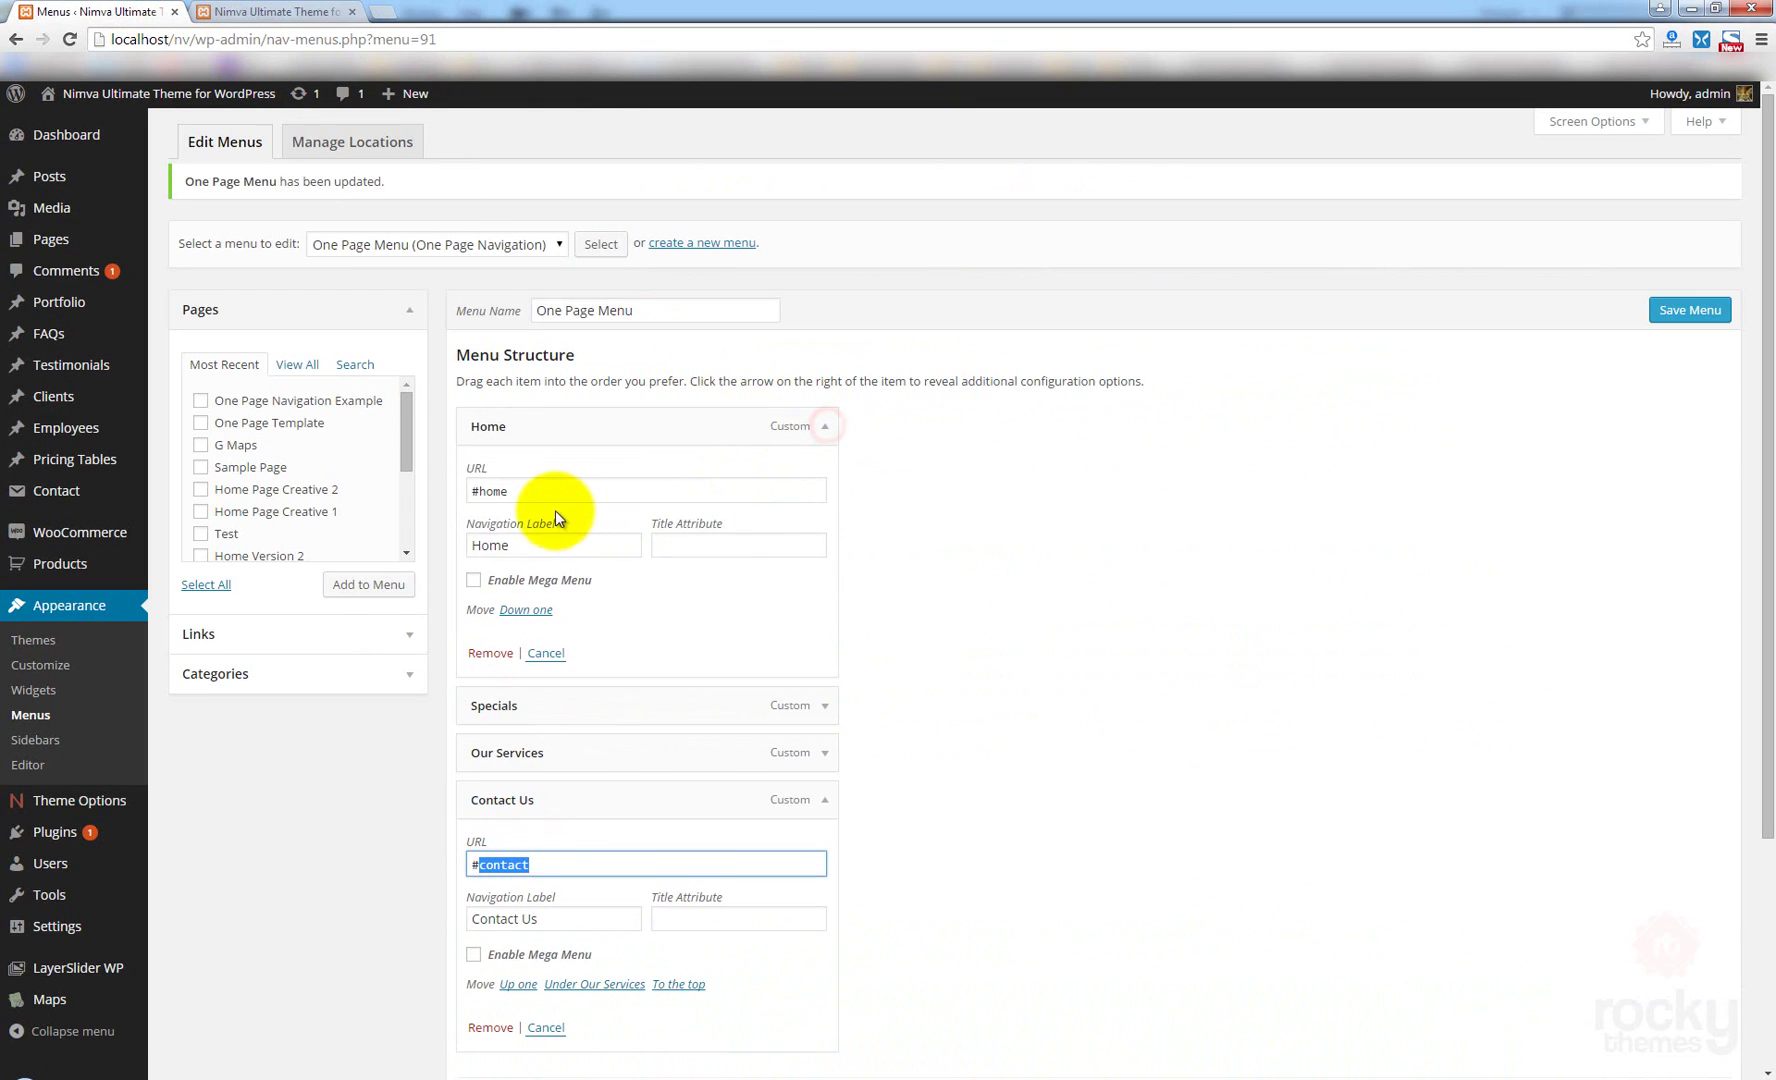
{"action": "double_click", "coordinate": [495, 544]}
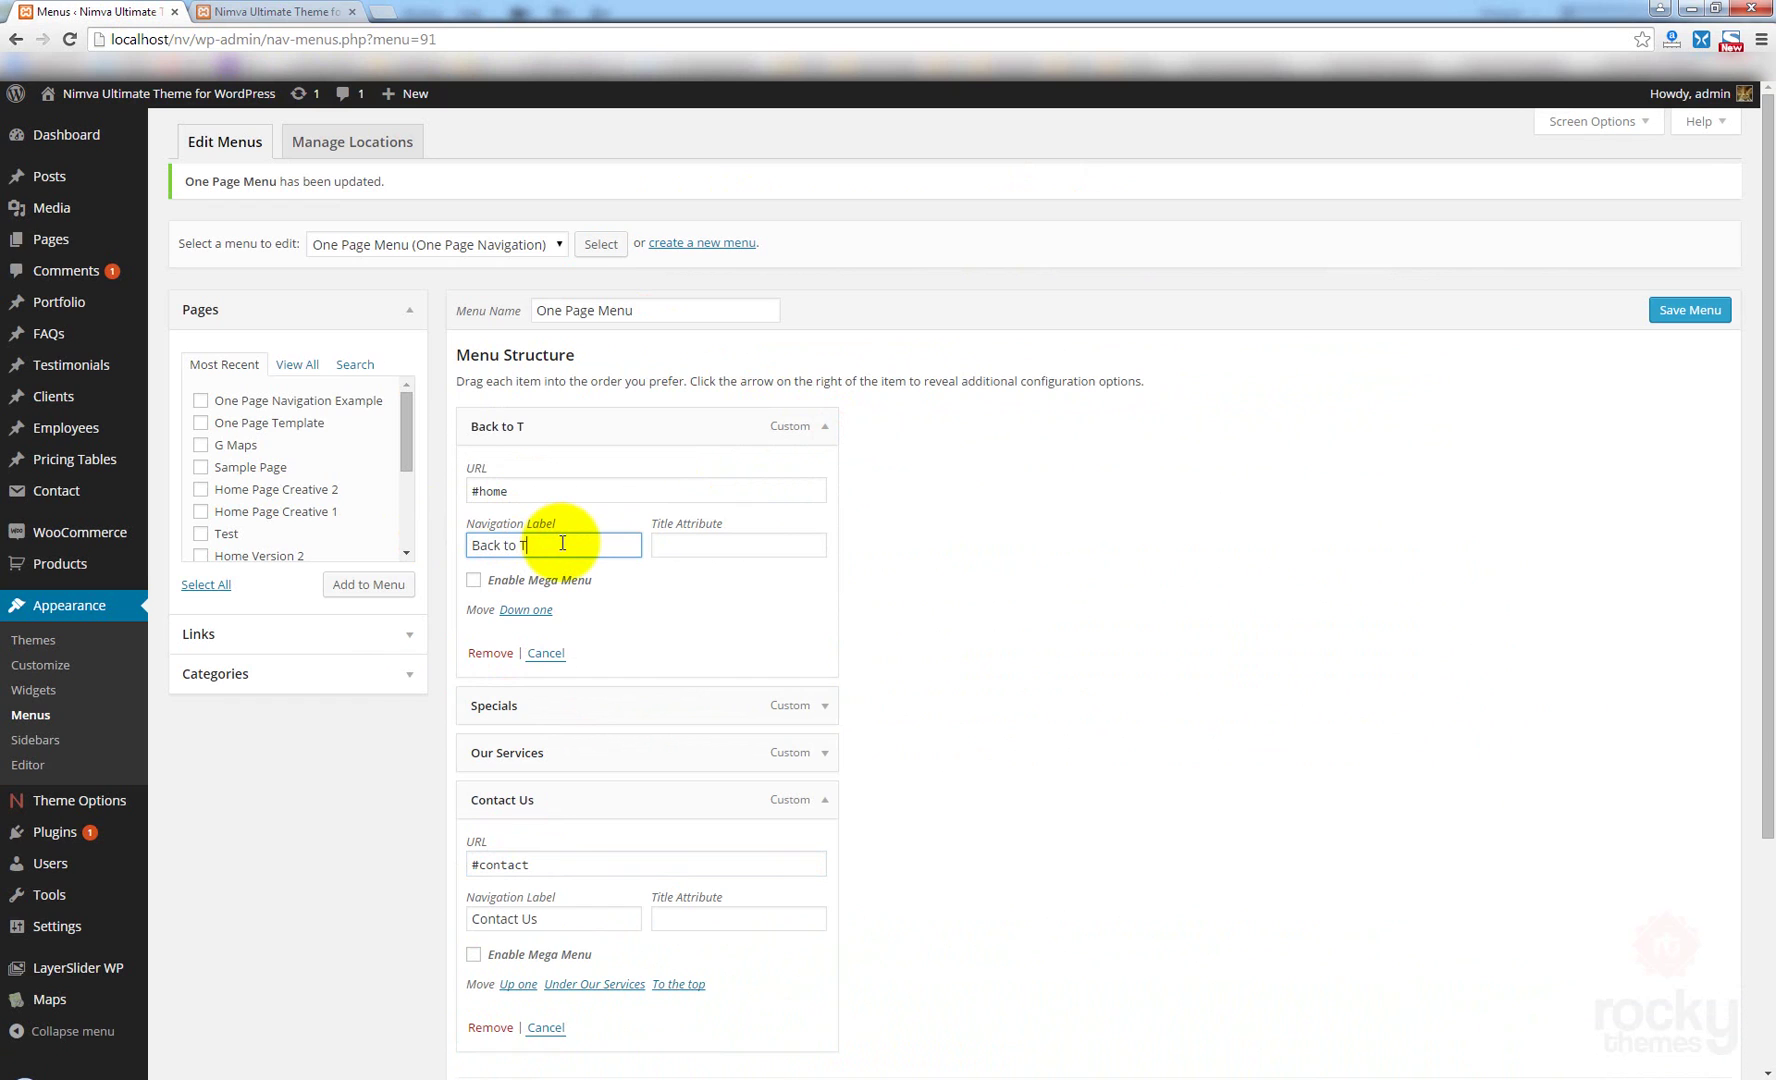
{"action": "left_click", "coordinate": [1684, 311]}
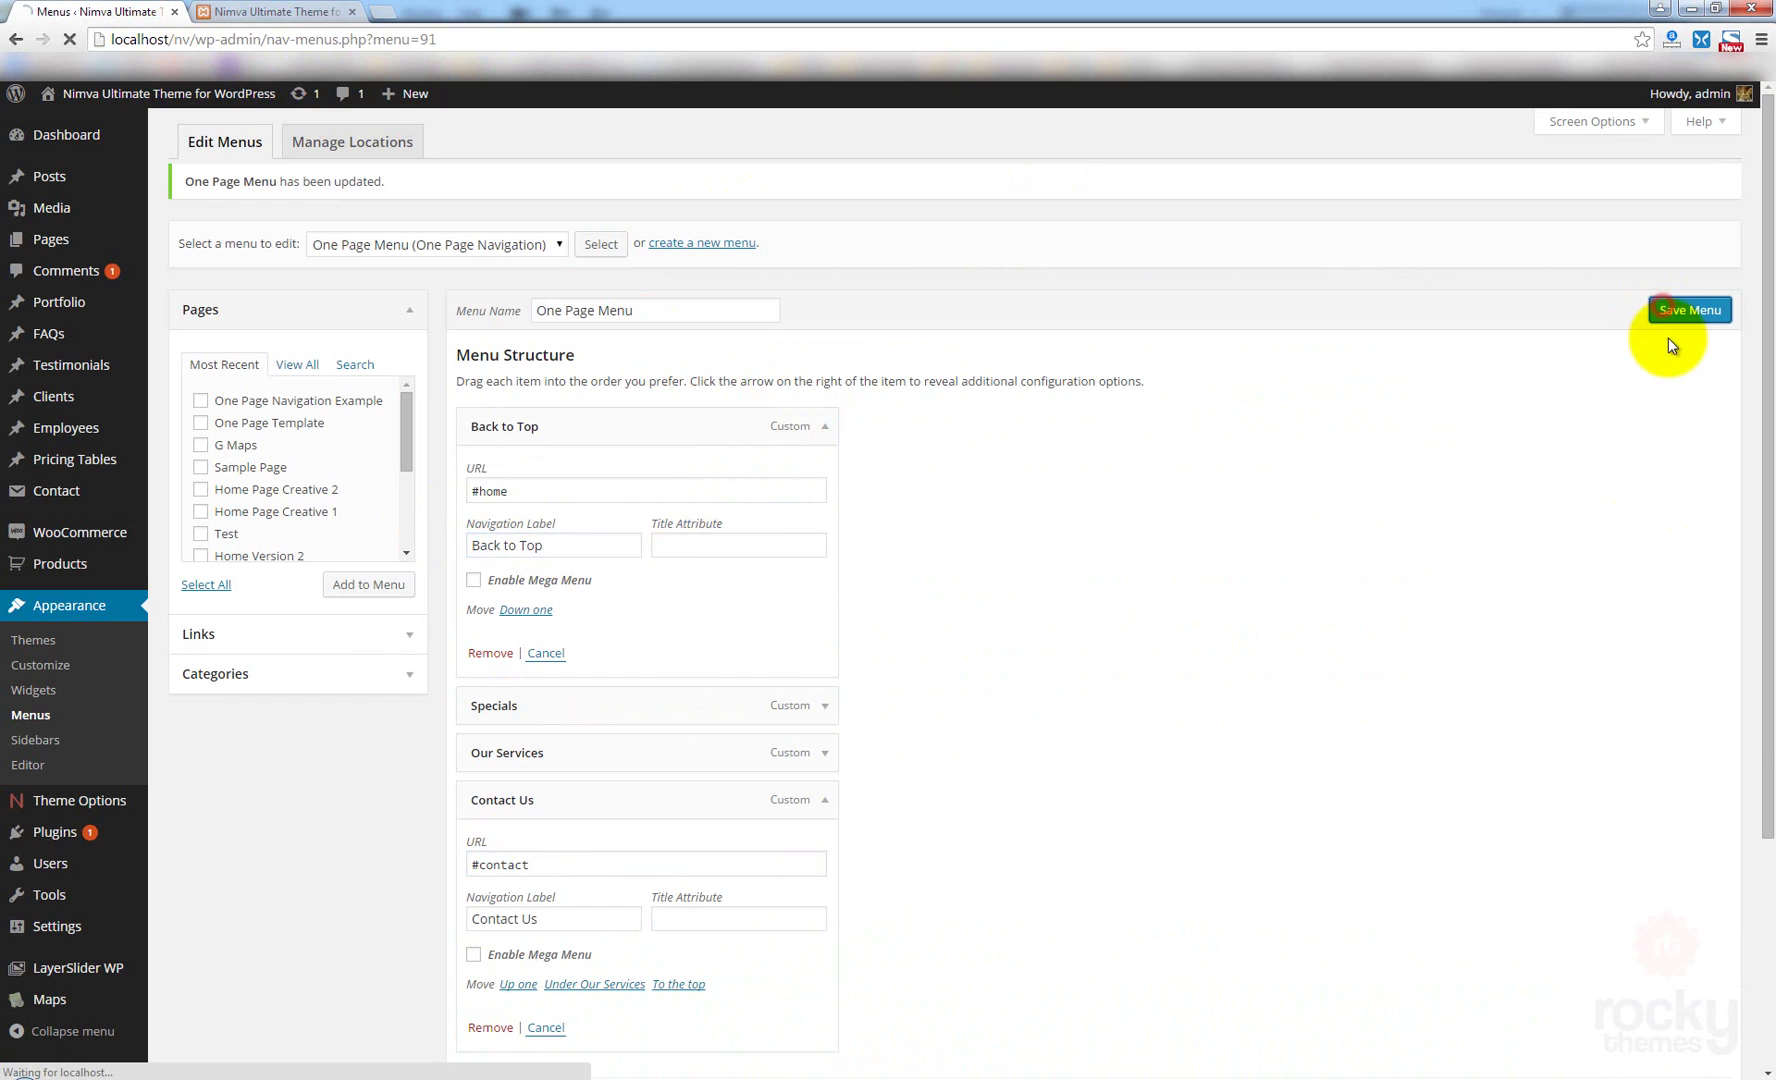
Confirm the Back to Top item's URL still points to #home.
{"action": "left_click", "coordinate": [830, 427]}
{"action": "left_click_drag", "start_coordinate": [511, 492], "coordinate": [472, 491]}
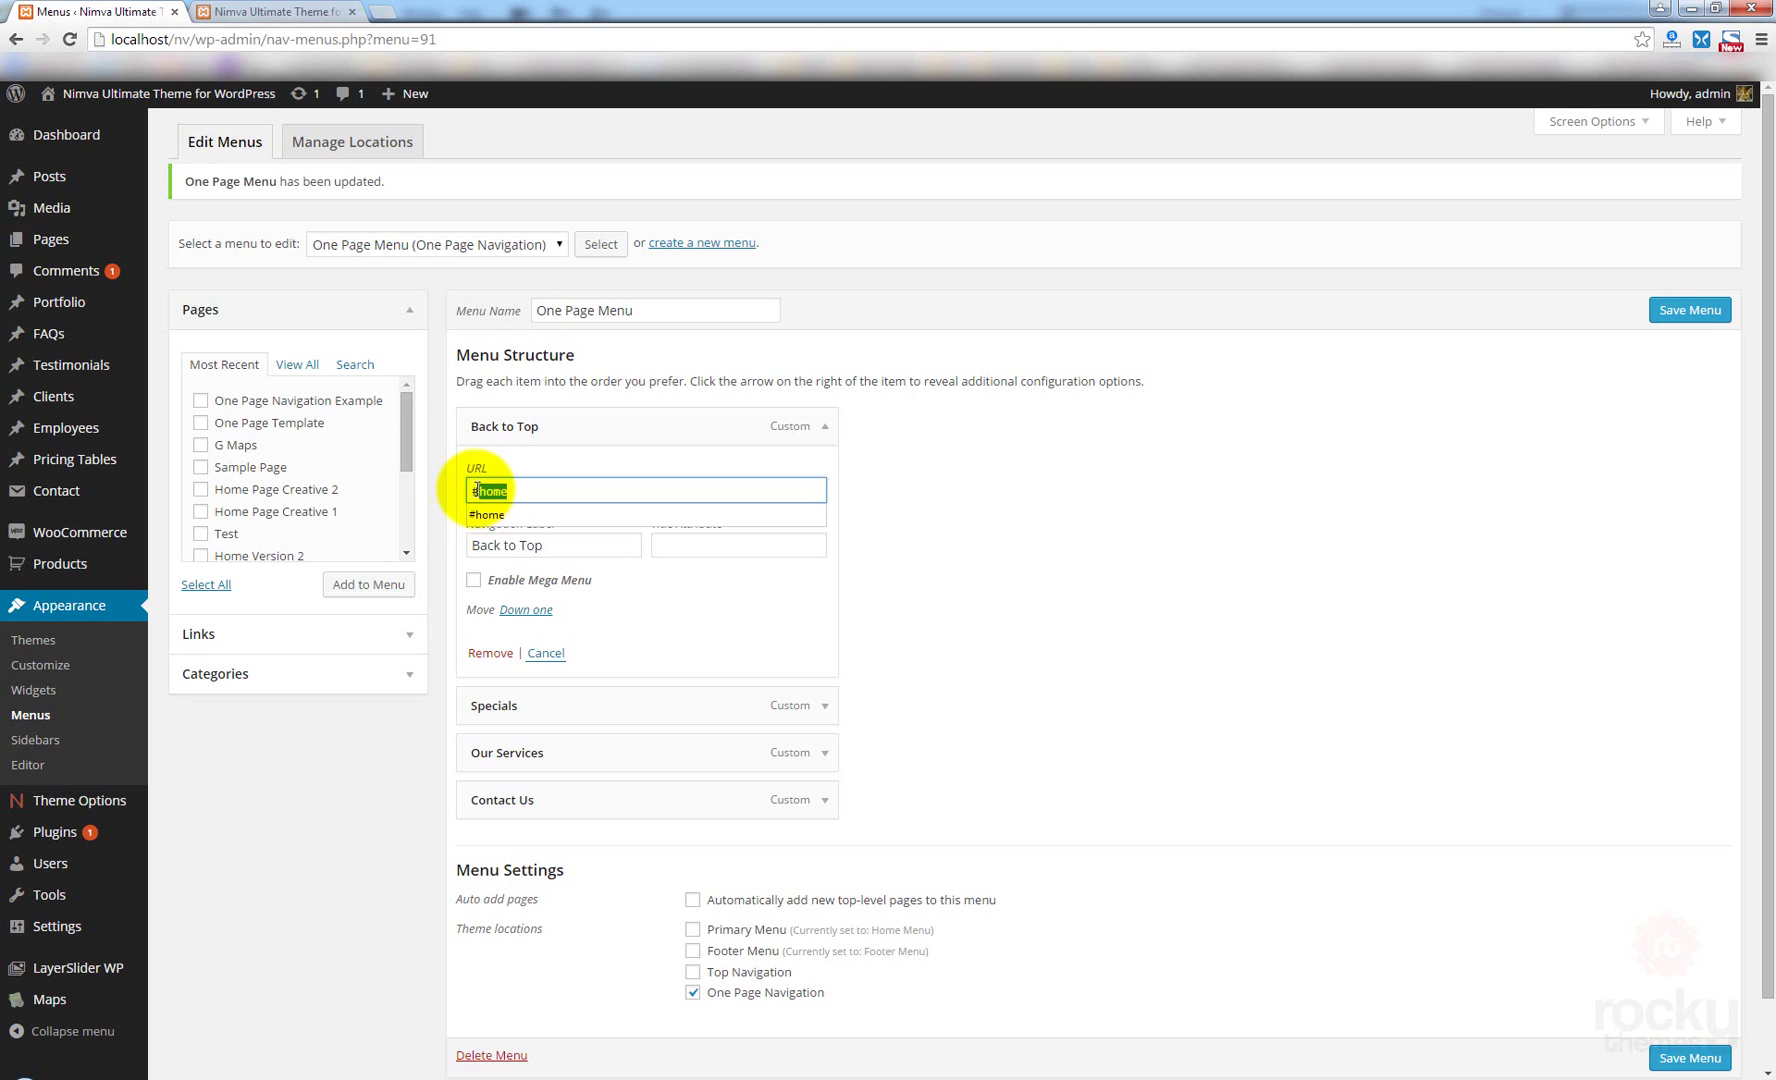
{"action": "left_click", "coordinate": [515, 490]}
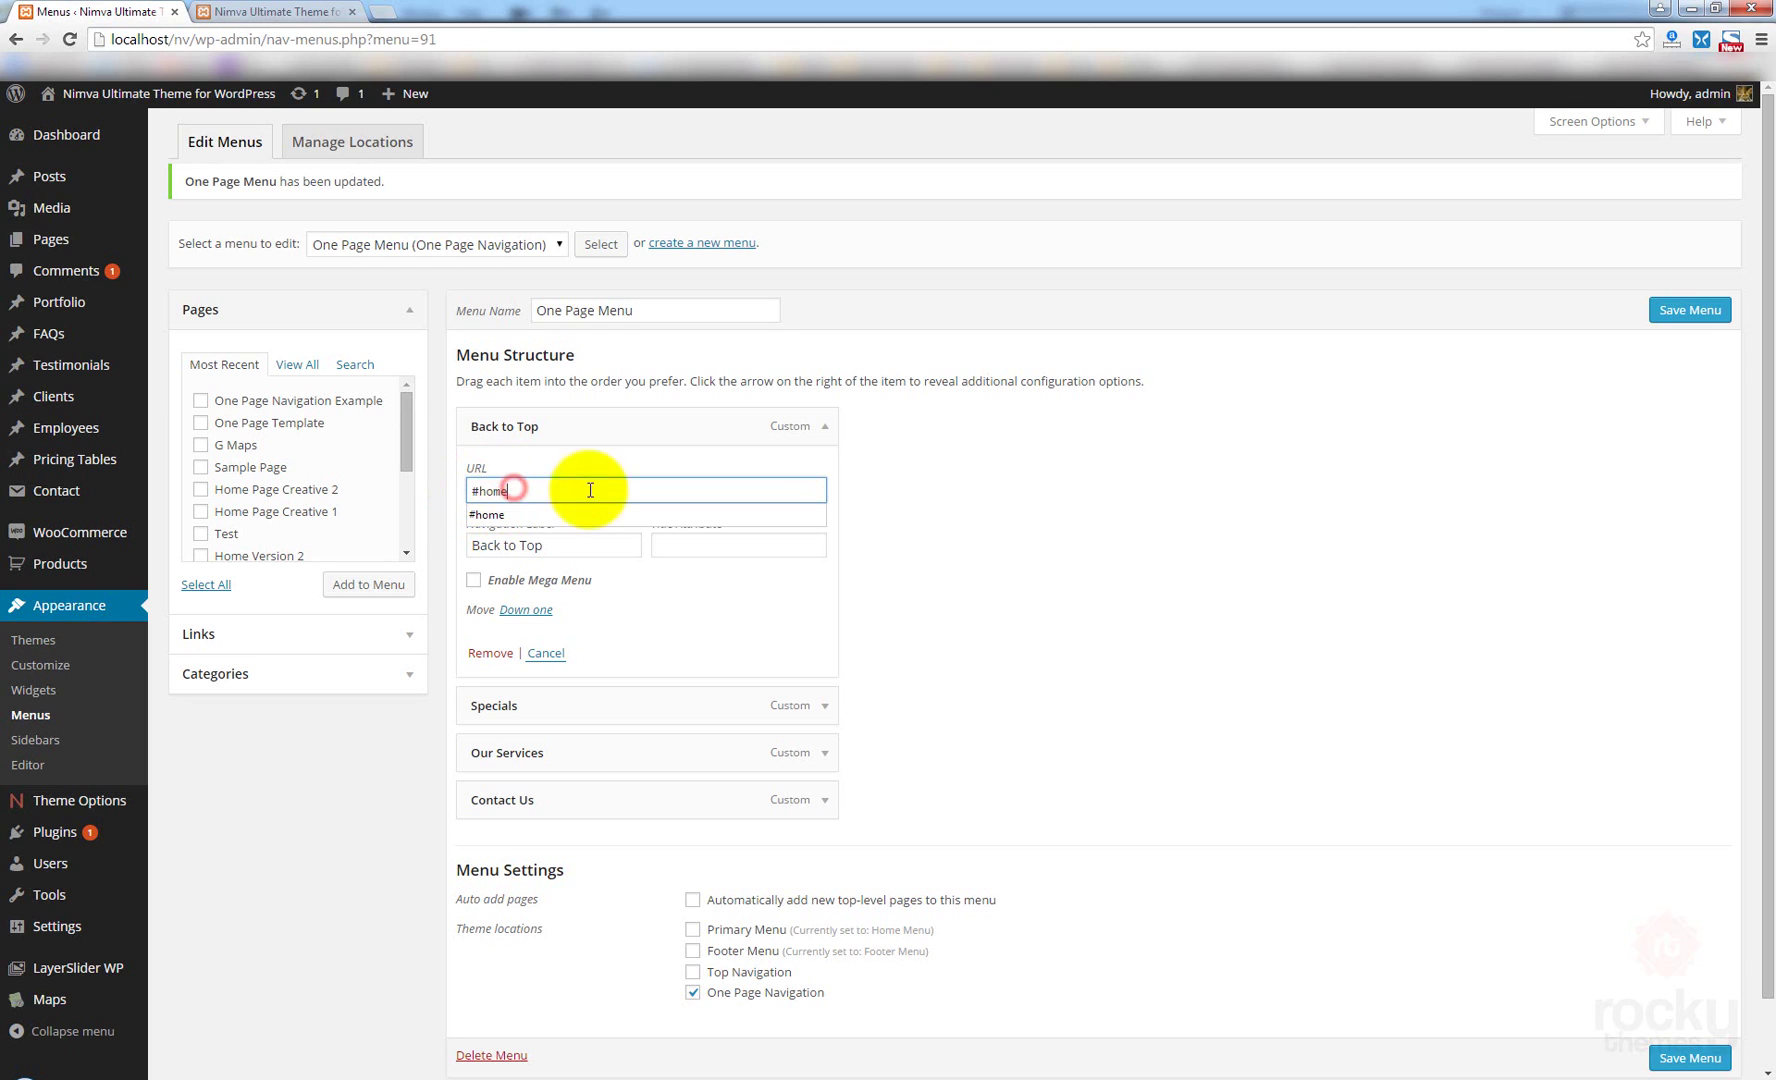
{"action": "left_click", "coordinate": [865, 490]}
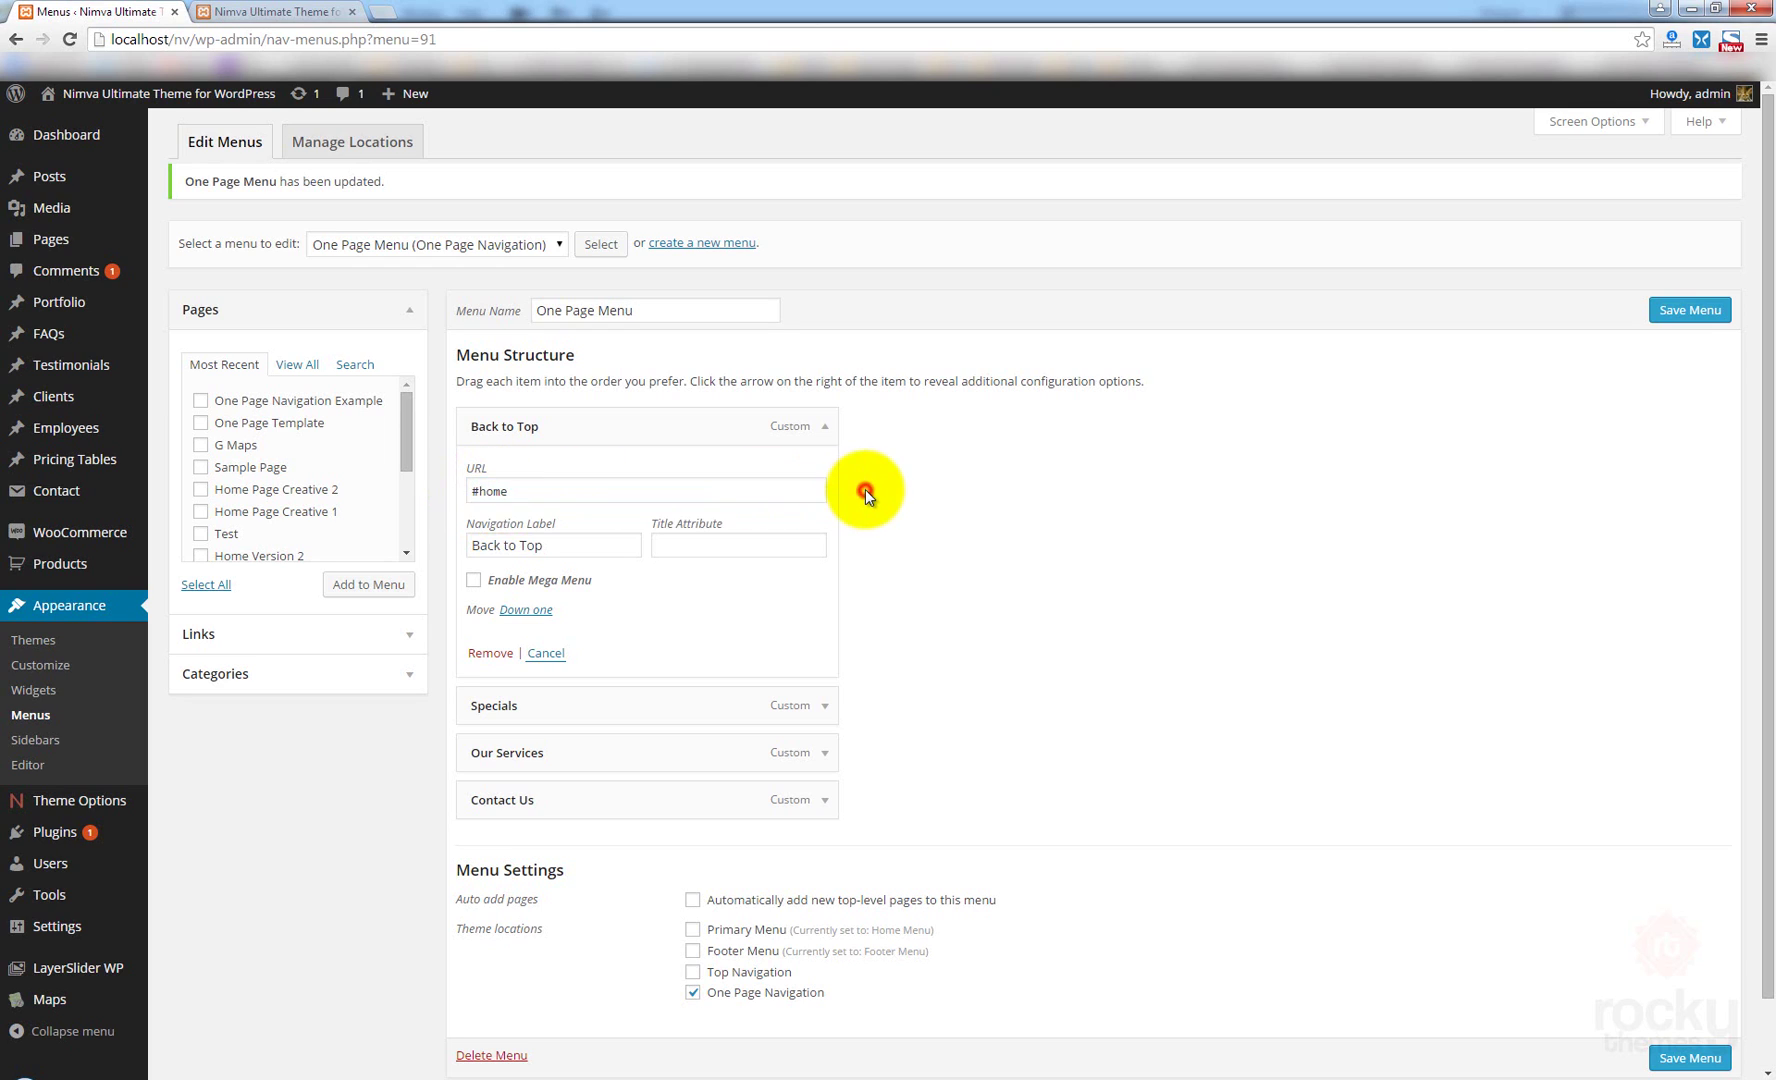
Glance at the front-end page, then save the One Page Menu again.
{"action": "left_click", "coordinate": [280, 11]}
{"action": "left_click", "coordinate": [100, 11]}
{"action": "left_click", "coordinate": [270, 11]}
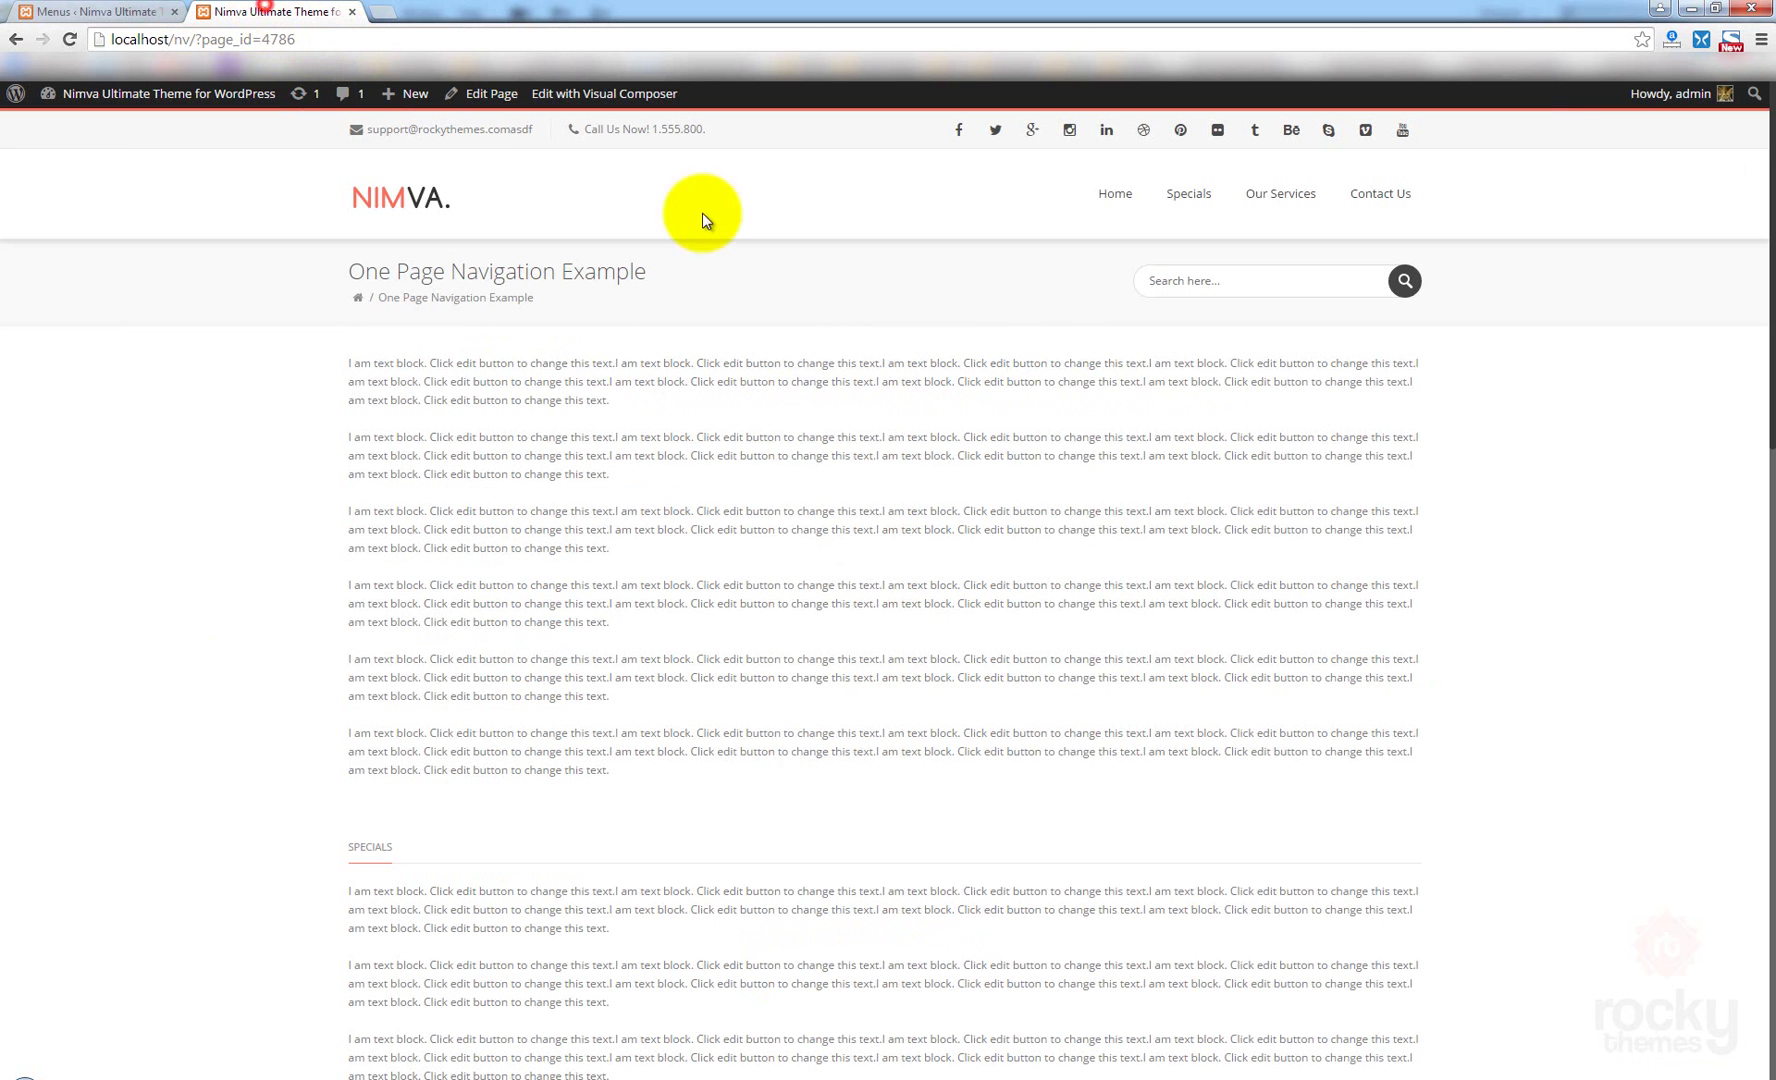
{"action": "left_click", "coordinate": [1013, 502]}
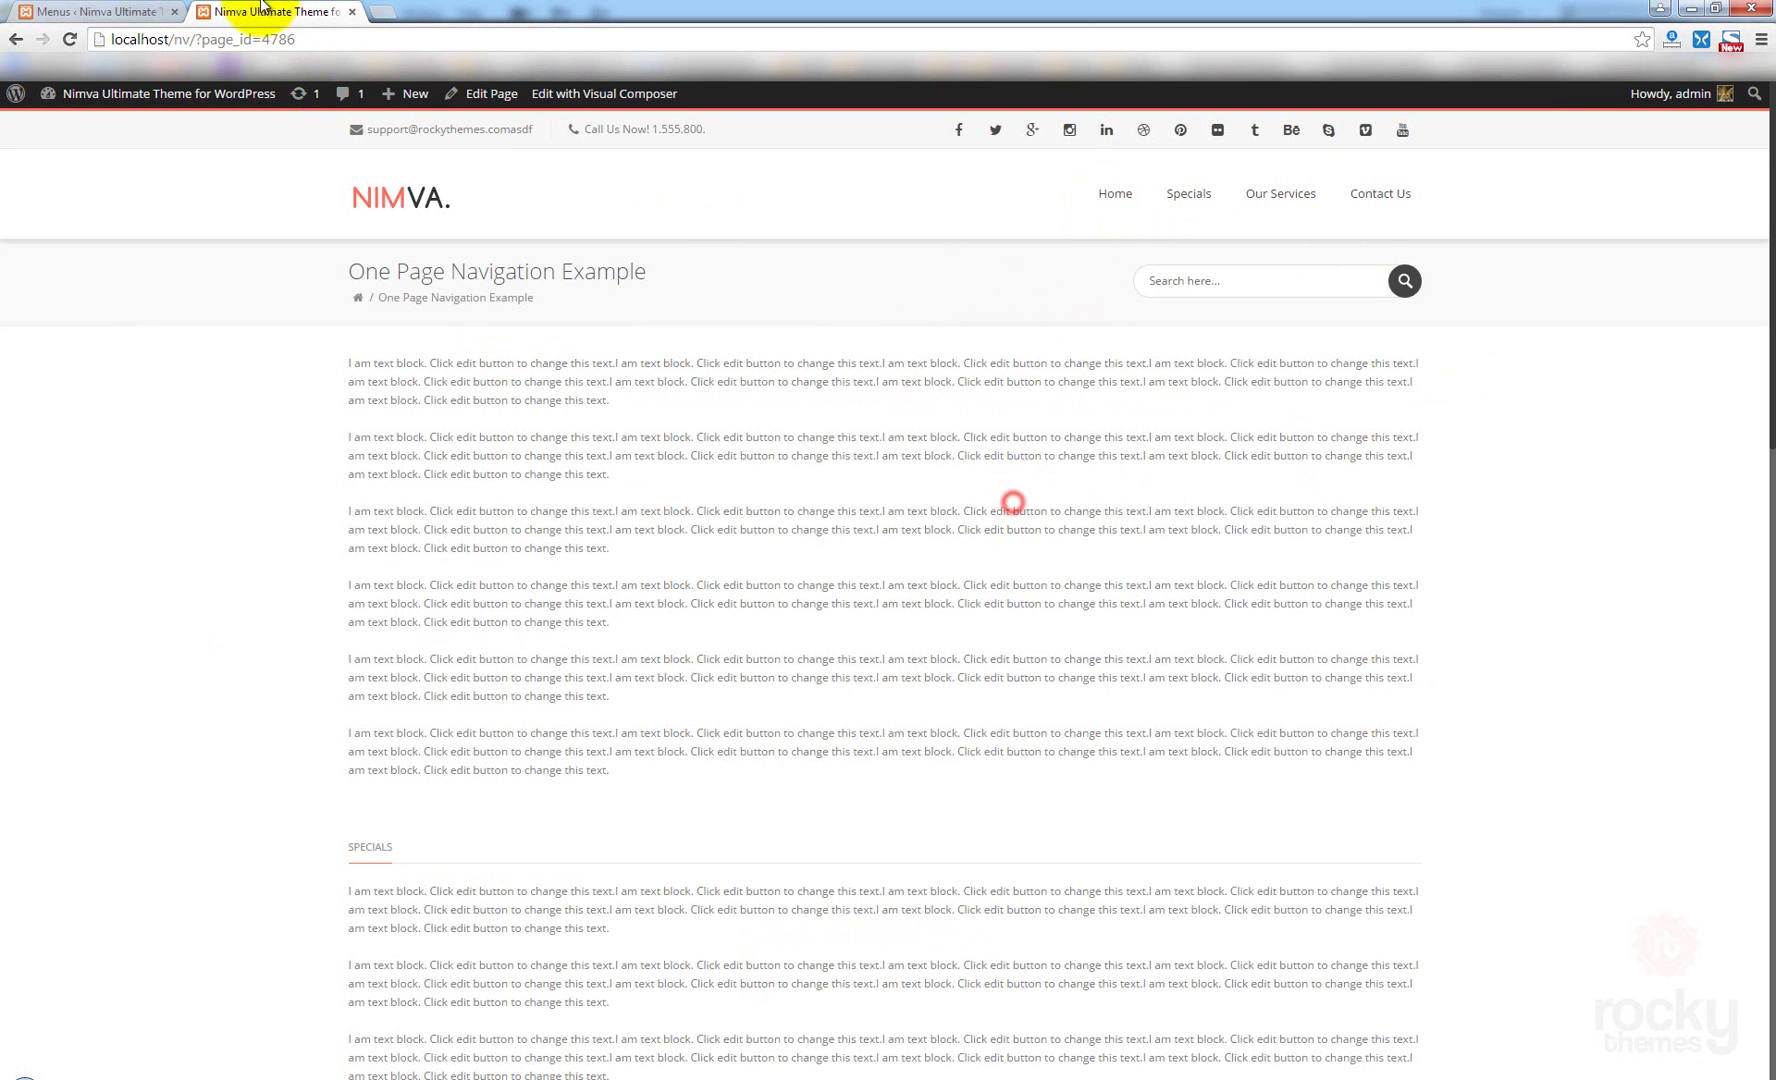
{"action": "key", "text": "ctrl+Tab"}
{"action": "left_click", "coordinate": [1690, 309]}
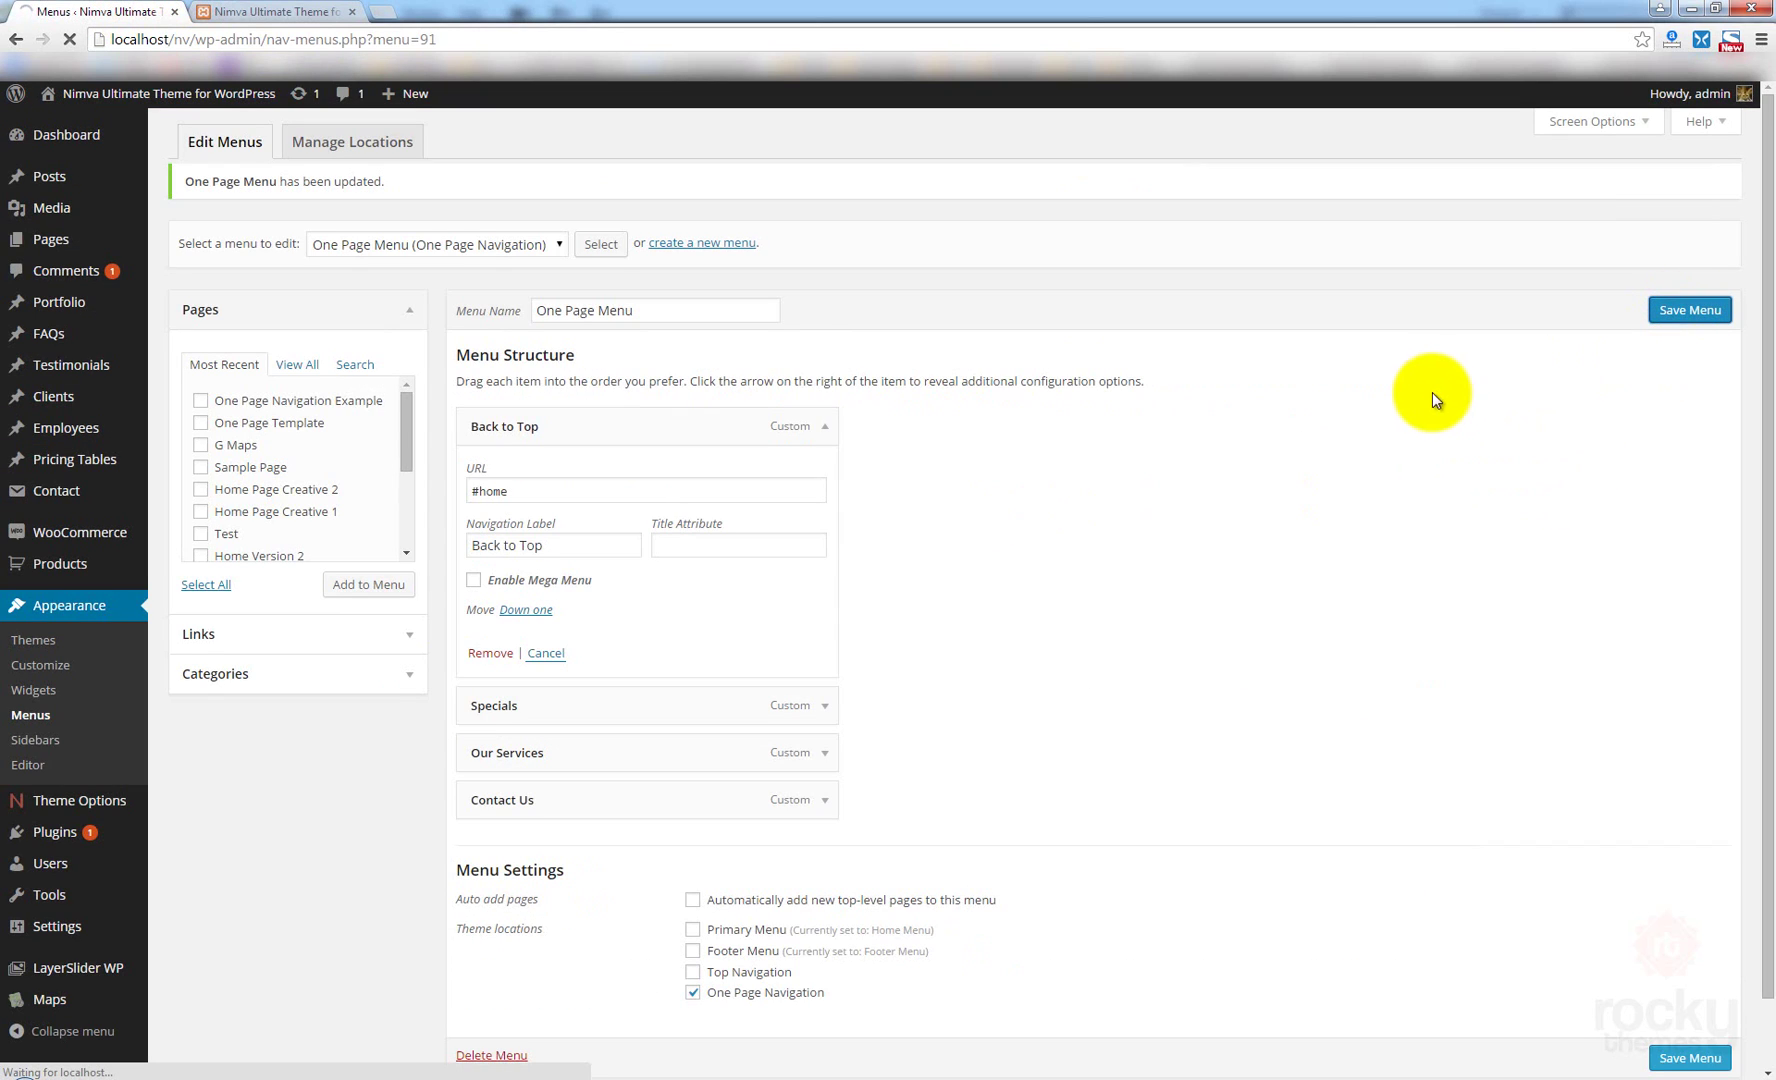
Reload the One Page Navigation Example page and test the Our Services and Back to Top links.
{"action": "left_click", "coordinate": [278, 14]}
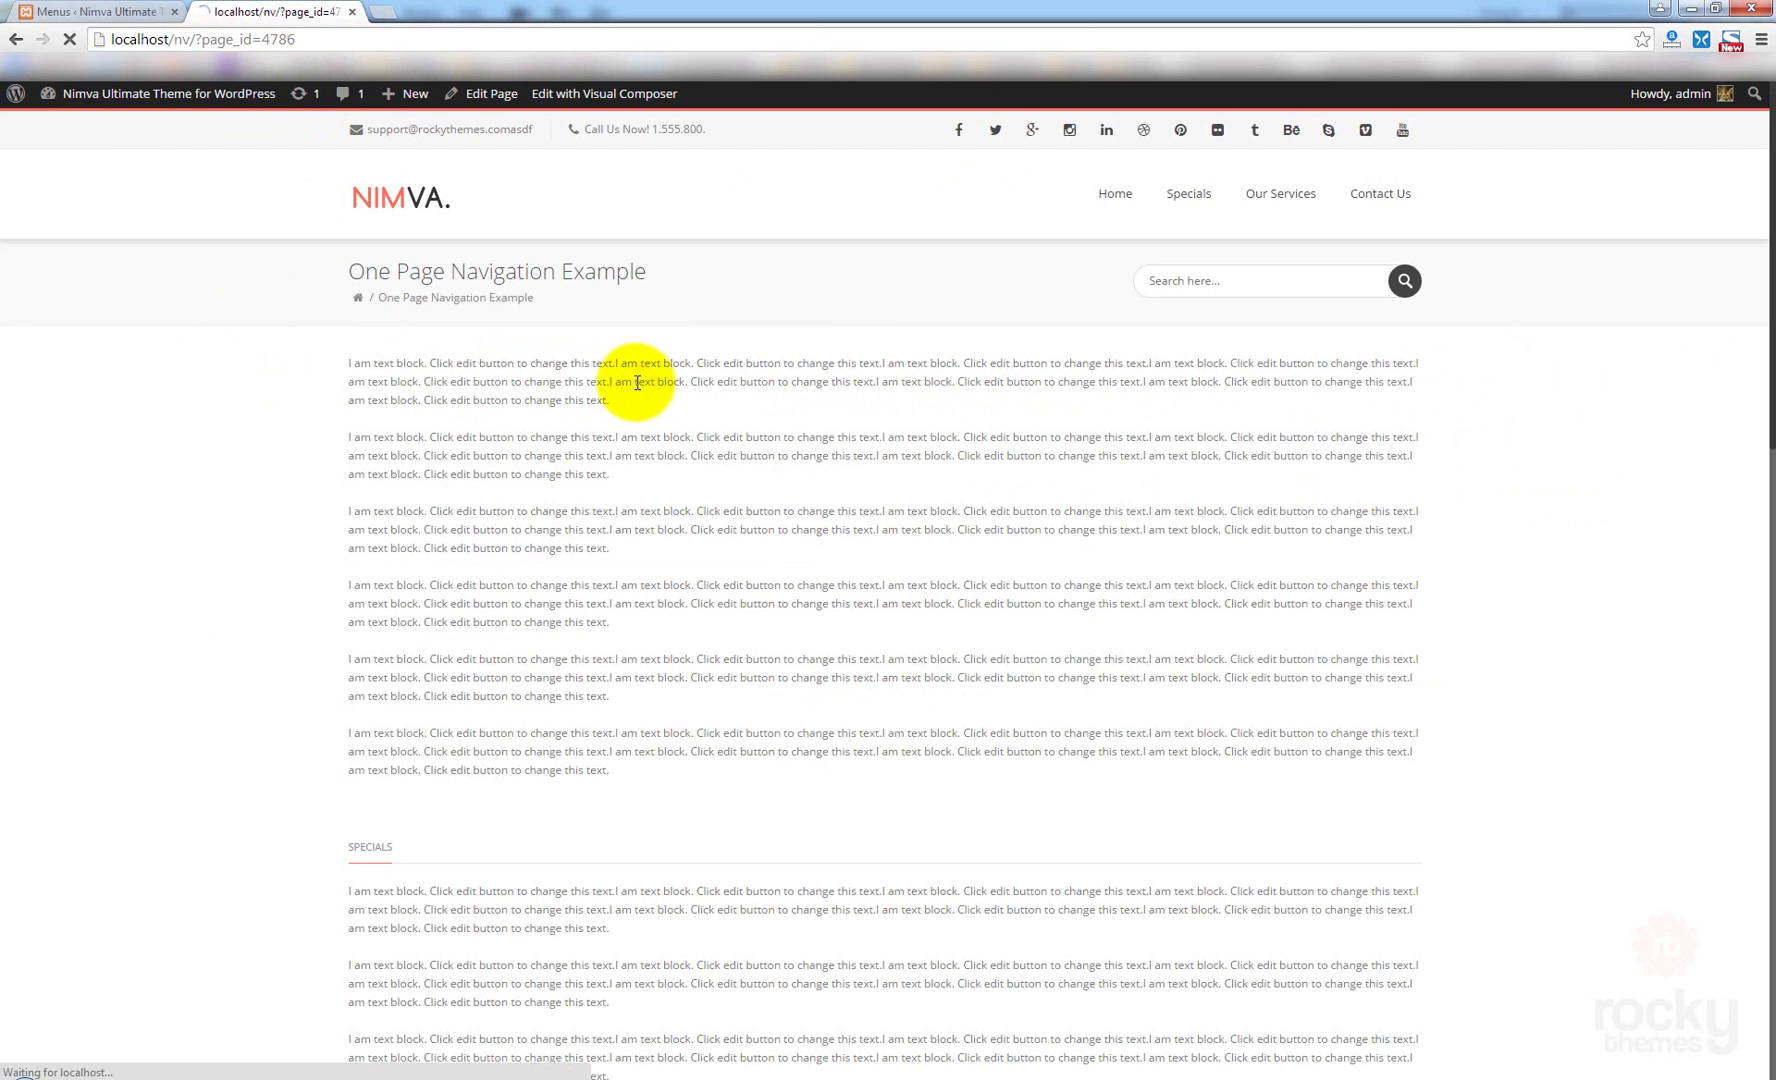
{"action": "key", "text": "F5"}
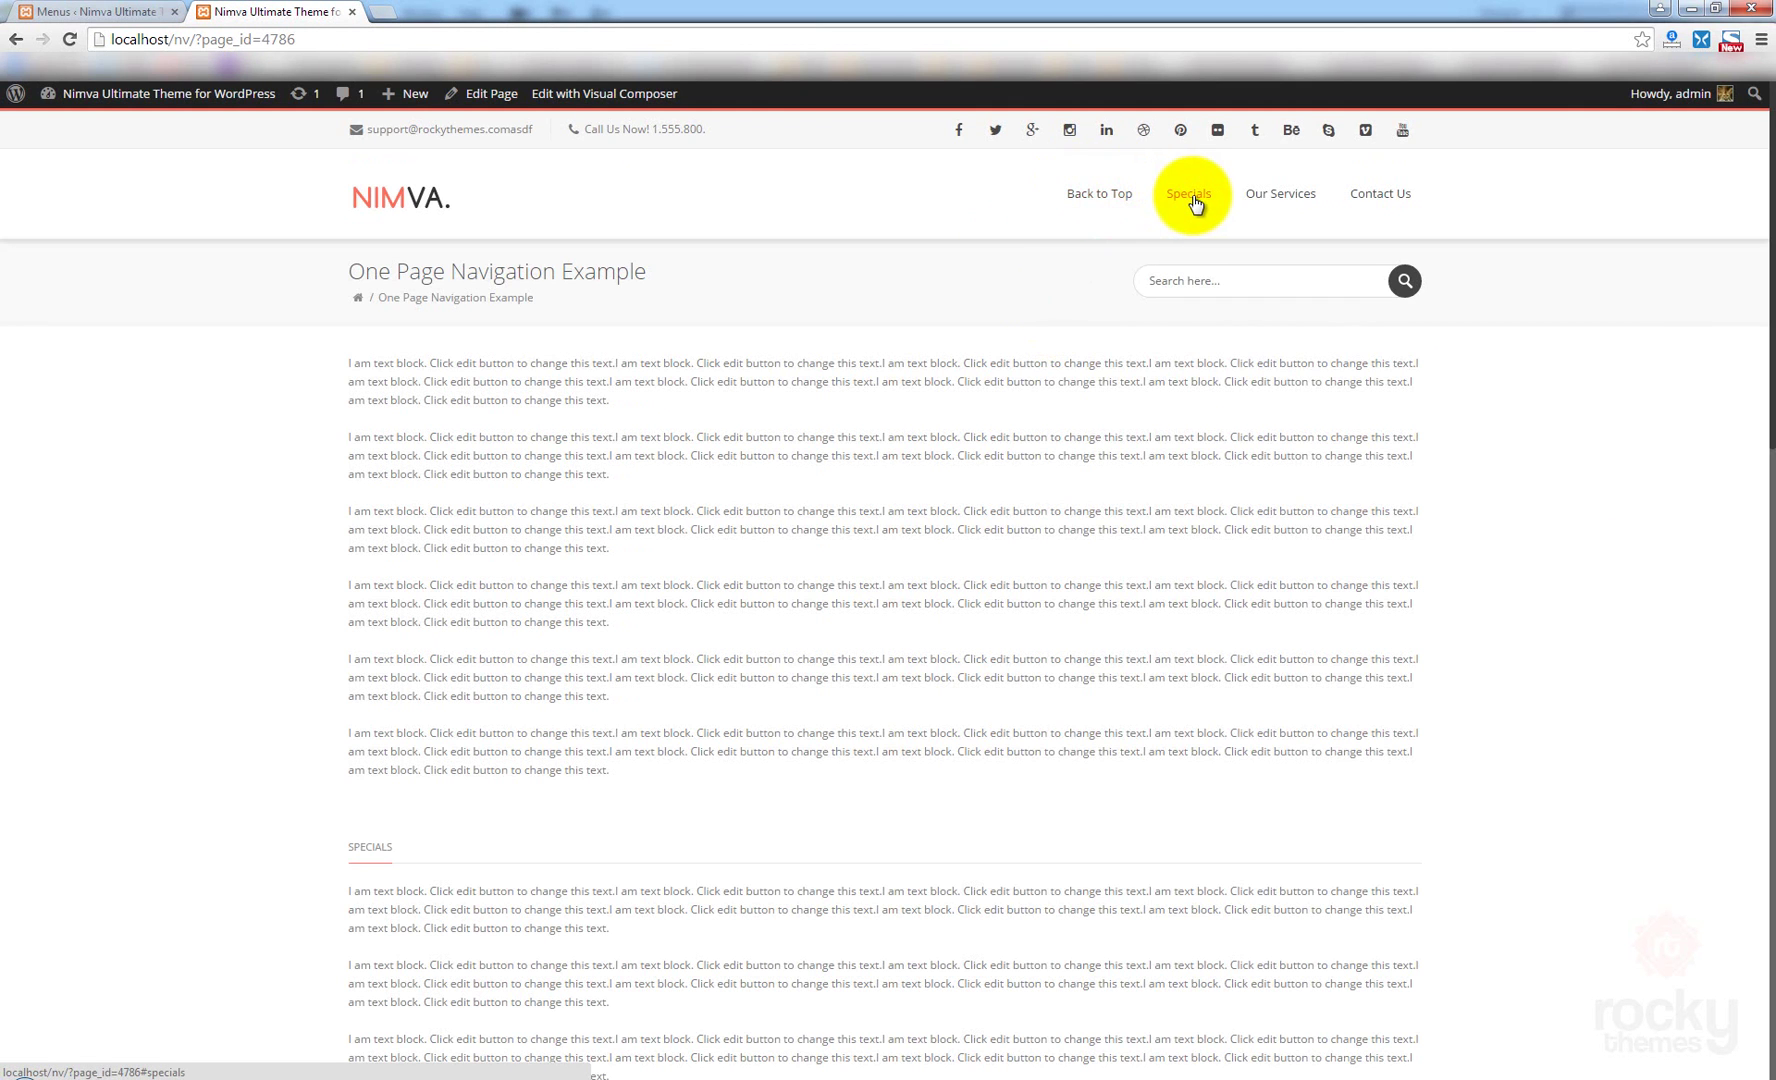
{"action": "left_click", "coordinate": [1281, 207]}
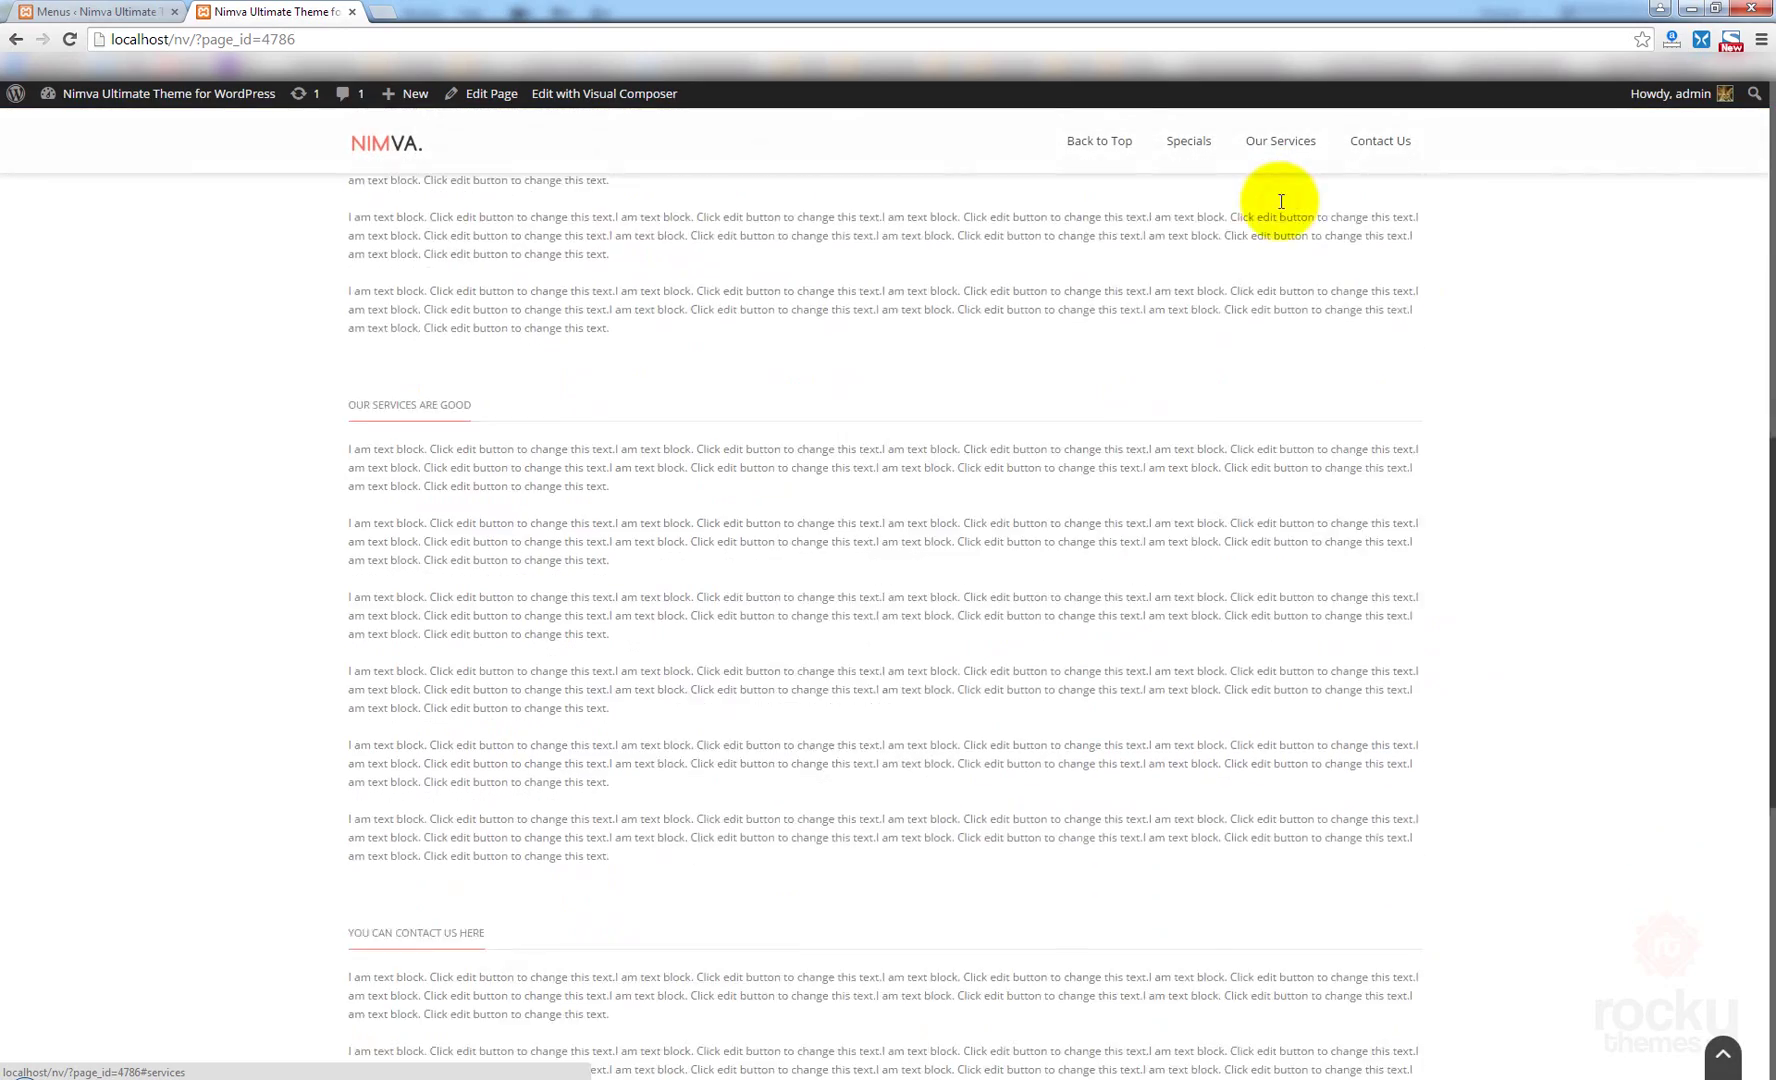
{"action": "left_click", "coordinate": [1105, 143]}
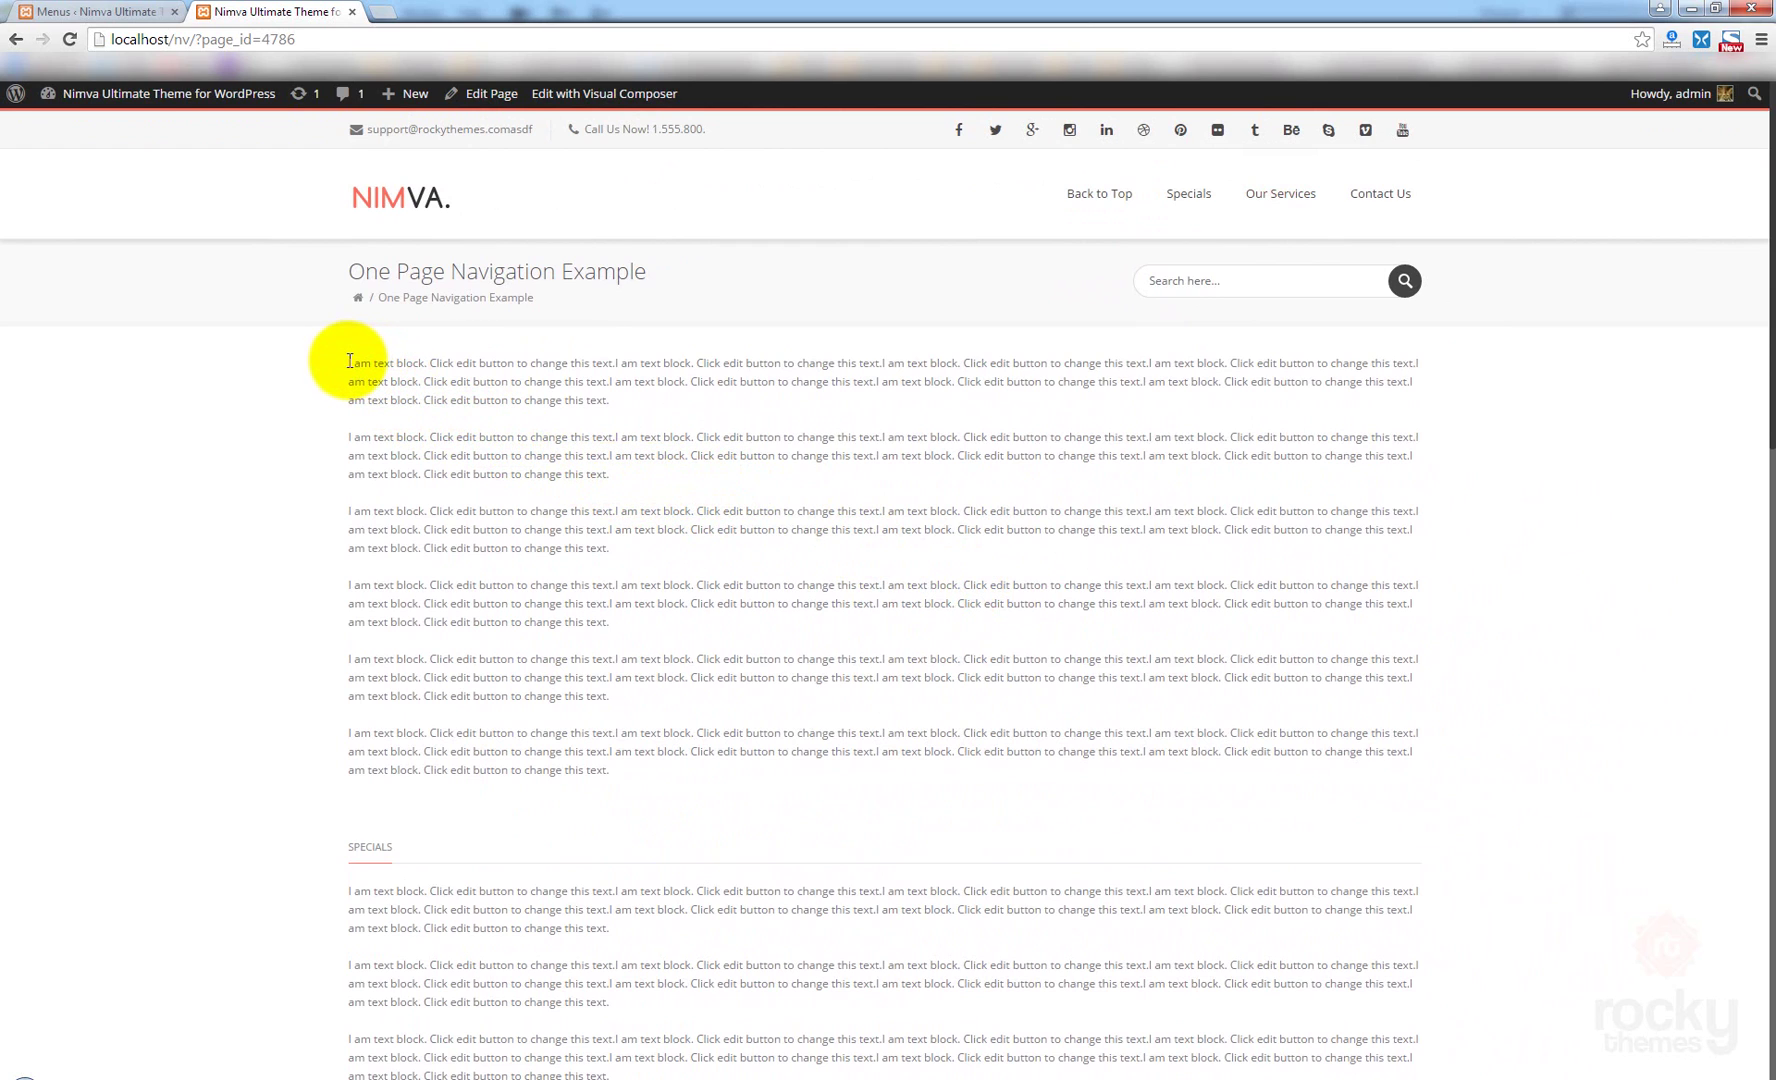
Scroll down through the page's sections and back up to review the content.
{"action": "left_click_drag", "start_coordinate": [345, 361], "coordinate": [619, 391]}
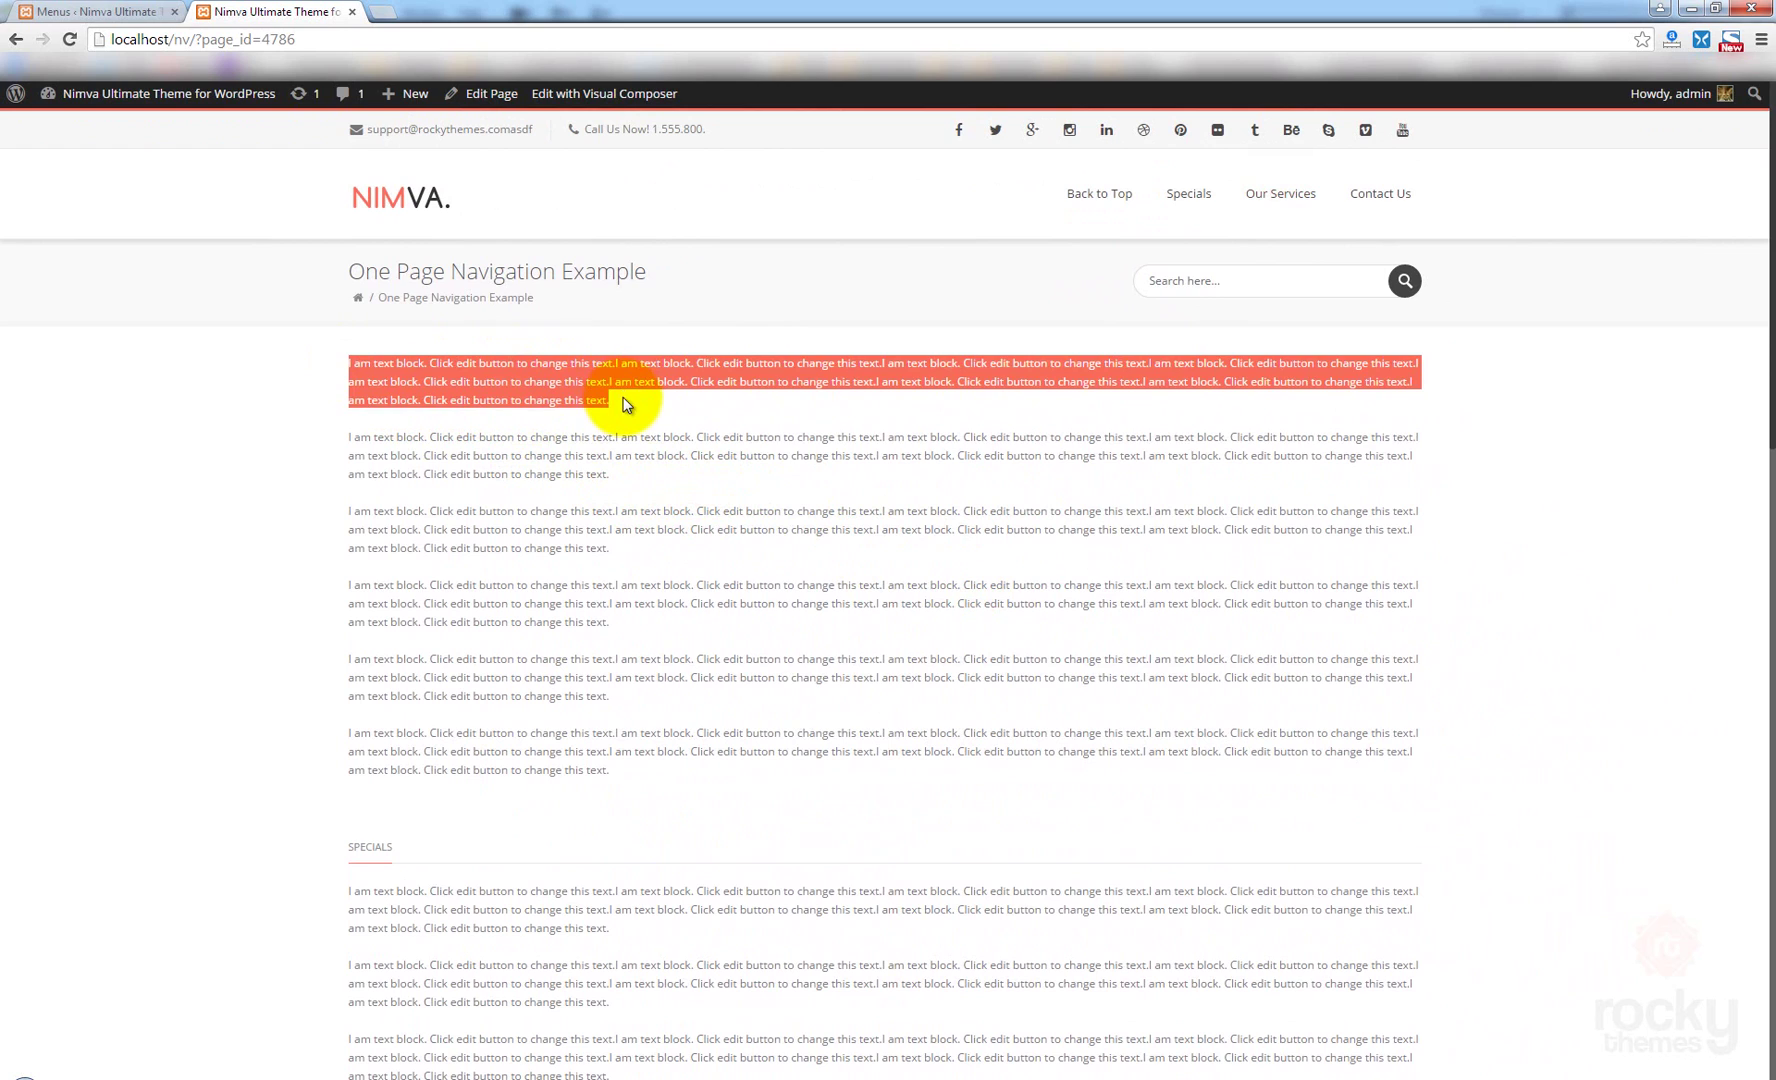
{"action": "left_click", "coordinate": [622, 396]}
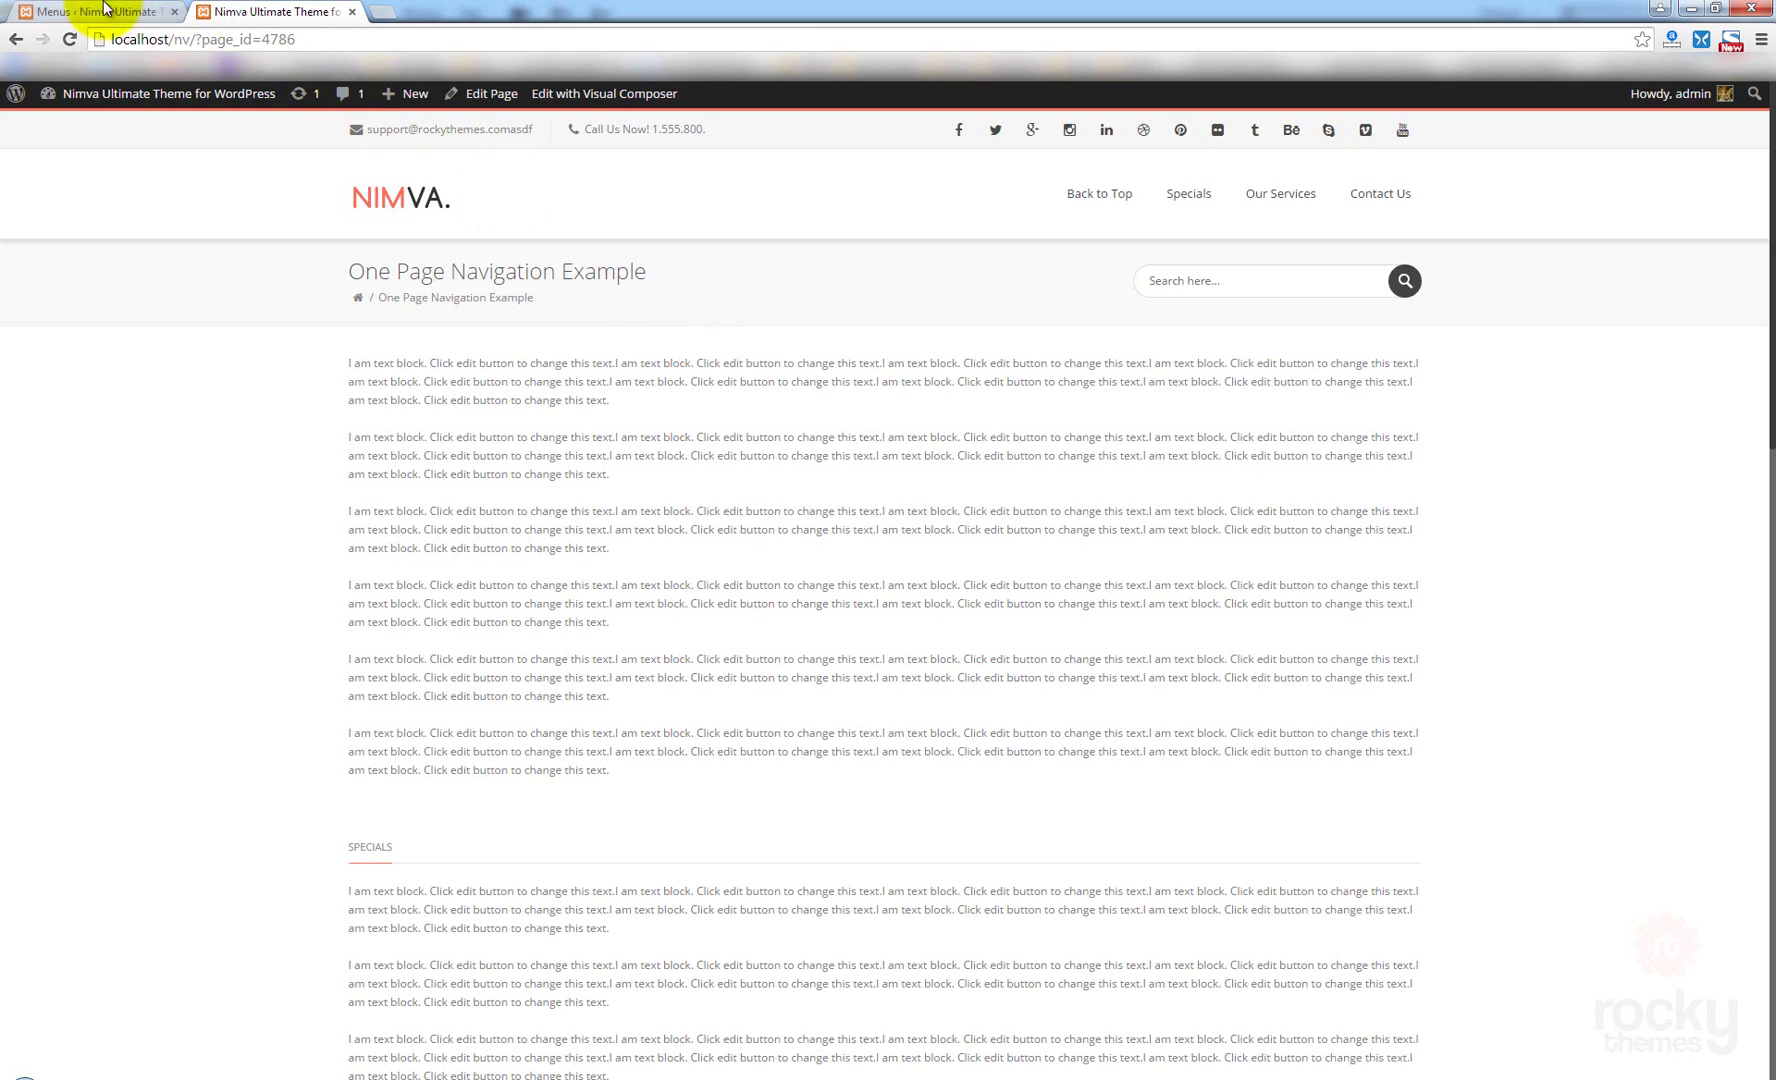
{"action": "scroll", "coordinate": [1087, 525], "scroll_direction": "down", "scroll_amount": 1}
{"action": "scroll", "coordinate": [1084, 518], "scroll_direction": "down", "scroll_amount": 2}
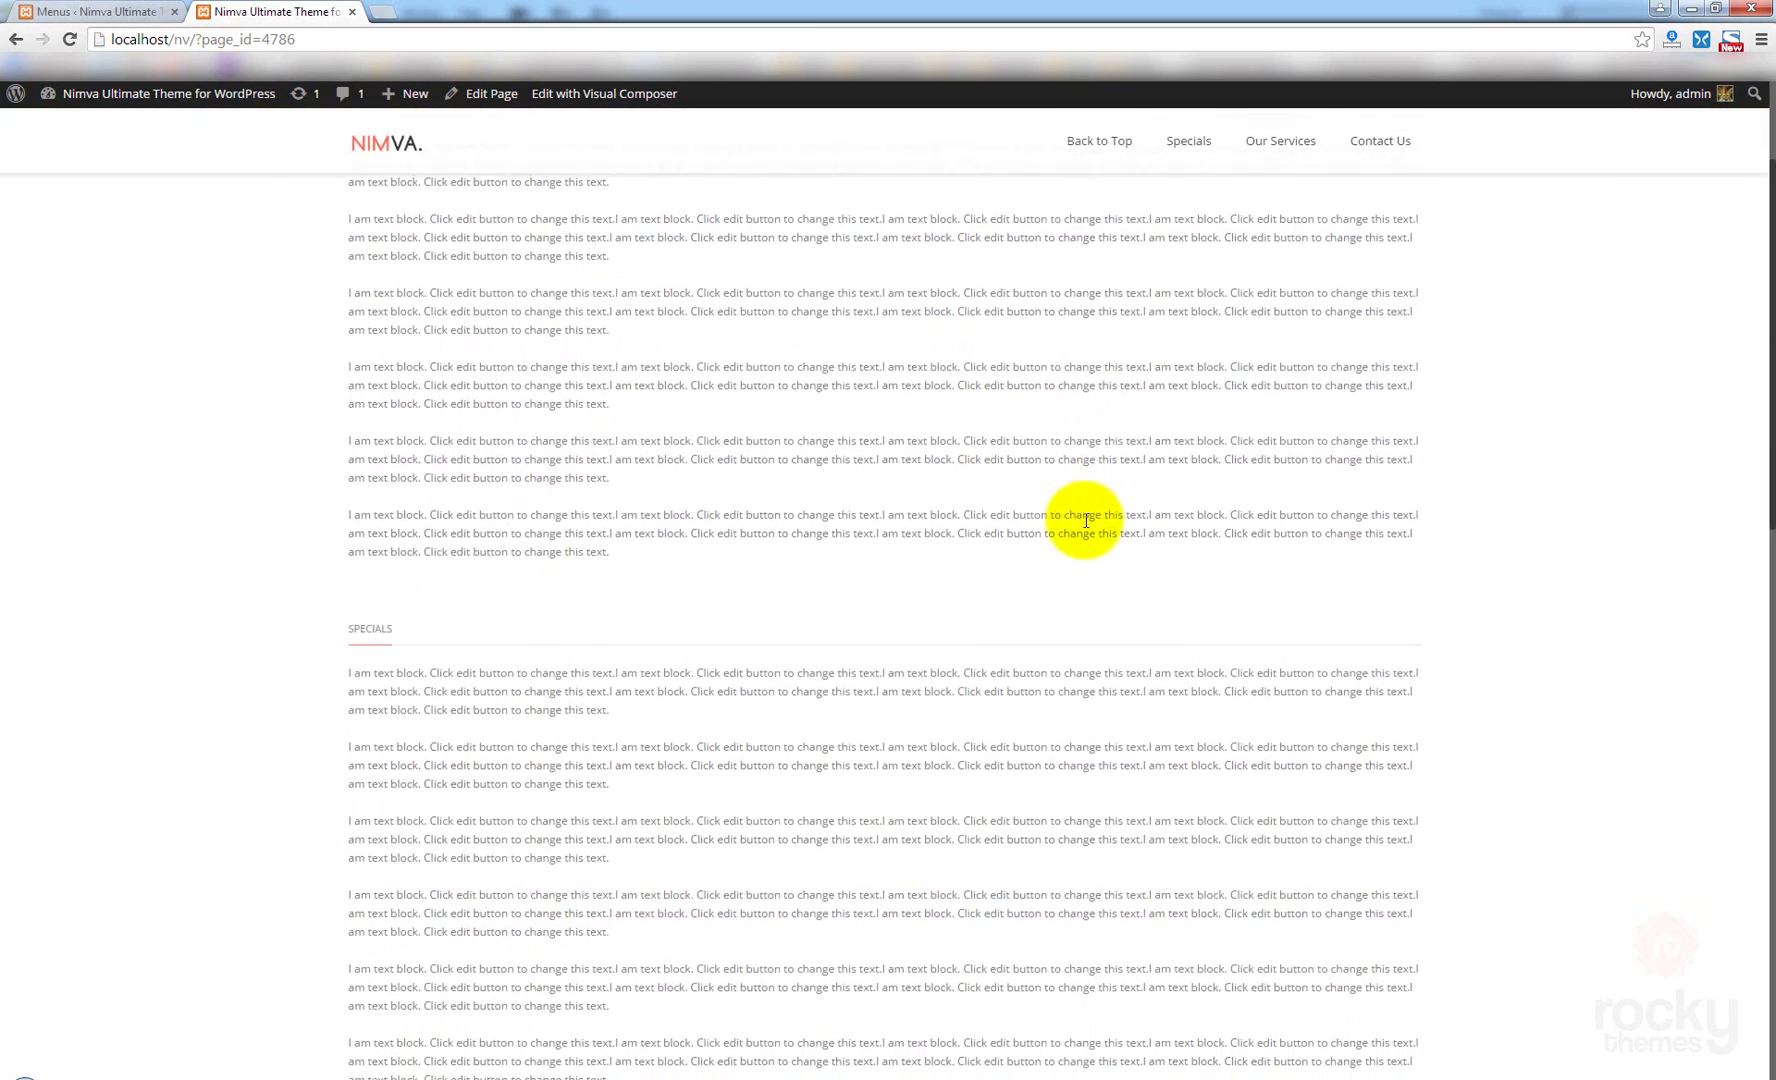
{"action": "scroll", "coordinate": [1080, 518], "scroll_direction": "up", "scroll_amount": 2}
{"action": "scroll", "coordinate": [1082, 520], "scroll_direction": "down", "scroll_amount": 1}
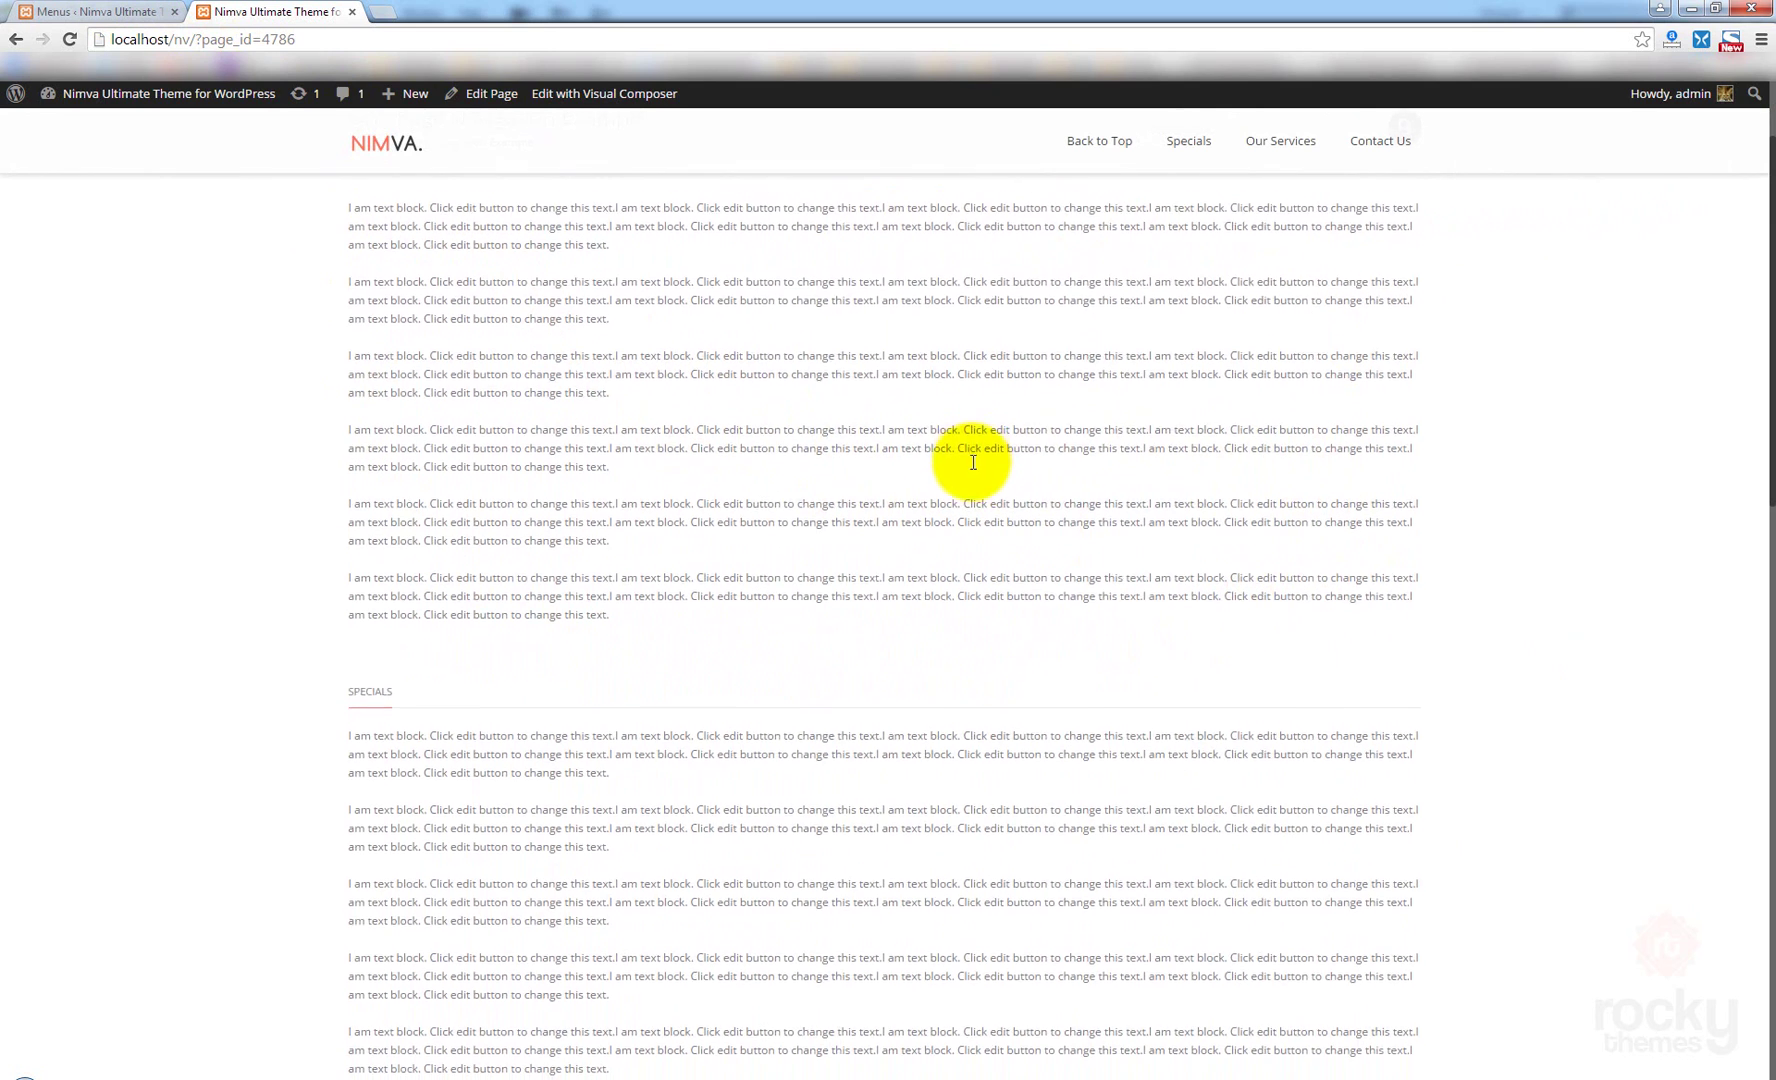
{"action": "scroll", "coordinate": [971, 466], "scroll_direction": "down", "scroll_amount": 2}
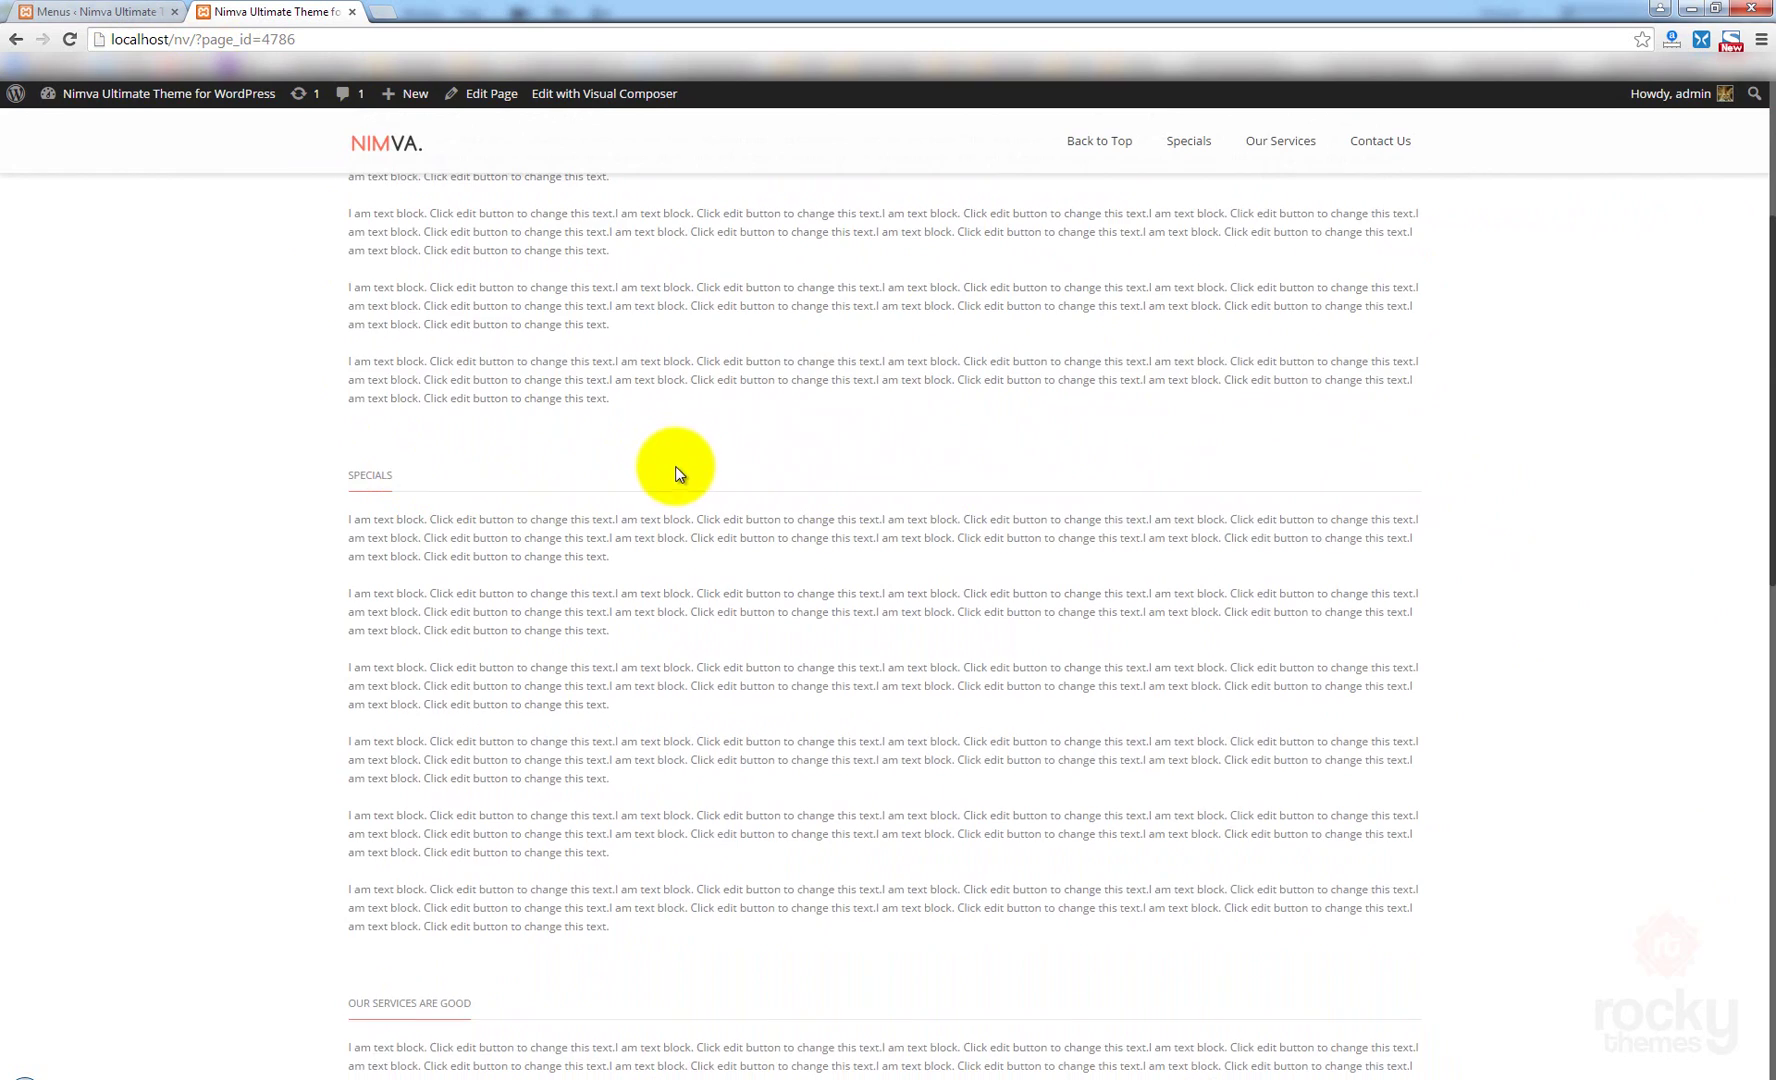
{"action": "scroll", "coordinate": [674, 466], "scroll_direction": "down", "scroll_amount": 6}
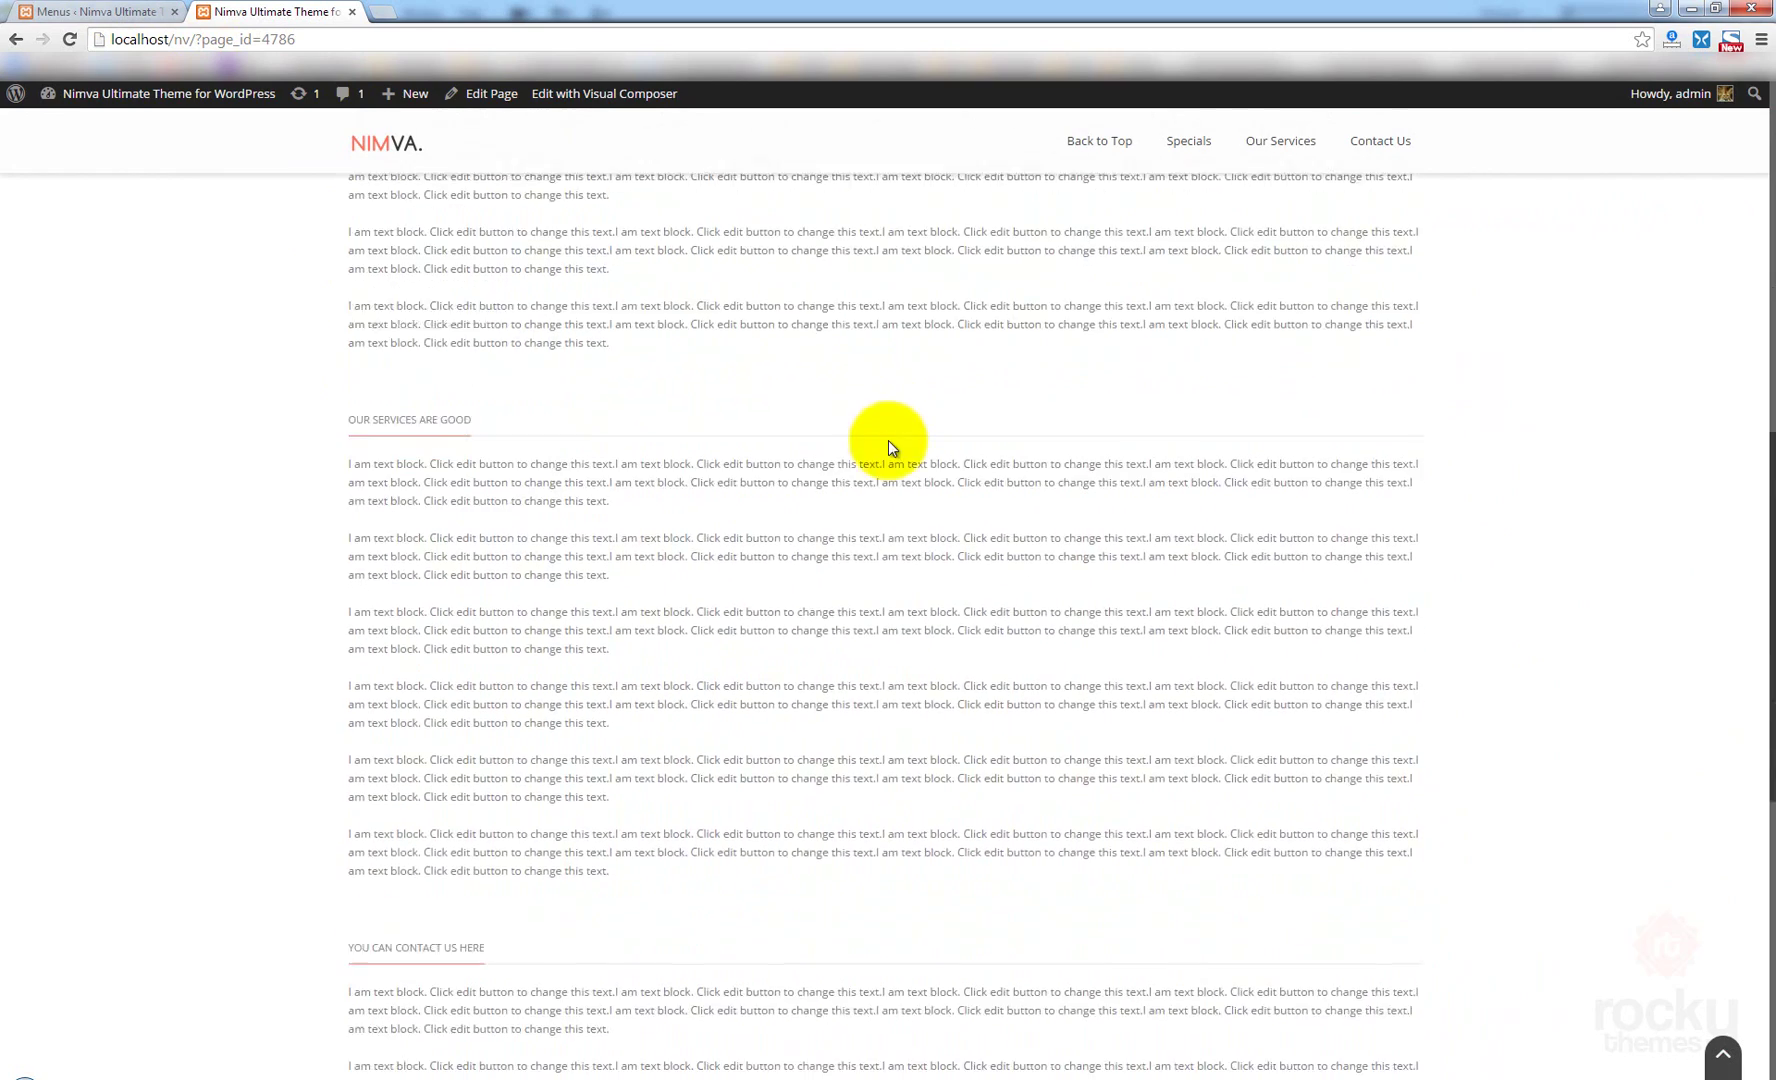
{"action": "scroll", "coordinate": [888, 447], "scroll_direction": "down", "scroll_amount": 2}
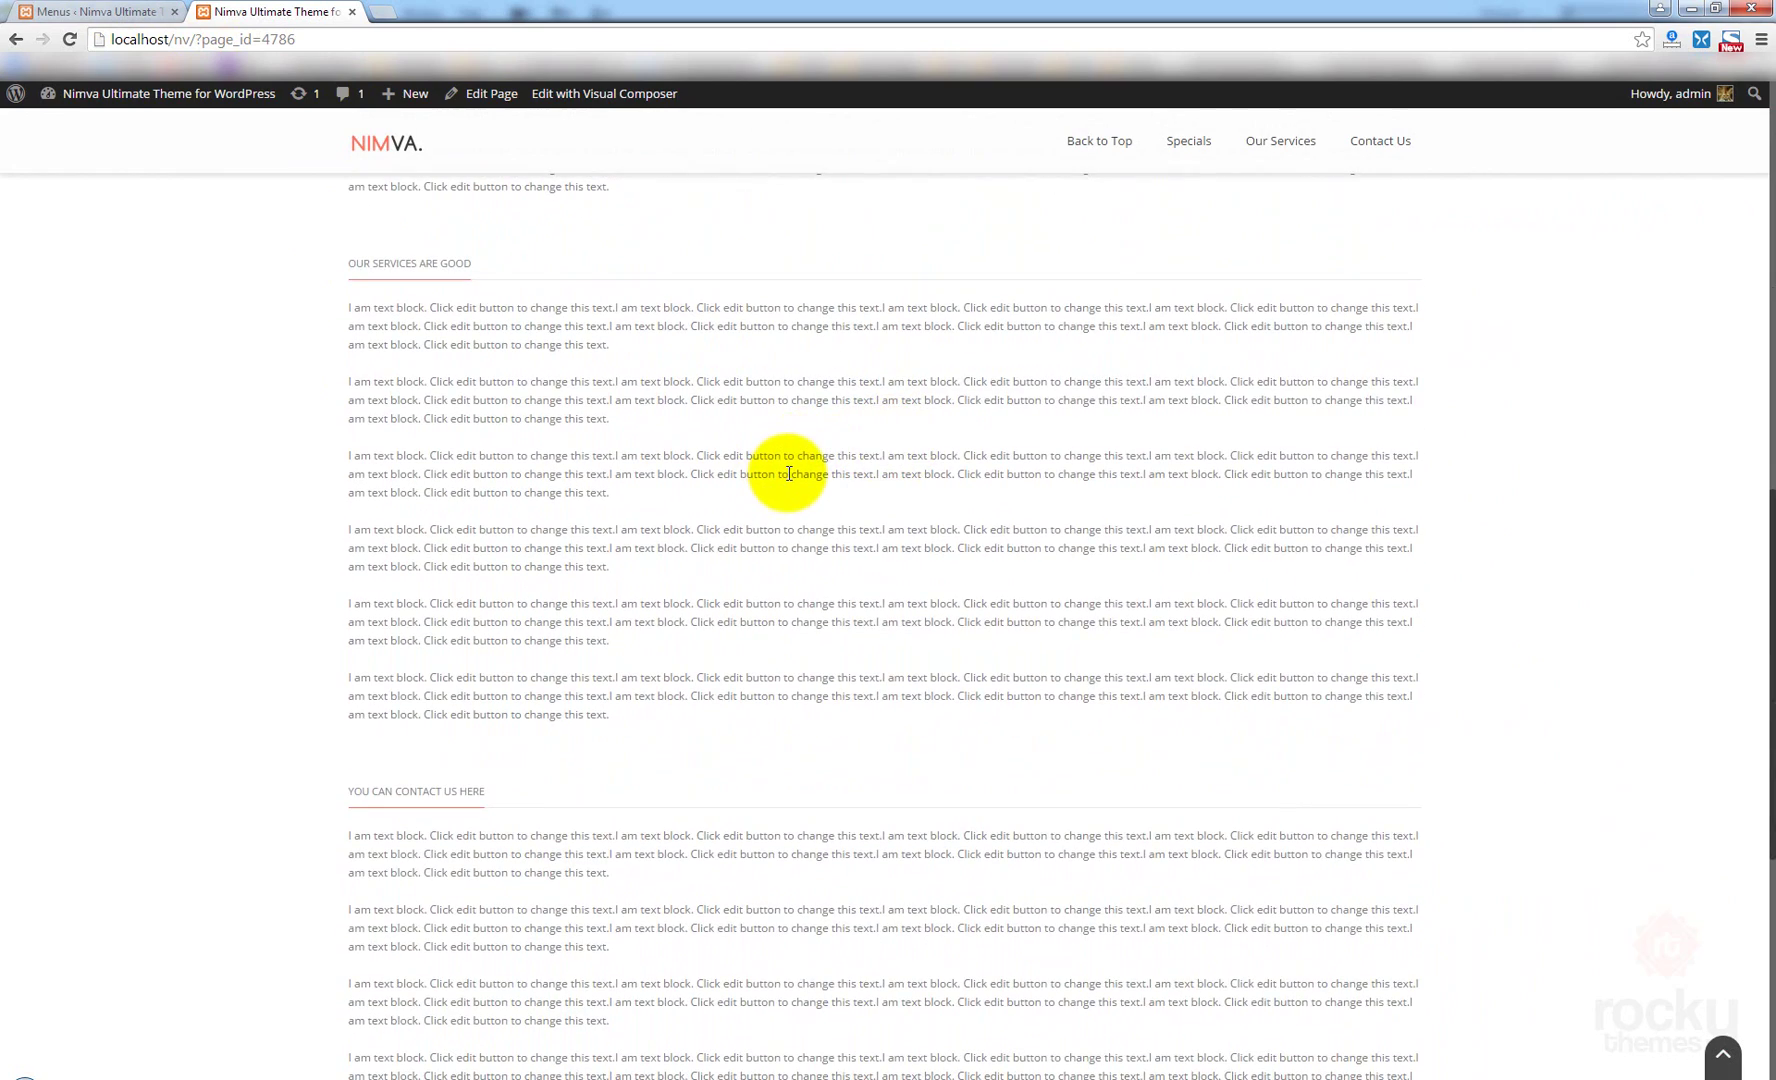
{"action": "scroll", "coordinate": [789, 473], "scroll_direction": "down", "scroll_amount": 4}
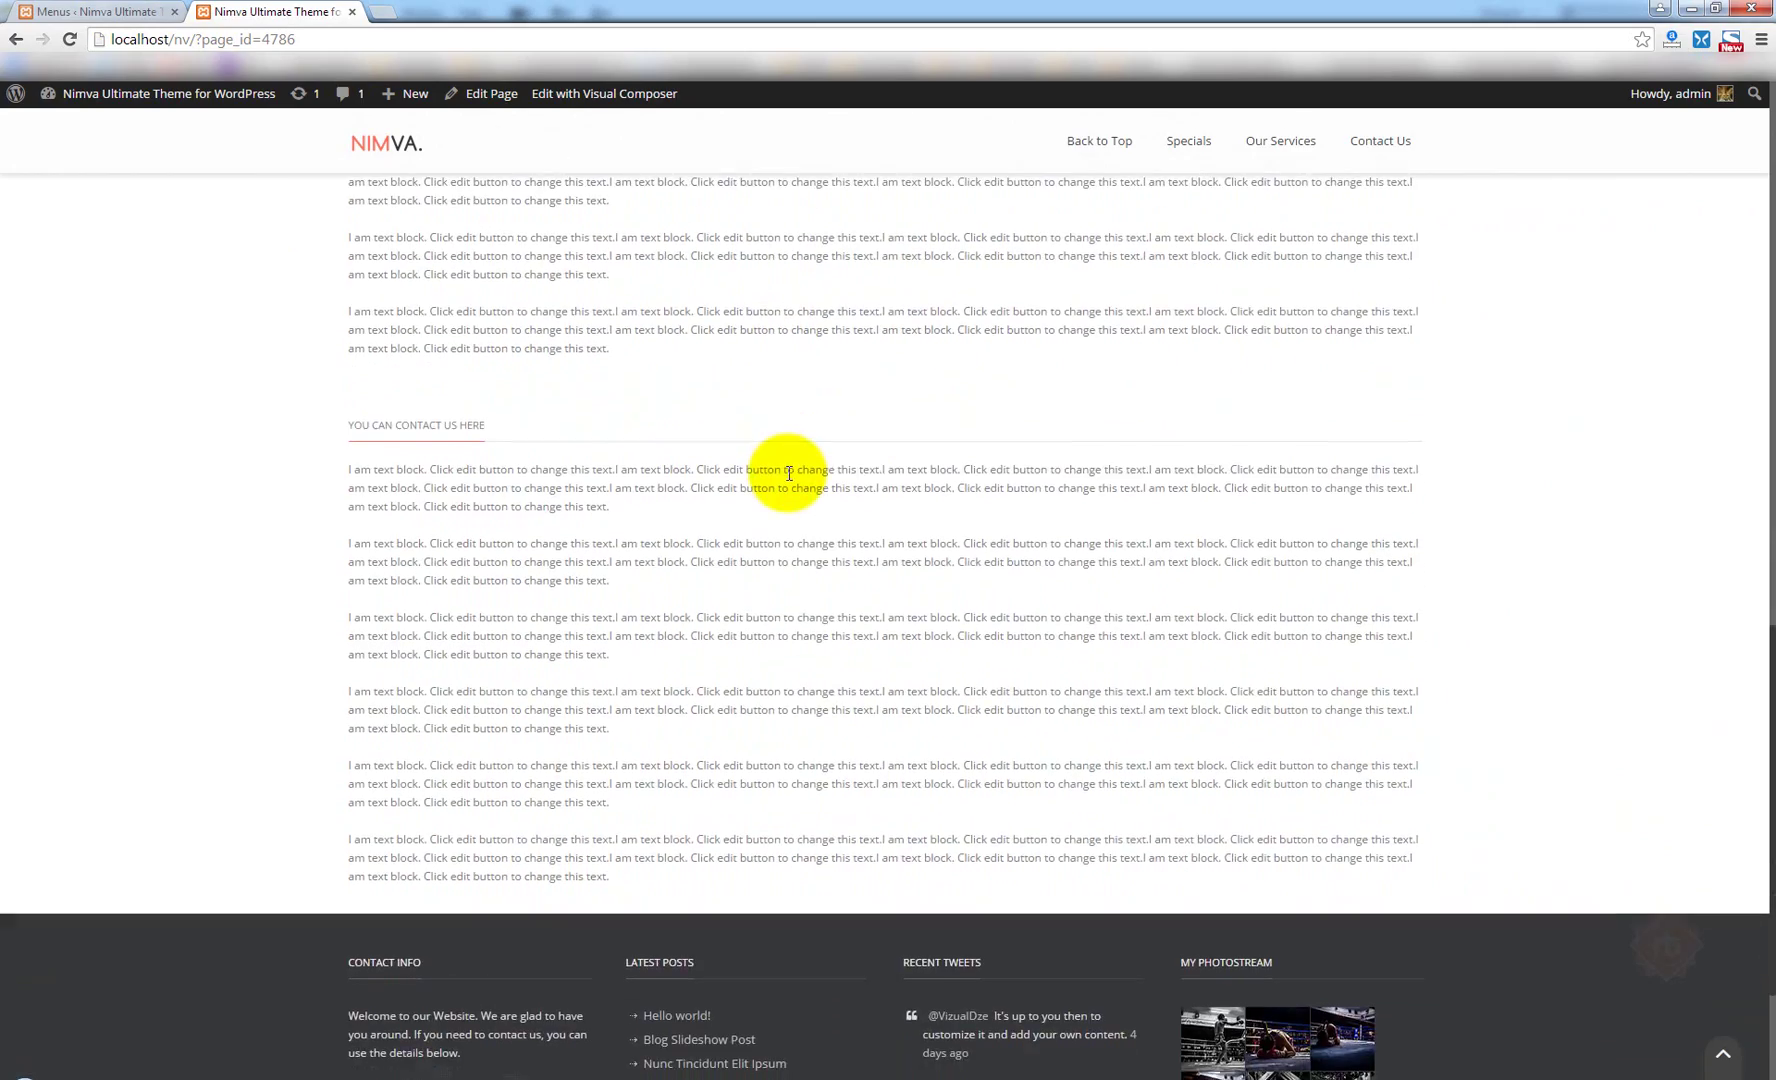
{"action": "scroll", "coordinate": [788, 474], "scroll_direction": "up", "scroll_amount": 6}
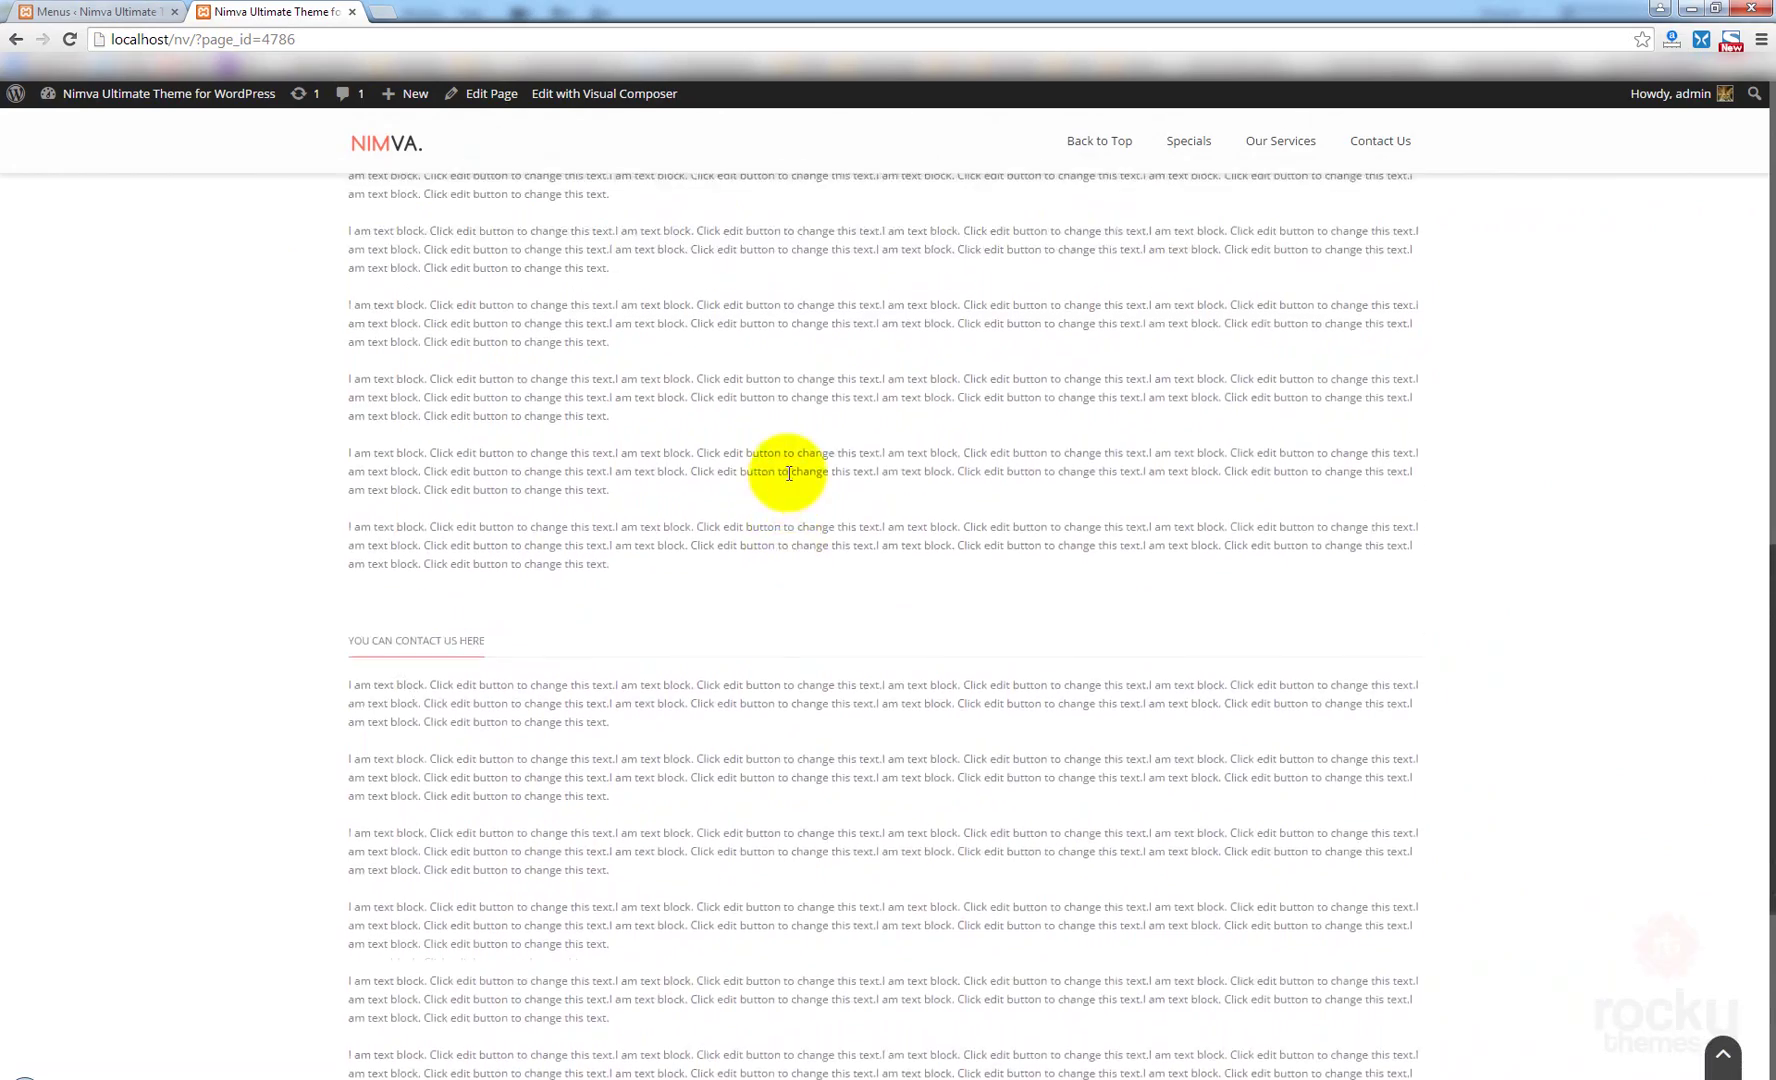
{"action": "scroll", "coordinate": [787, 472], "scroll_direction": "up", "scroll_amount": 5}
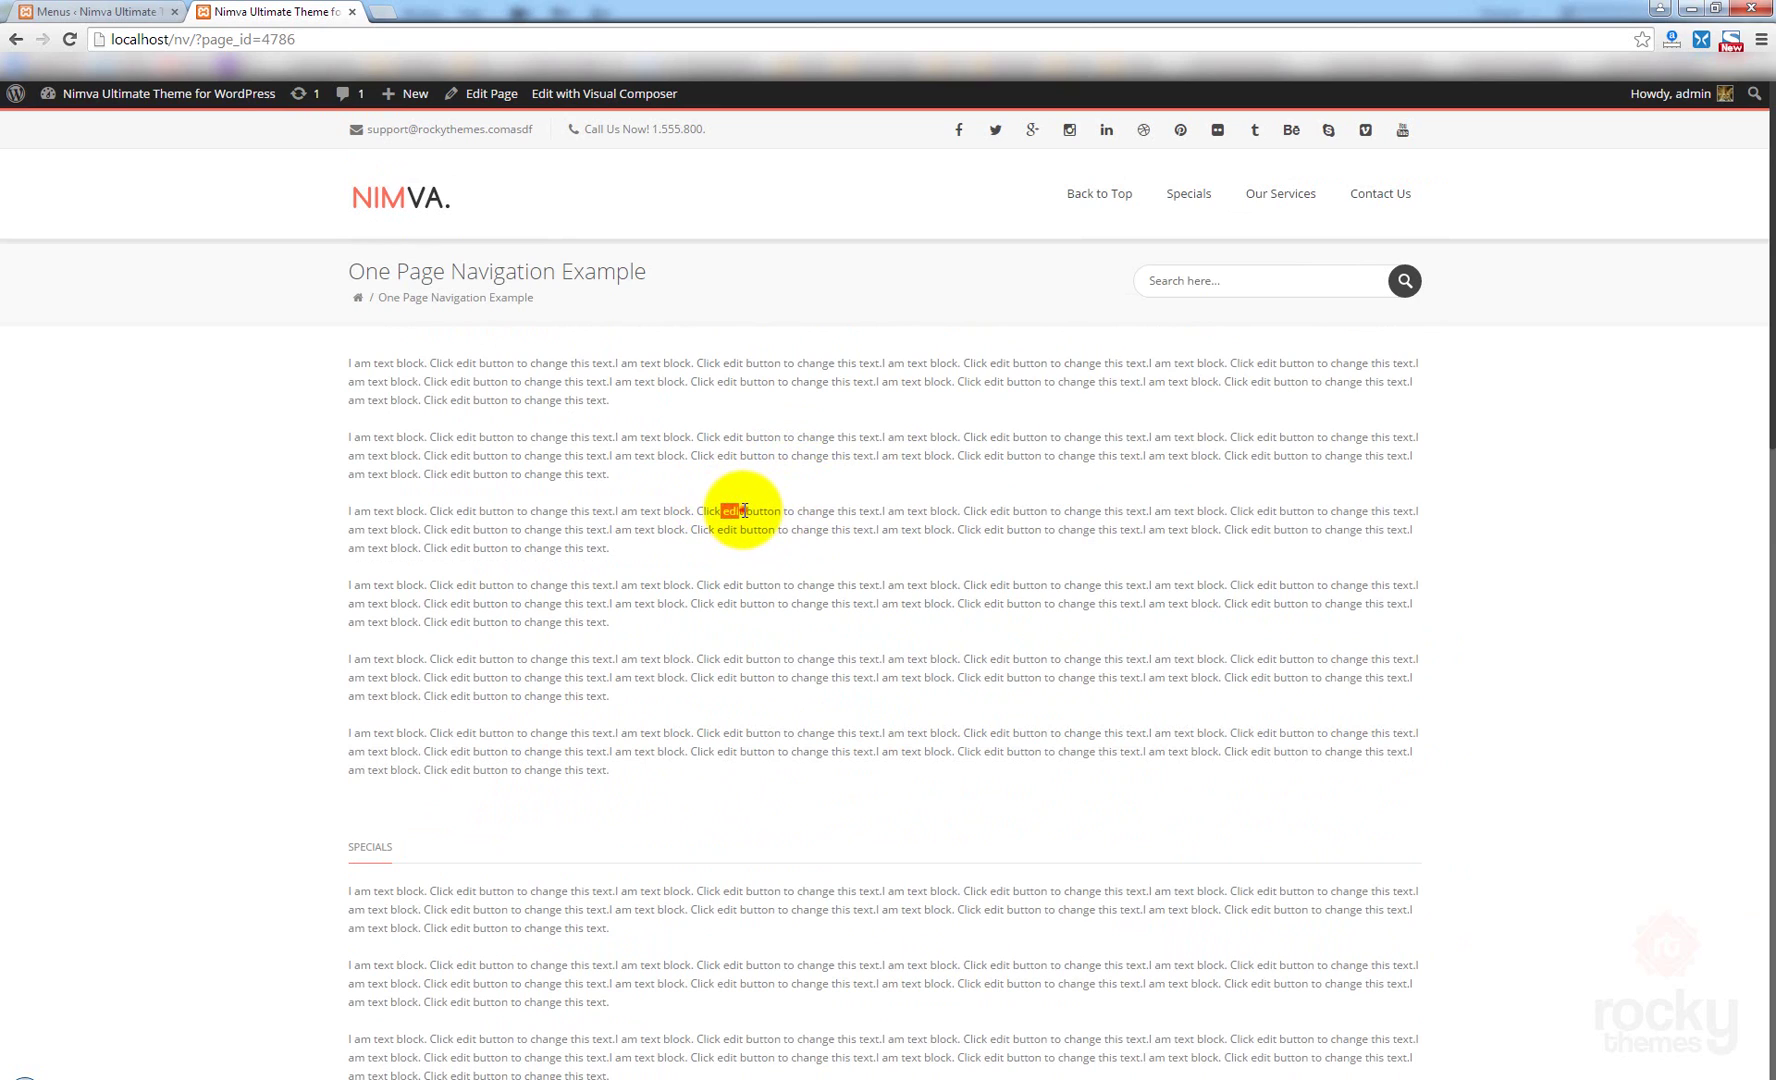
{"action": "left_click", "coordinate": [743, 511]}
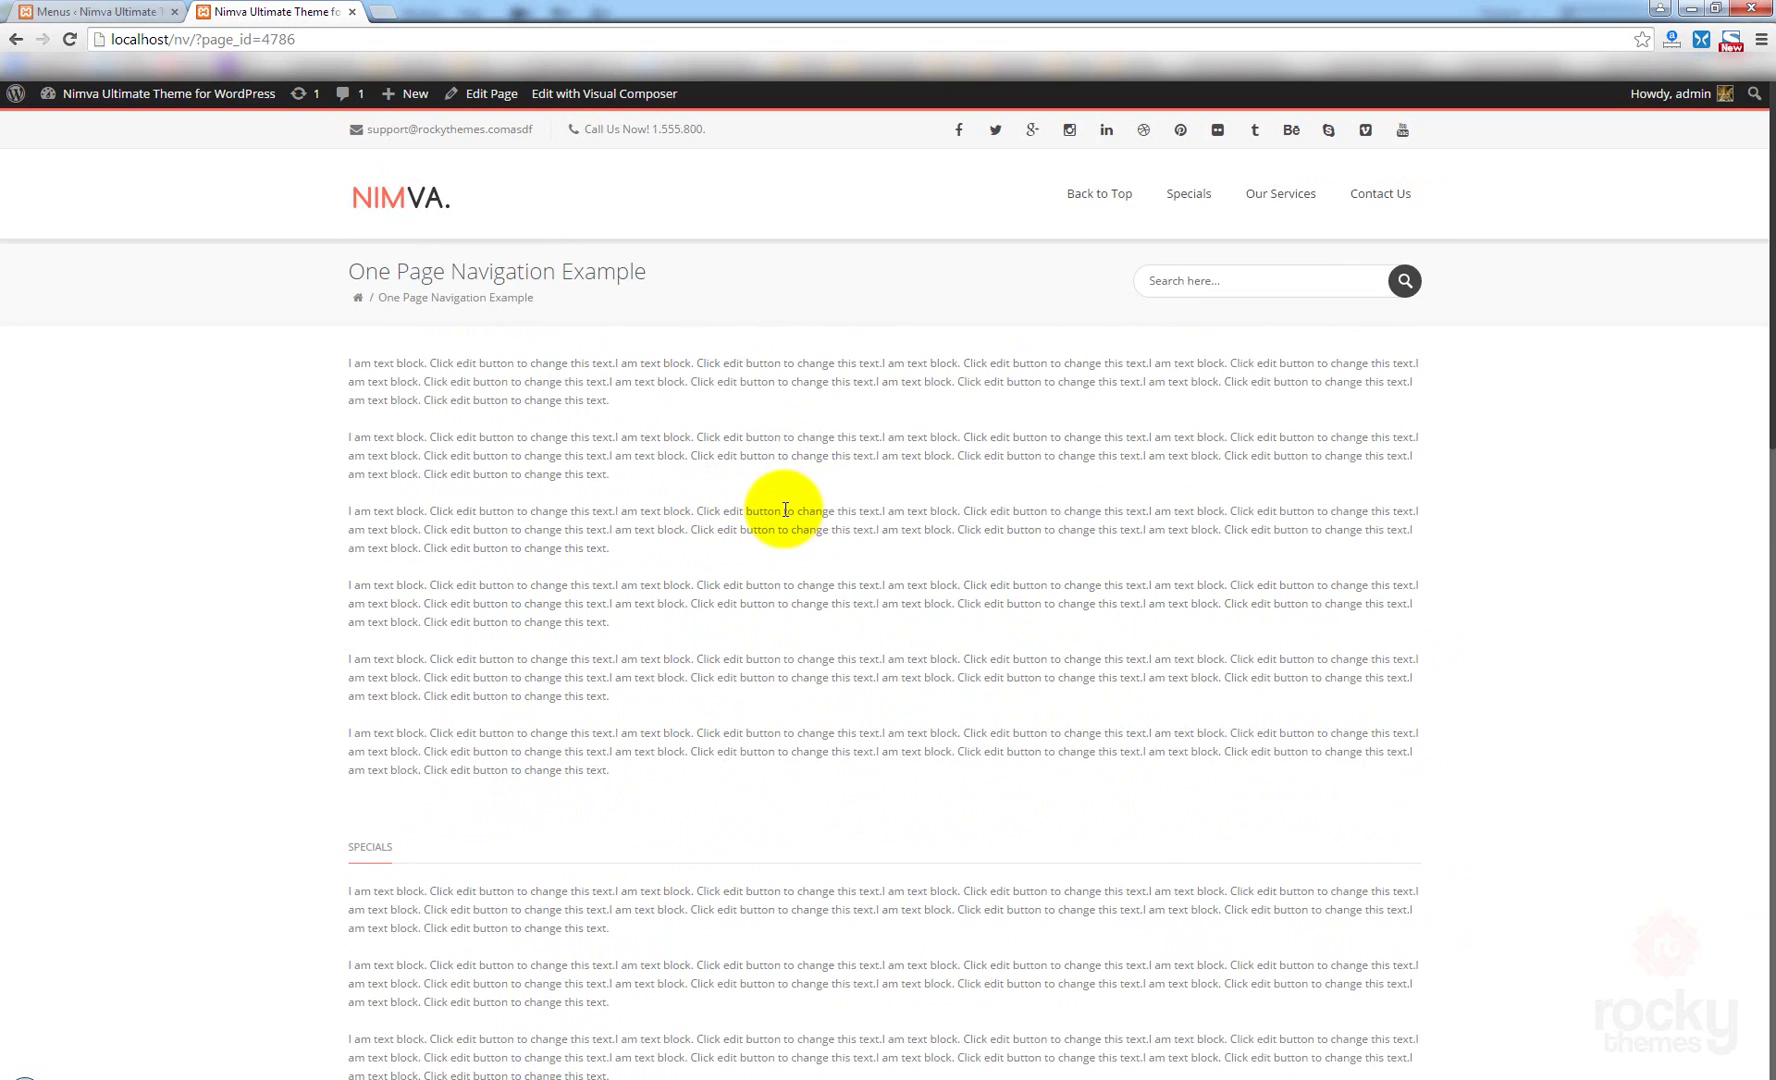